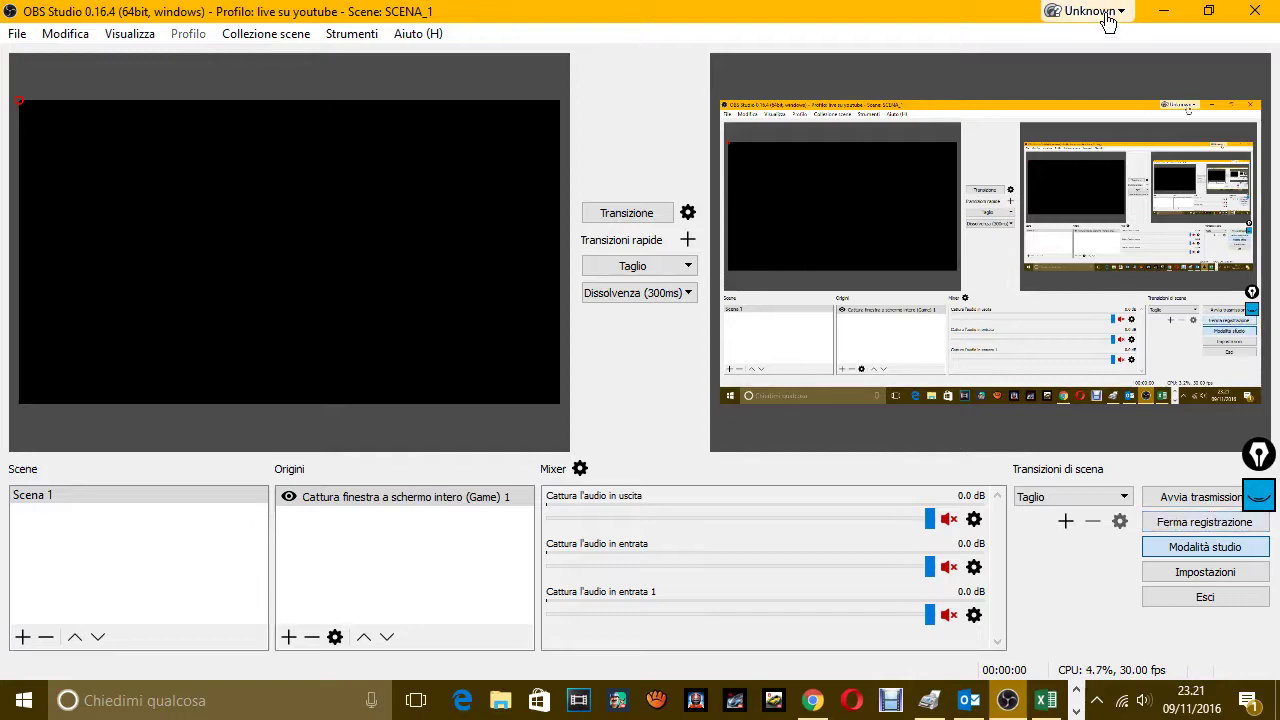
- Minimize OBS Studio to reveal the desktop and the 'lezione sulle tabelle in excel2013' note
click(1164, 12)
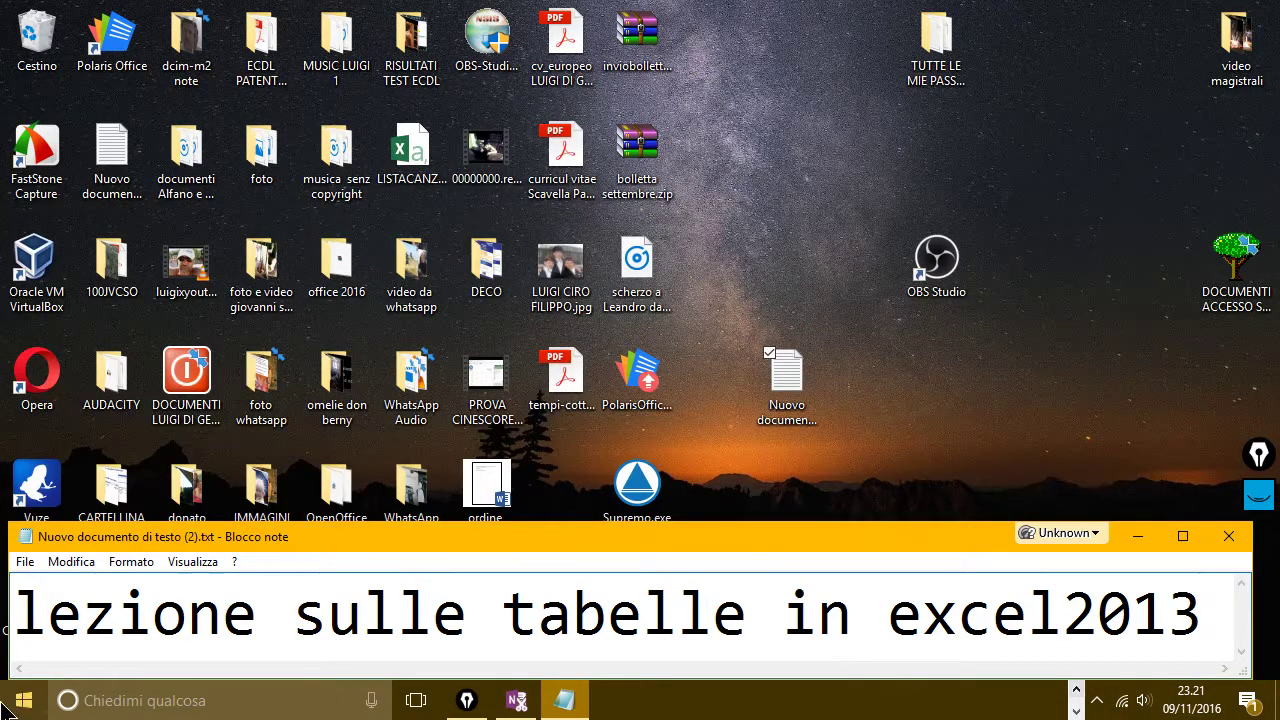
- Search 'ex' from the taskbar, launch Excel 2013 and start a blank workbook
click(70, 701)
text(es)
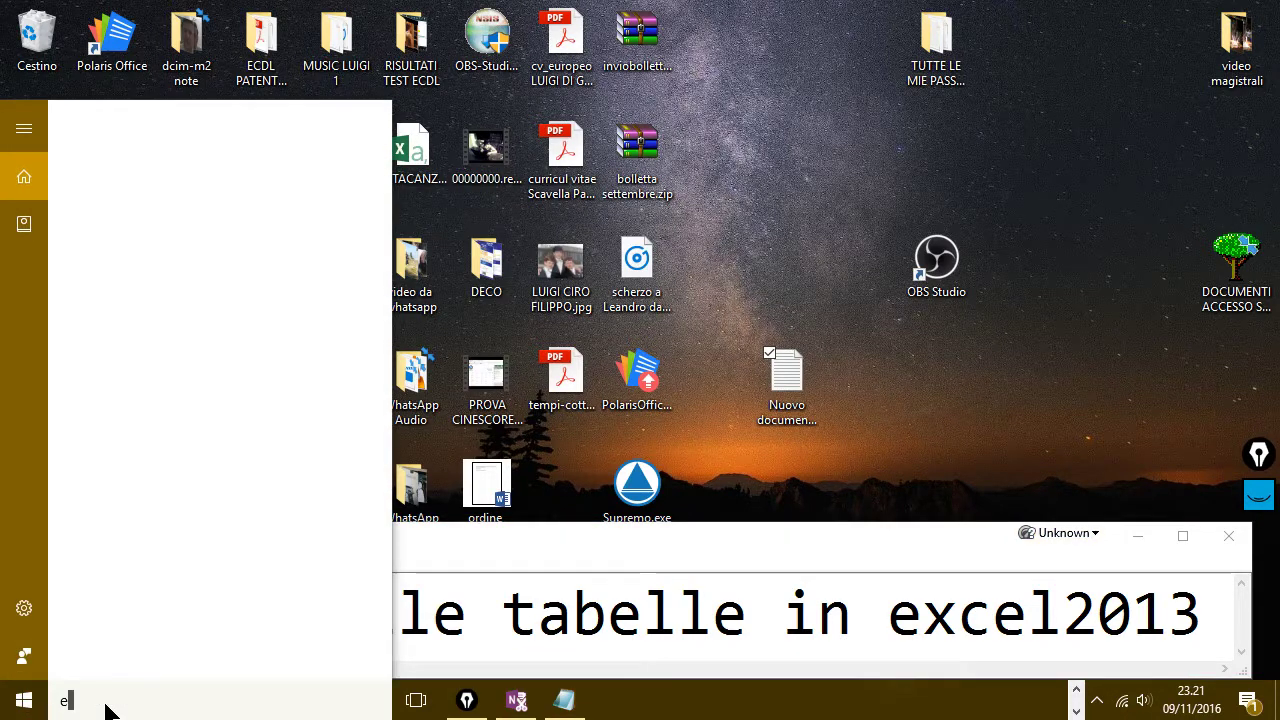
key(BackSpace)
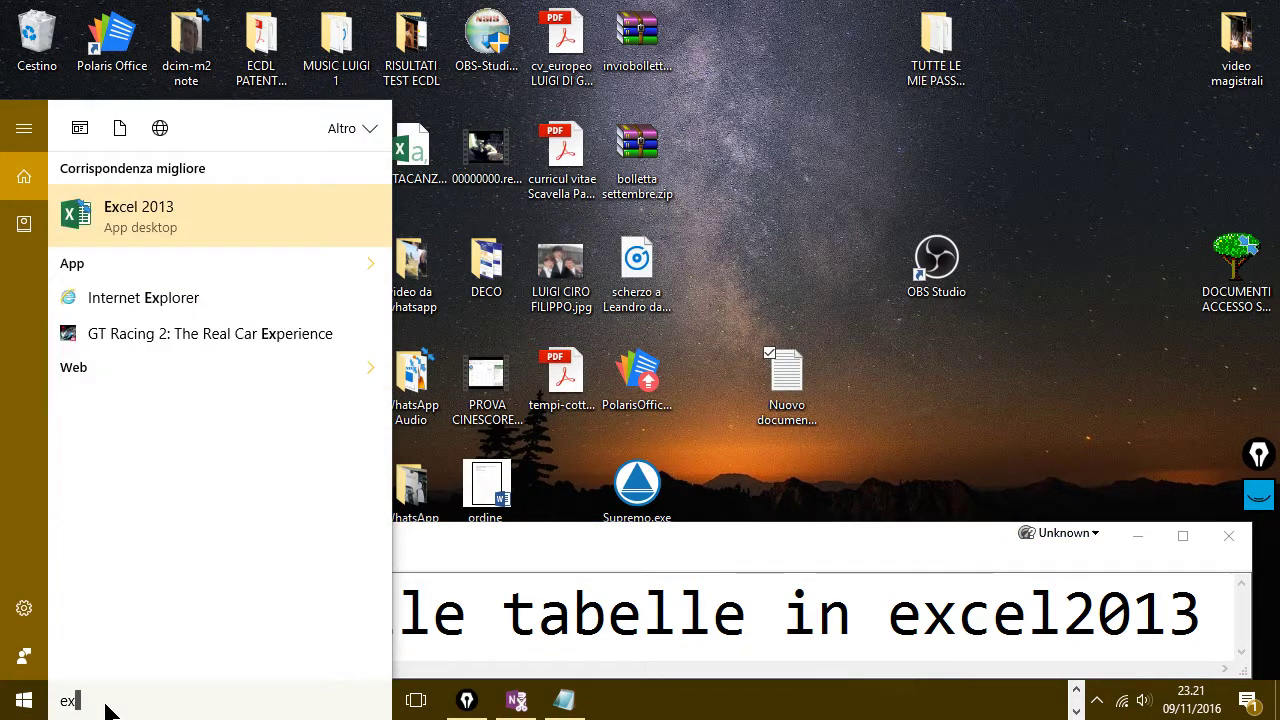
text(x)
click(205, 222)
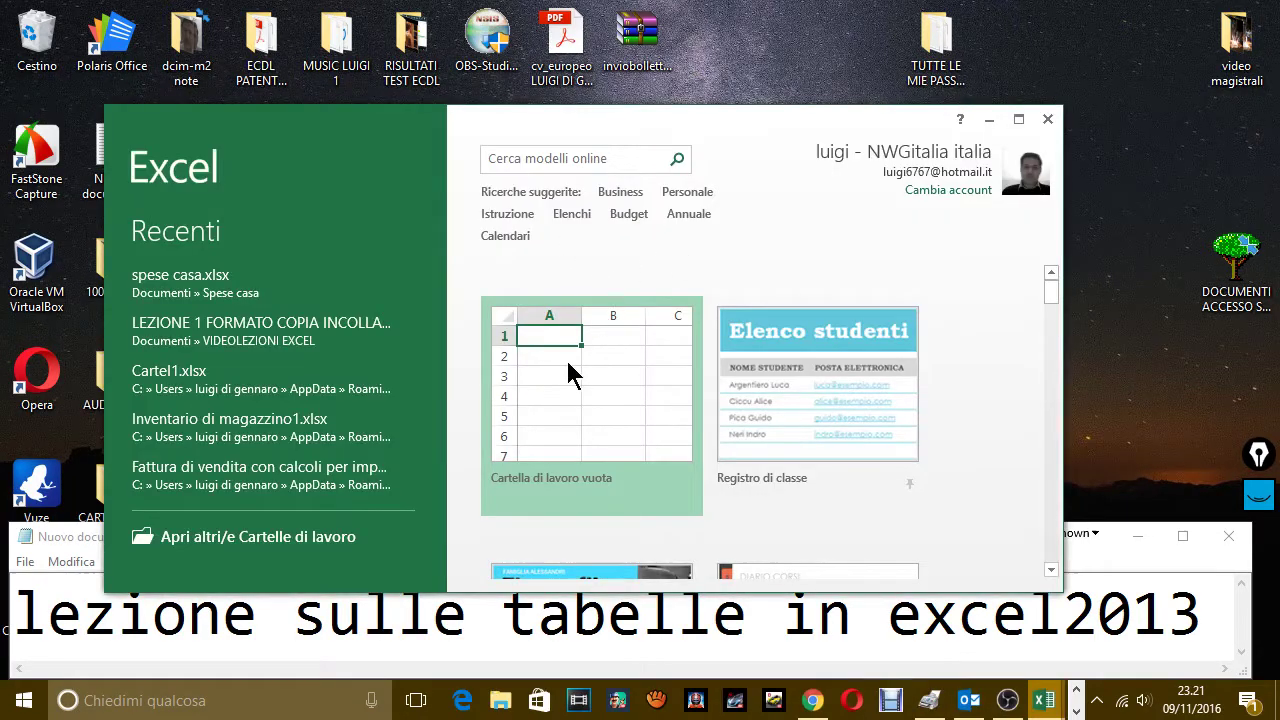
click(567, 372)
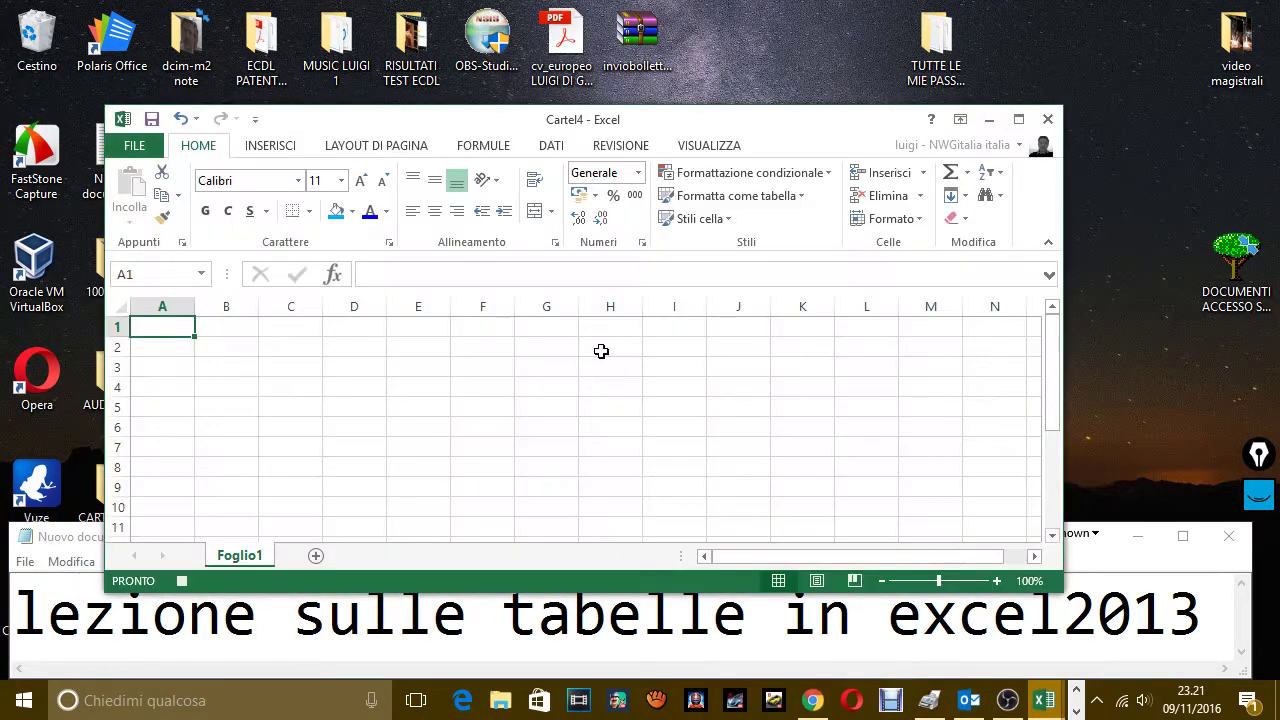
- Maximize Cartel4 and close the Cartel3 workbook without saving
click(1018, 120)
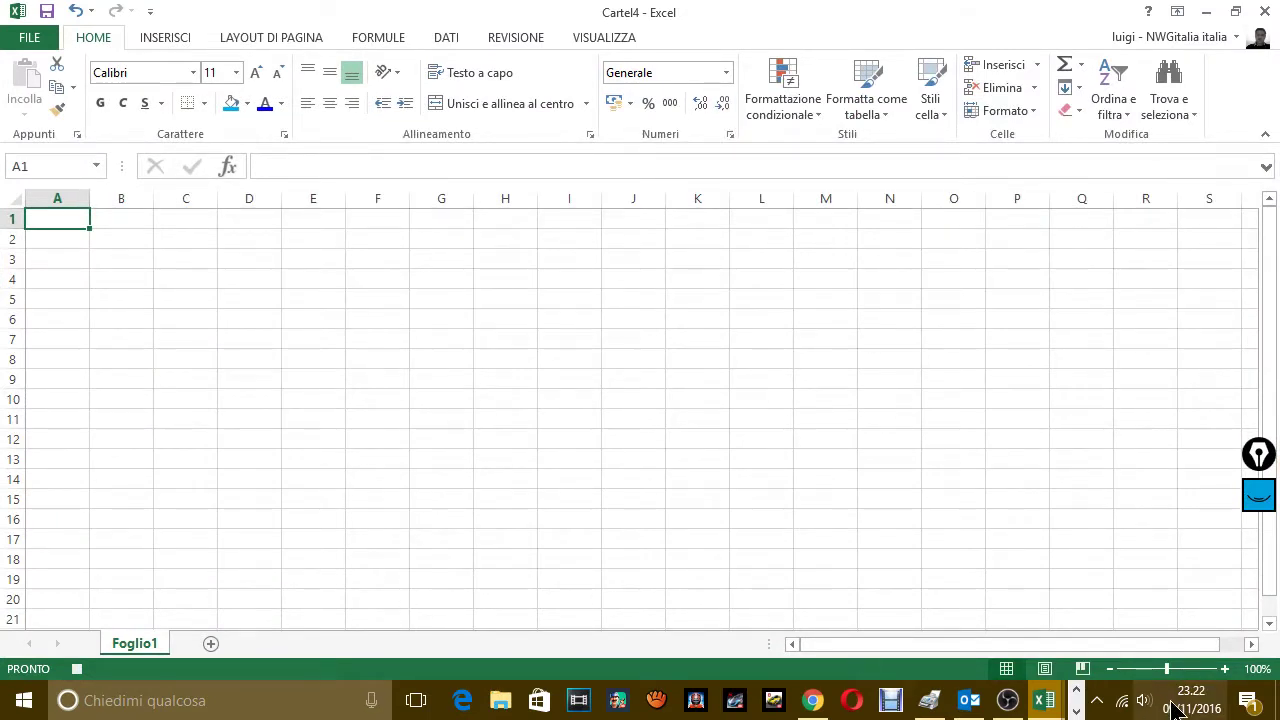
mouse_move(1050, 705)
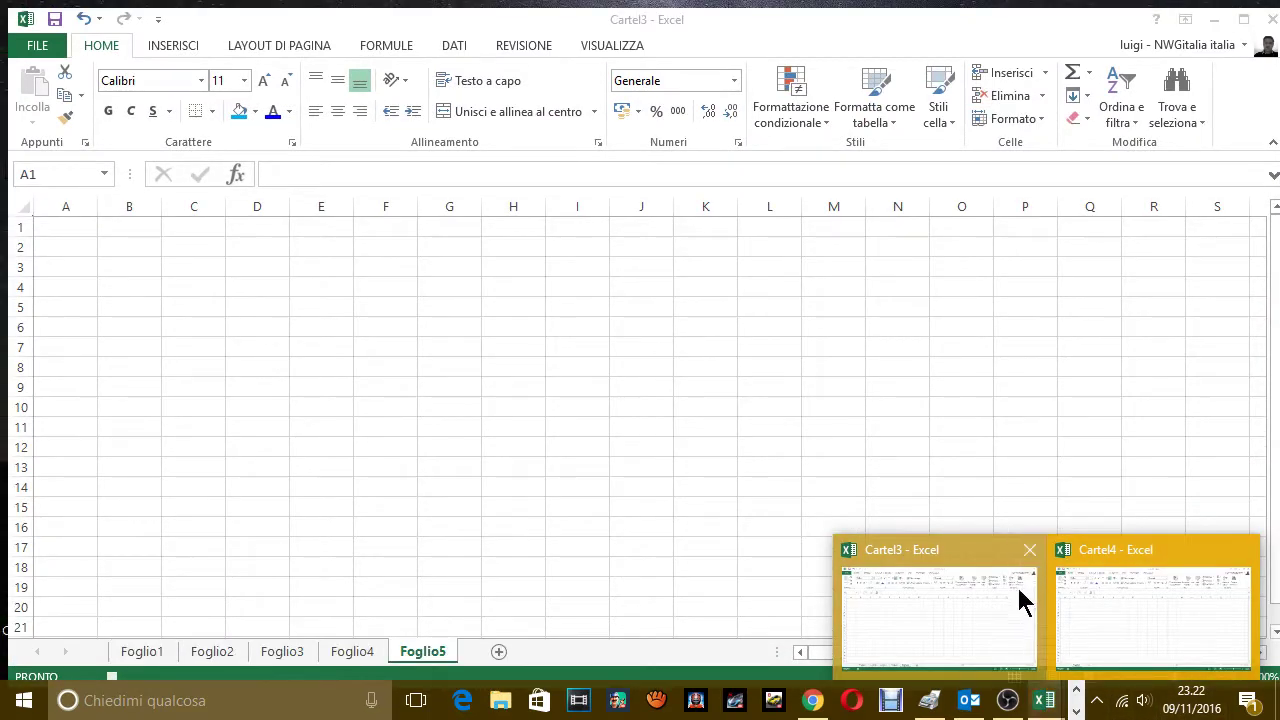
click(1029, 549)
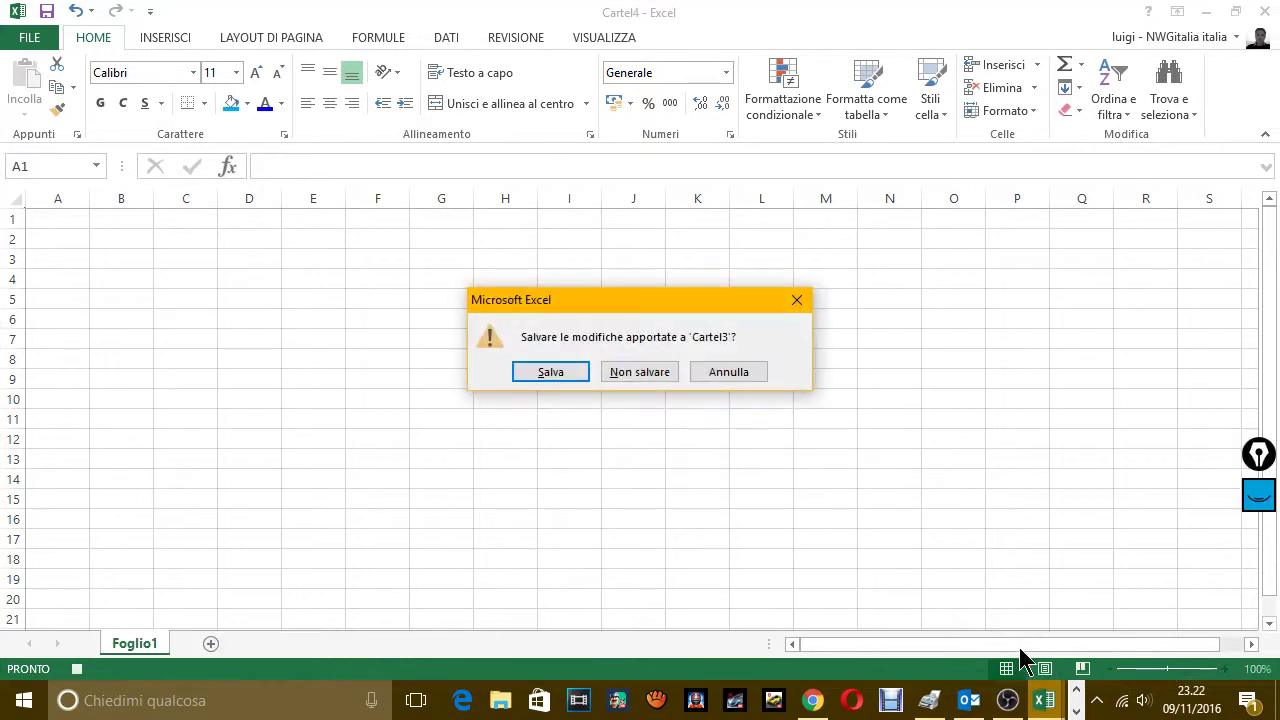
click(640, 372)
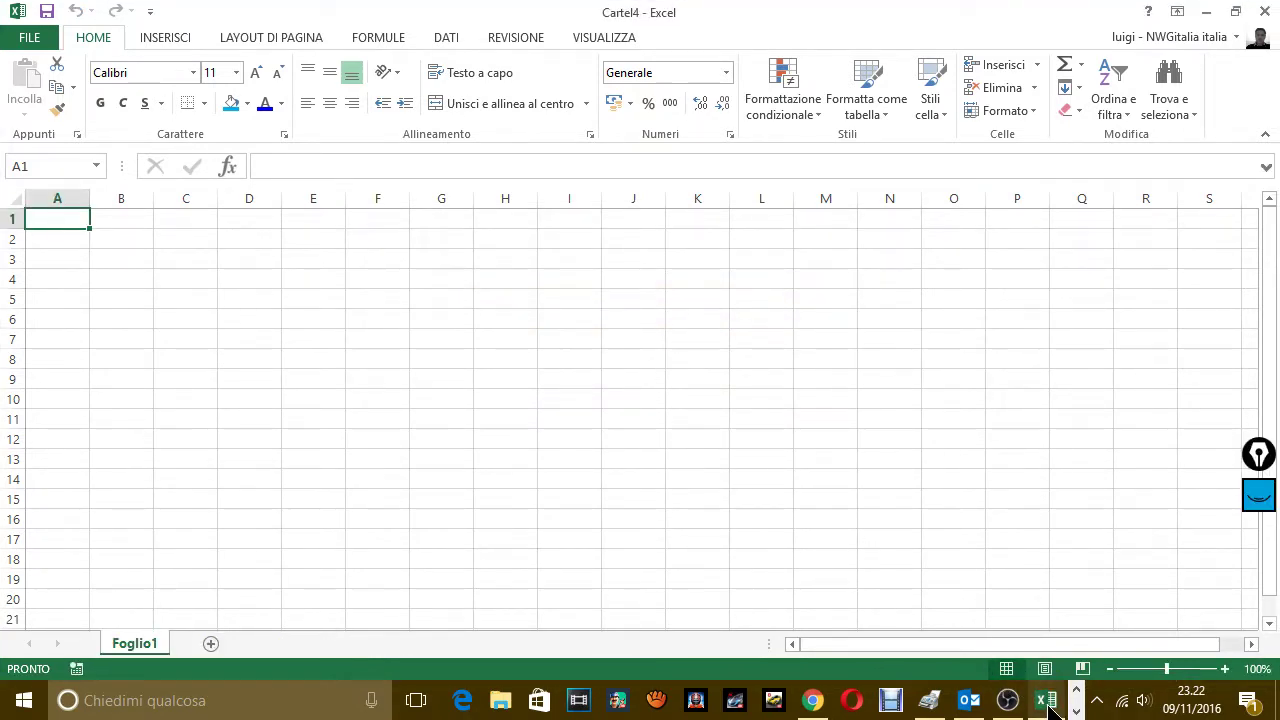
- Bring the Notepad lesson note in front of the Excel sheet
mouse_move(1050, 706)
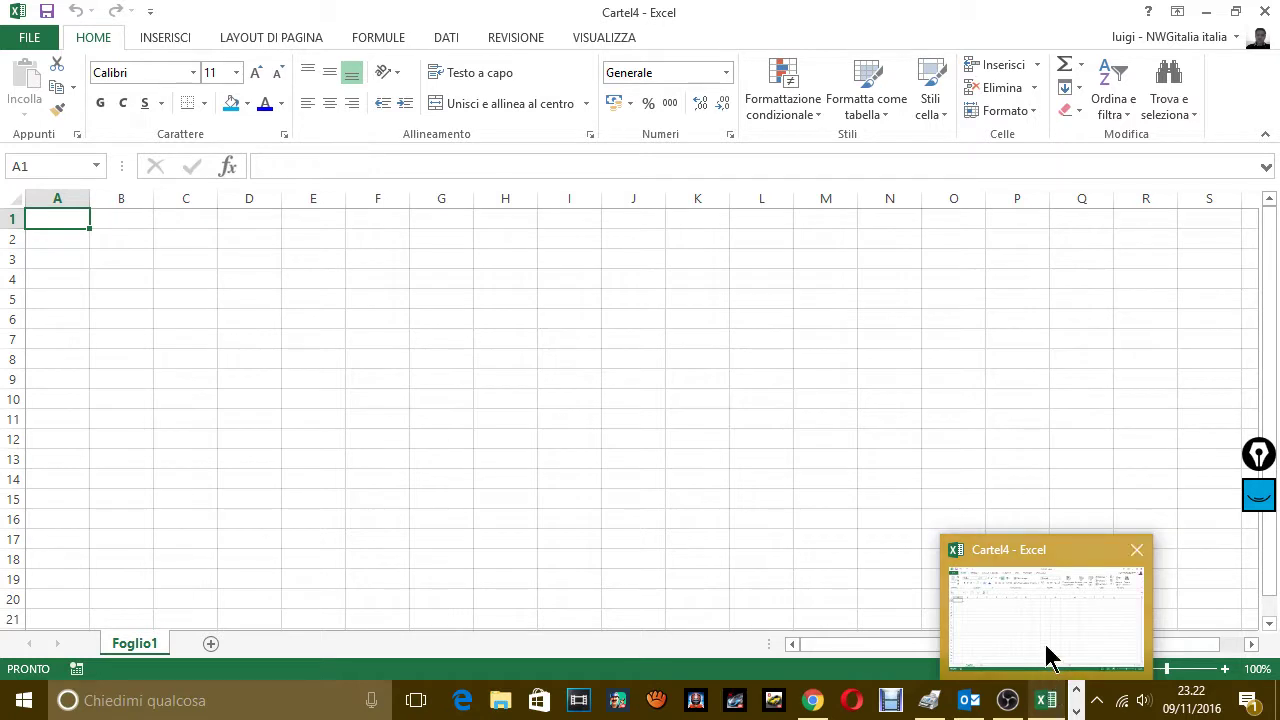
click(1075, 708)
click(566, 700)
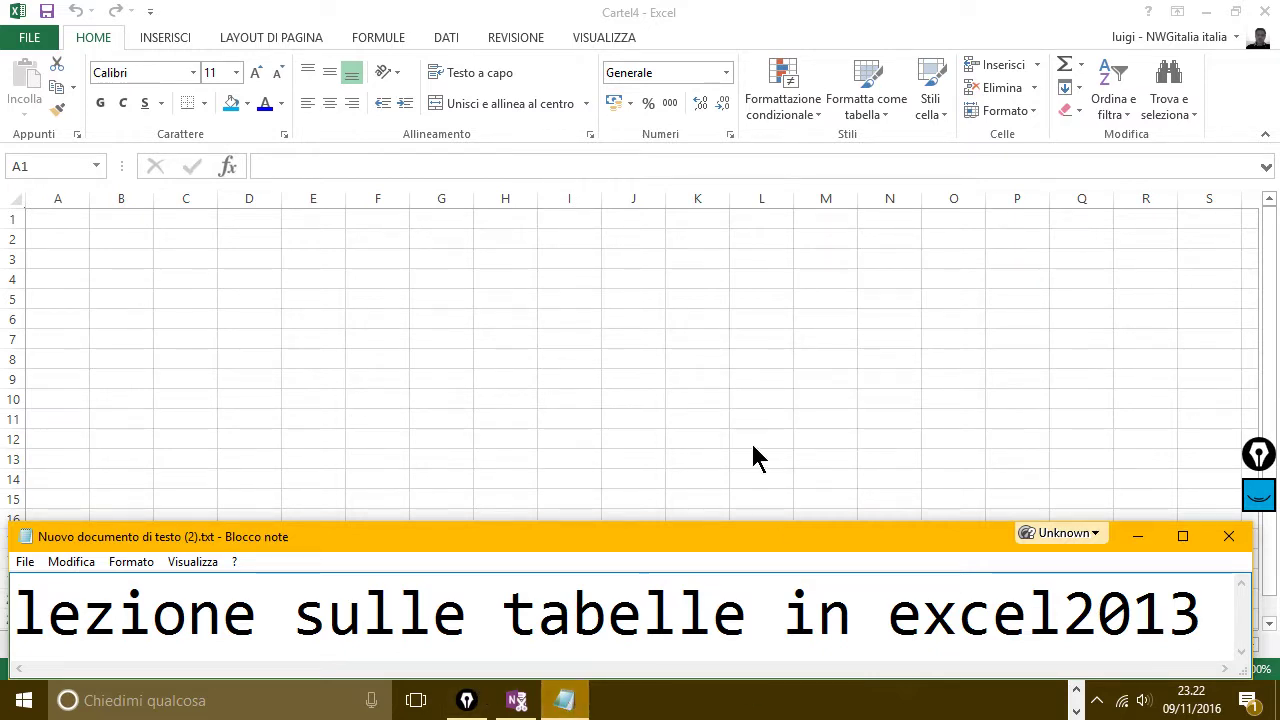
- Add Notepad lines 'ciao ragazzi, oggi vediamo le tabelle.' and 'dunque , ora creiamo una piccola tabella.'
key(Return)
text(ciao )
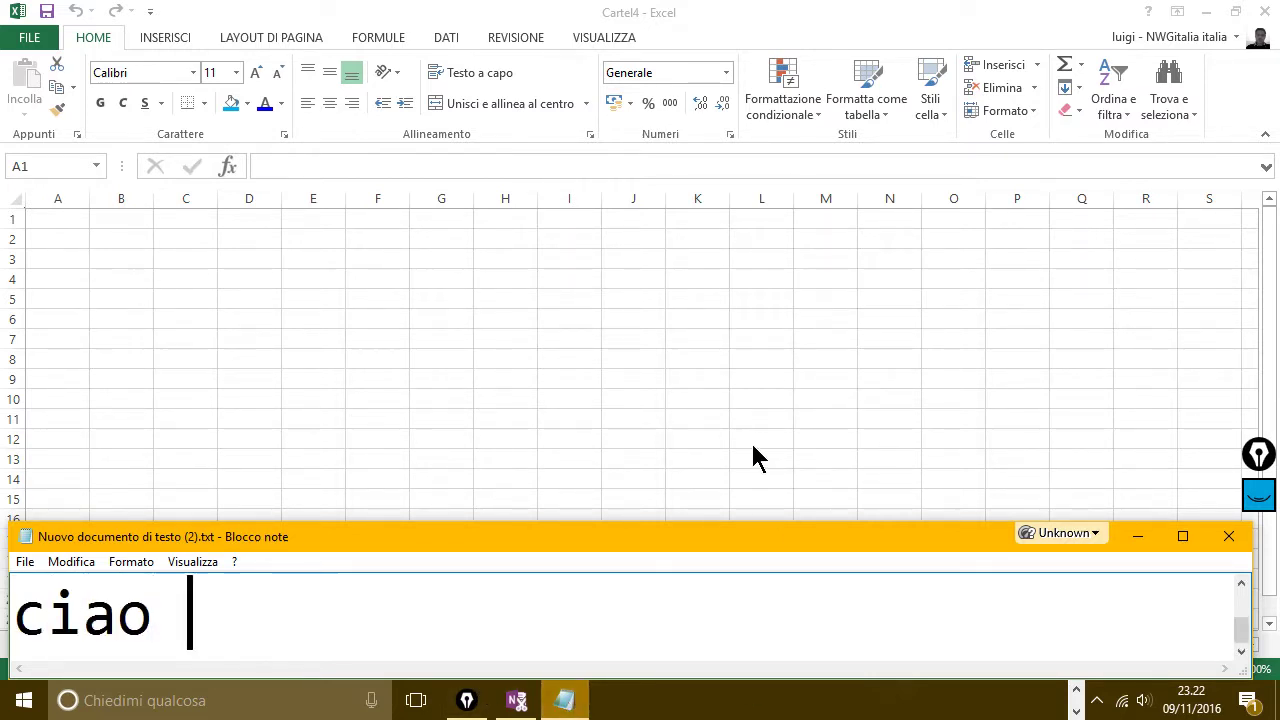
text(ragazzi, o)
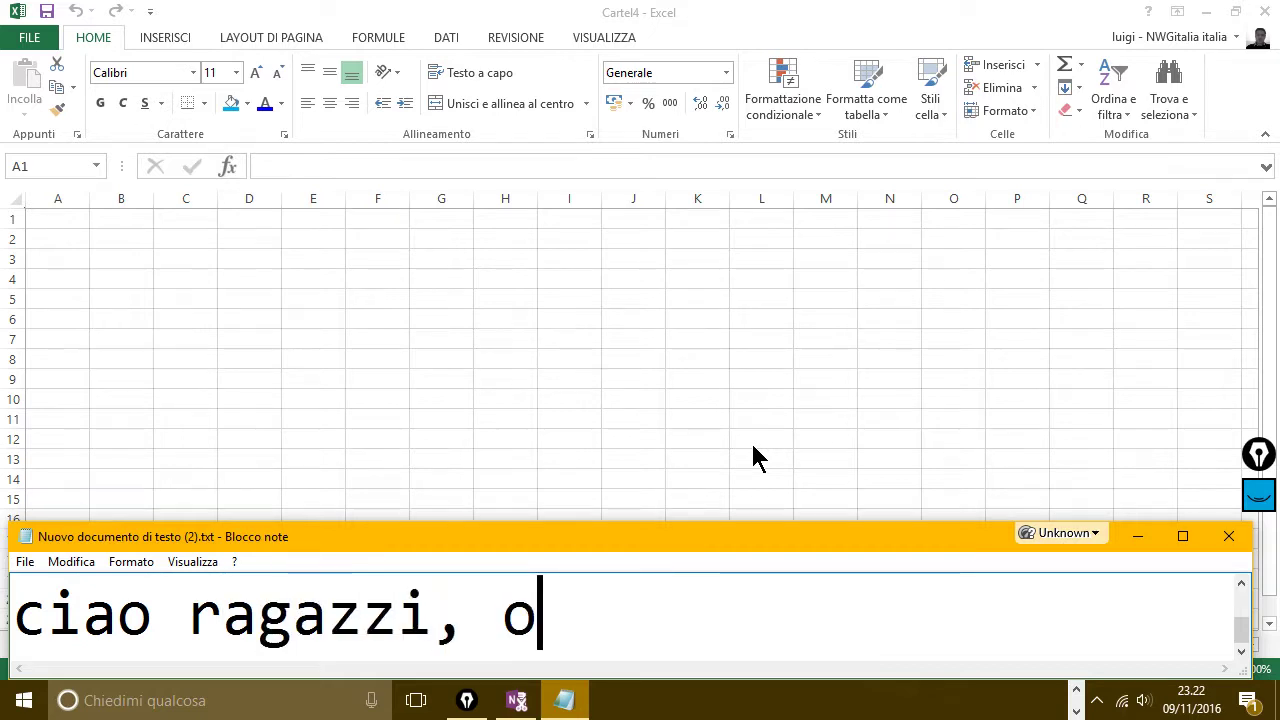
text(ggi vediamo l)
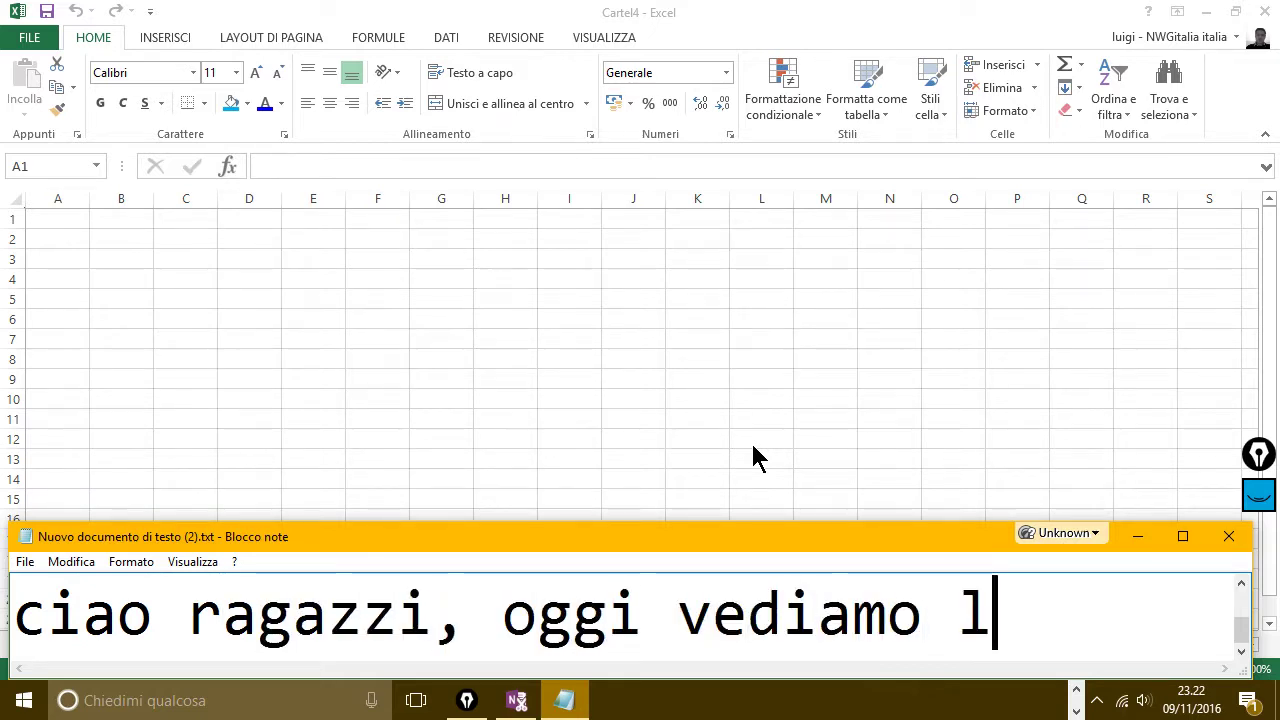
text(e tabelle)
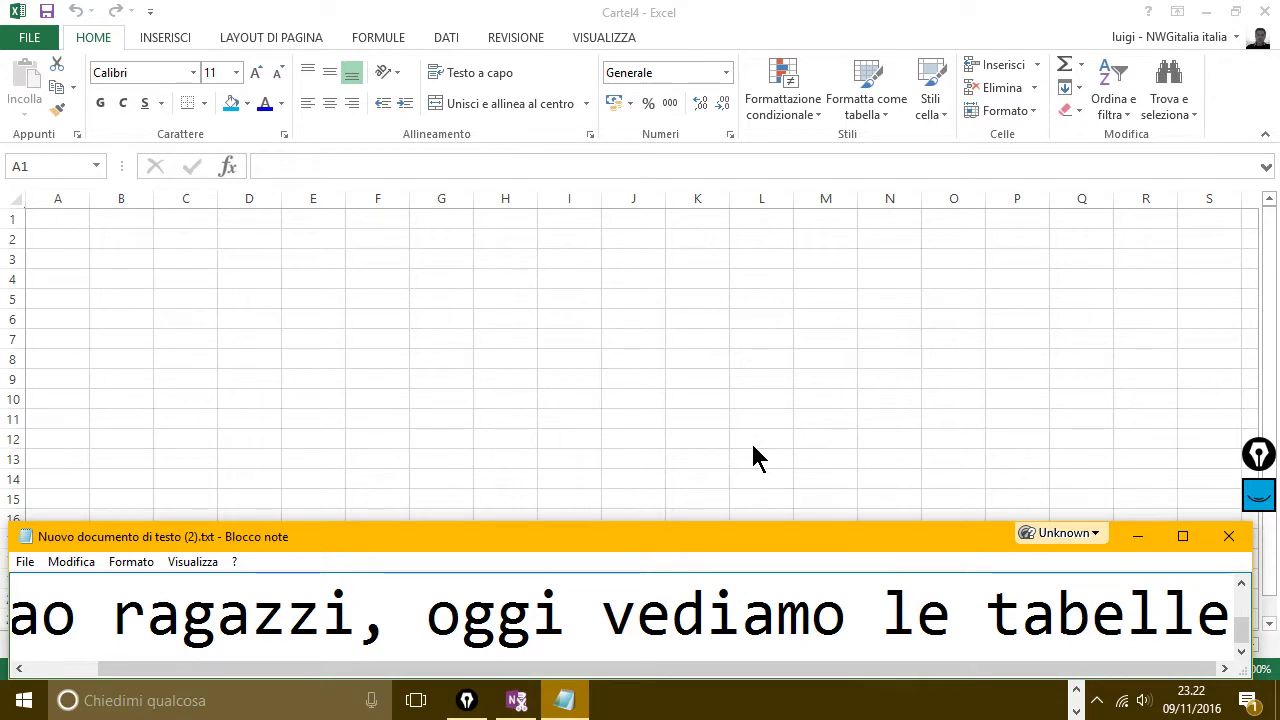
text(.)
key(Return)
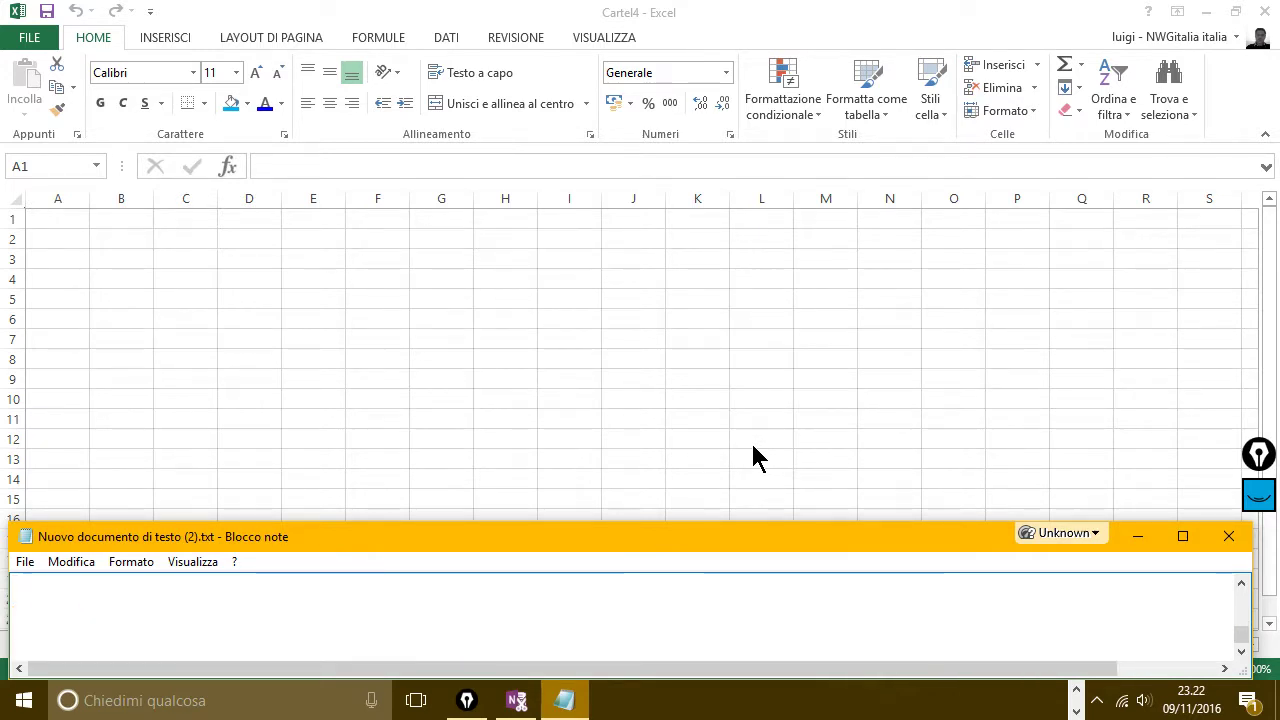
text(dun)
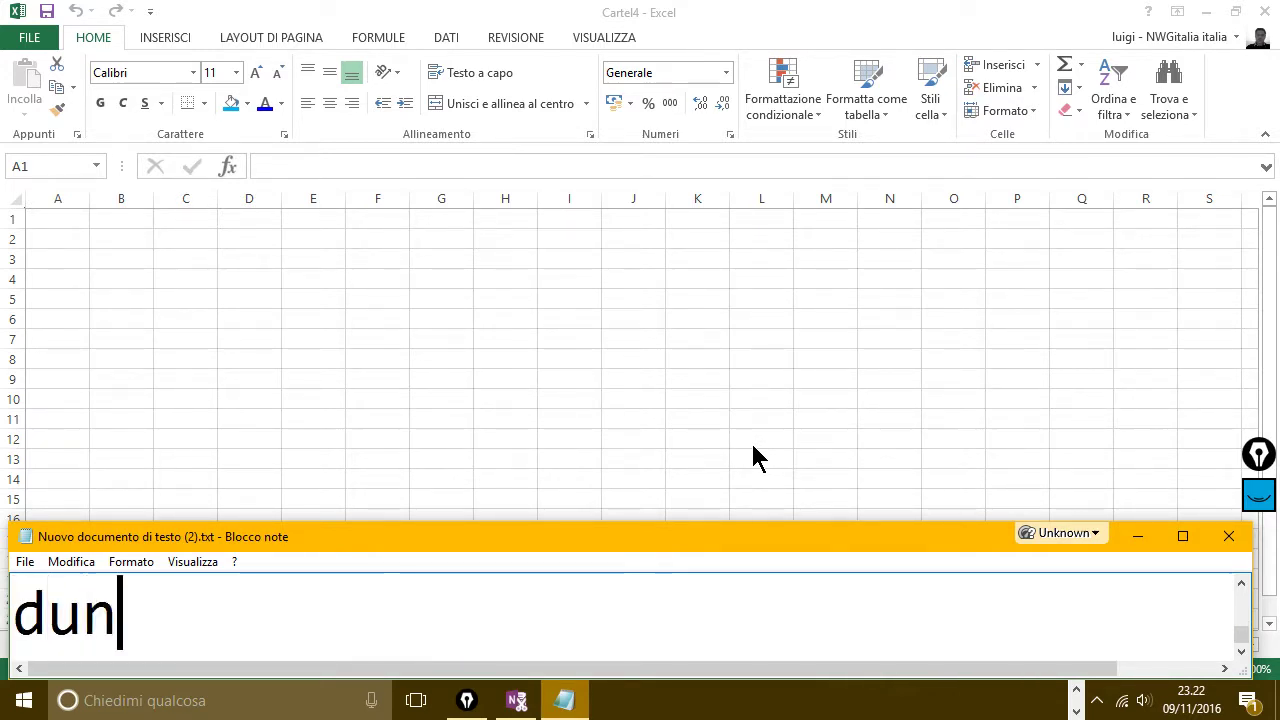
text(ue)
key(BackSpace)
key(BackSpace)
text(que )
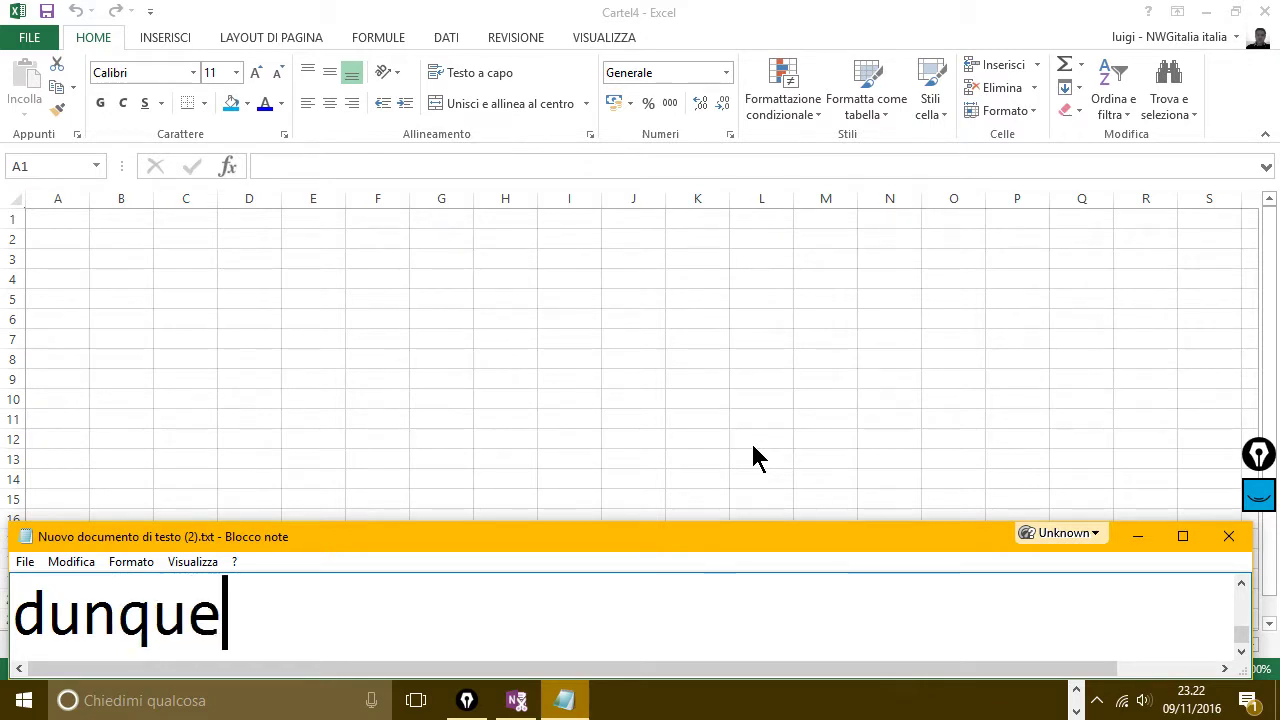
text(, ora cre)
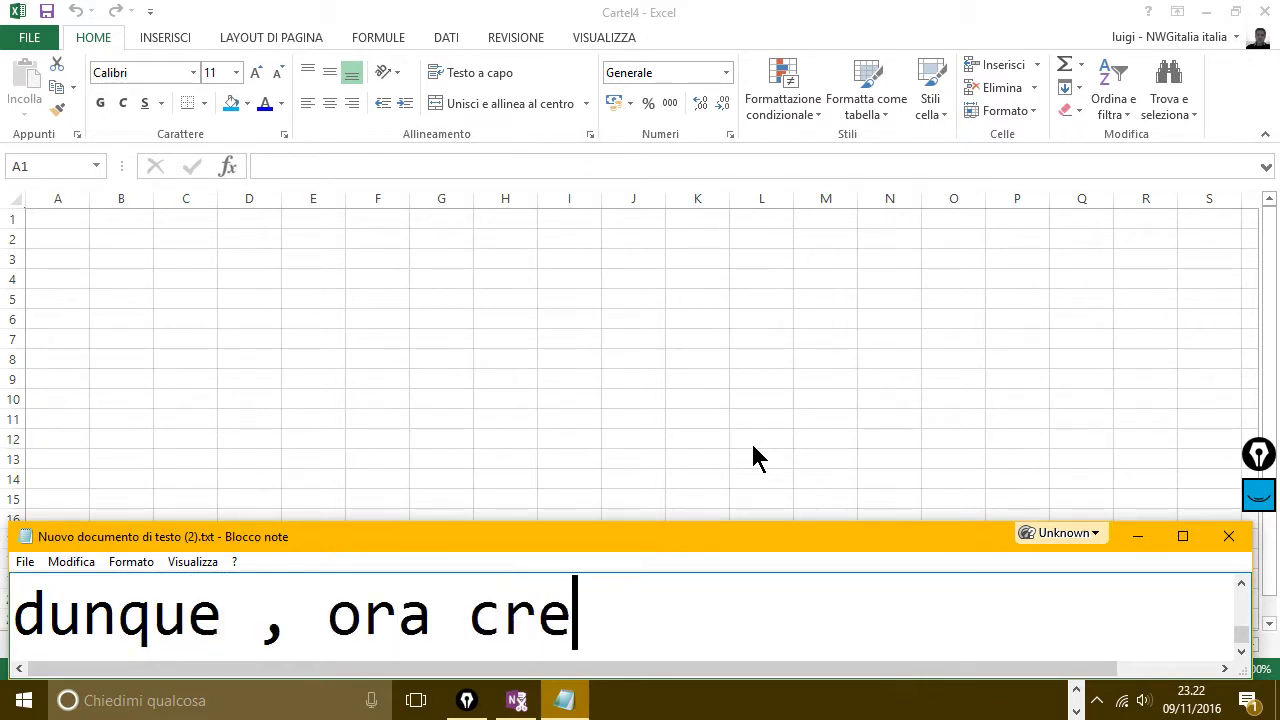
text(iamo u)
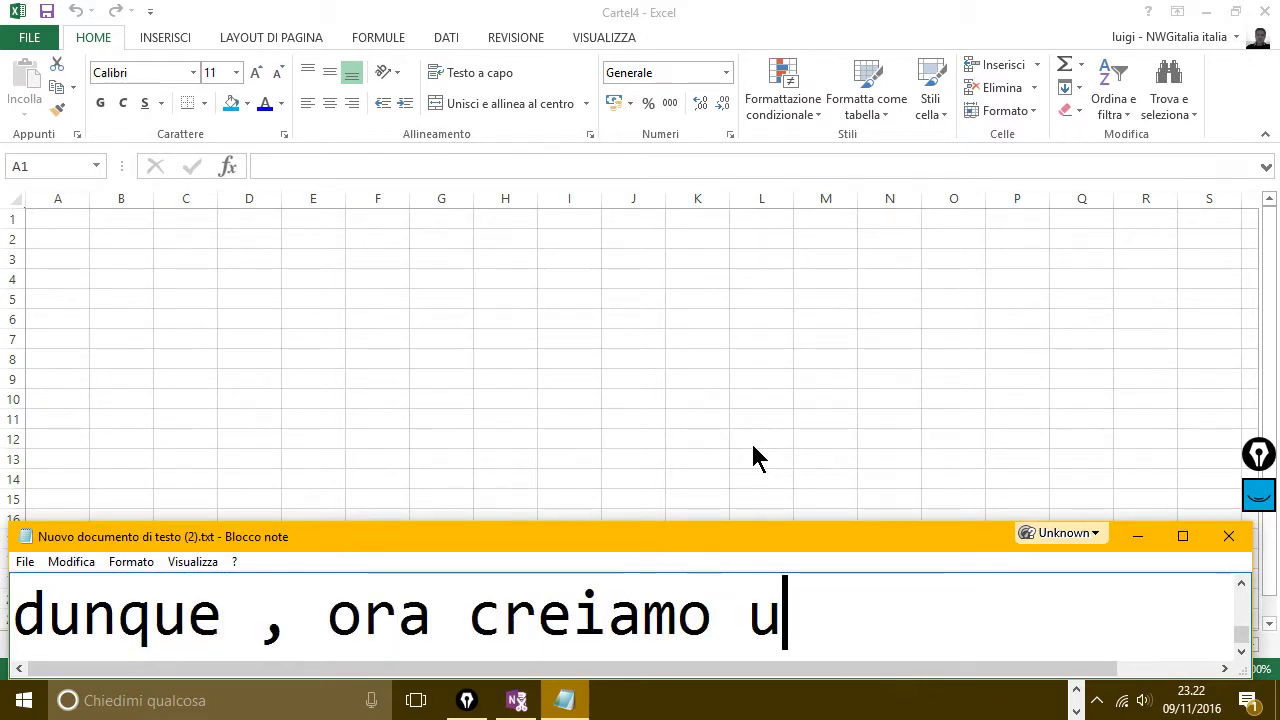
text(na piccola ta)
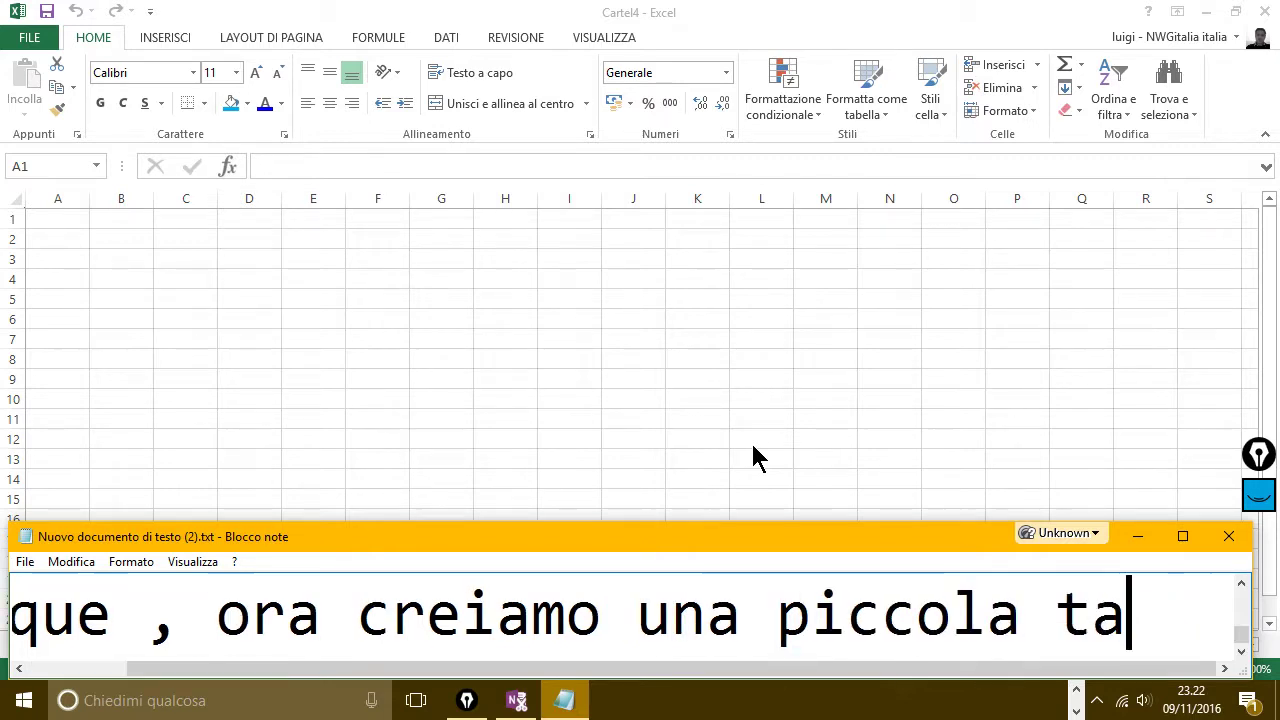
text(bella.)
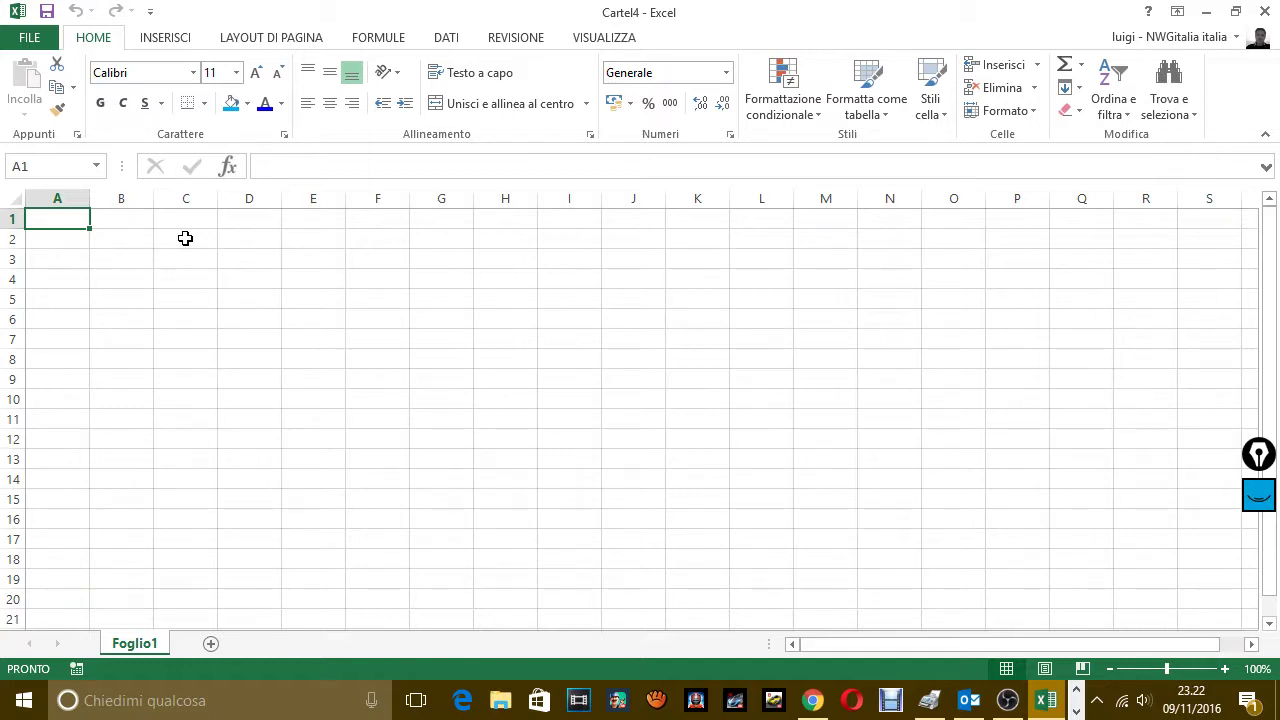
- Enter the row labels latte, pane and uova in C2:C4
click(185, 238)
text(latte)
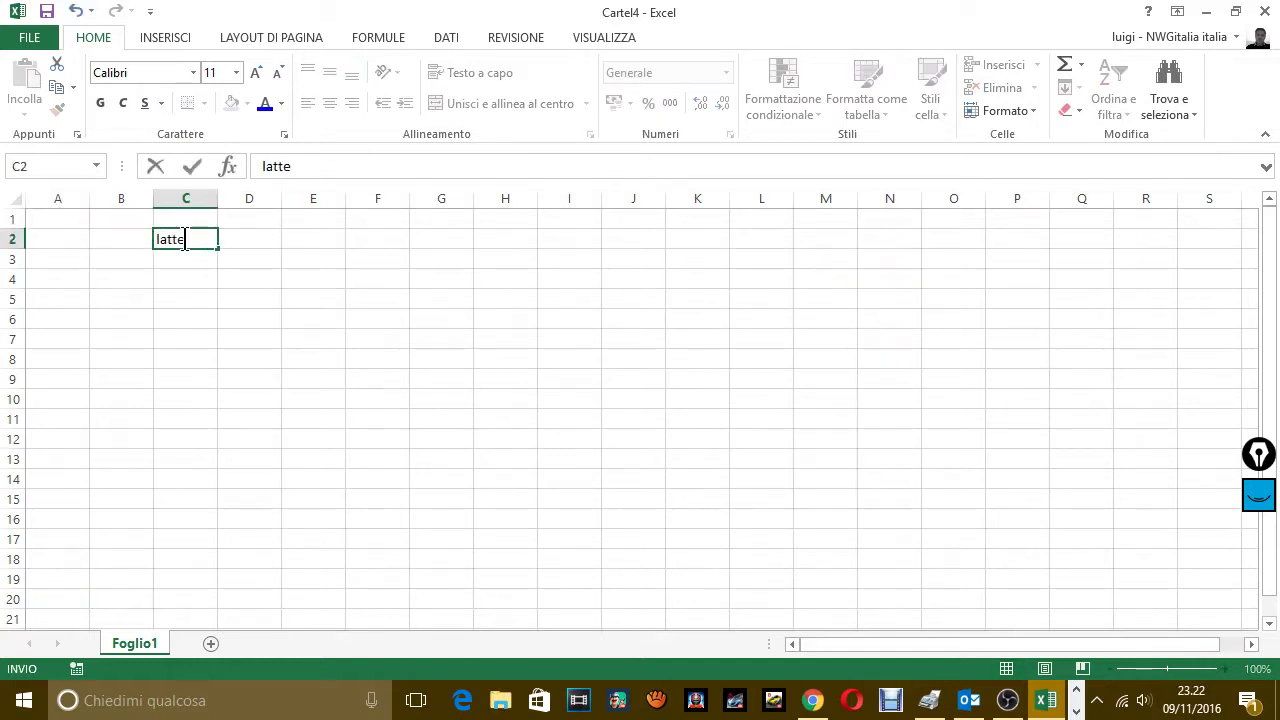
key(Return)
text(pane)
key(Return)
text(u)
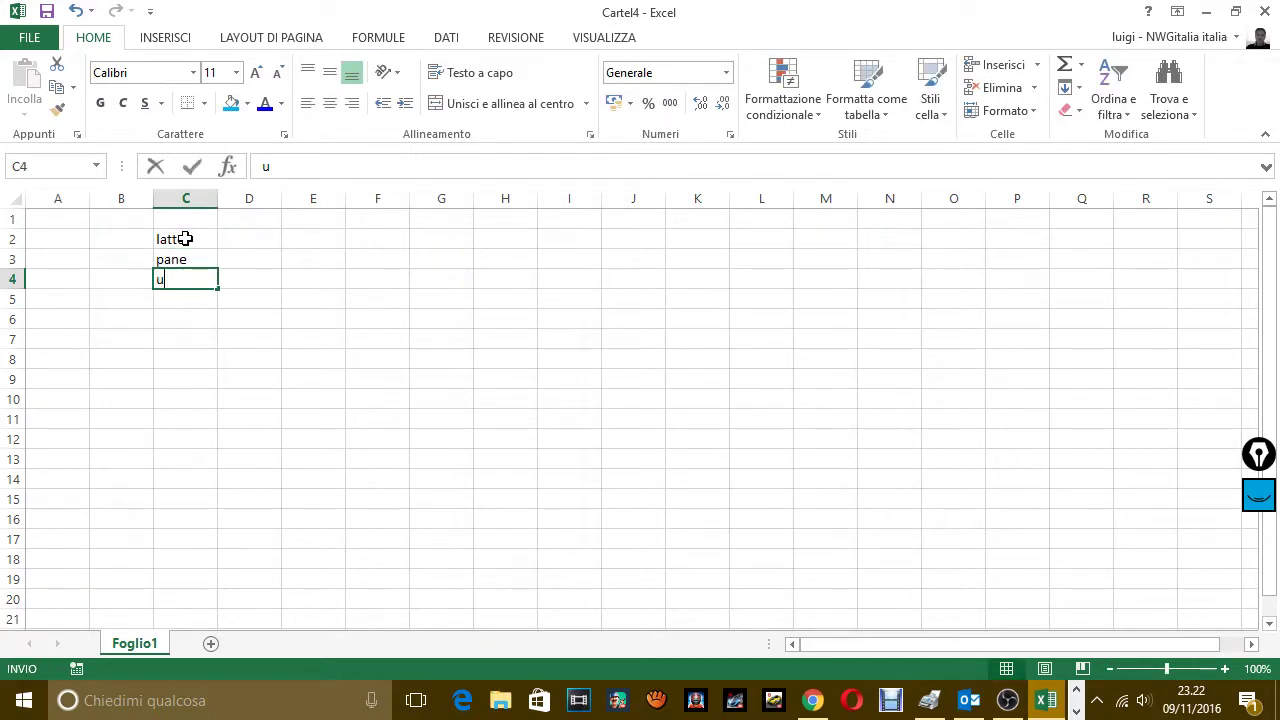
text(ova)
key(Return)
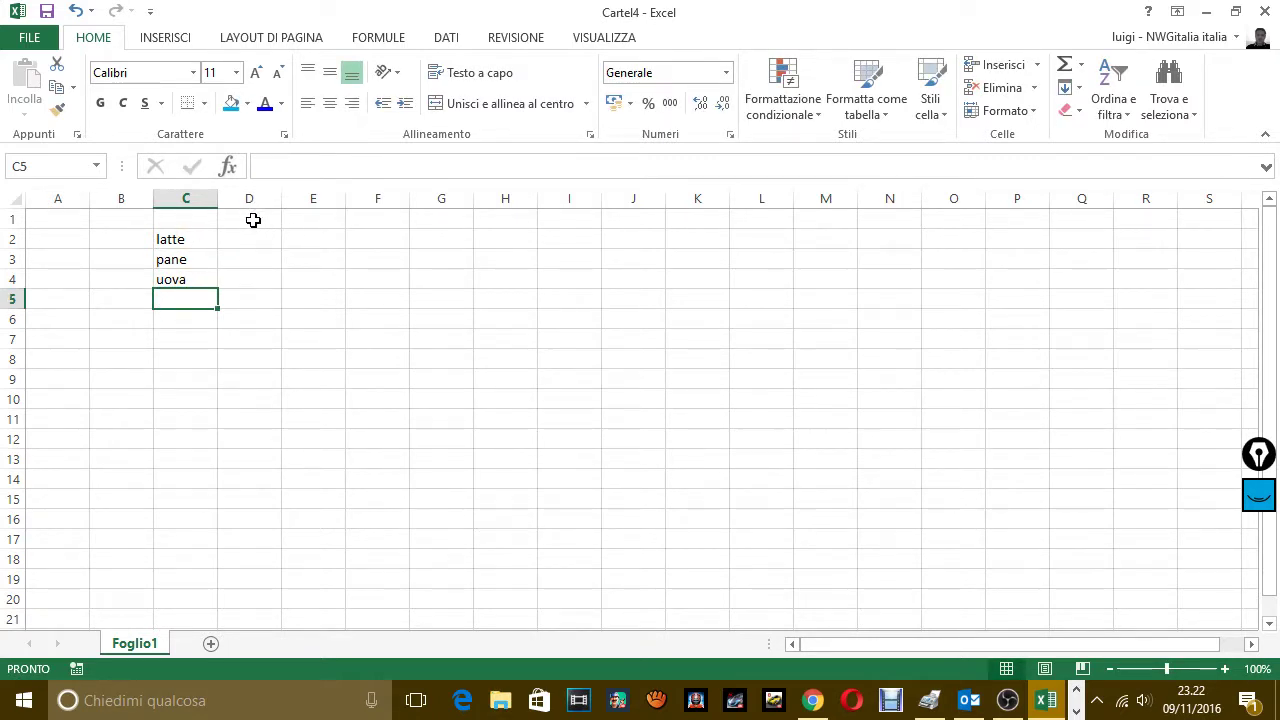
- Enter the column headers oggi, domani and dopodomani in D1:F1
click(253, 220)
text(oggi)
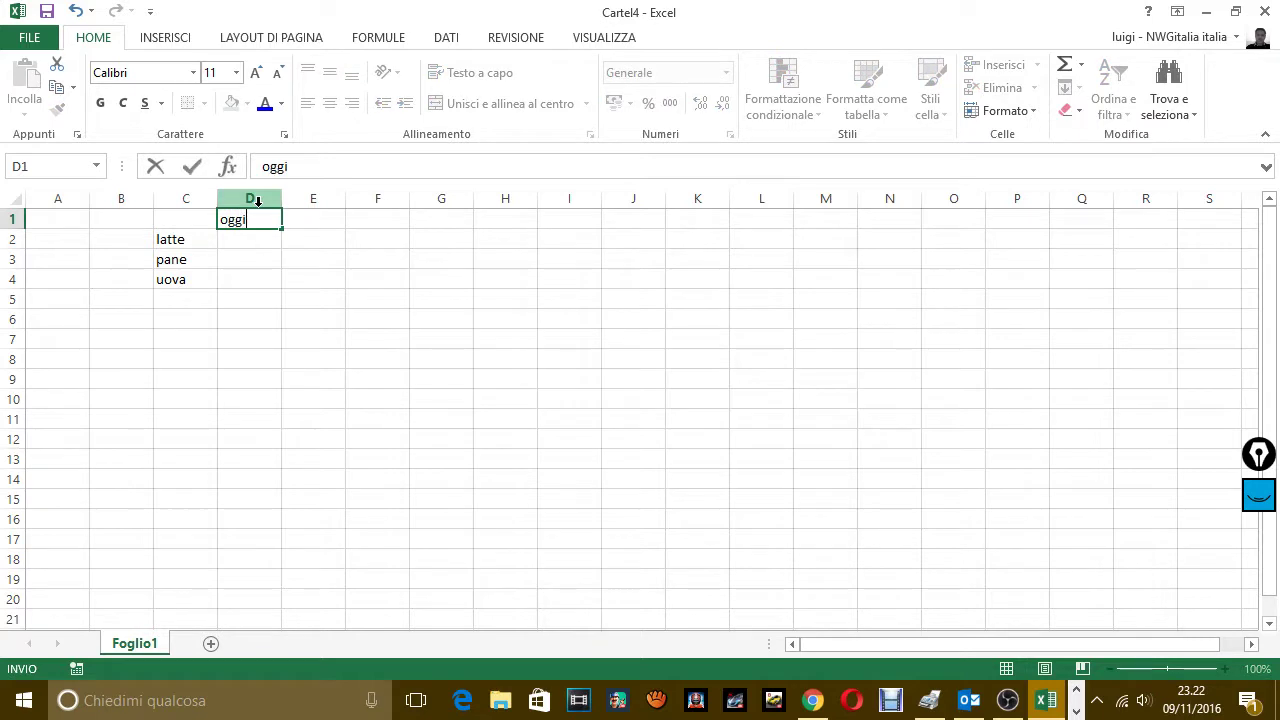
key(Tab)
text(dom)
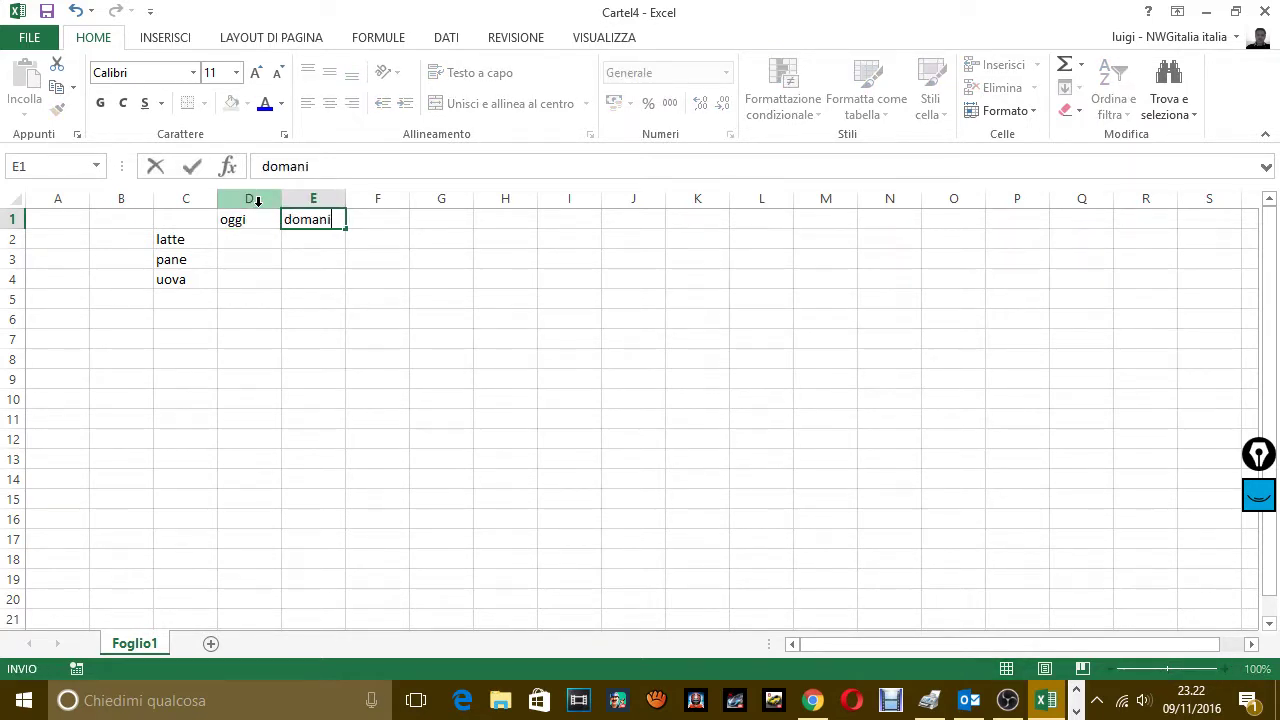
key(Tab)
text(dop)
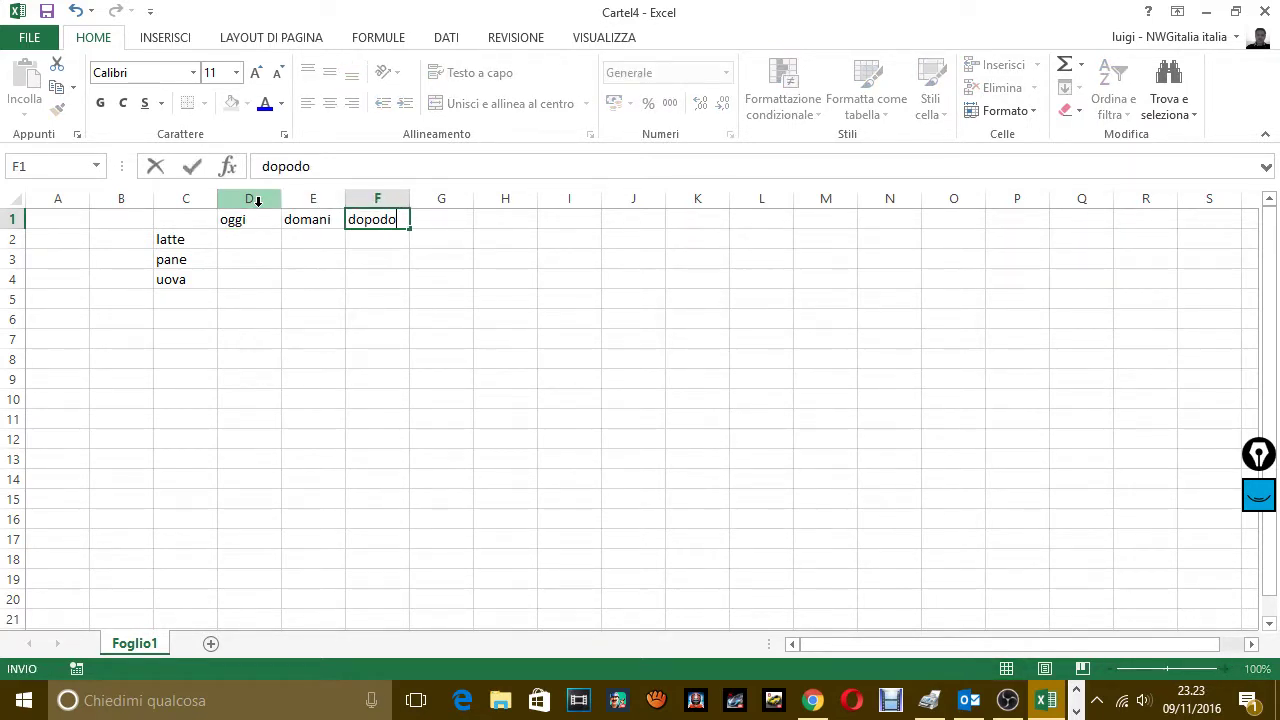
key(Tab)
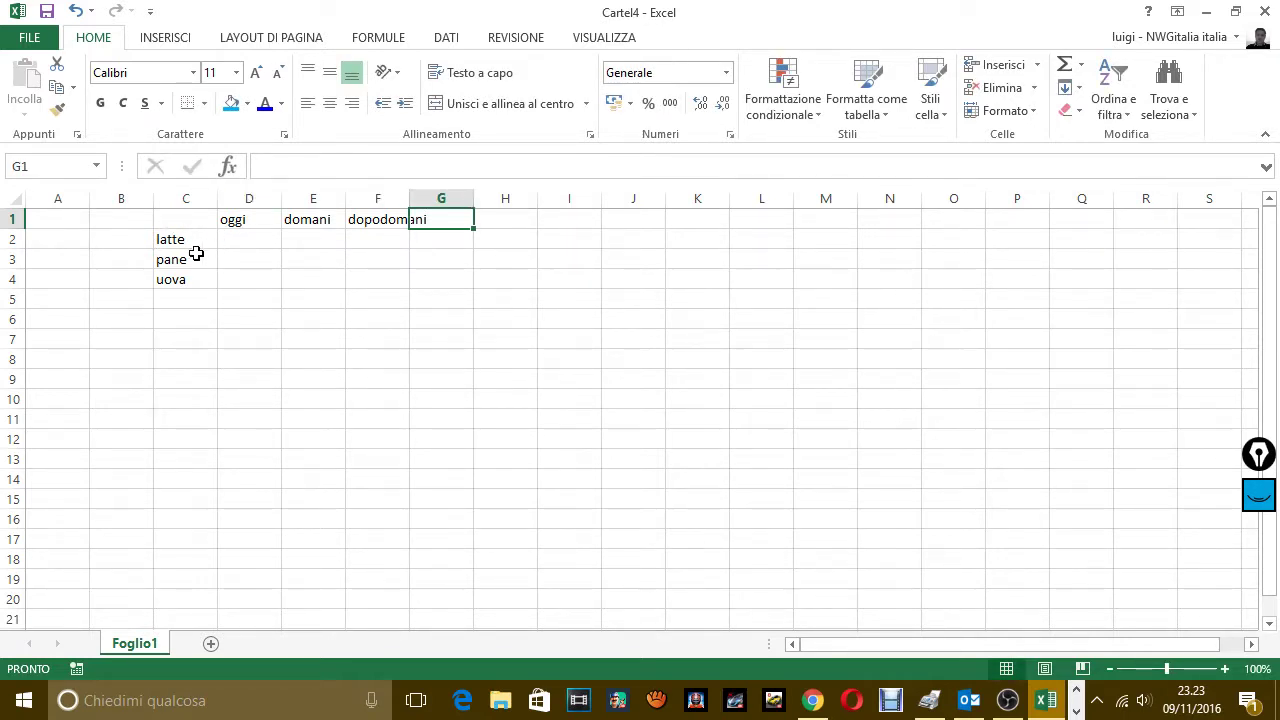
- Fill the latte row D2:F2 with 1, 2, 2
click(179, 242)
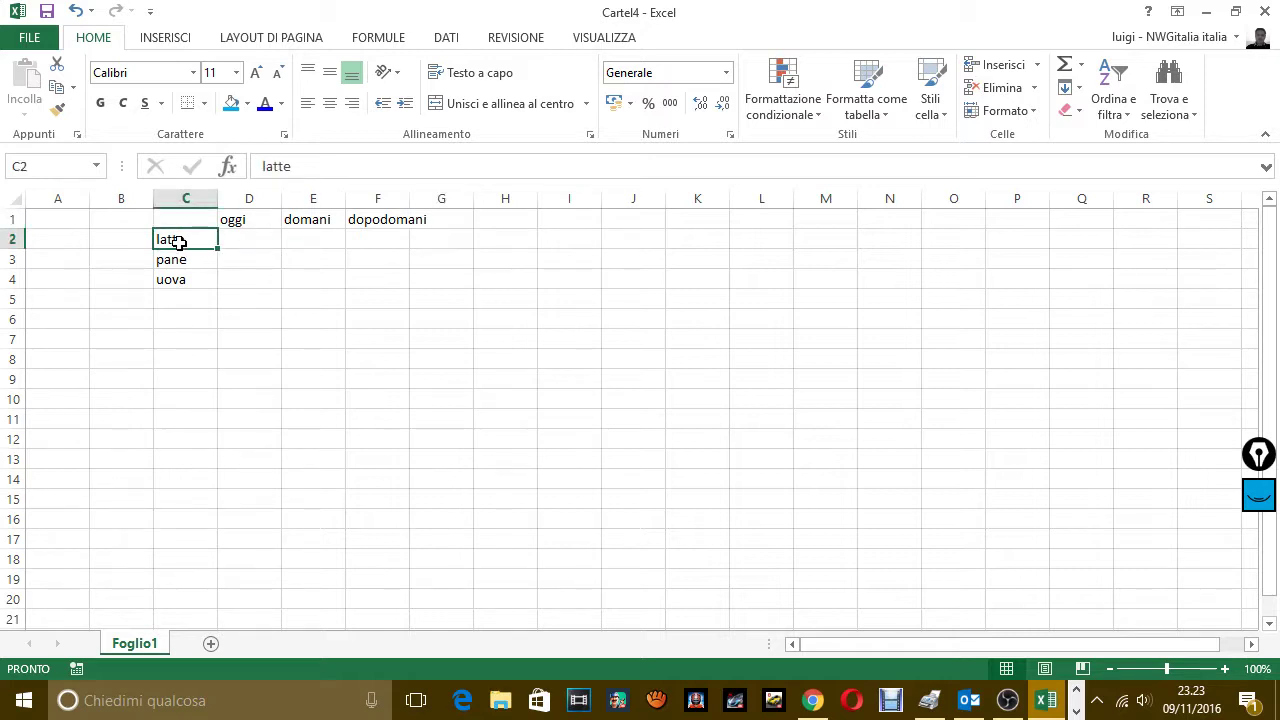
click(246, 240)
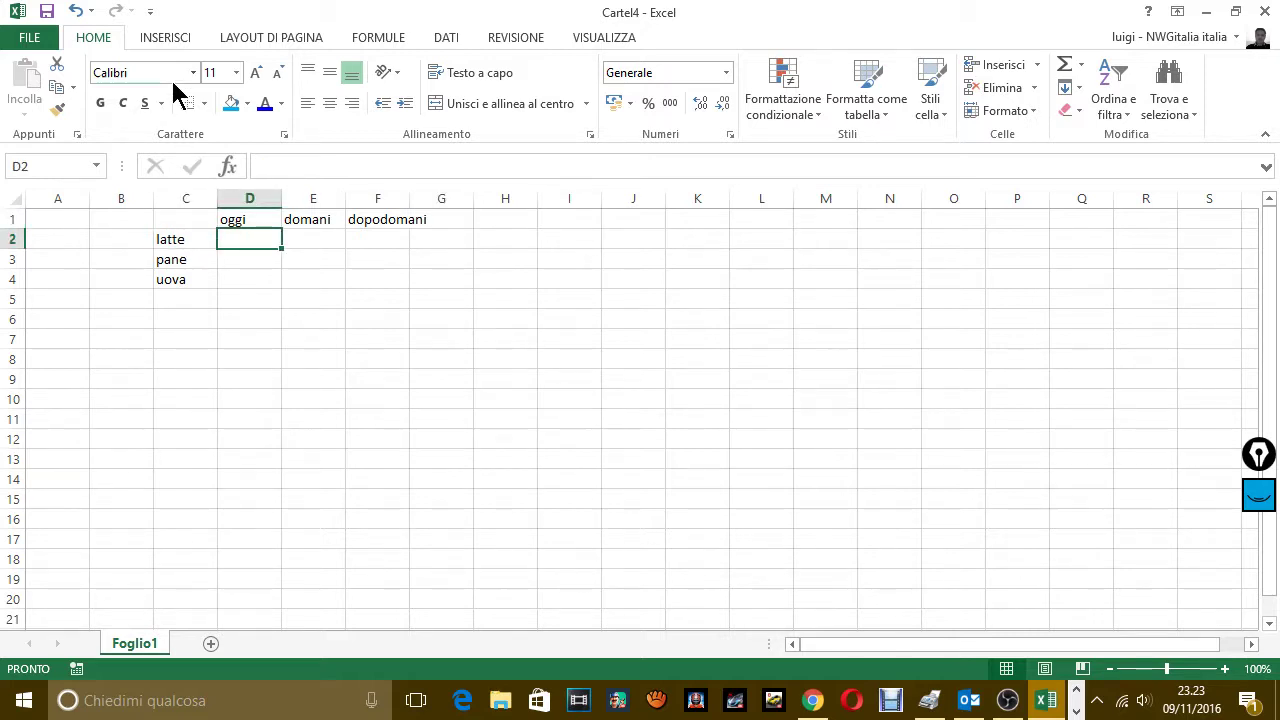
text(1)
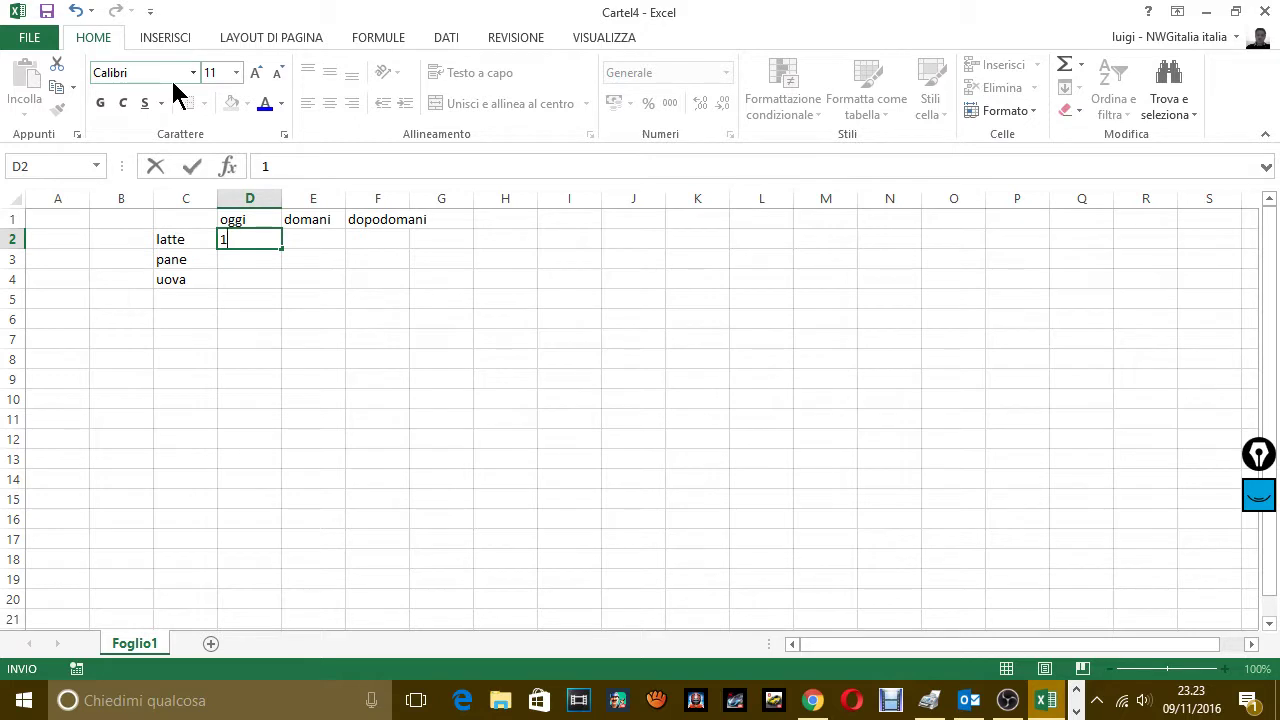
key(Tab)
text(2)
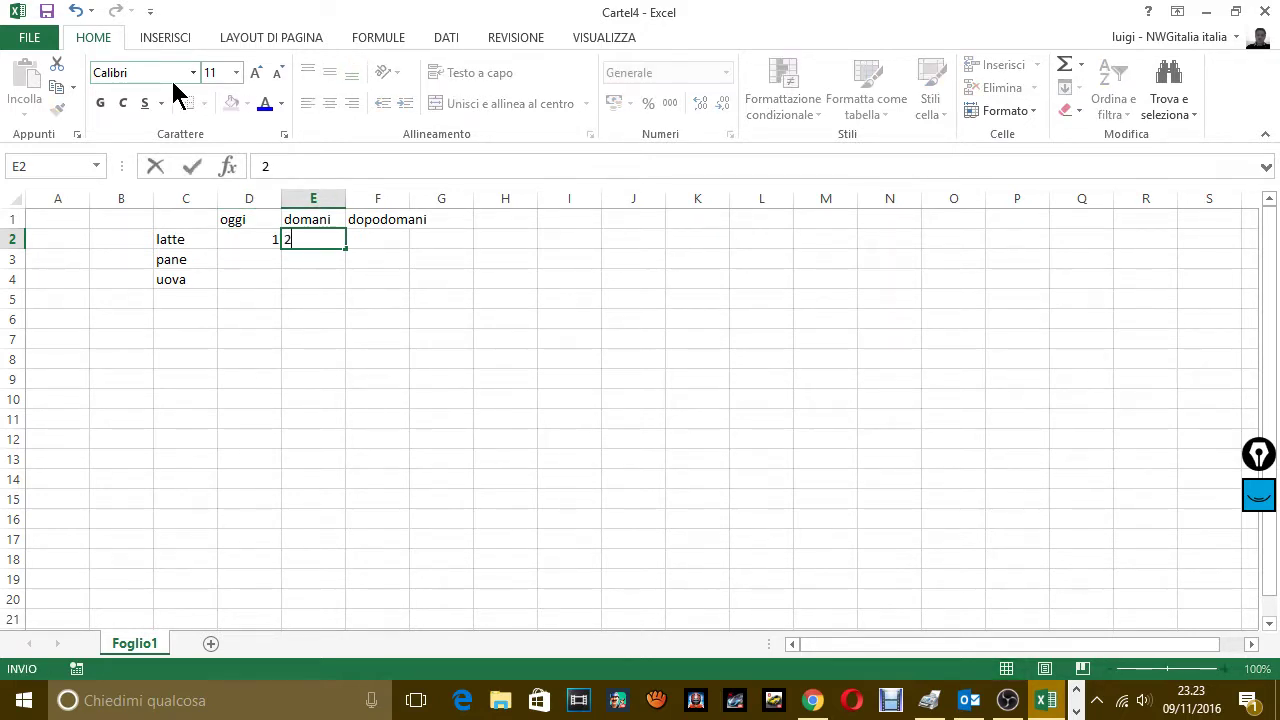
key(Tab)
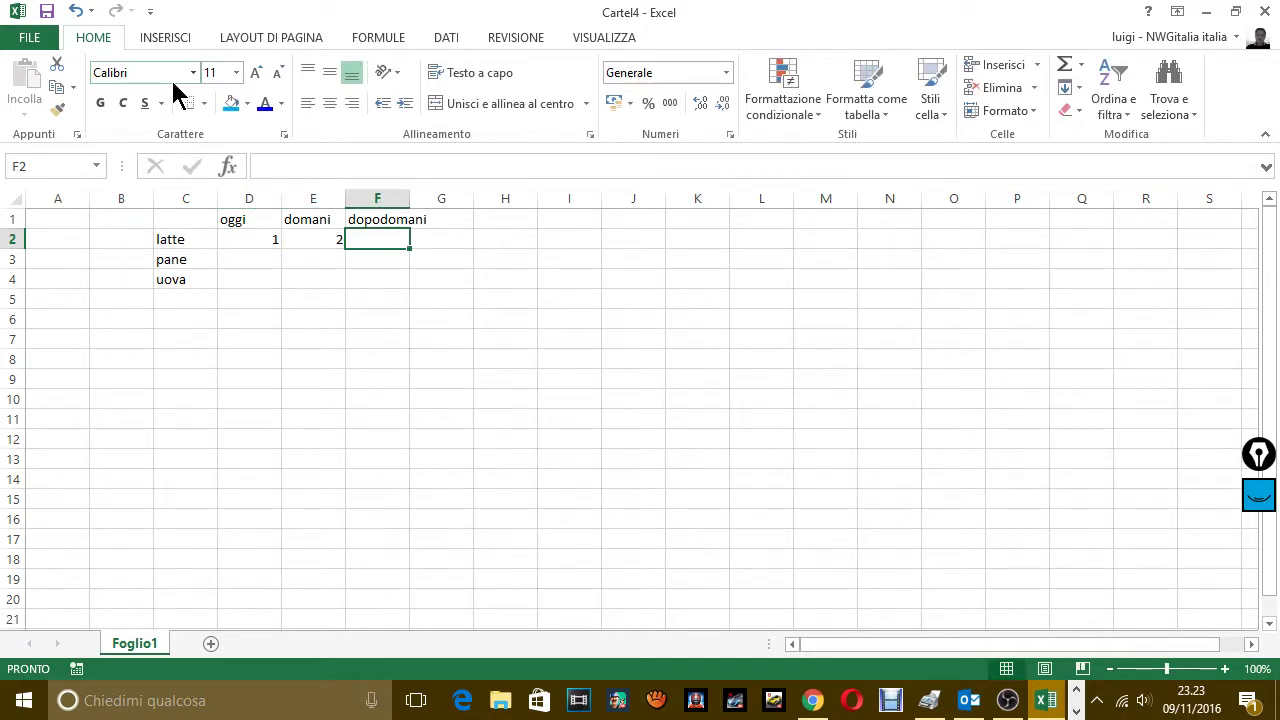
text(2)
key(Tab)
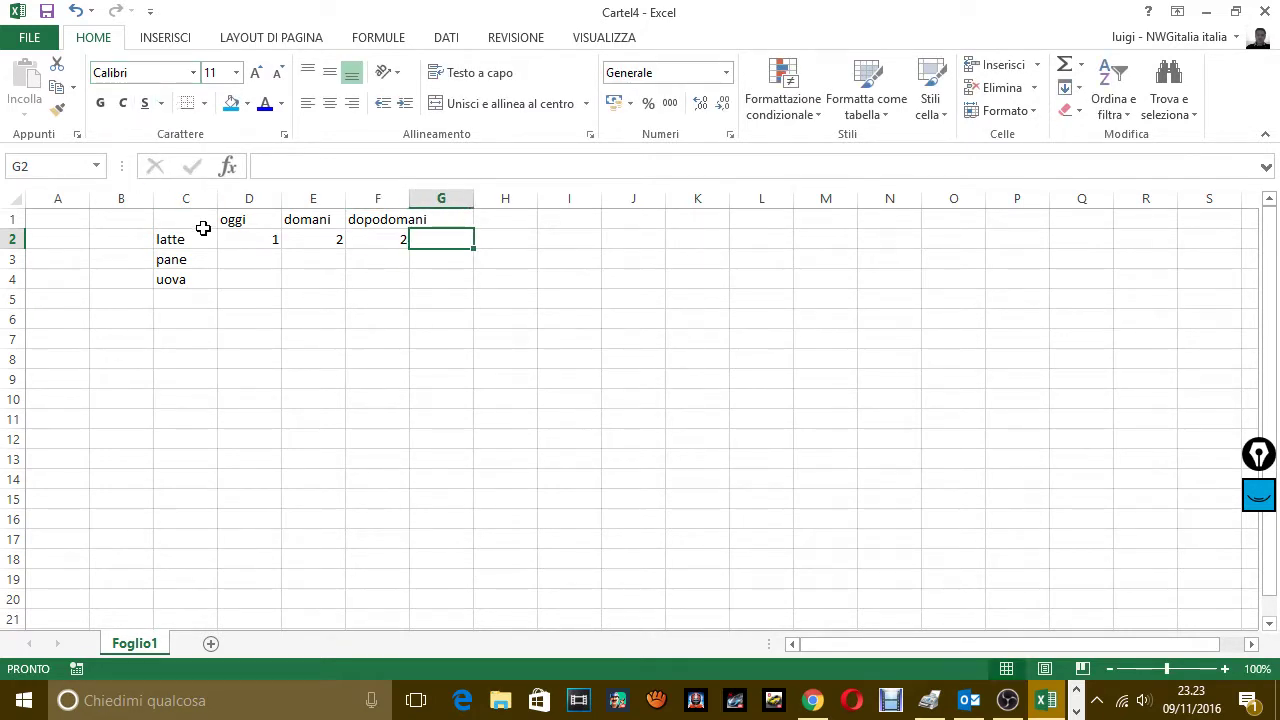
- Fill the pane row D3:F3 with 2, 3, 4
click(259, 261)
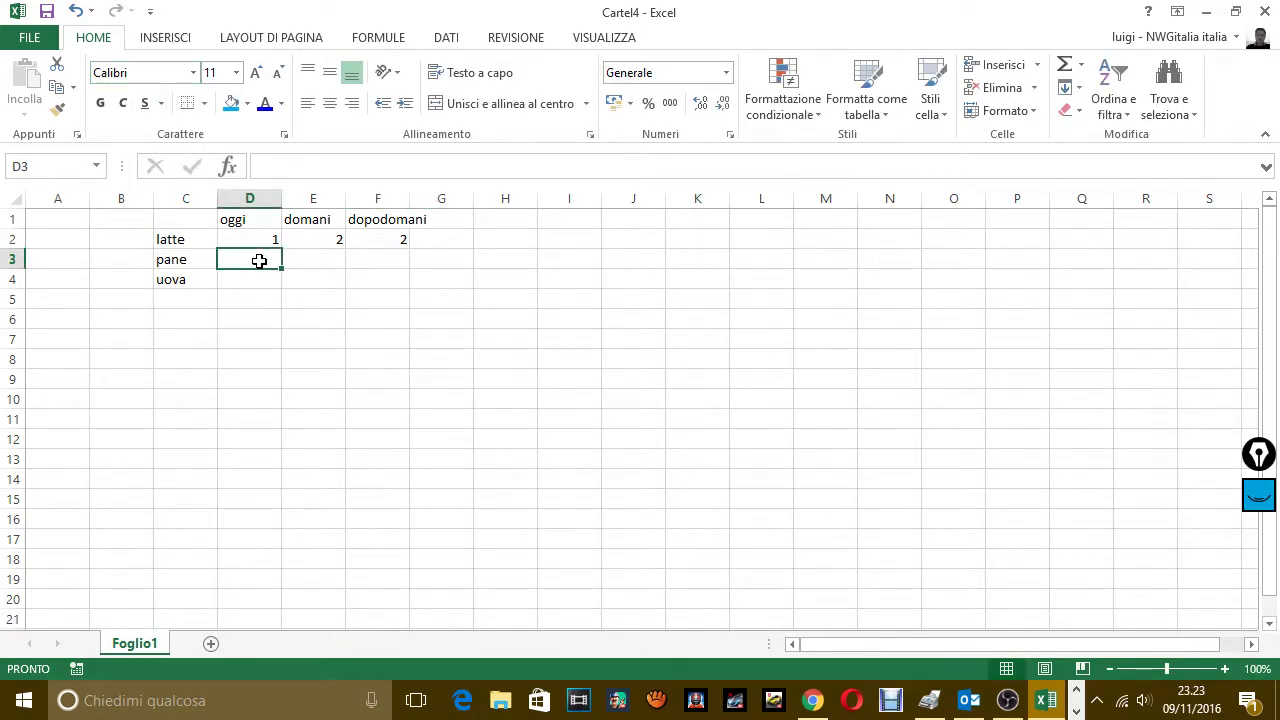
text(2)
key(Tab)
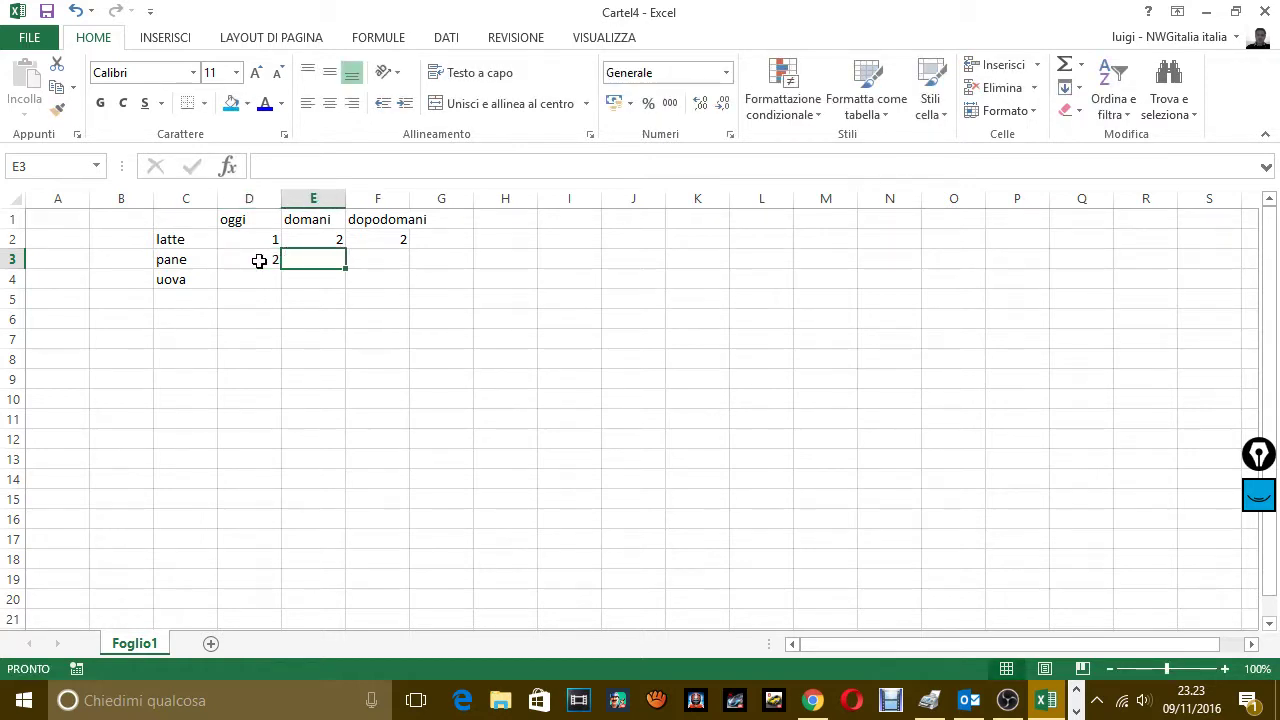
text(3)
key(Tab)
text(4)
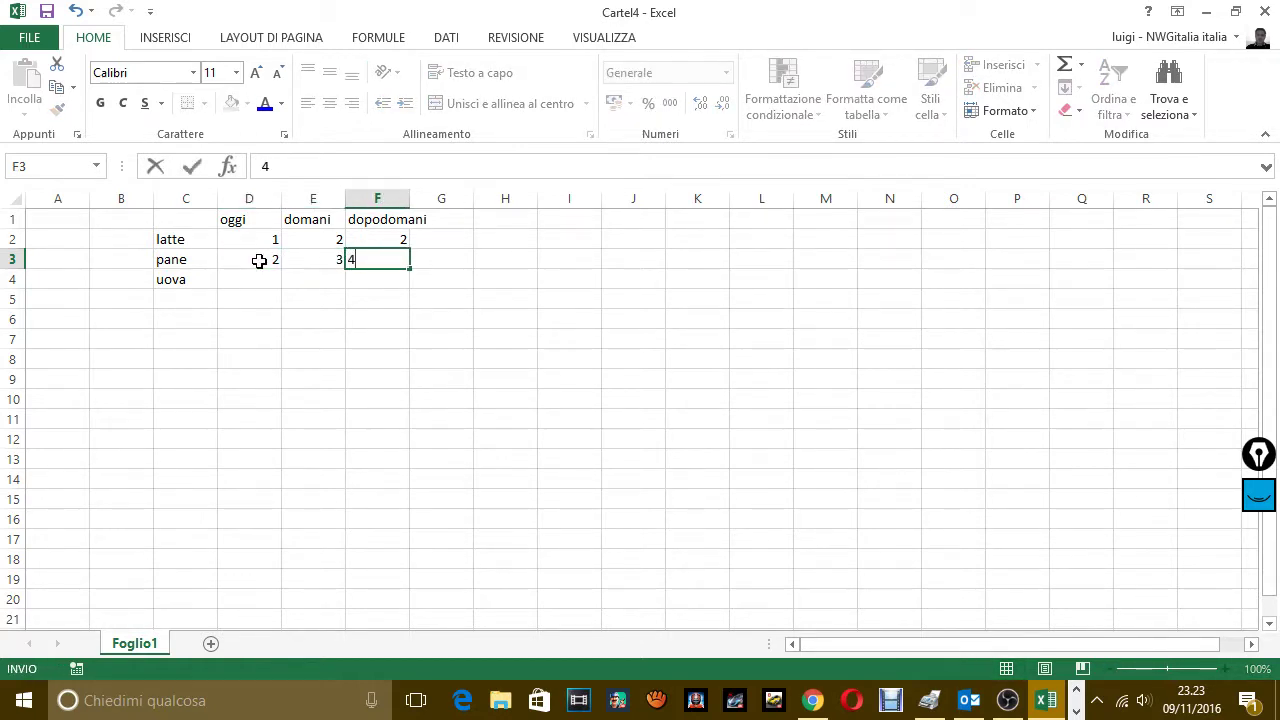
click(251, 292)
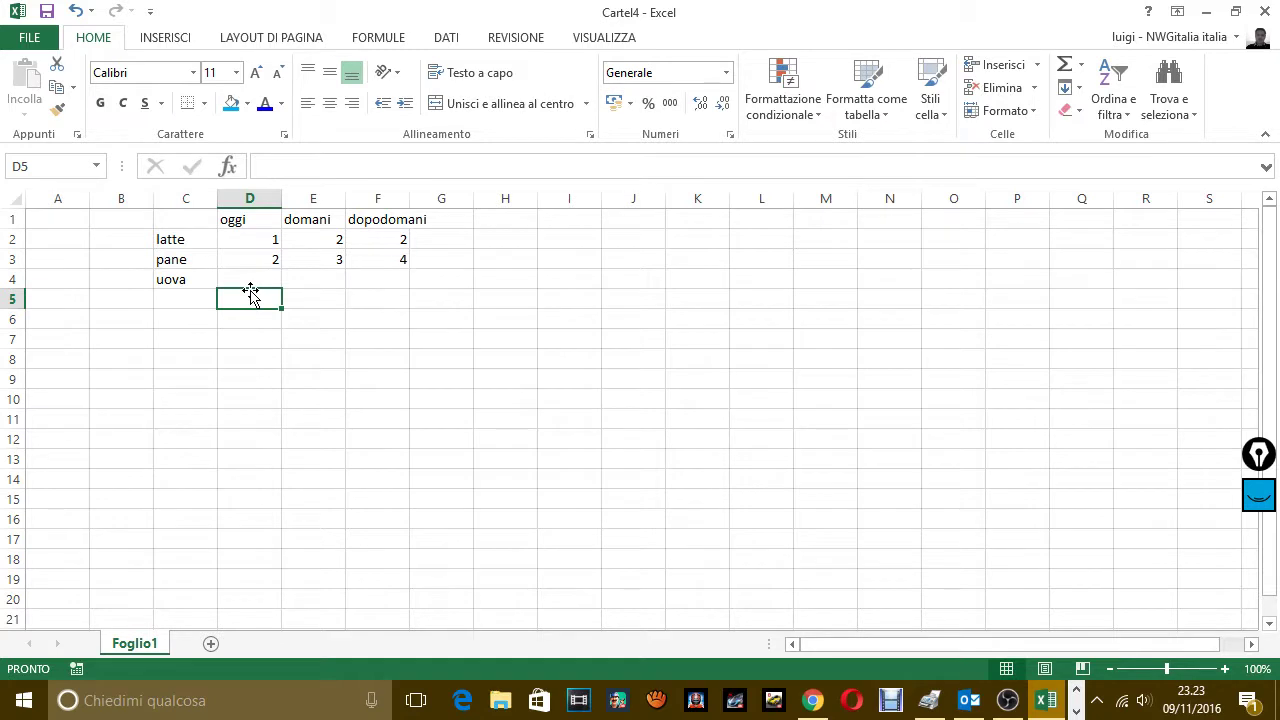
- Fill the uova row D4:F4 with 4, 5, 6
click(253, 276)
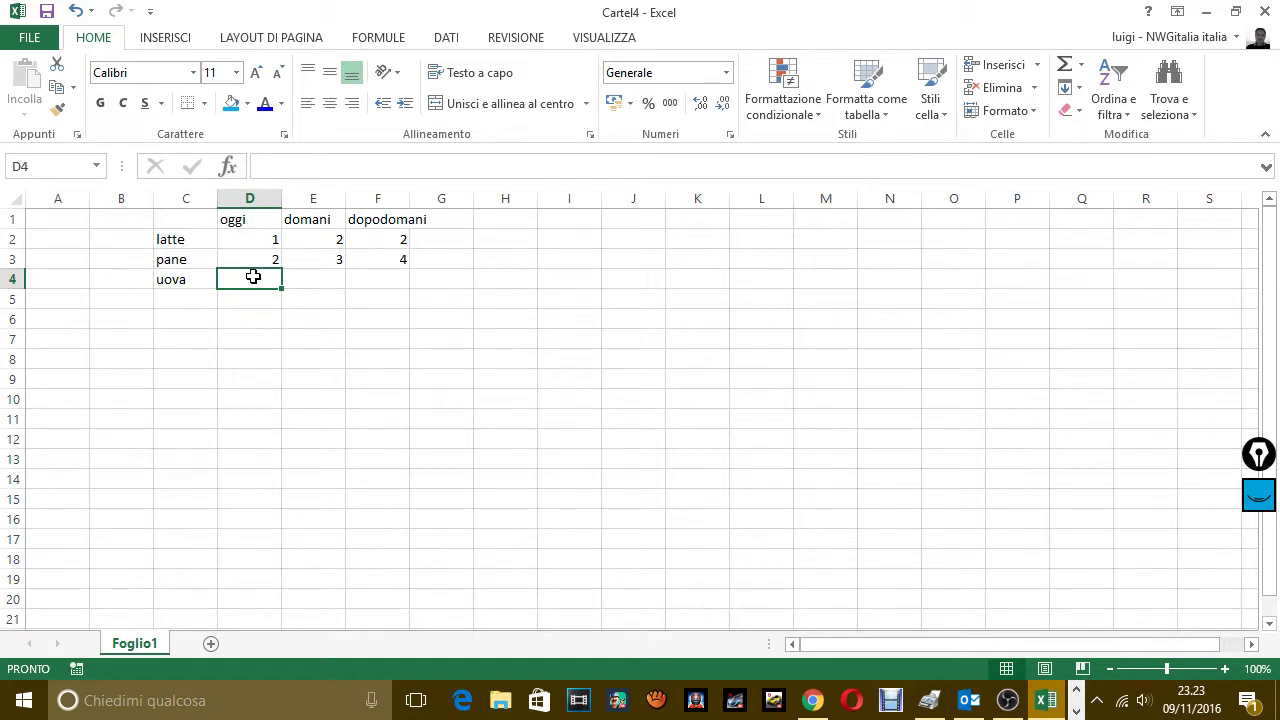
text(4)
key(Tab)
text(5)
key(Tab)
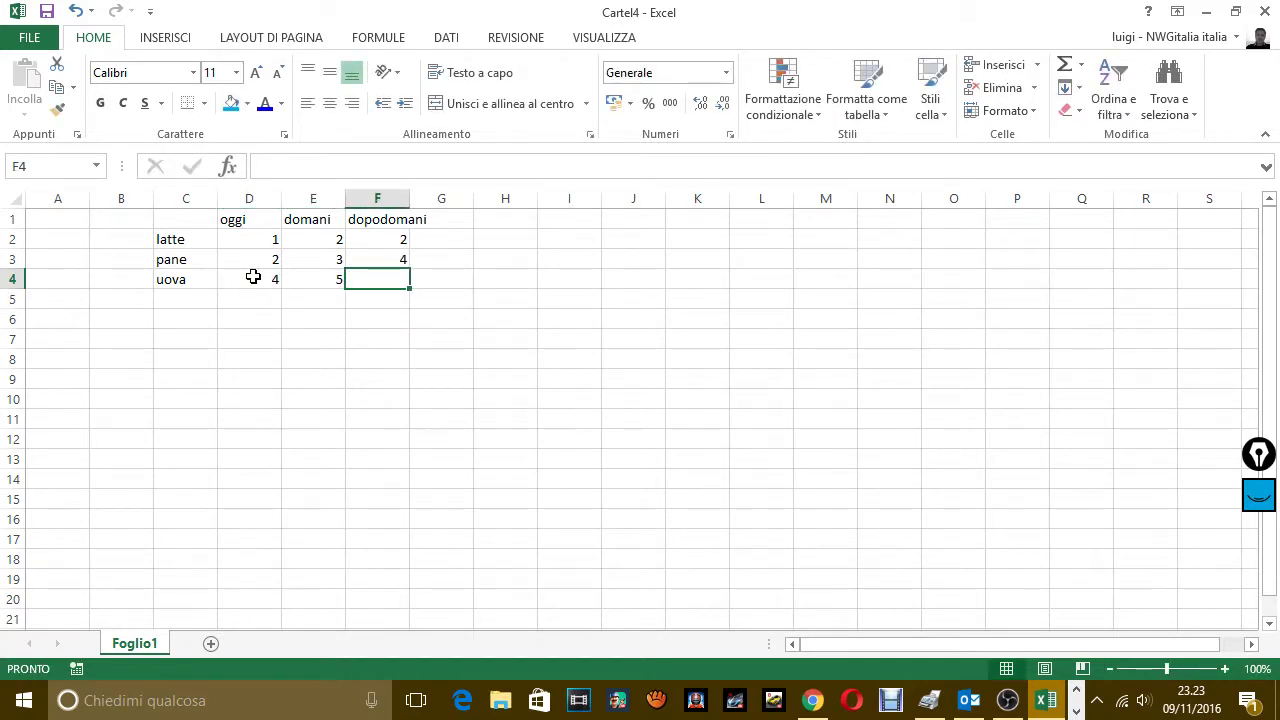
text(6)
key(Tab)
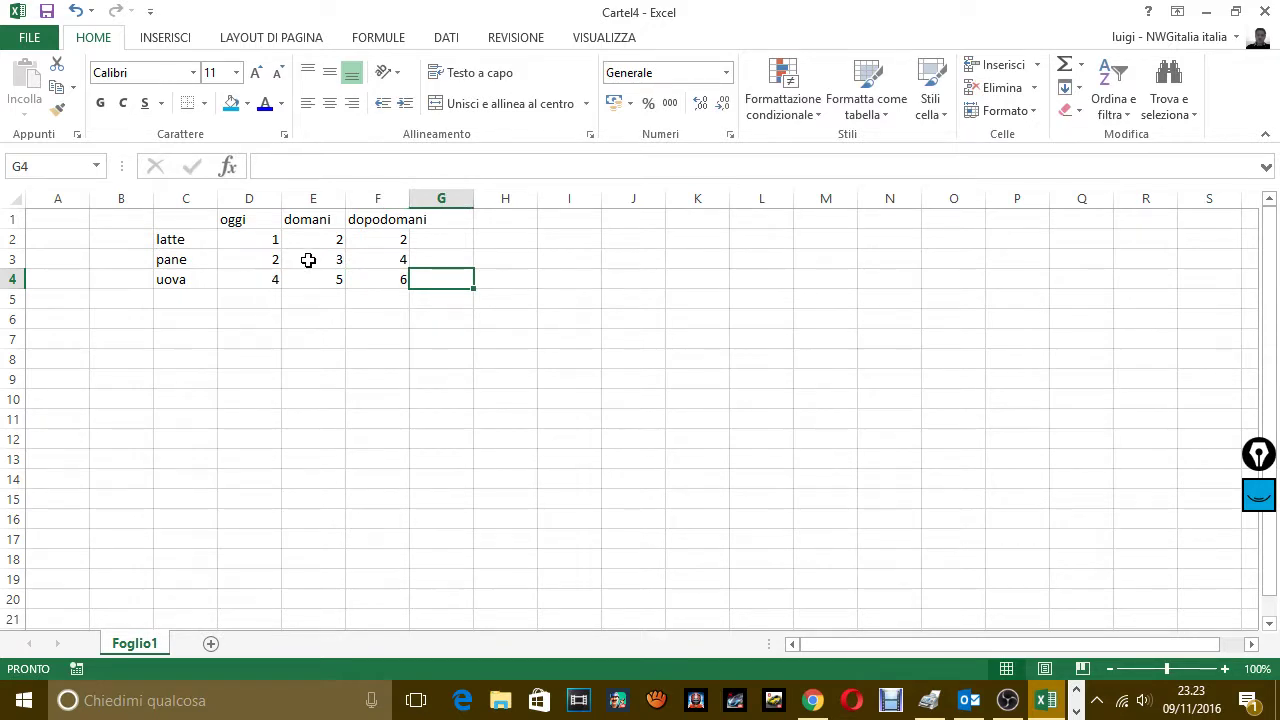
click(327, 266)
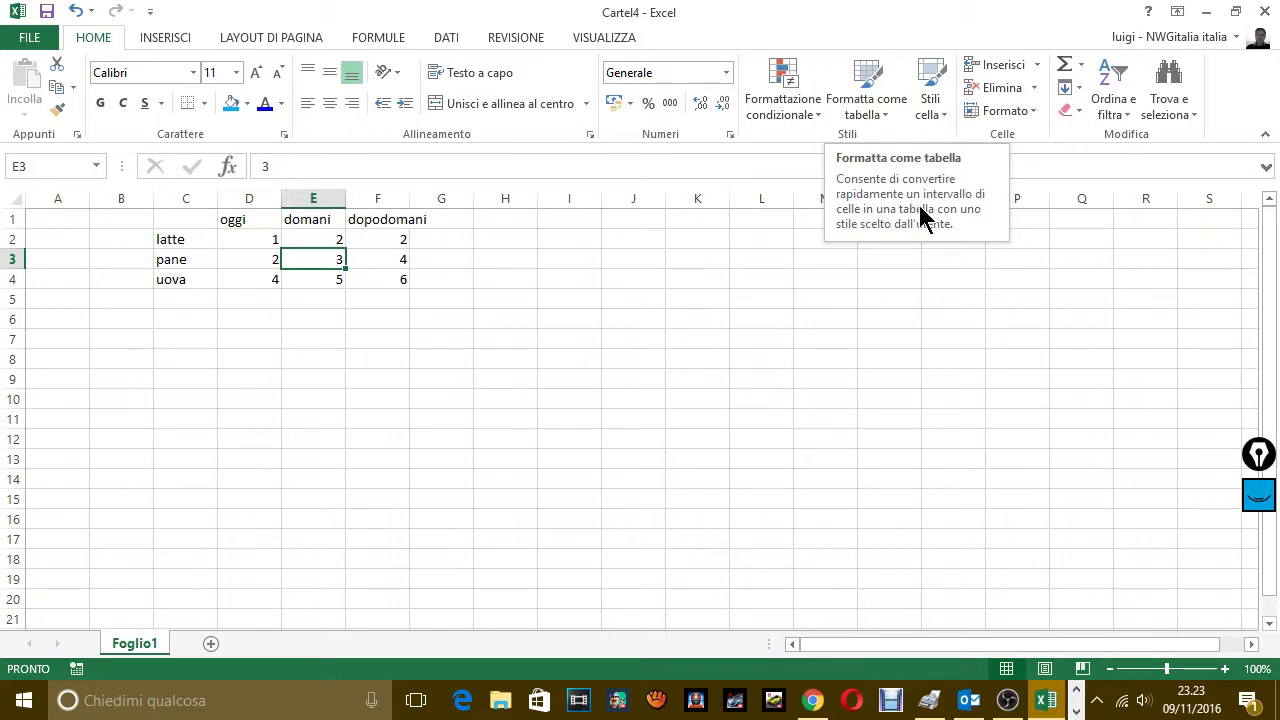
- Format $C$1:$F$4 as a styled table with headers via Formatta come tabella
click(863, 96)
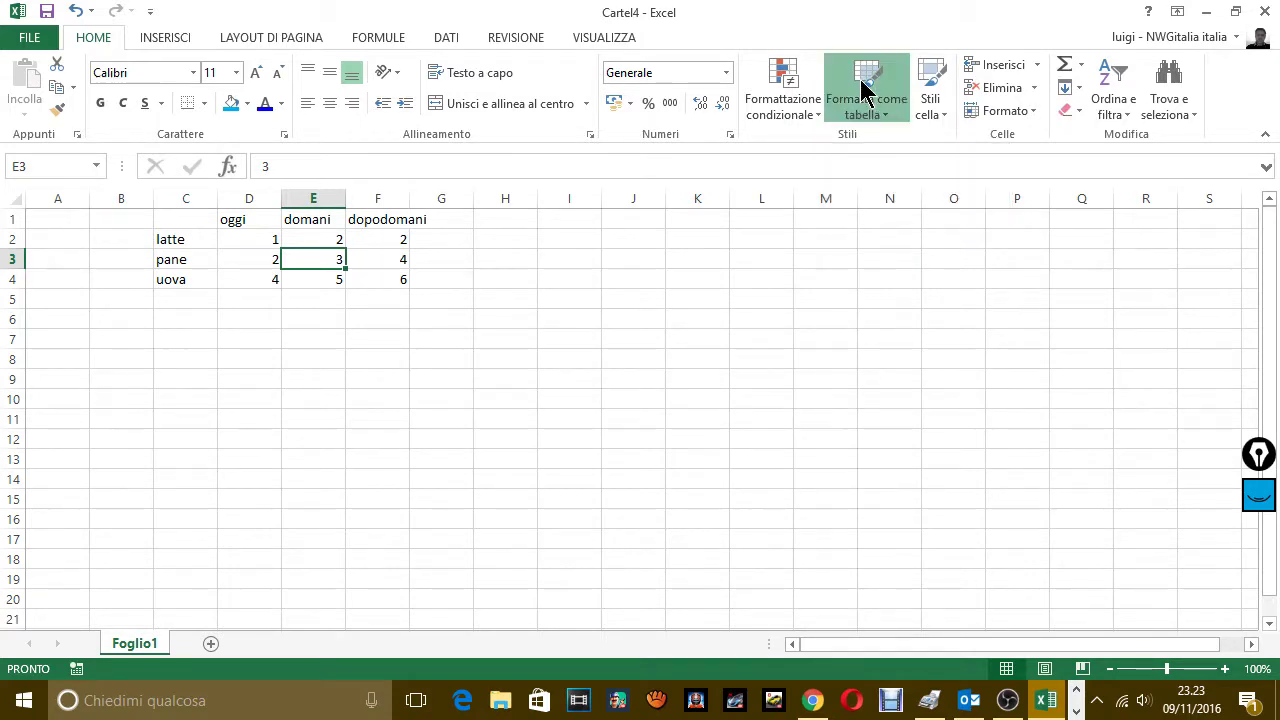
click(875, 168)
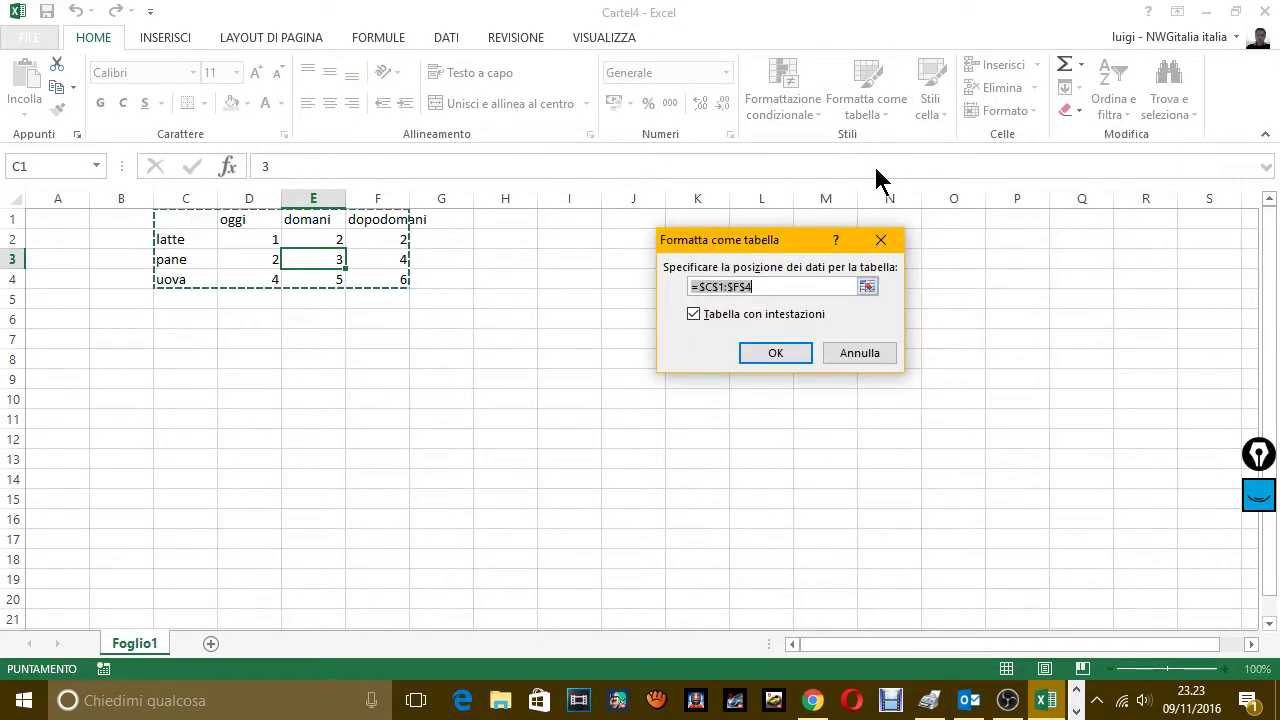
click(748, 287)
click(695, 315)
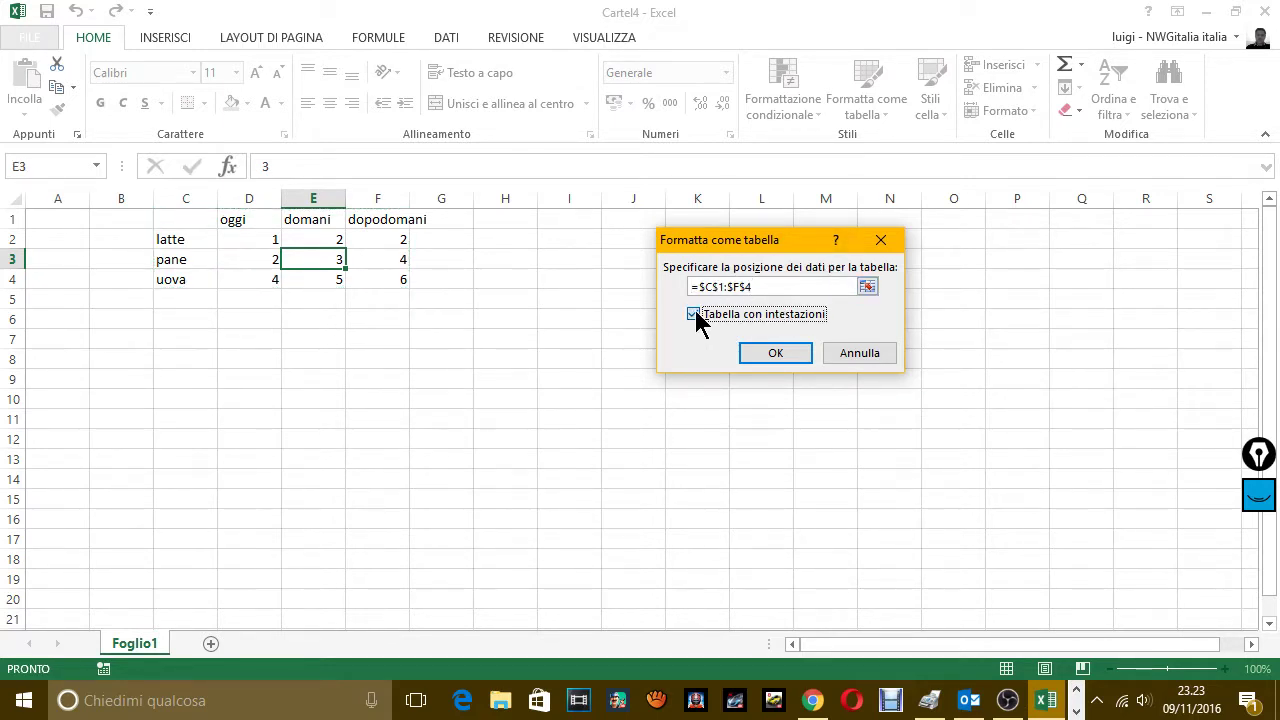
click(693, 314)
click(784, 354)
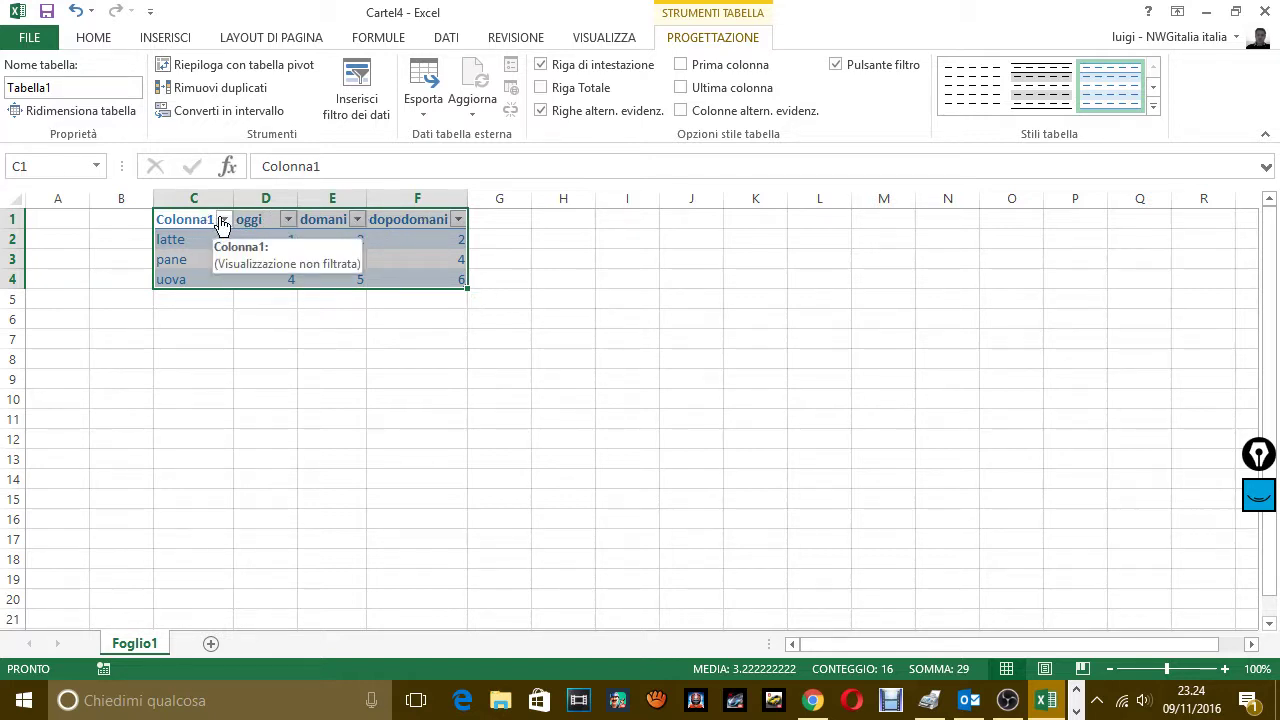
- Open the Colonna1 filter, cancel it unchanged, and deselect the table by clicking I9
click(224, 219)
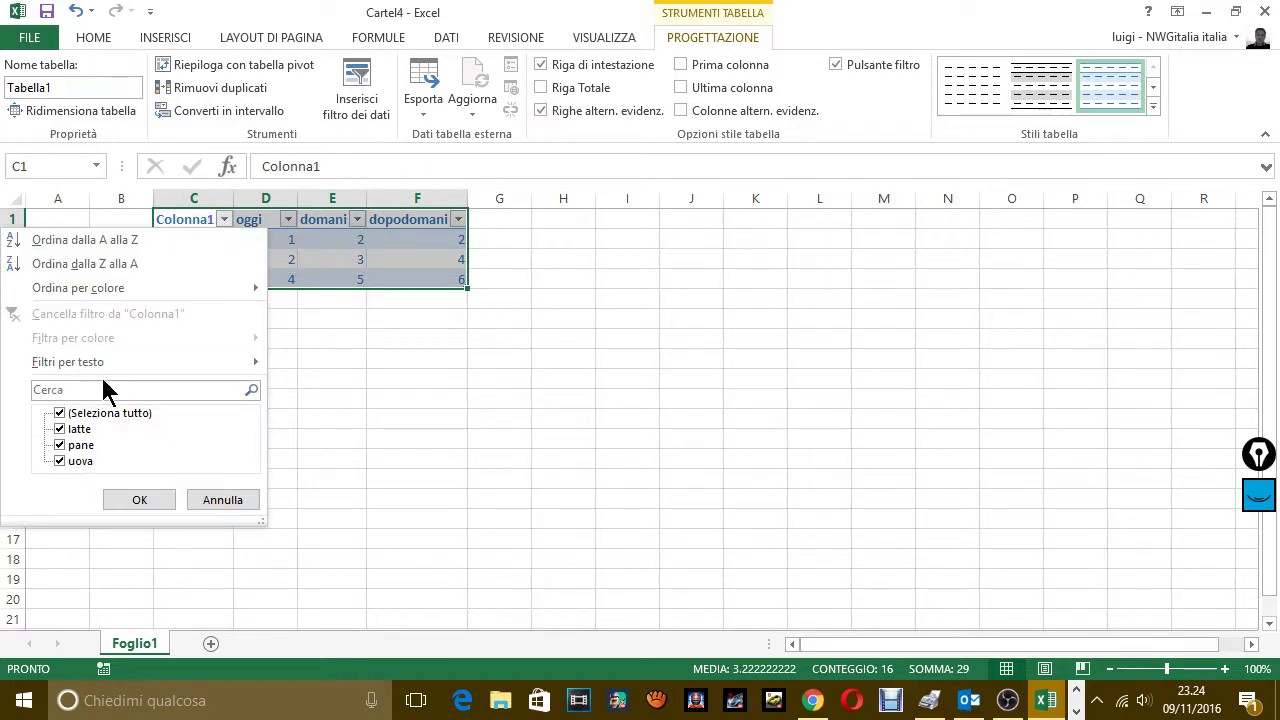
click(214, 496)
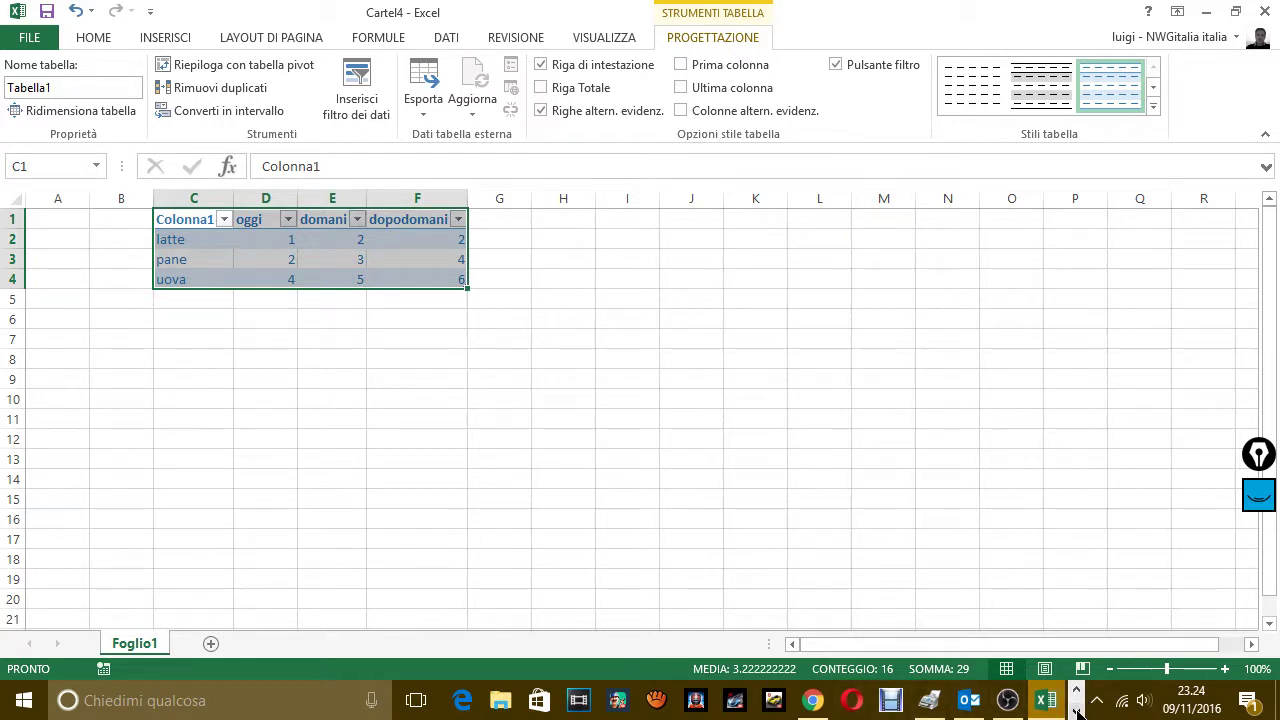
click(612, 384)
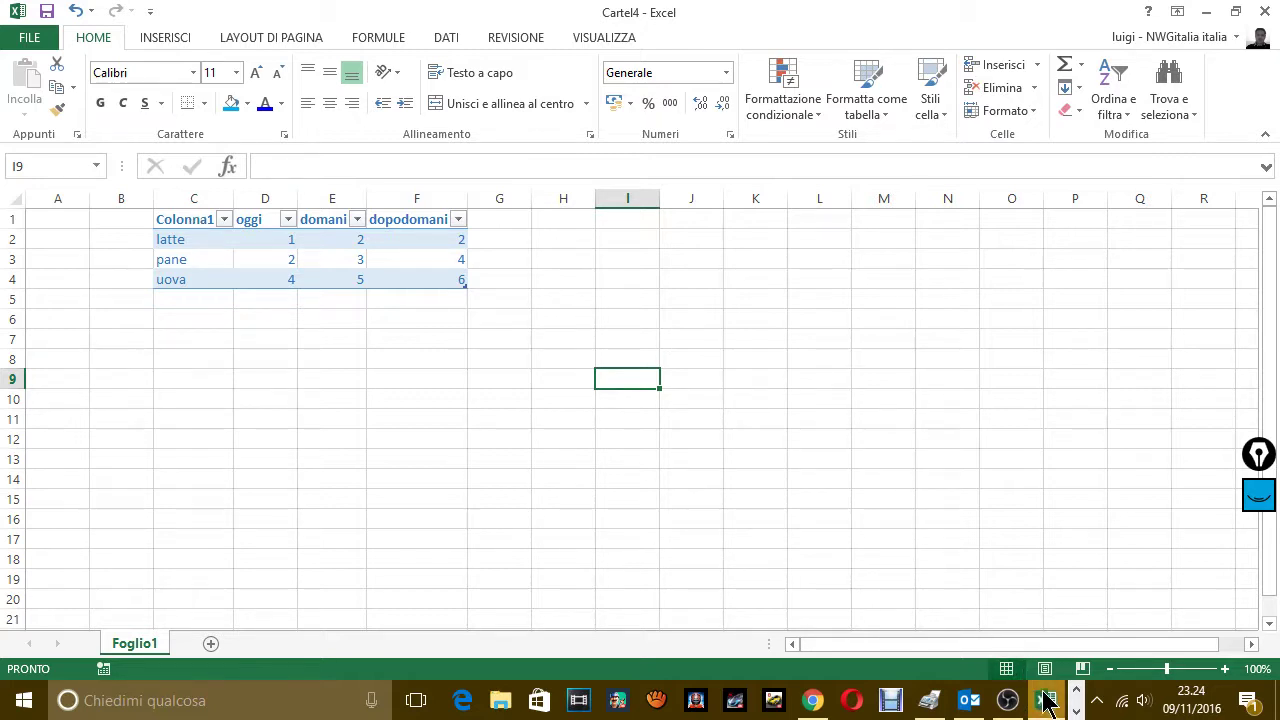
- Switch back to the Notepad narration note from the taskbar
mouse_move(1046, 700)
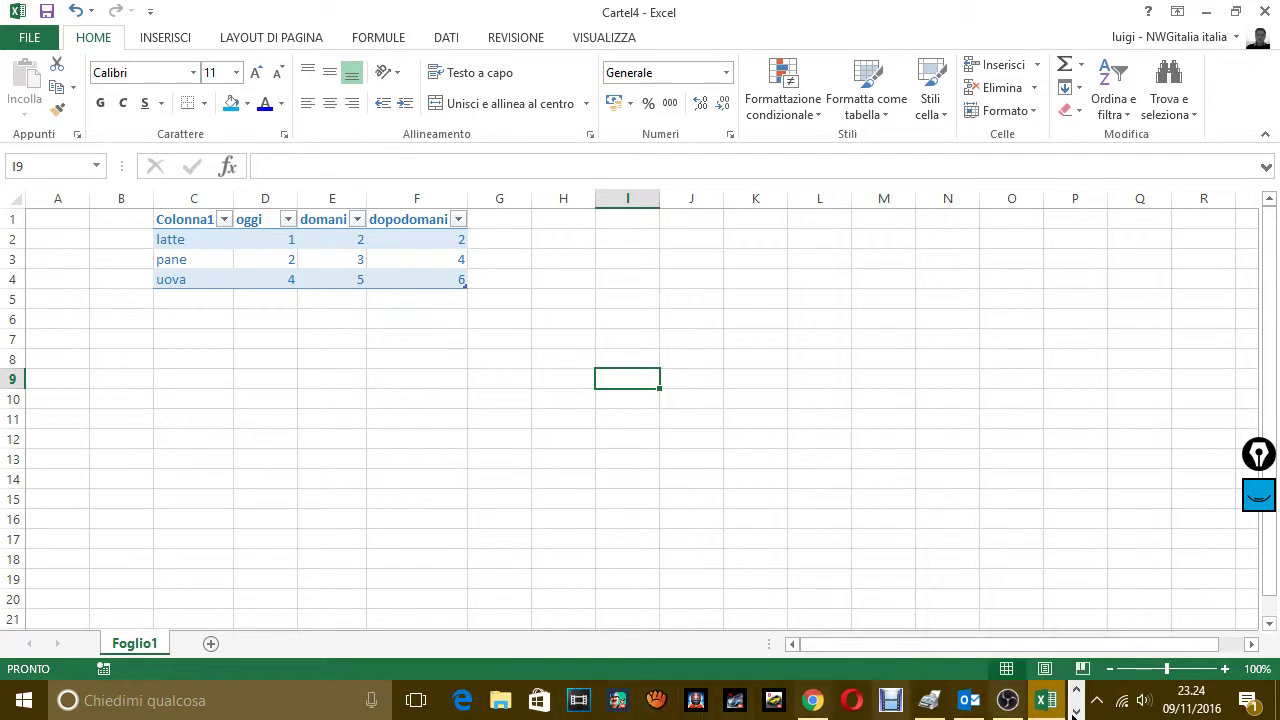
click(1076, 700)
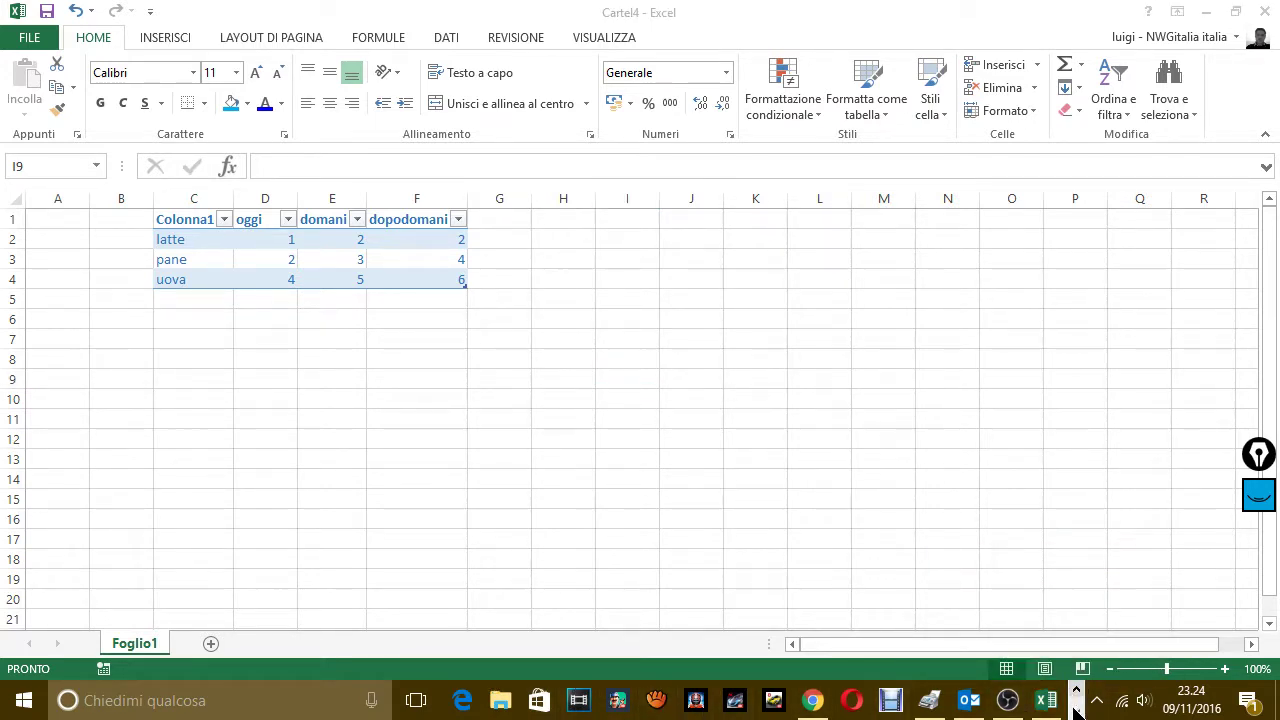
click(1076, 712)
click(564, 700)
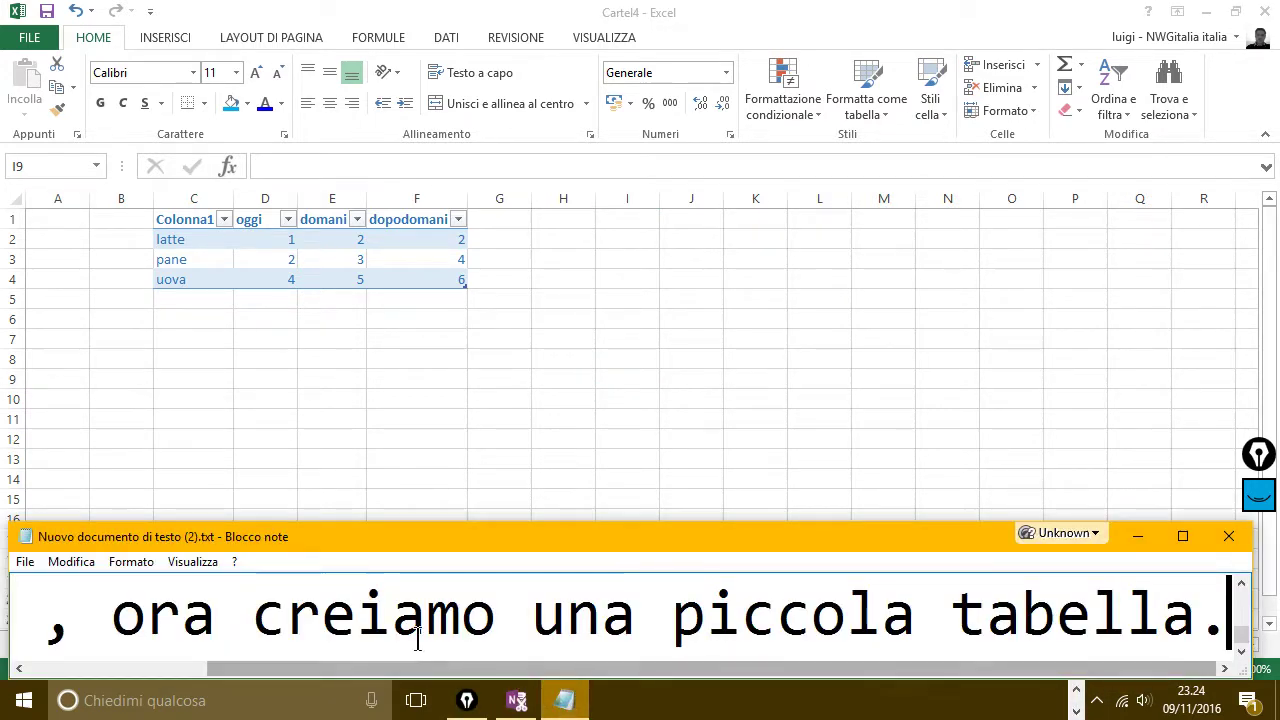
- Write that the small list 'mi sono completamente inventato' just as a test
key(Return)
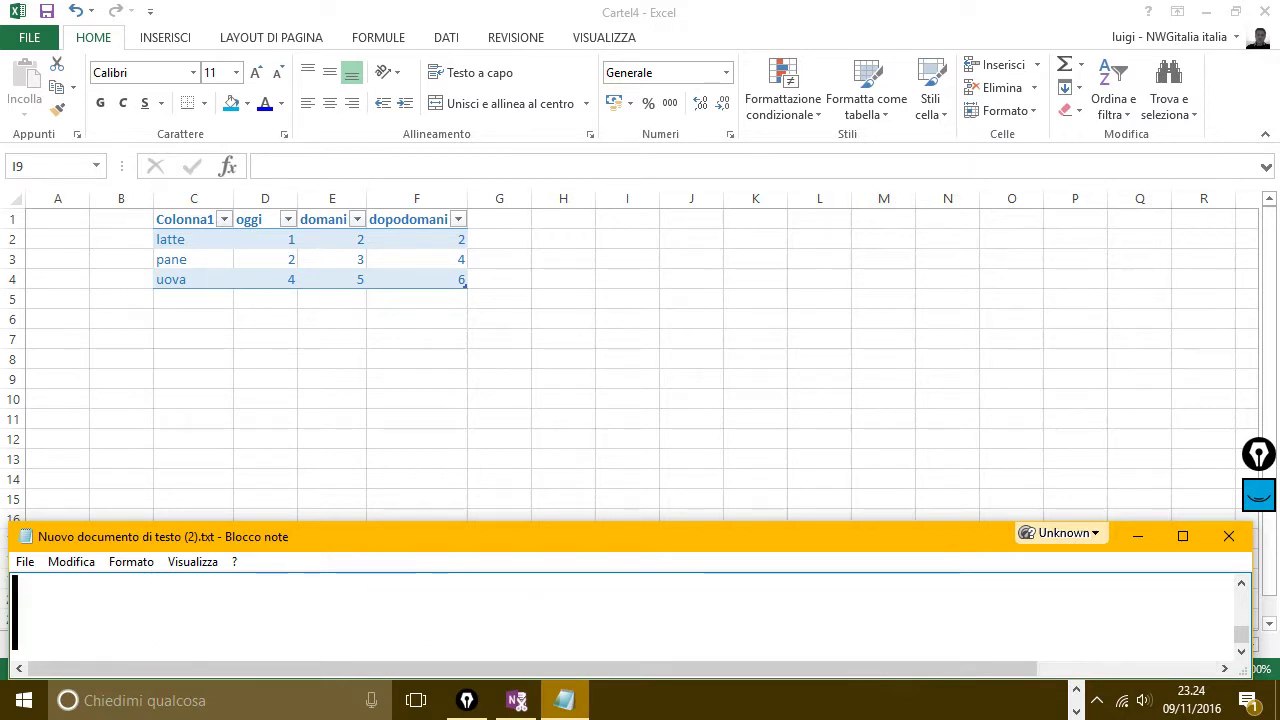
text(quindi, com)
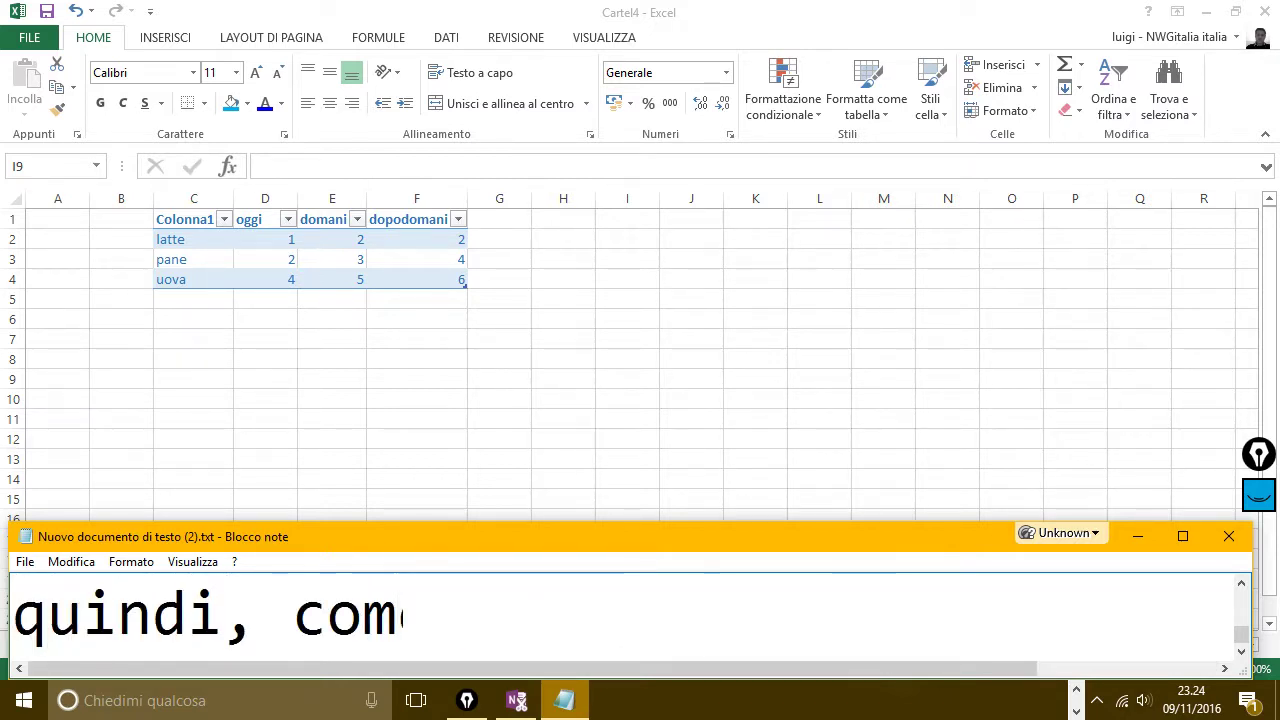
text(e vedi )
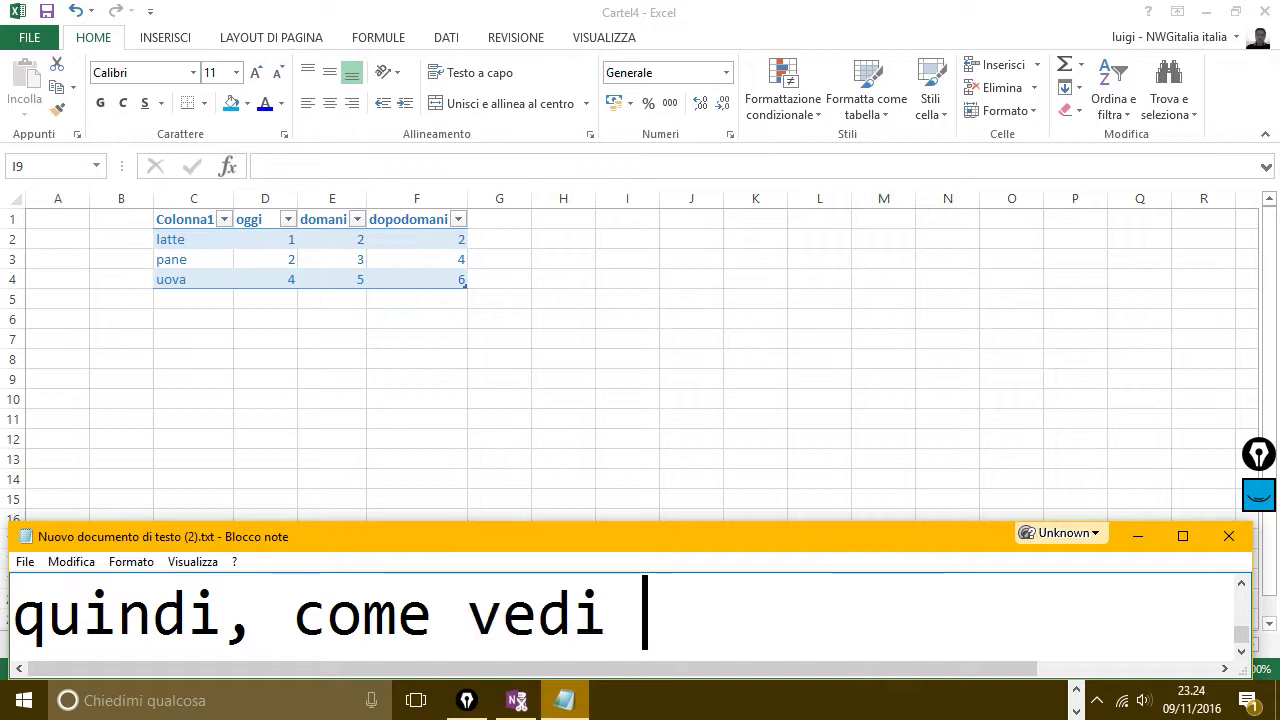
text(, ho fatto una)
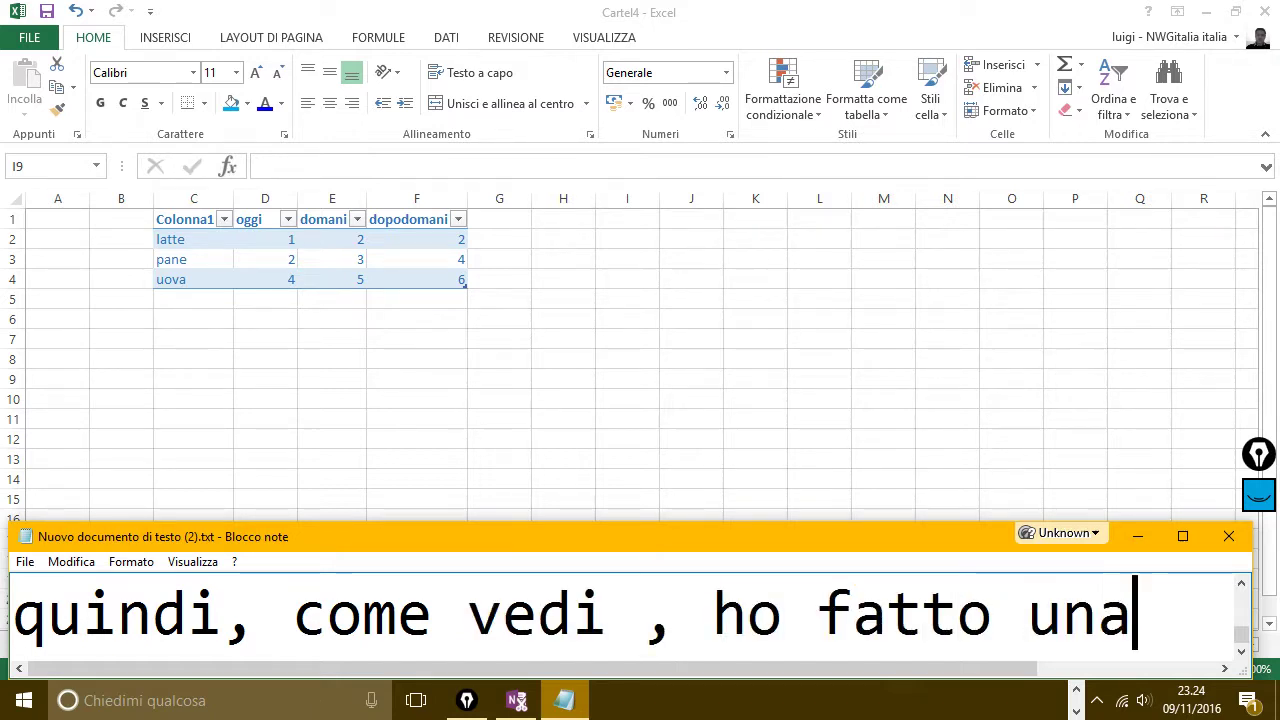
text( piccola )
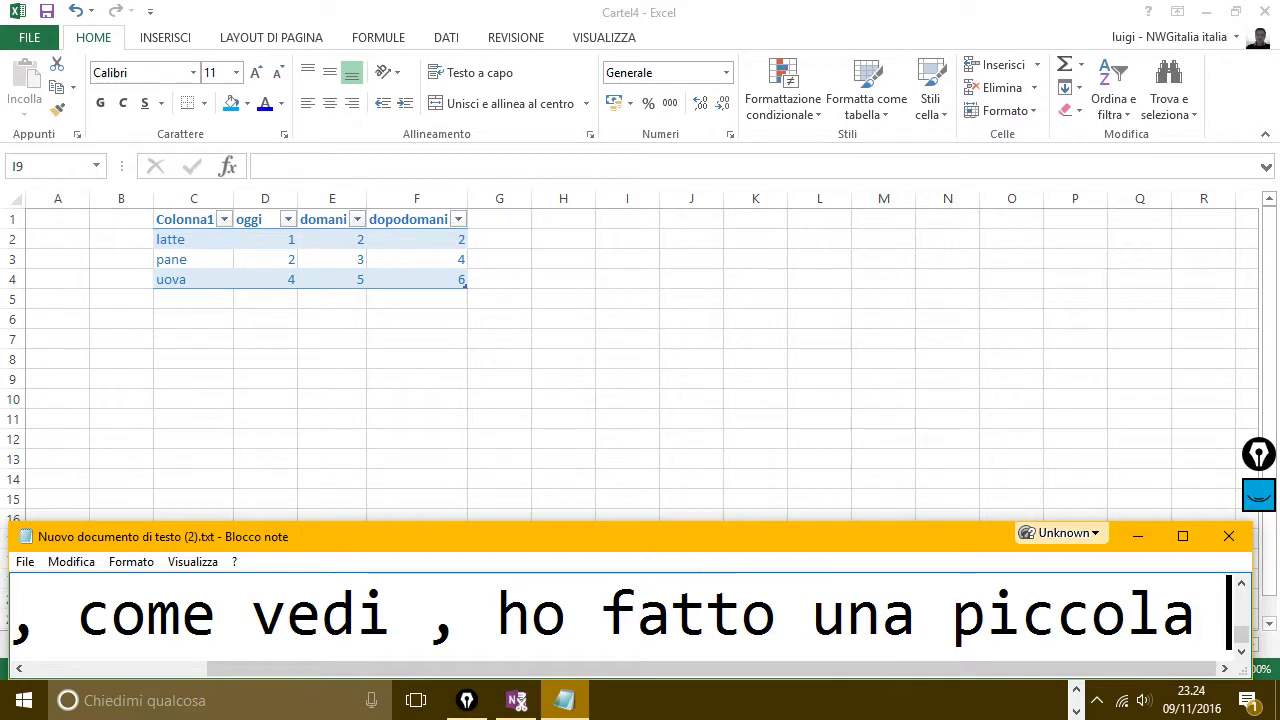
text(lista che mi so)
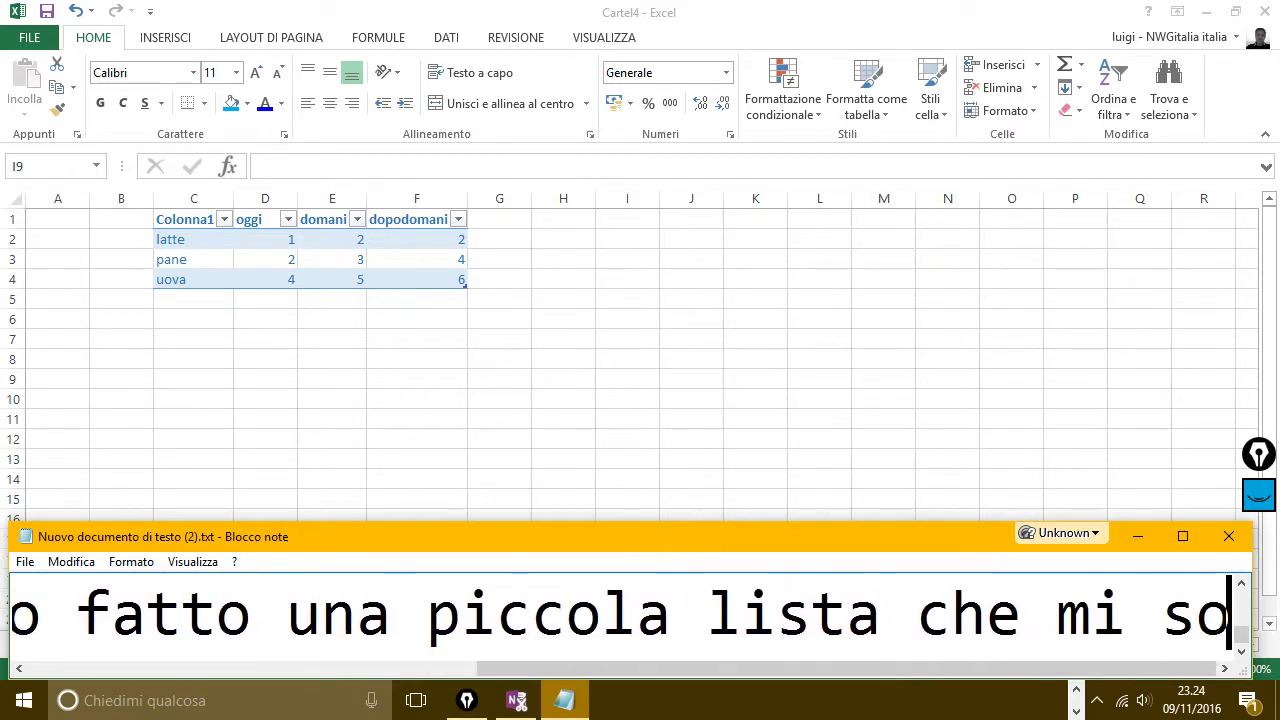
text(no completa)
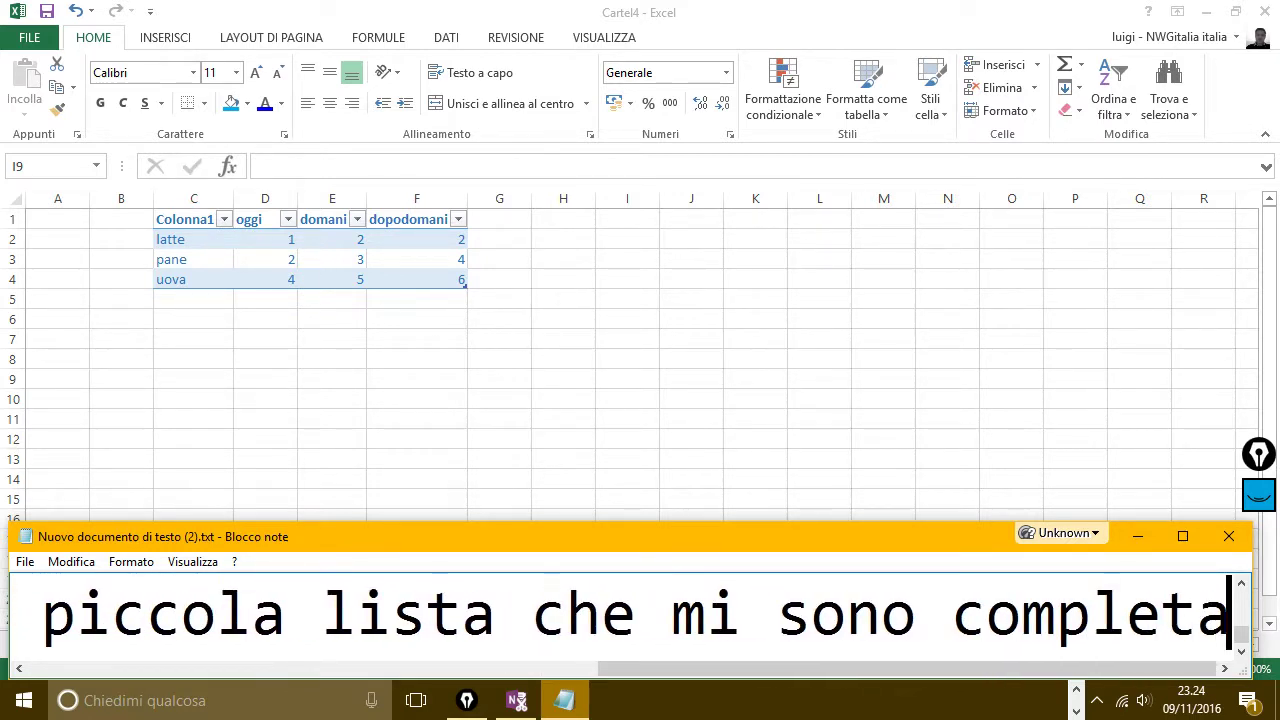
text(mente inven)
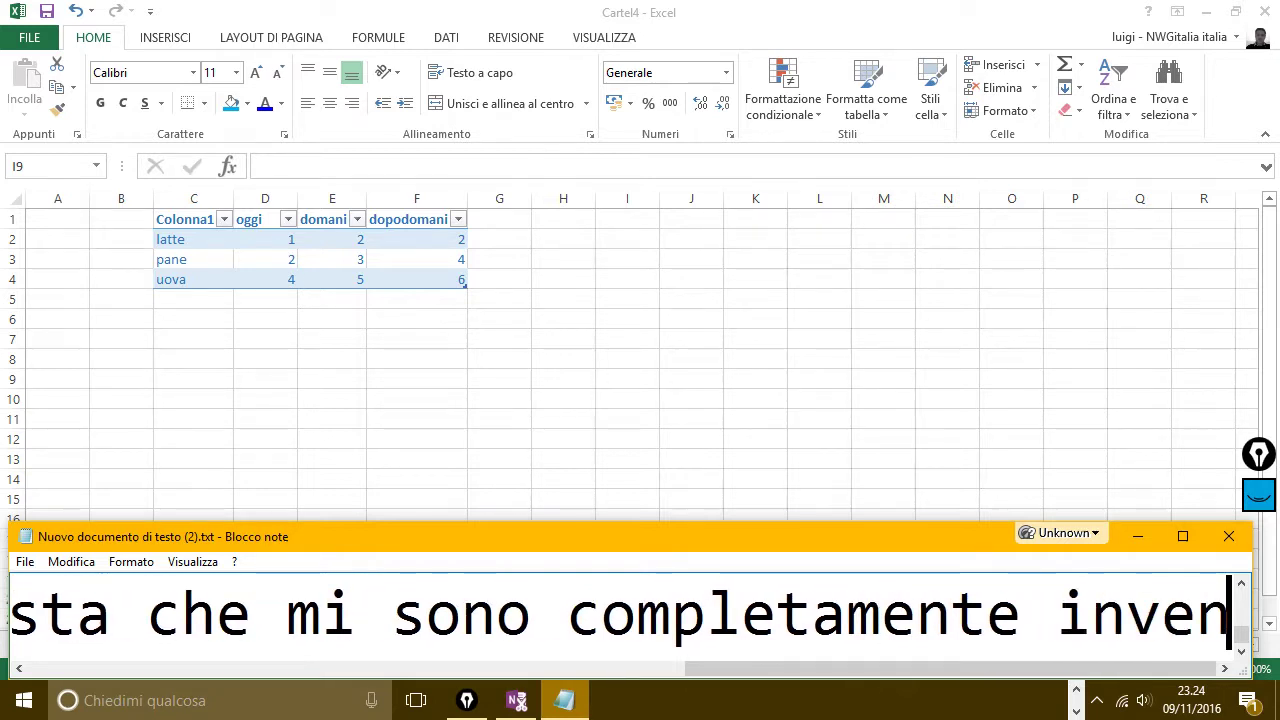
text(tato)
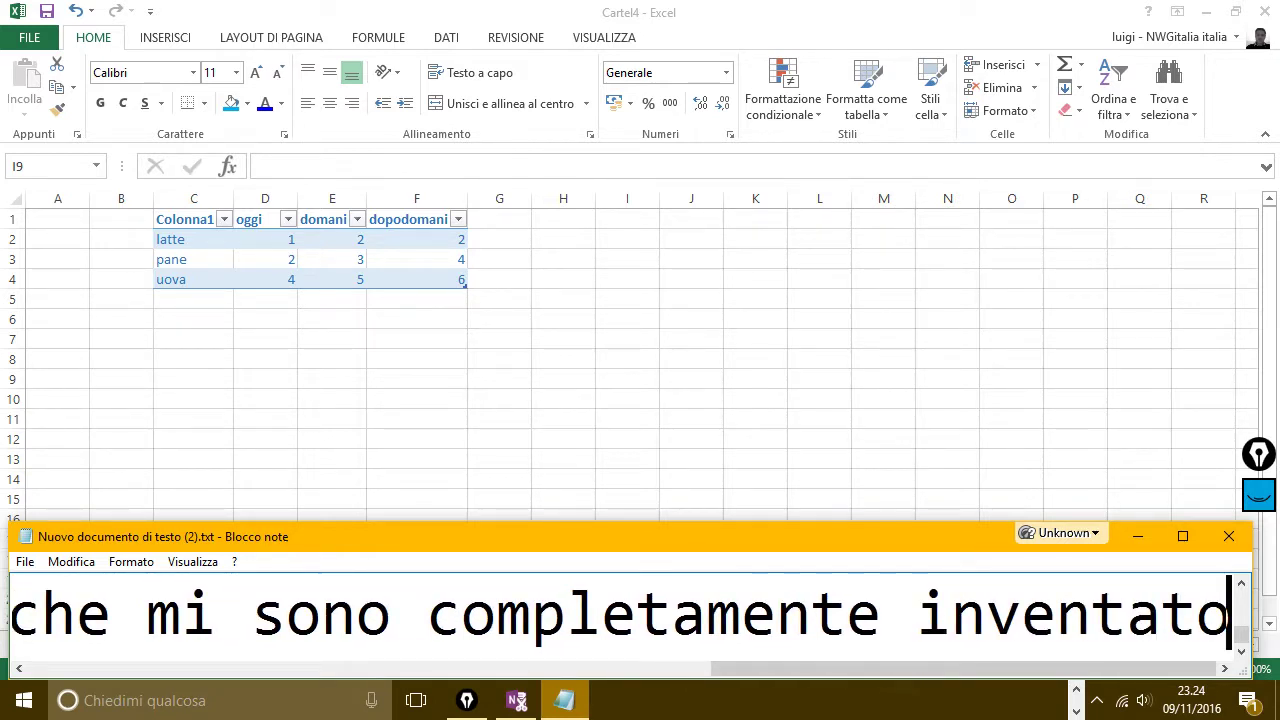
key(Return)
text(tanto)
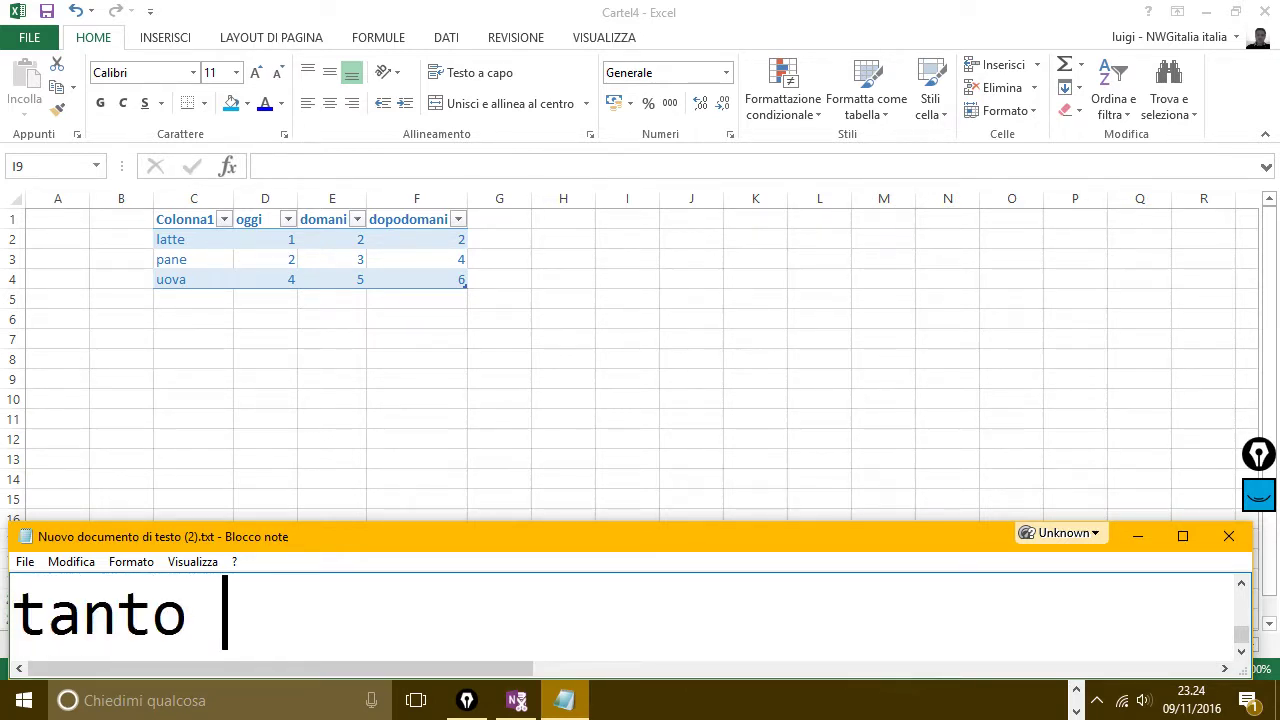
text(x prov)
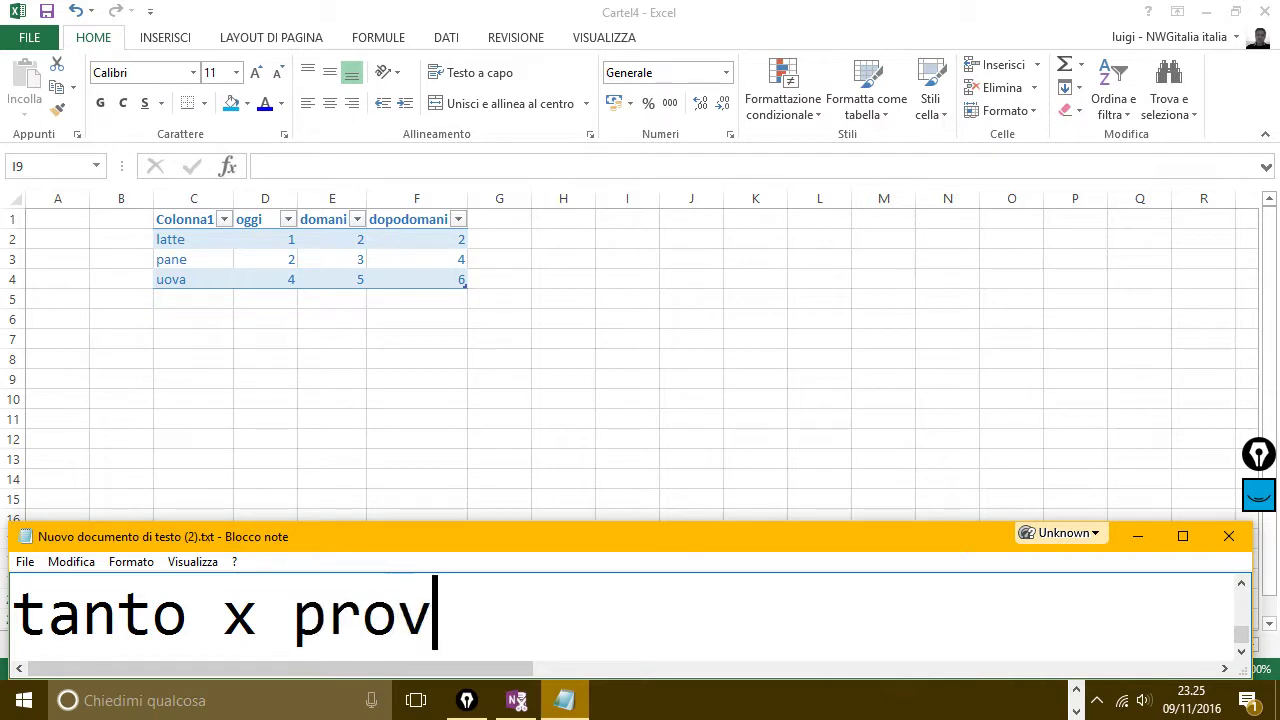
text(a.)
key(Return)
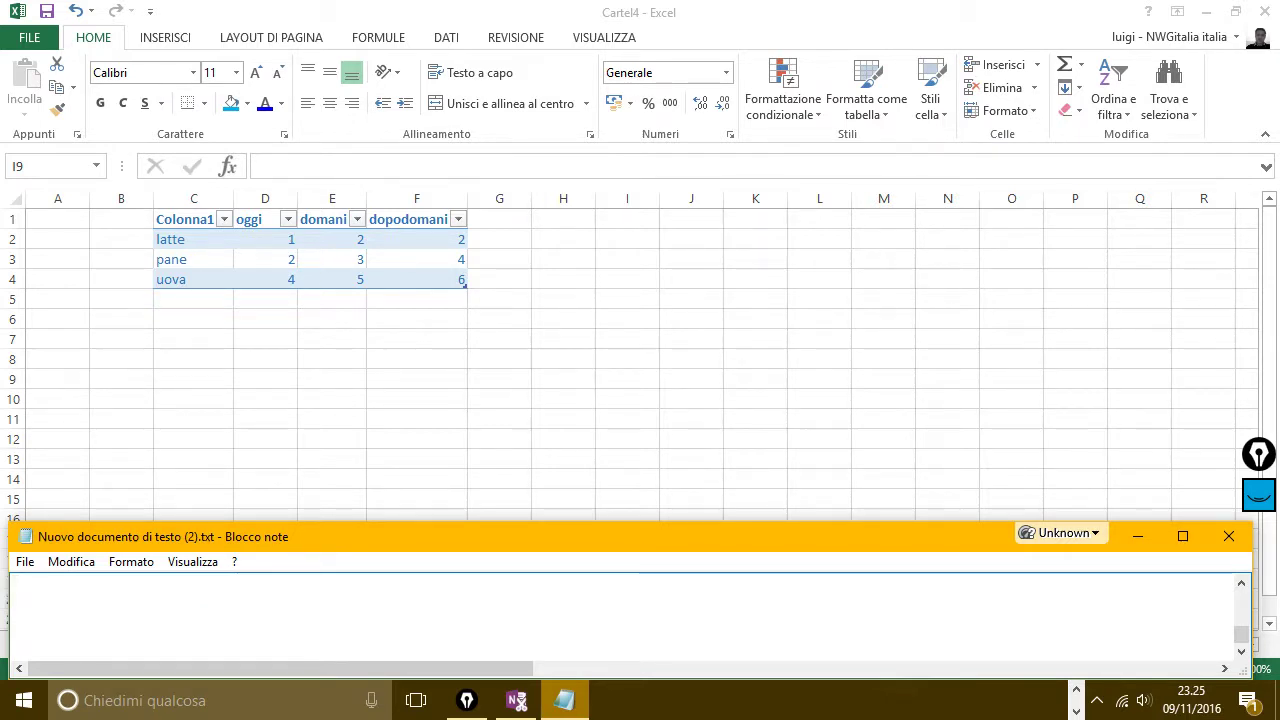
- Write 'come hai visto ho creato la mia tabella, … per crearla sono andato su'
text(com)
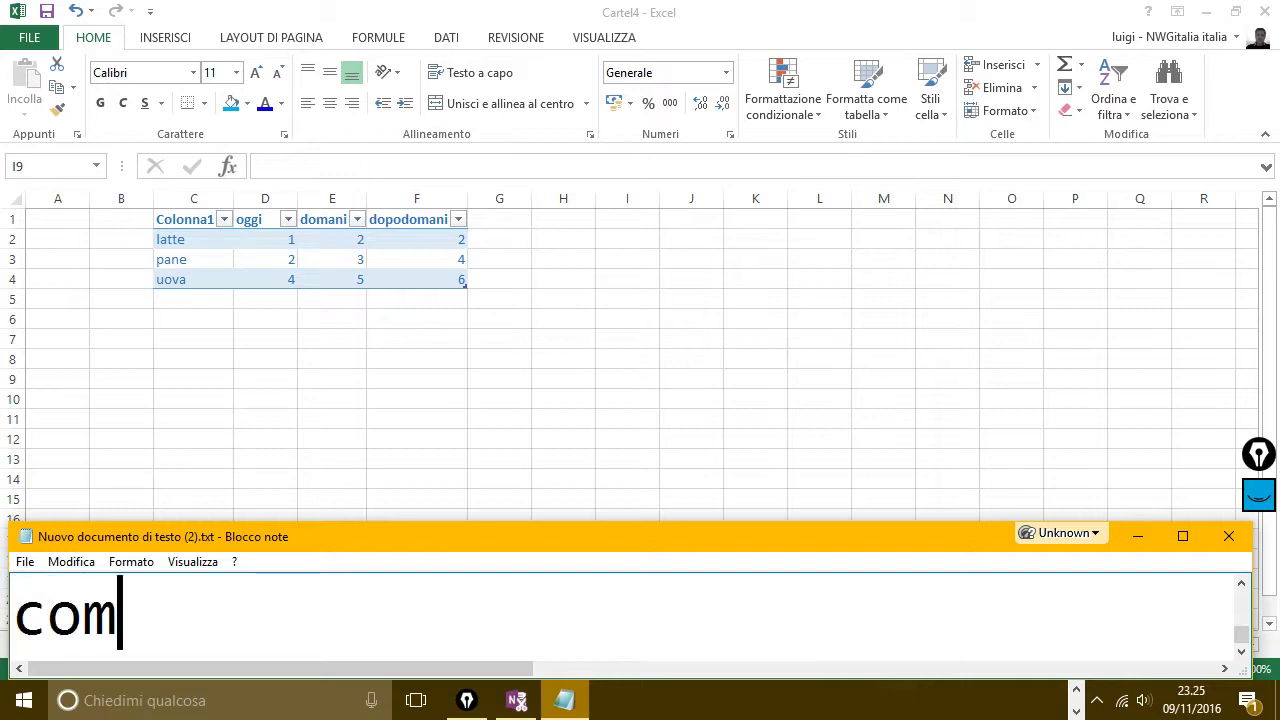
text(e hai vi)
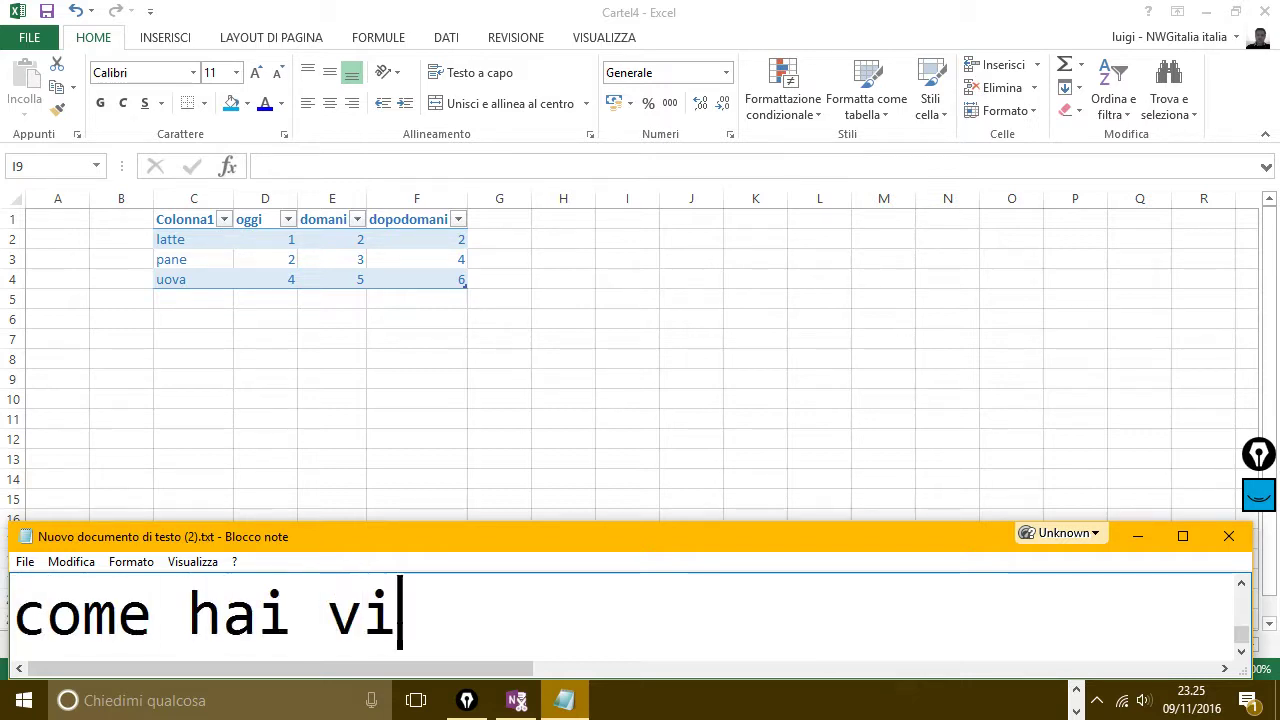
text(sto ho c)
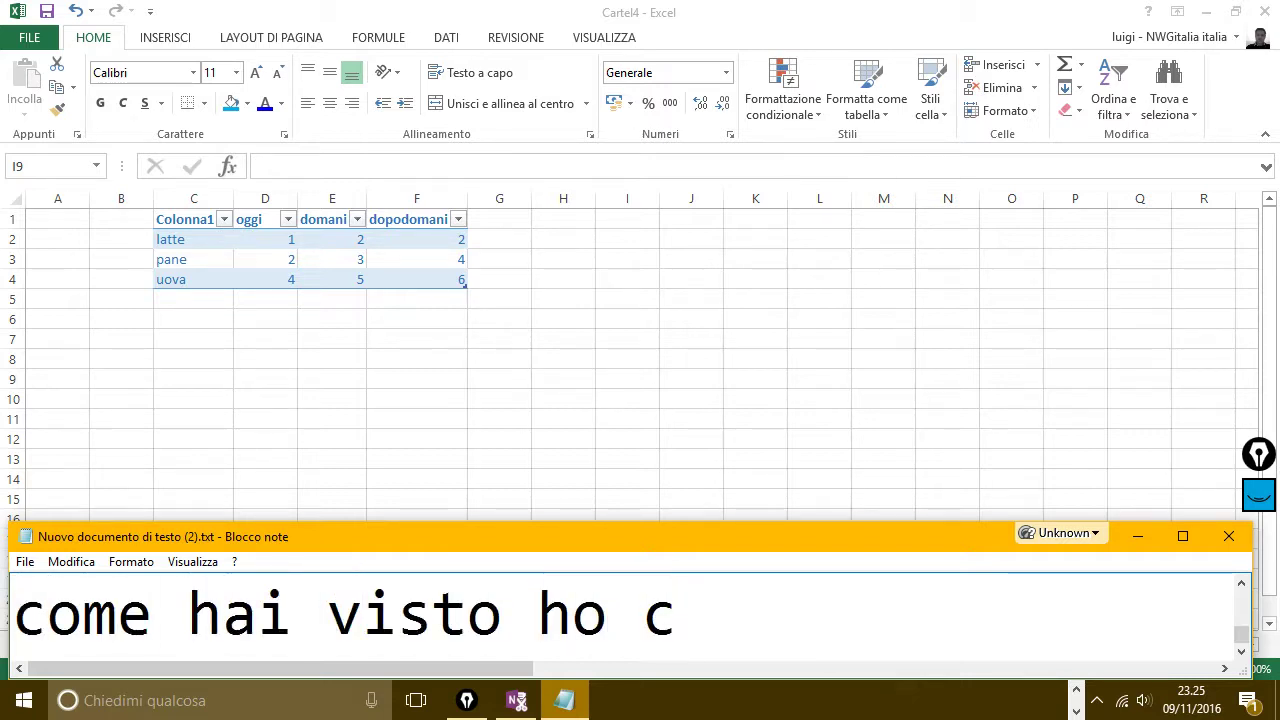
key(BackSpace)
text(cre)
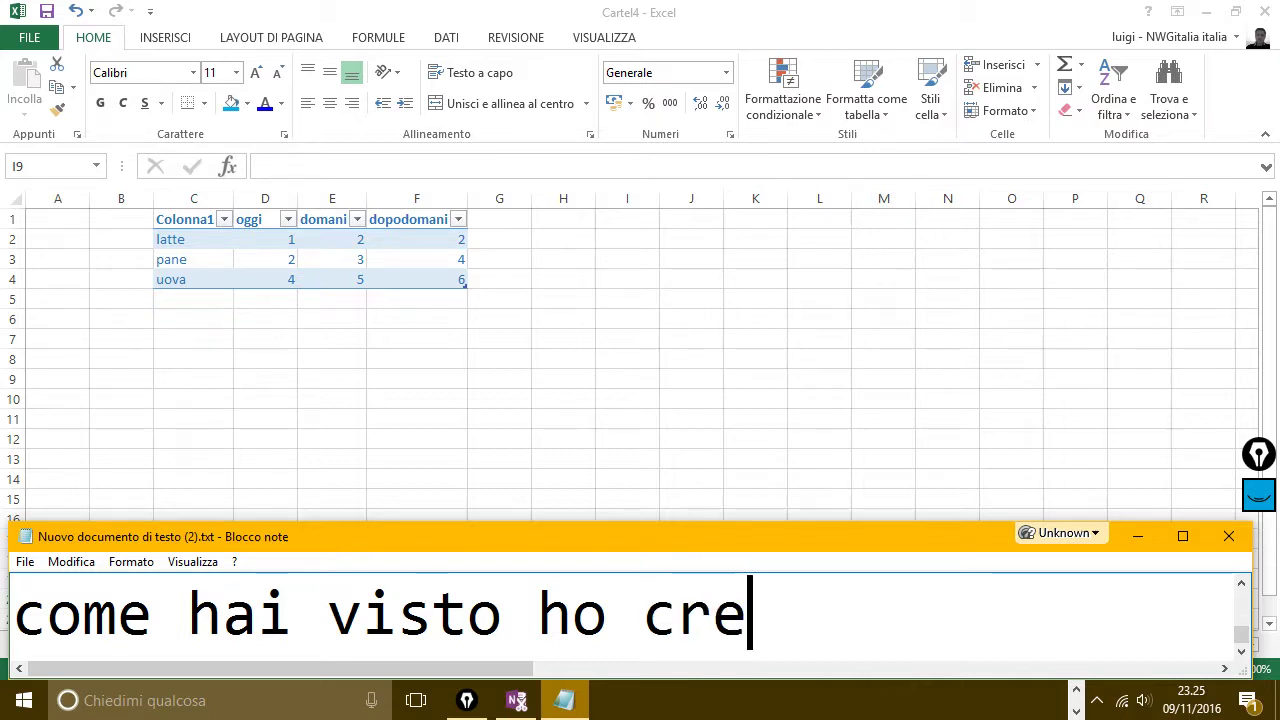
text(ato la mia l)
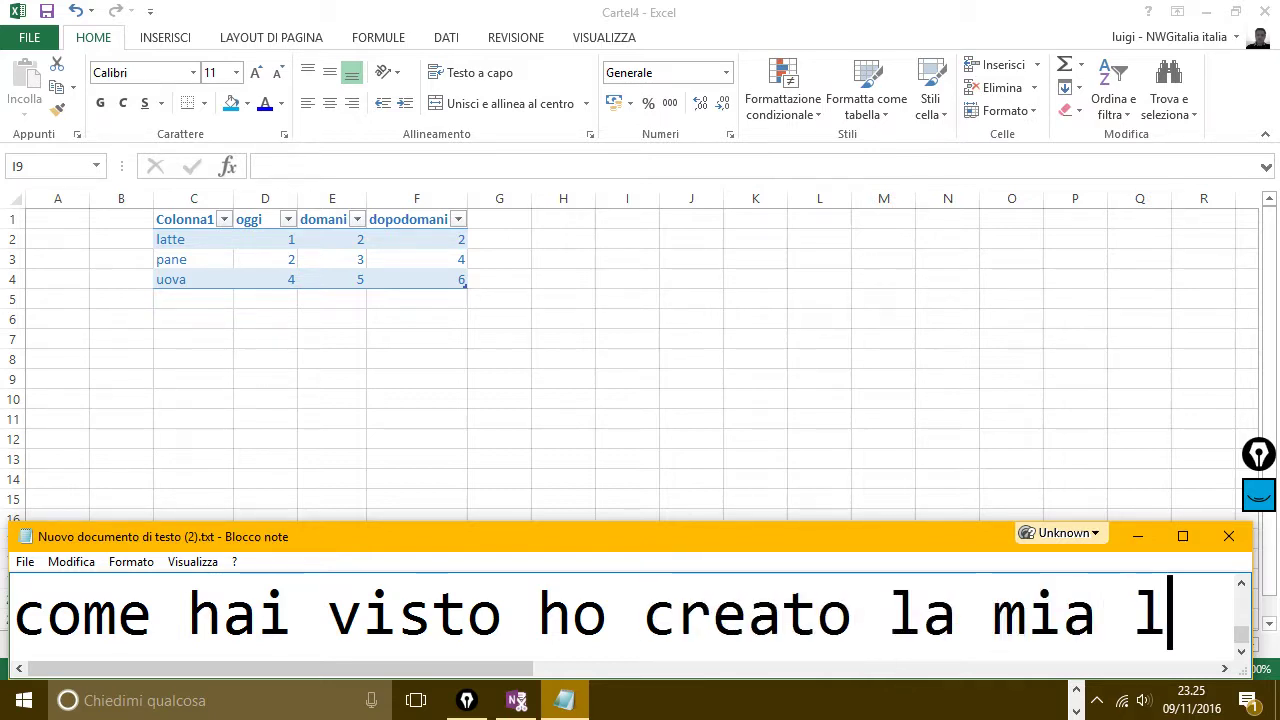
key(BackSpace)
text(tabella)
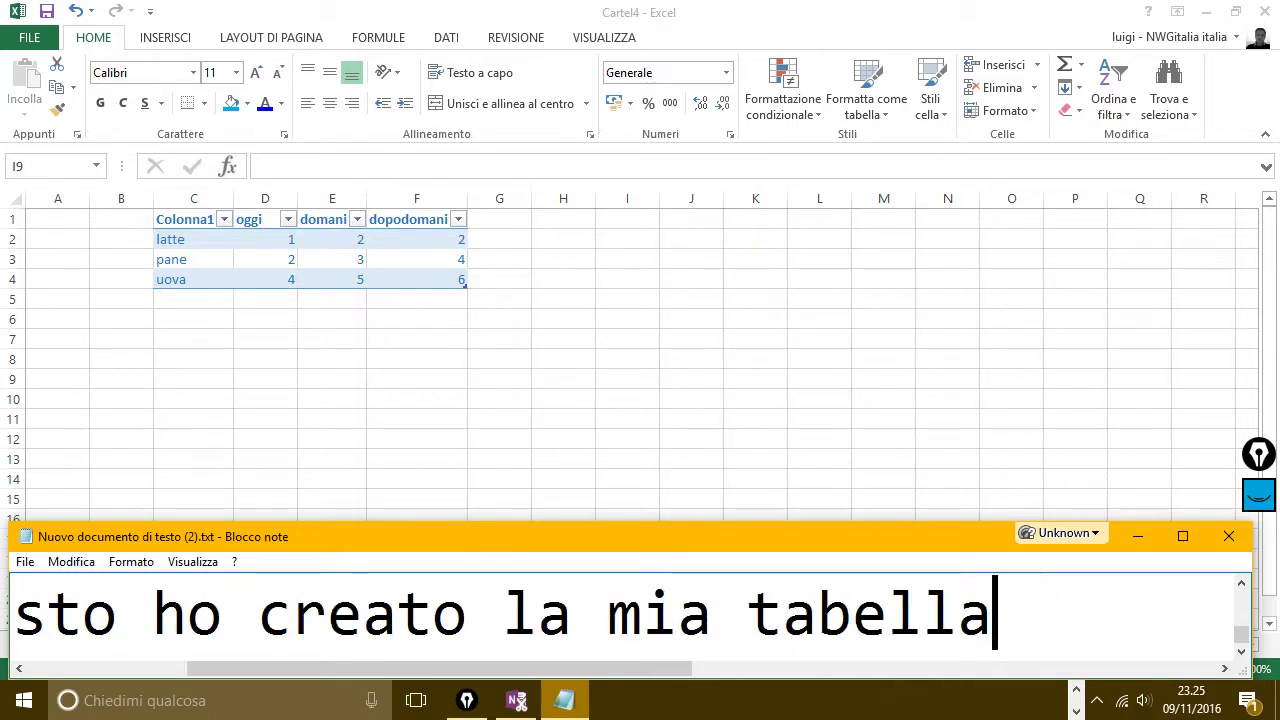
text(, e r)
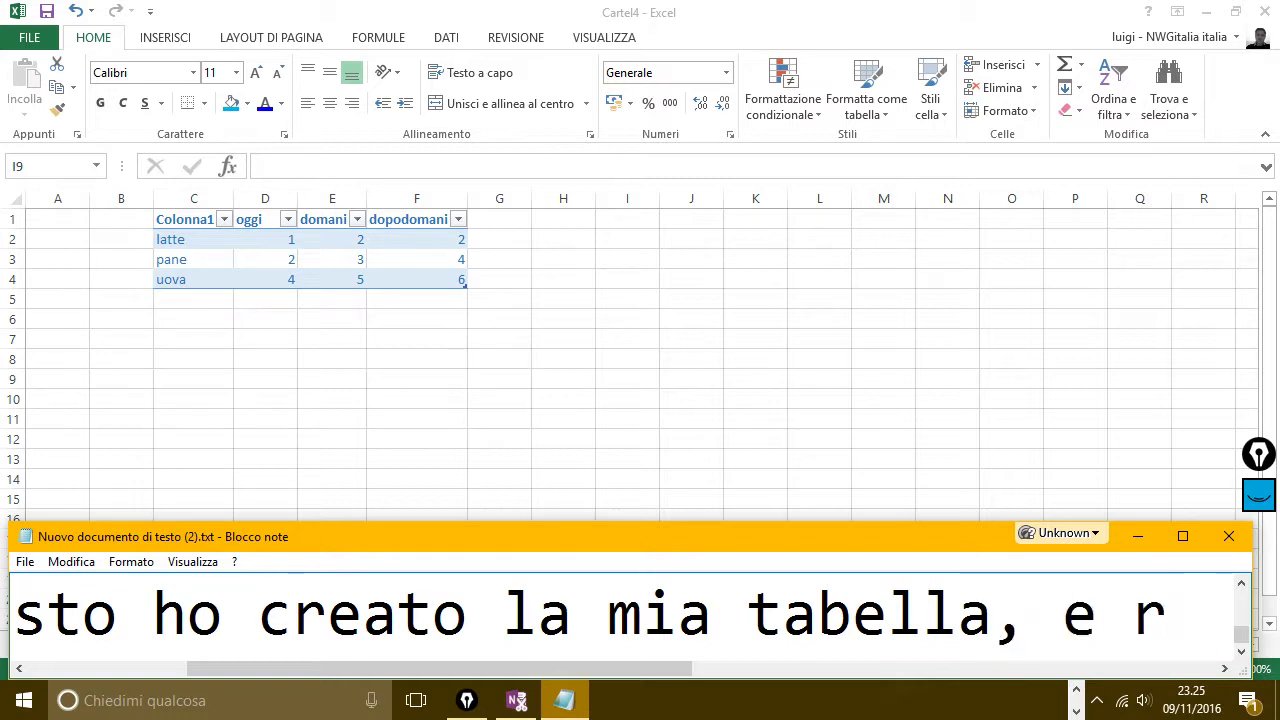
key(BackSpace)
text(dopo )
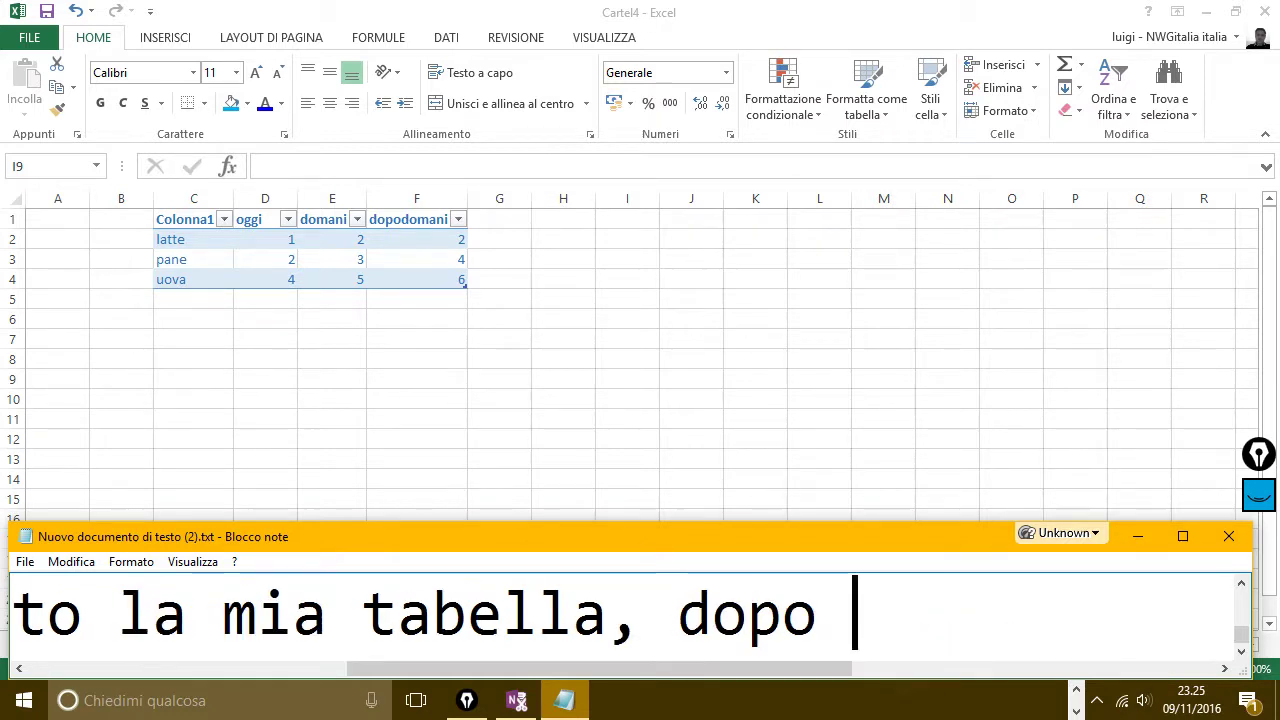
text(che ho scritto )
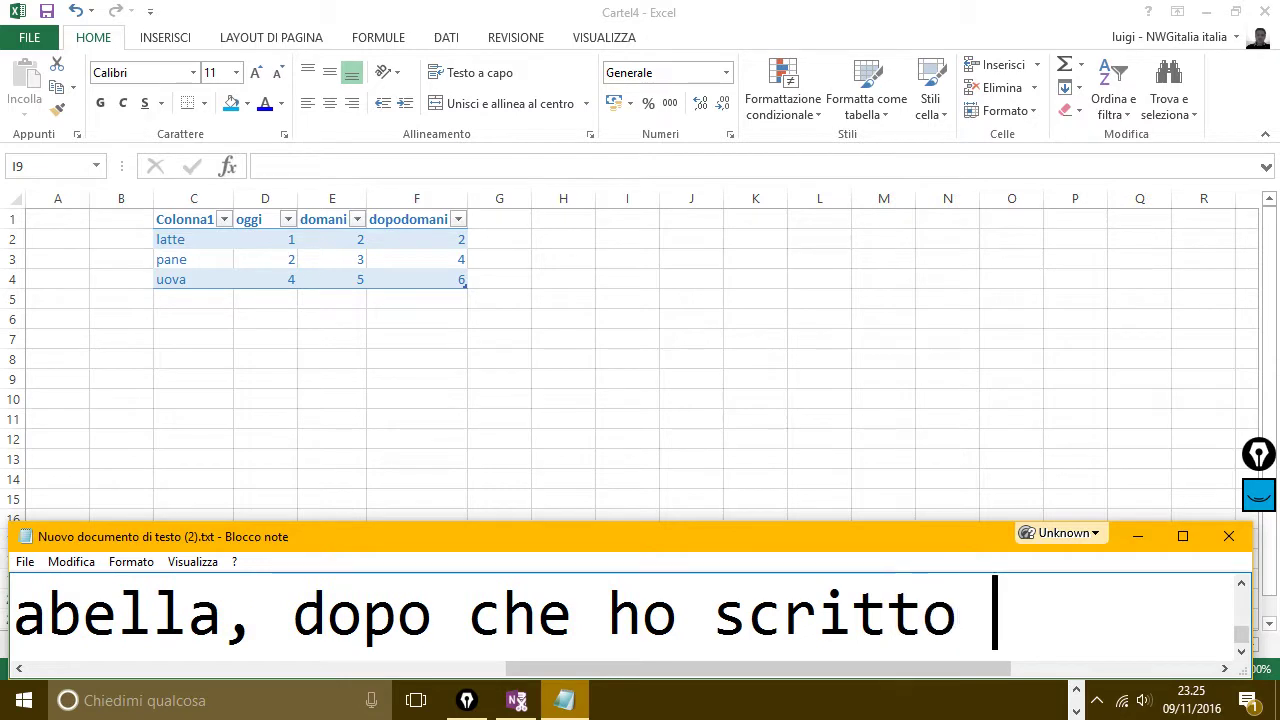
text(cio )
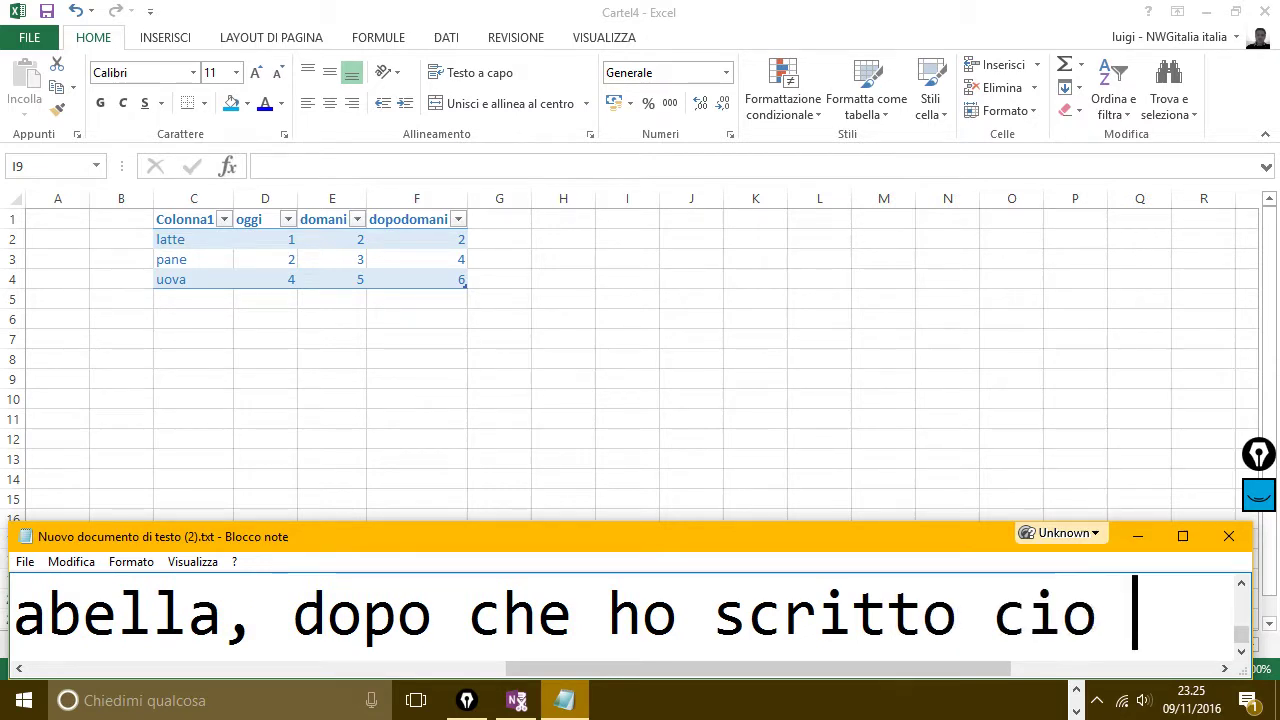
text(che mi intere)
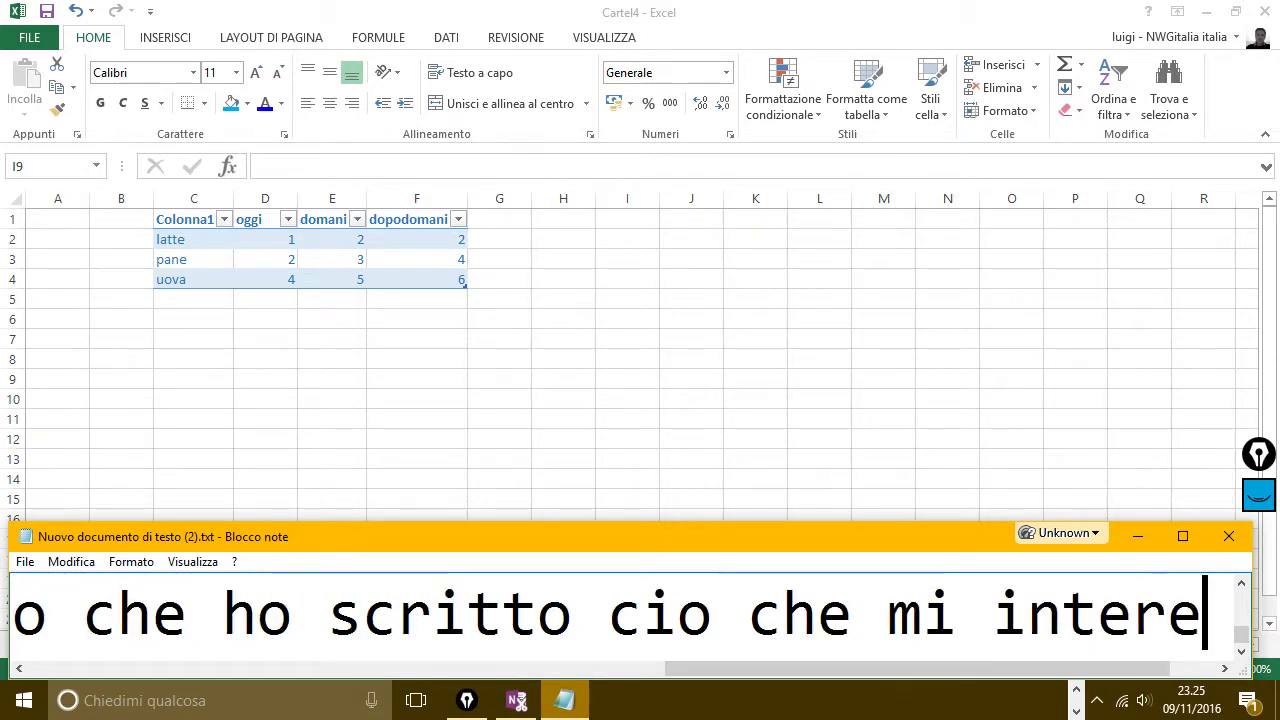
text(ssava)
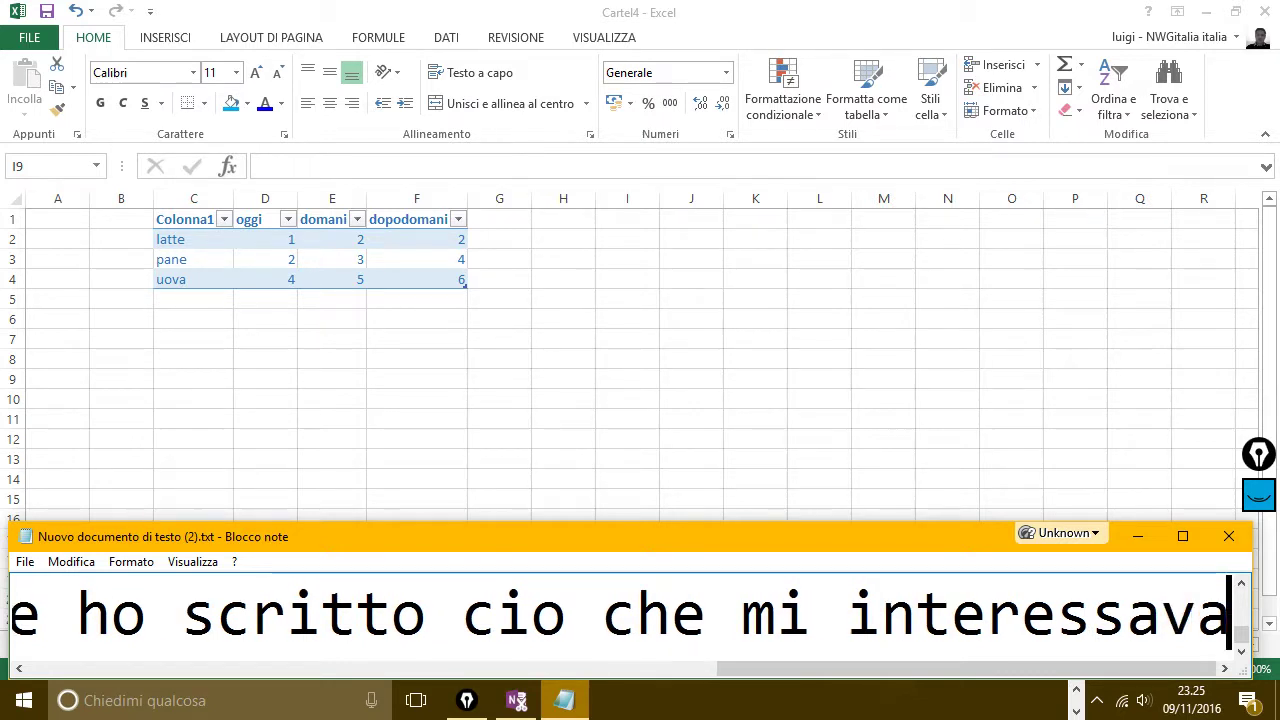
text(, per crda)
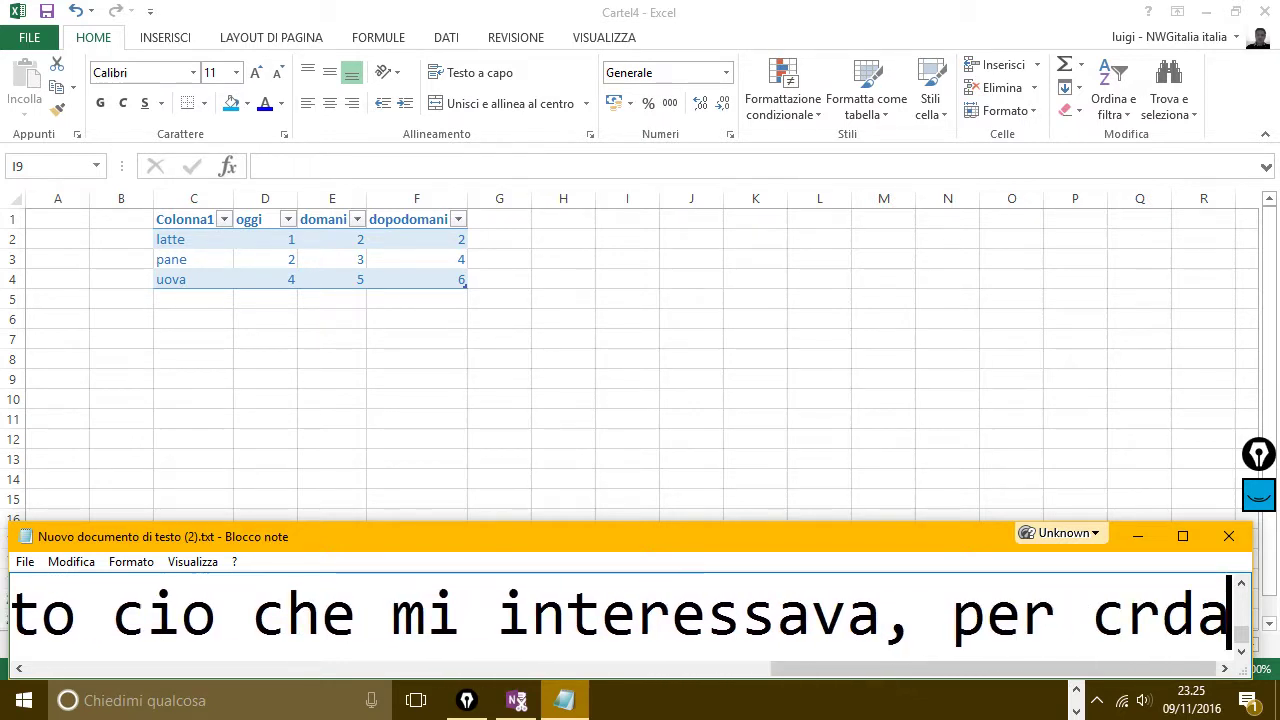
key(BackSpace)
key(BackSpace)
text(a)
key(BackSpace)
text(ea)
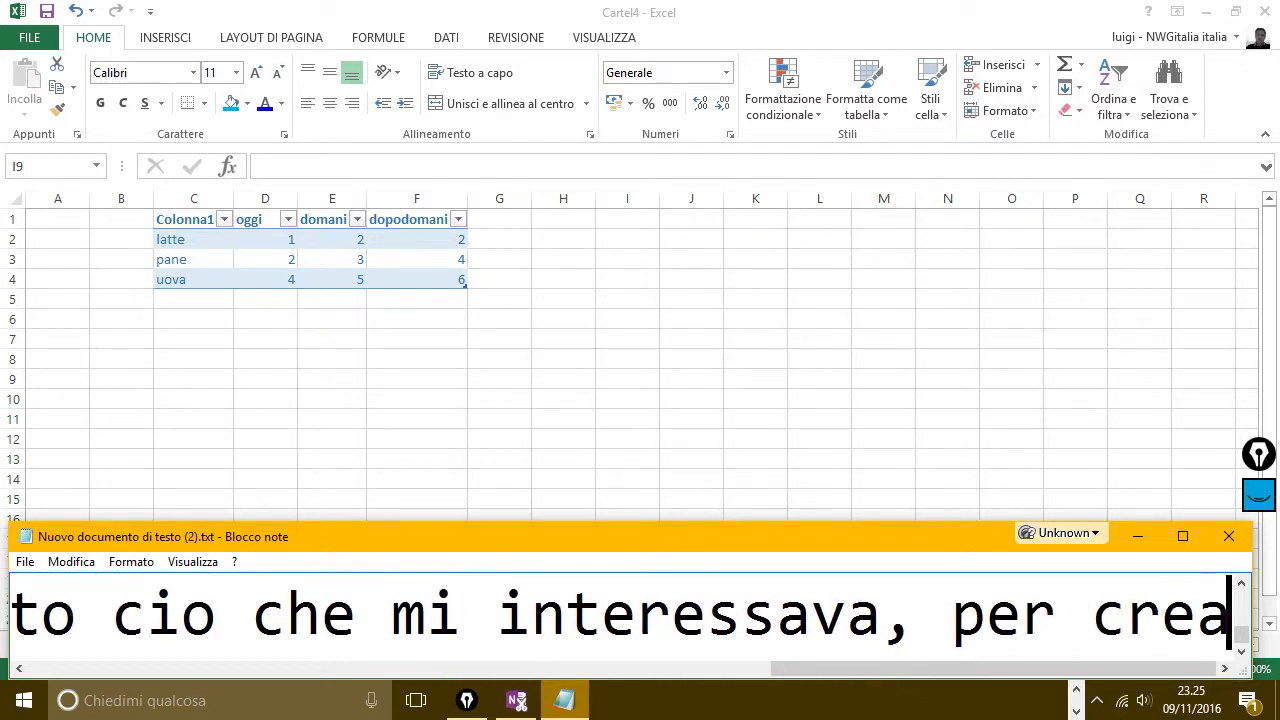
text(rla sono a)
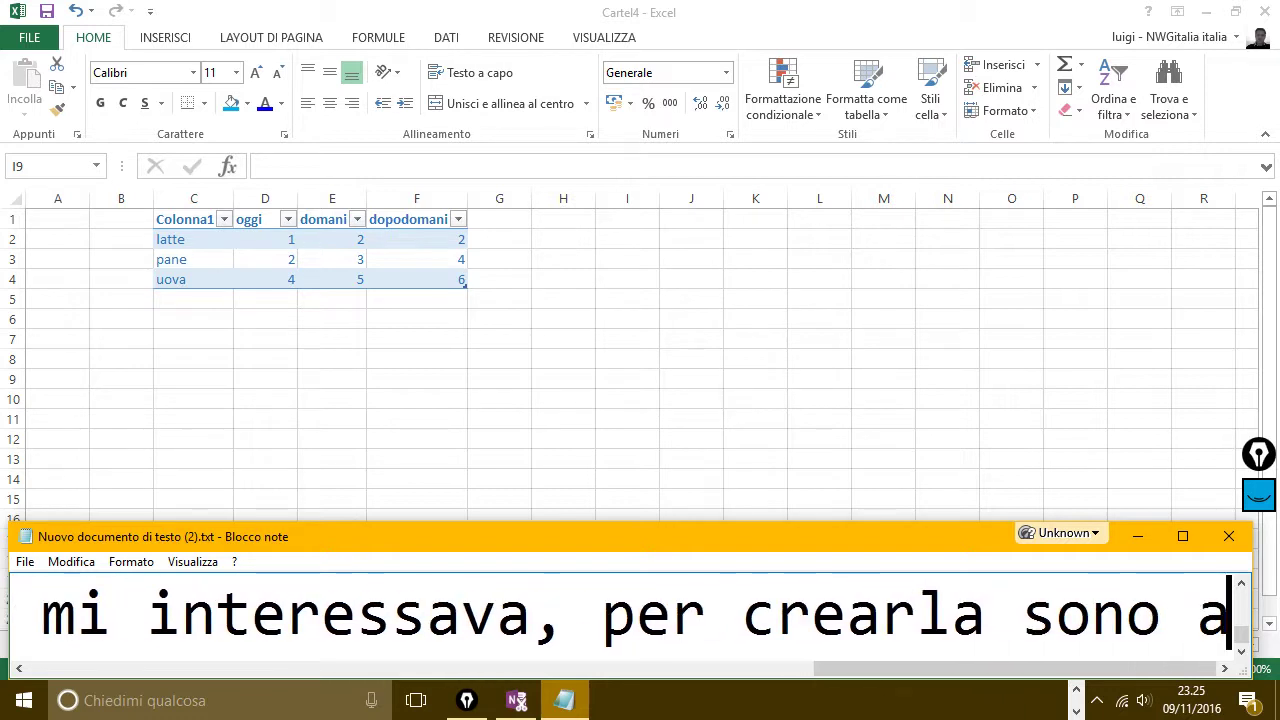
text(ndato su)
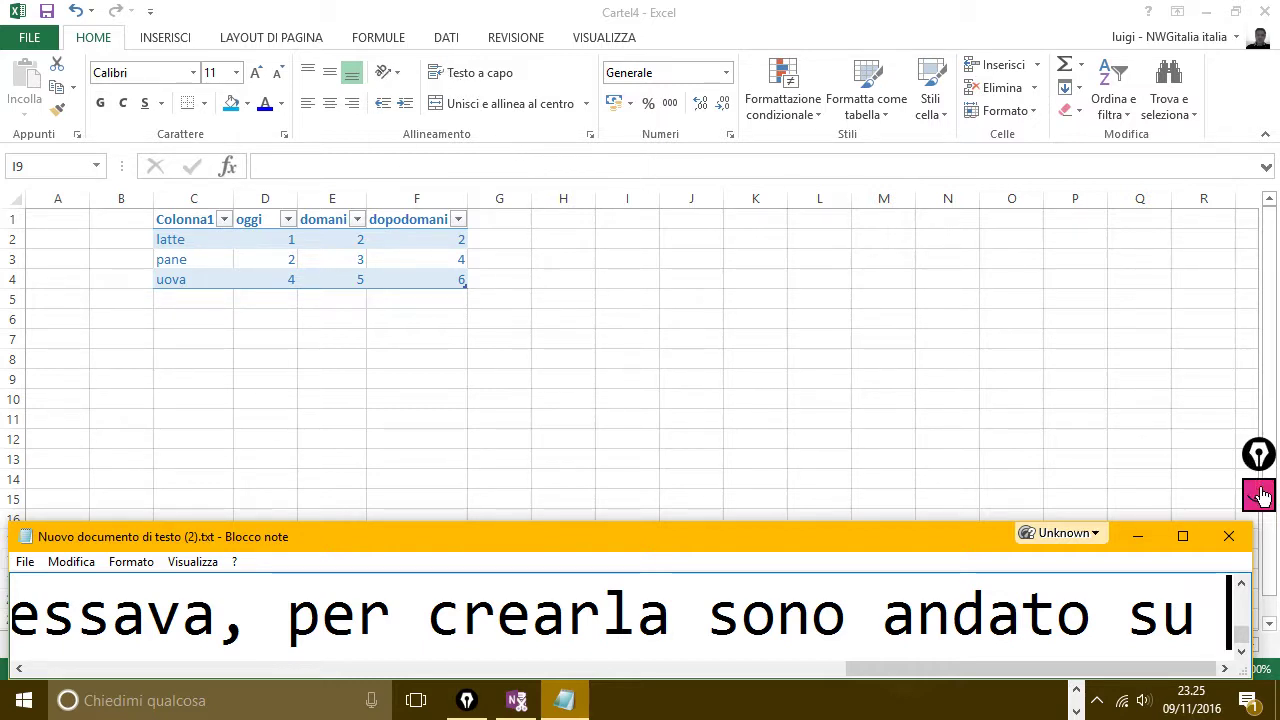
- Circle the conditional formatting command in Excel with the thinnest annotation pen
mouse_move(1256, 455)
mouse_down()
mouse_move(1250, 253)
mouse_move(1273, 243)
mouse_up()
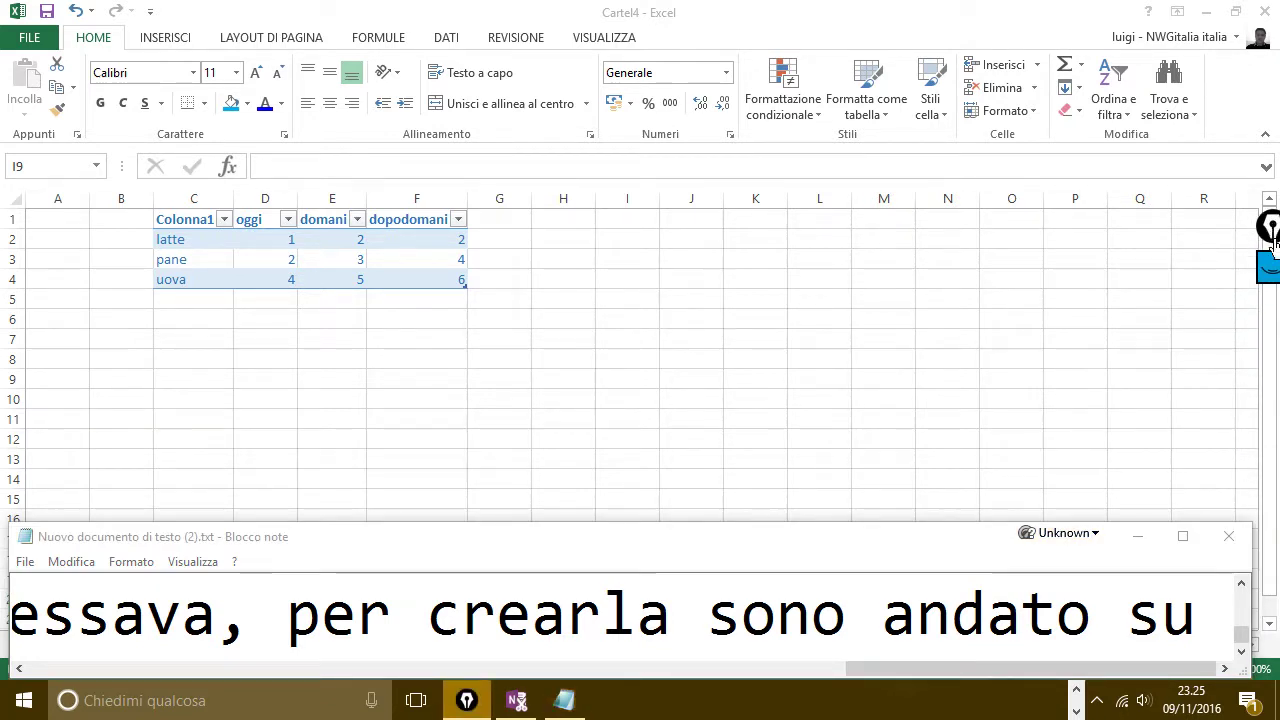
click(1273, 268)
mouse_move(1270, 392)
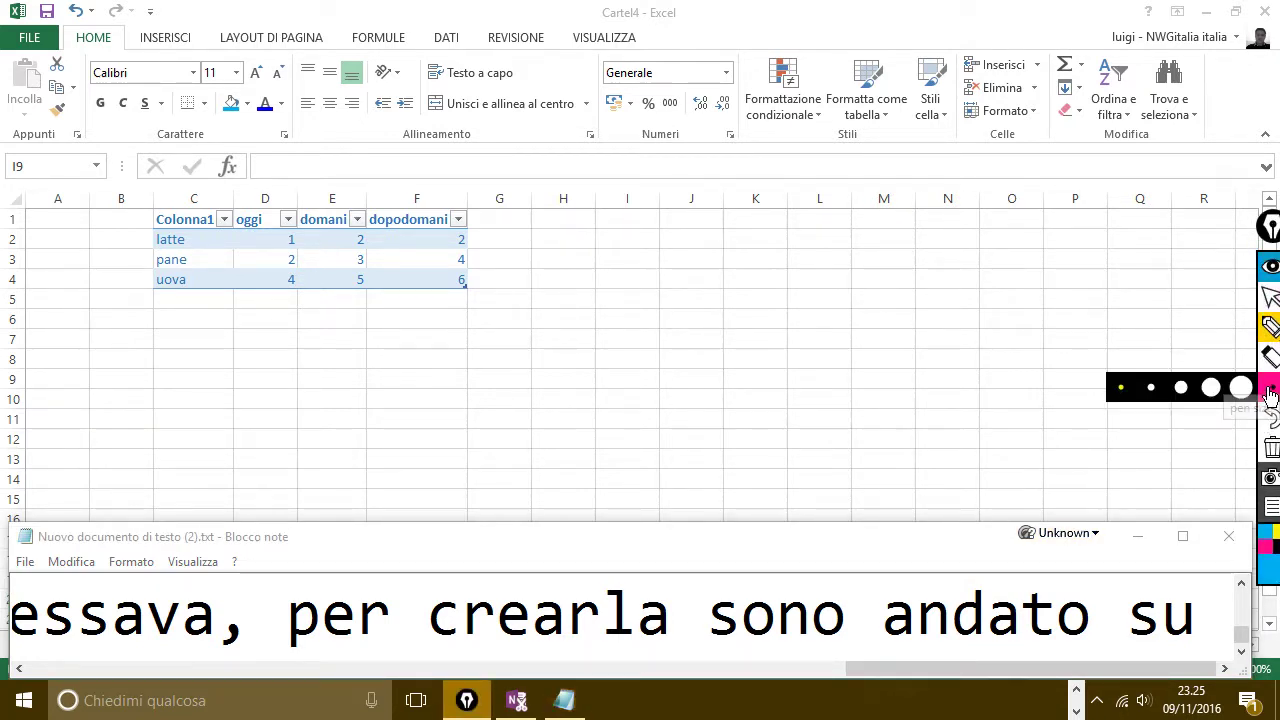
click(1122, 387)
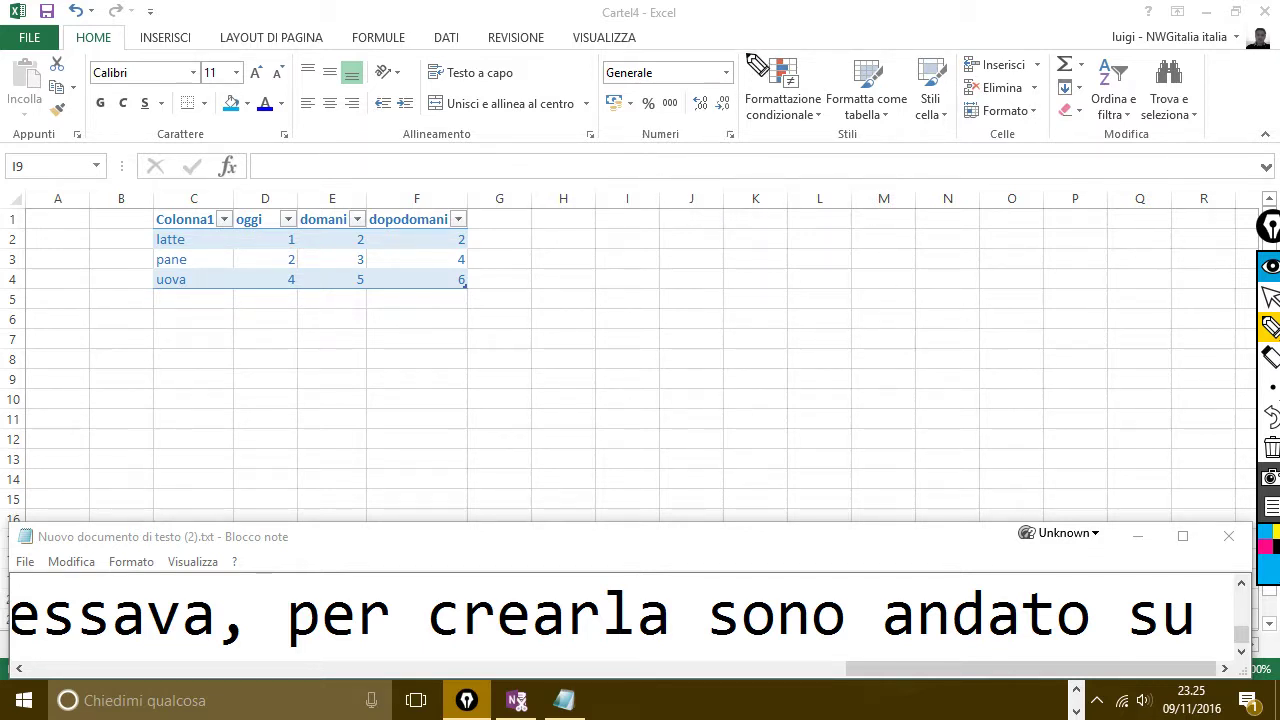
drag(745, 53, 758, 145)
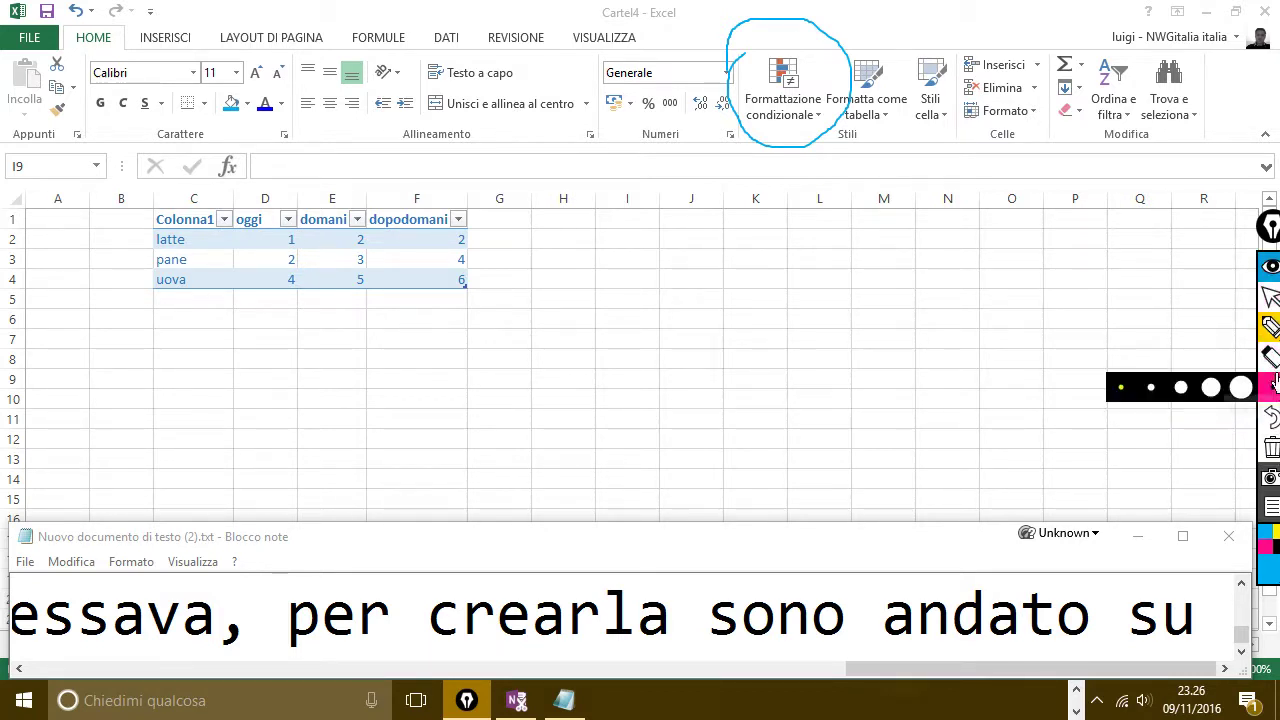
- Start a new Notepad line reading 'dove ho cerchiato , e ve'
click(1270, 325)
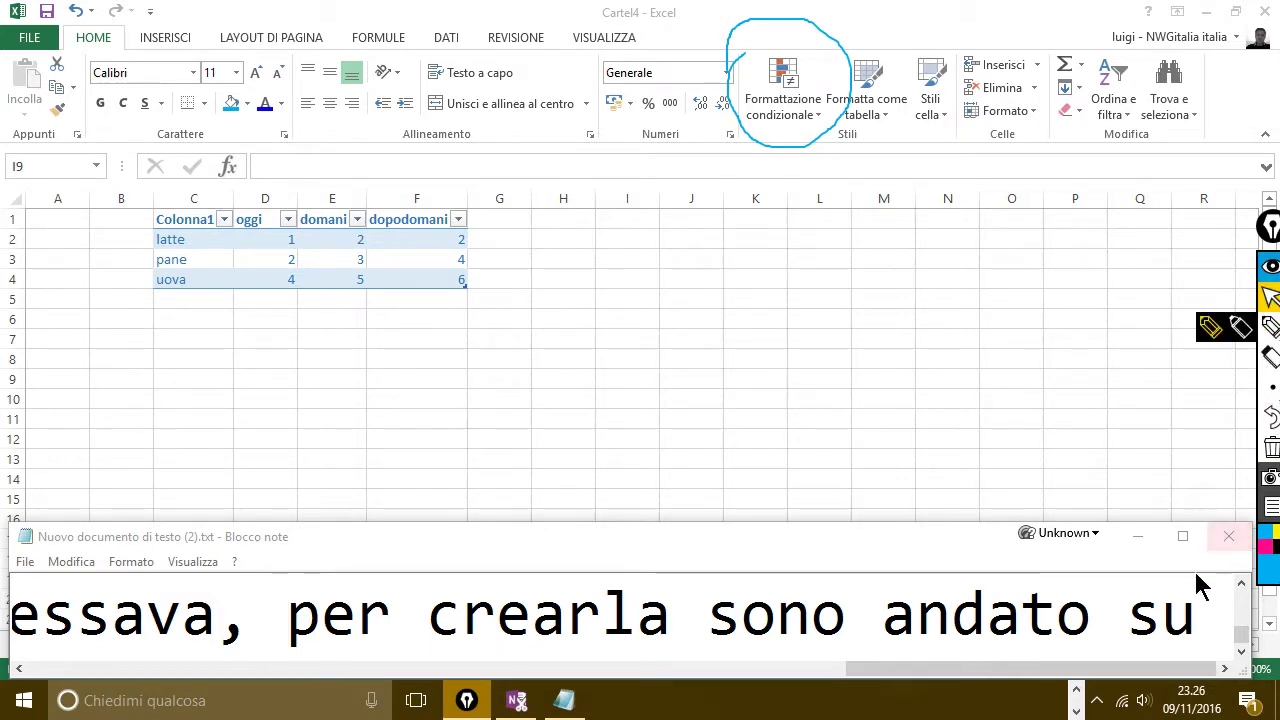
click(1202, 626)
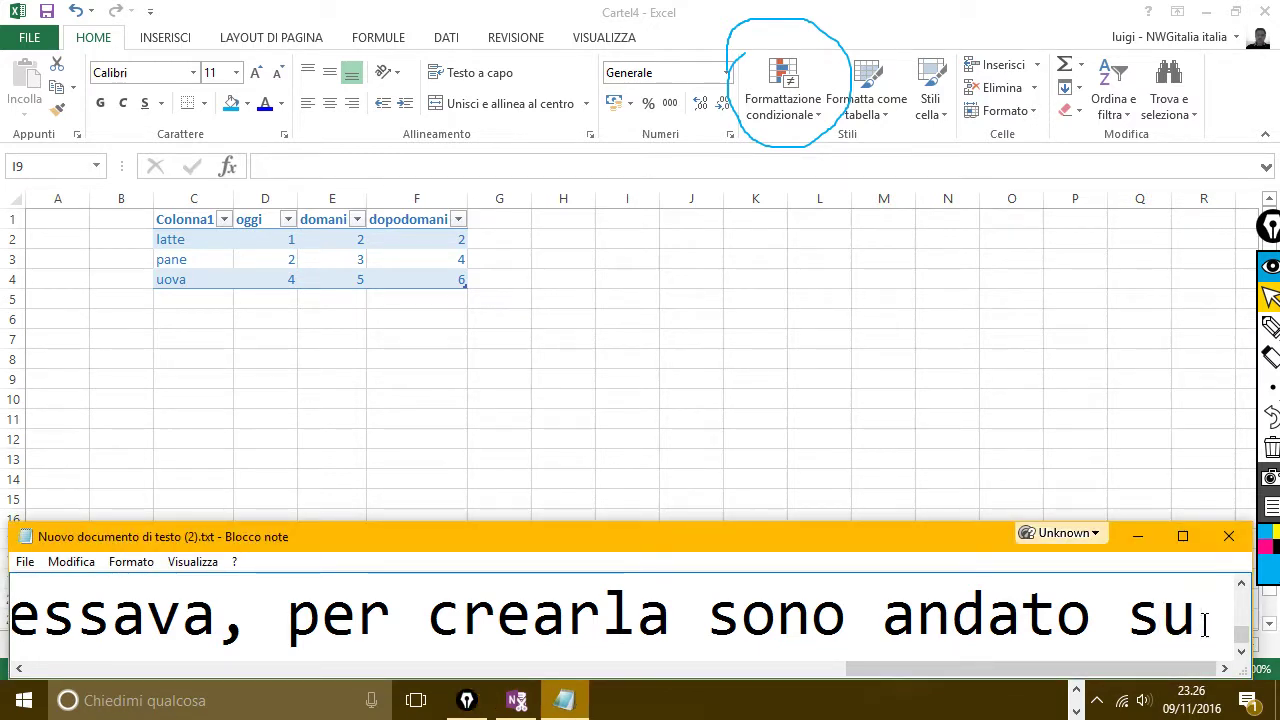
key(Return)
text(dove )
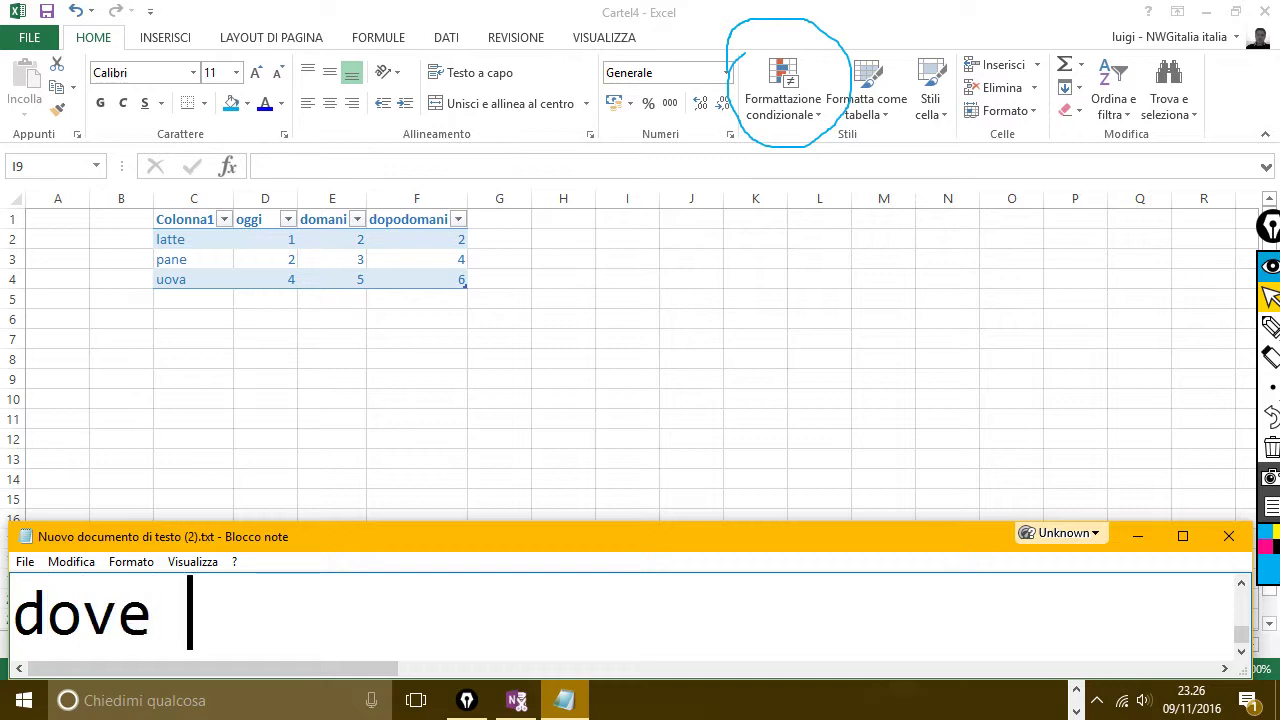
text(ho cerc)
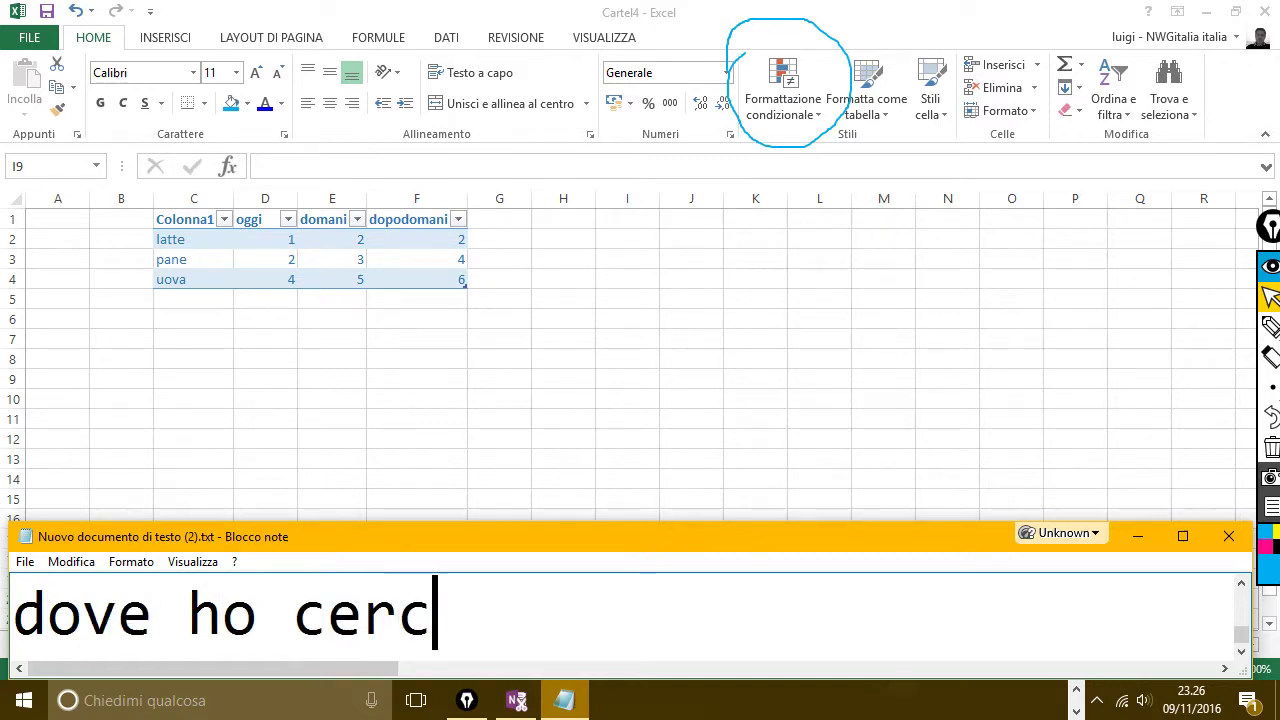
text(hiato)
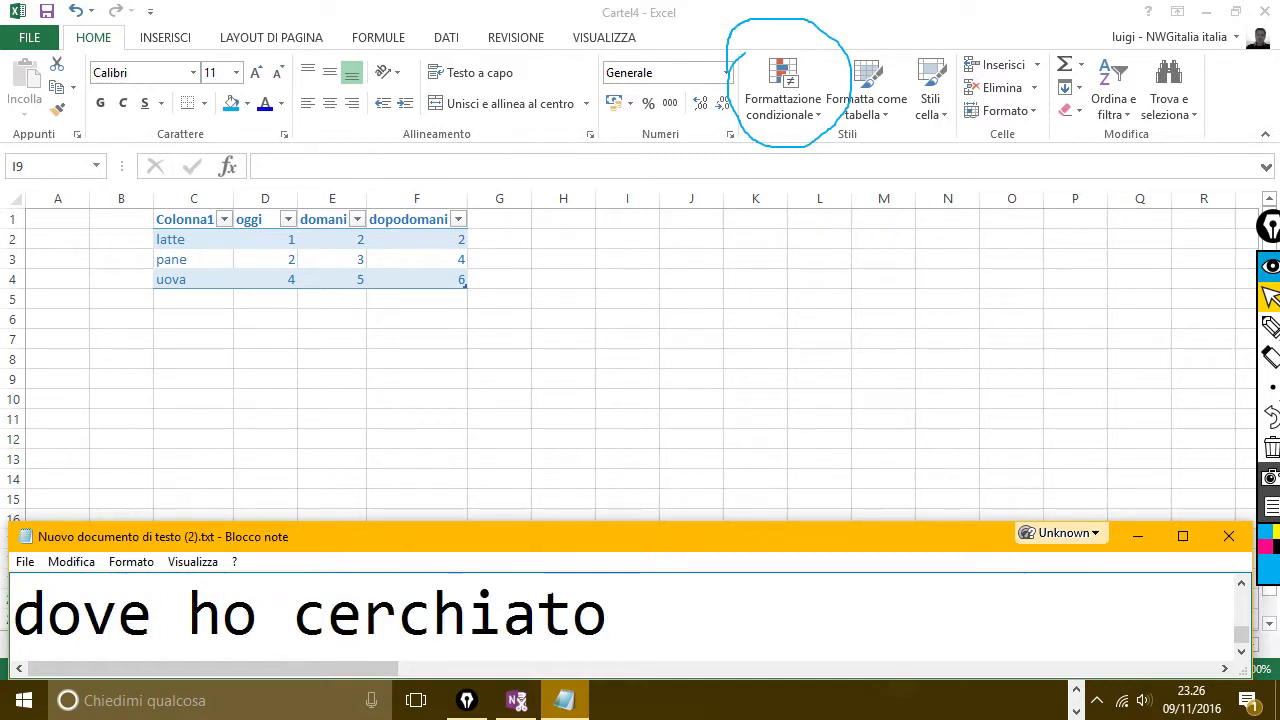
text( , e )
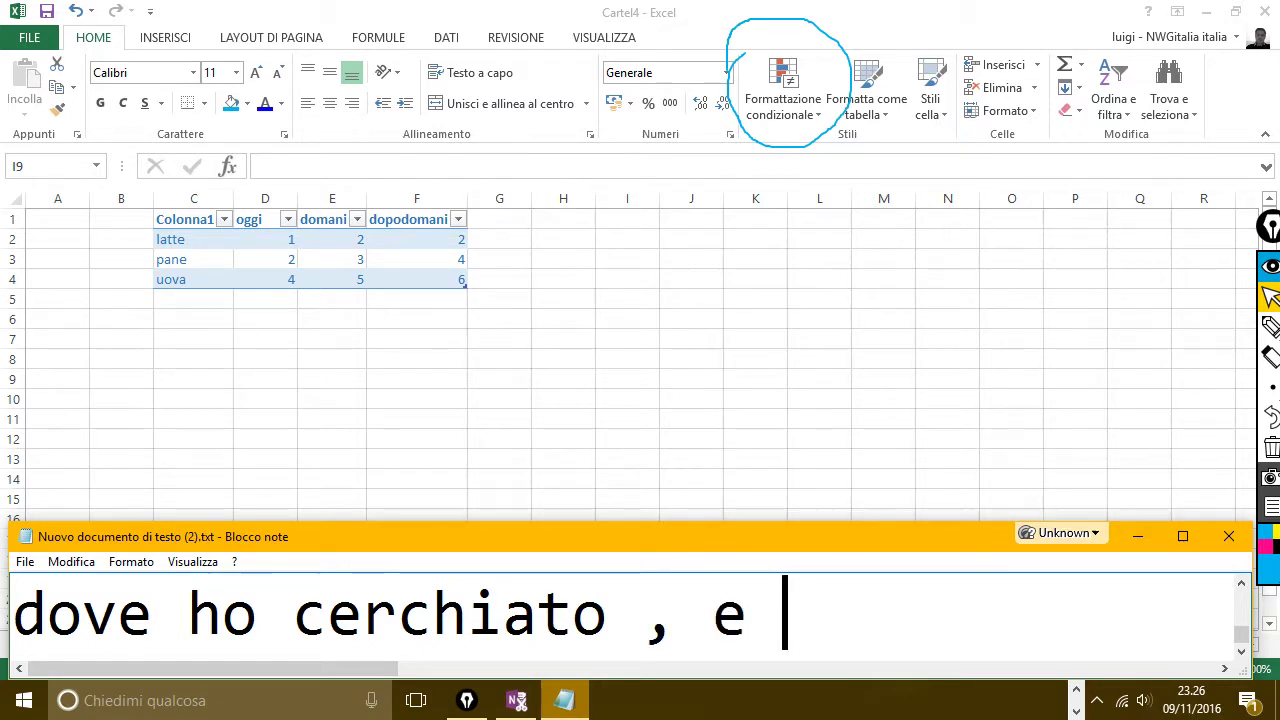
text(ve)
- Continue the Notepad caption with 'come vedi è uscita la tabella, questa che indico', fixing 'colonna' and 'questo'
key(BackSpace)
key(BackSpace)
text(come v)
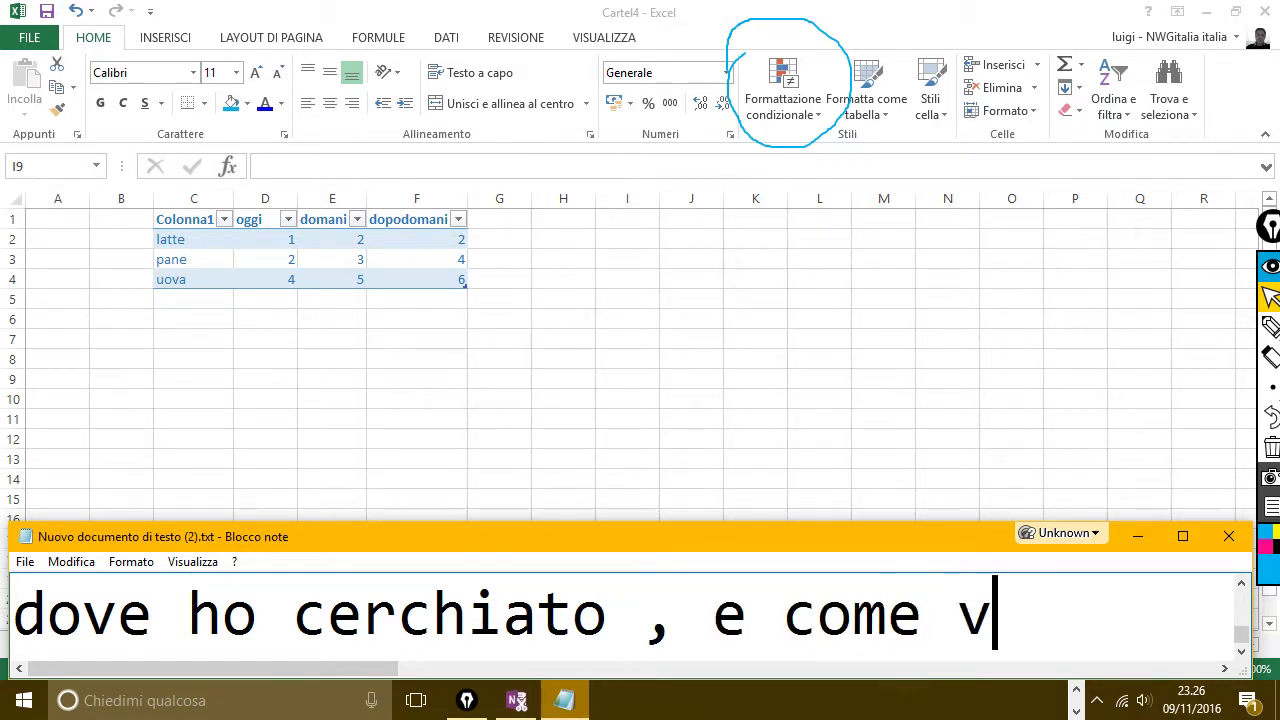
text(edi ho)
key(BackSpace)
key(BackSpace)
key(BackSpace)
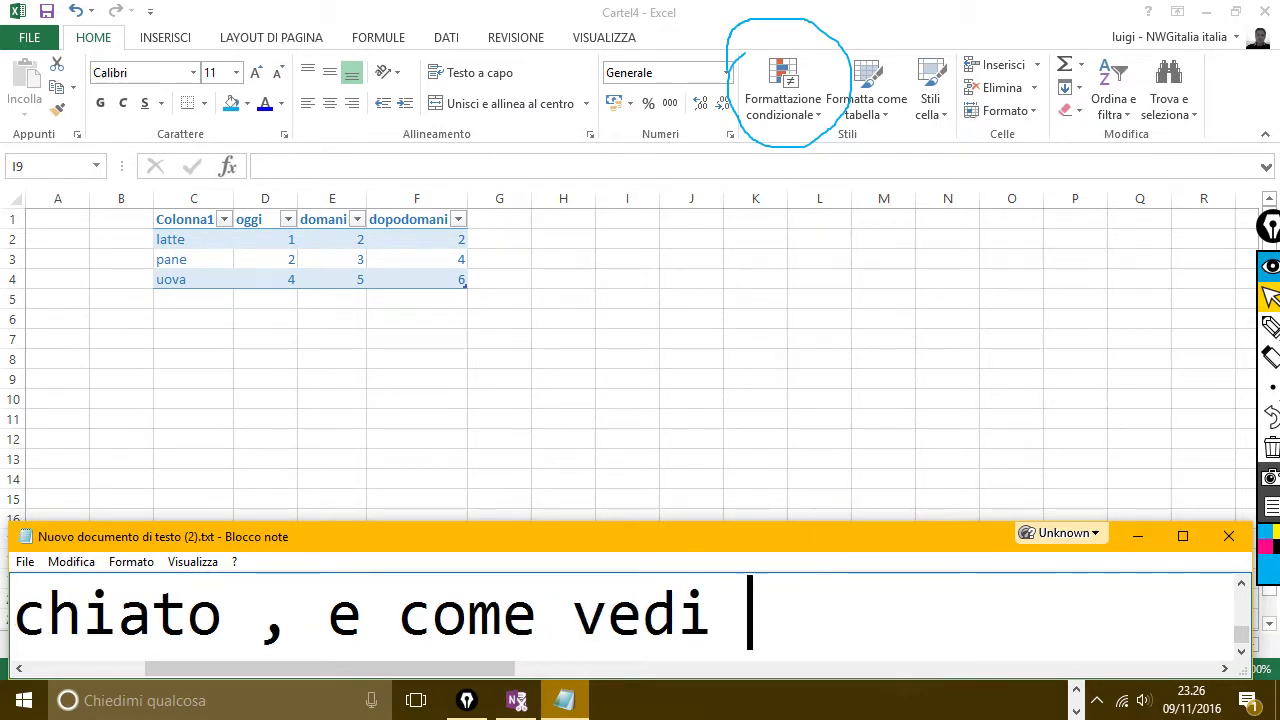
text(è usa)
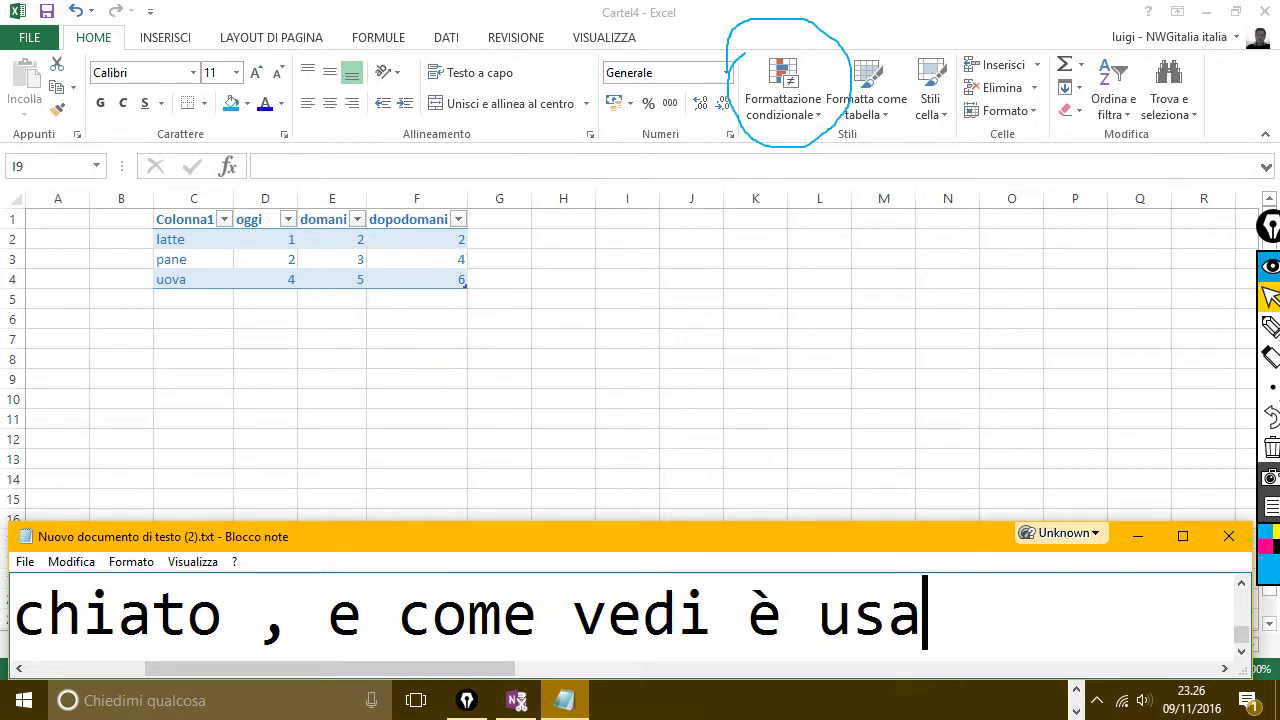
key(BackSpace)
key(BackSpace)
text(sci)
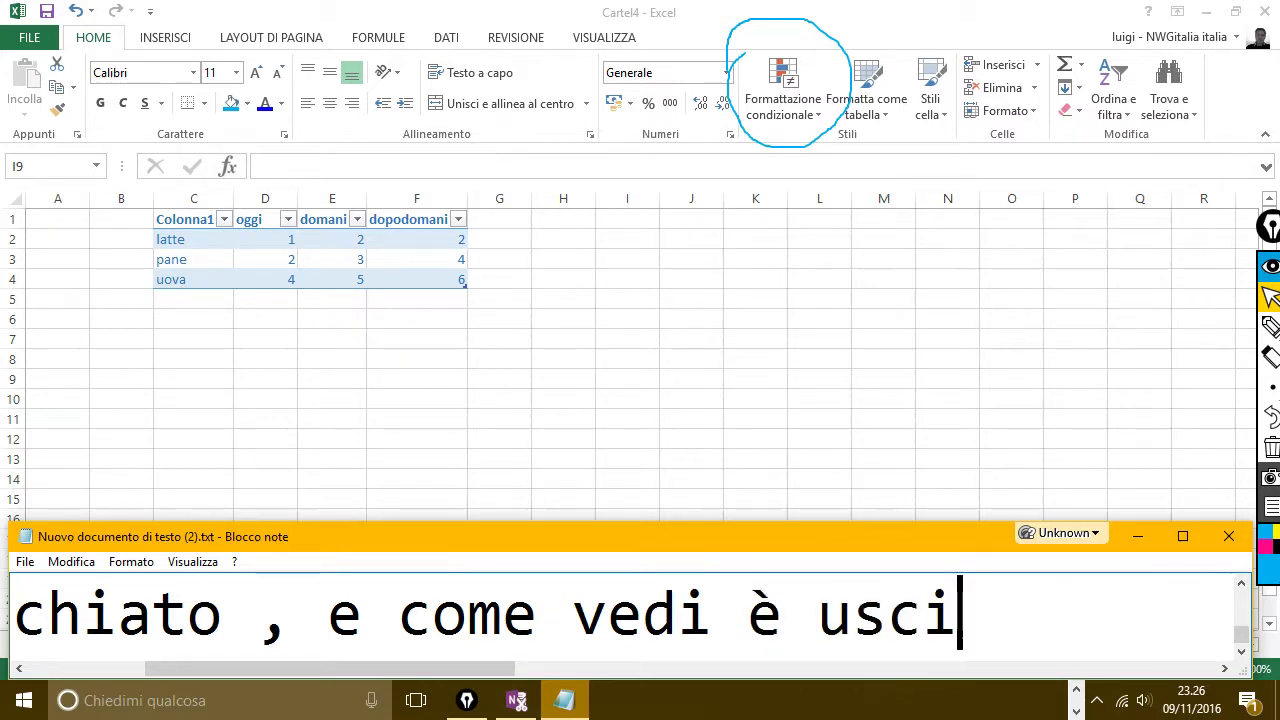
text(ta la col)
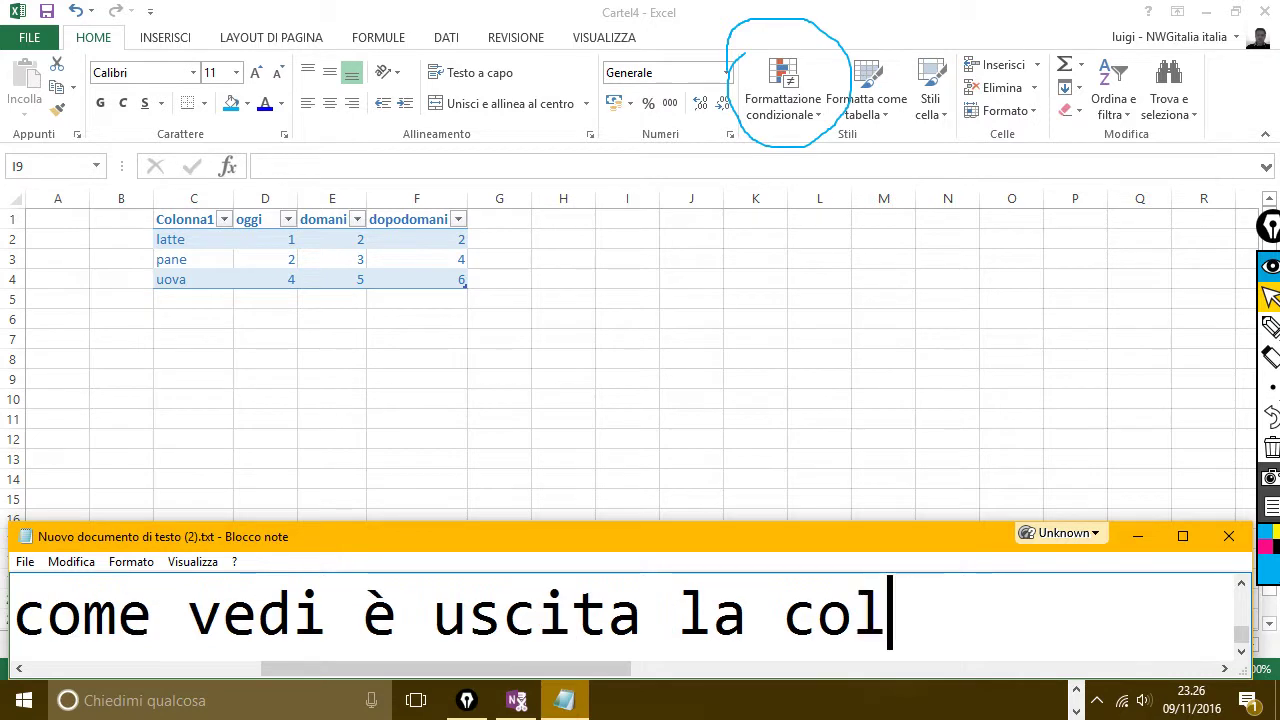
text(onna)
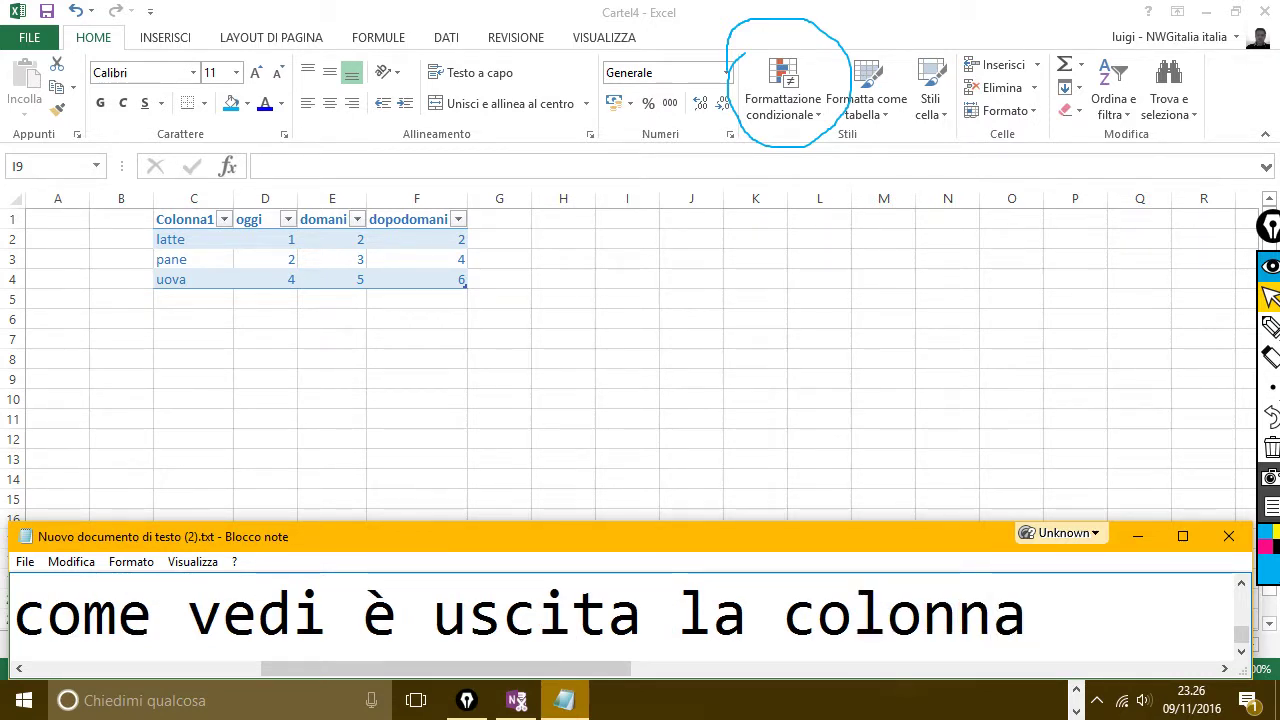
key(BackSpace)
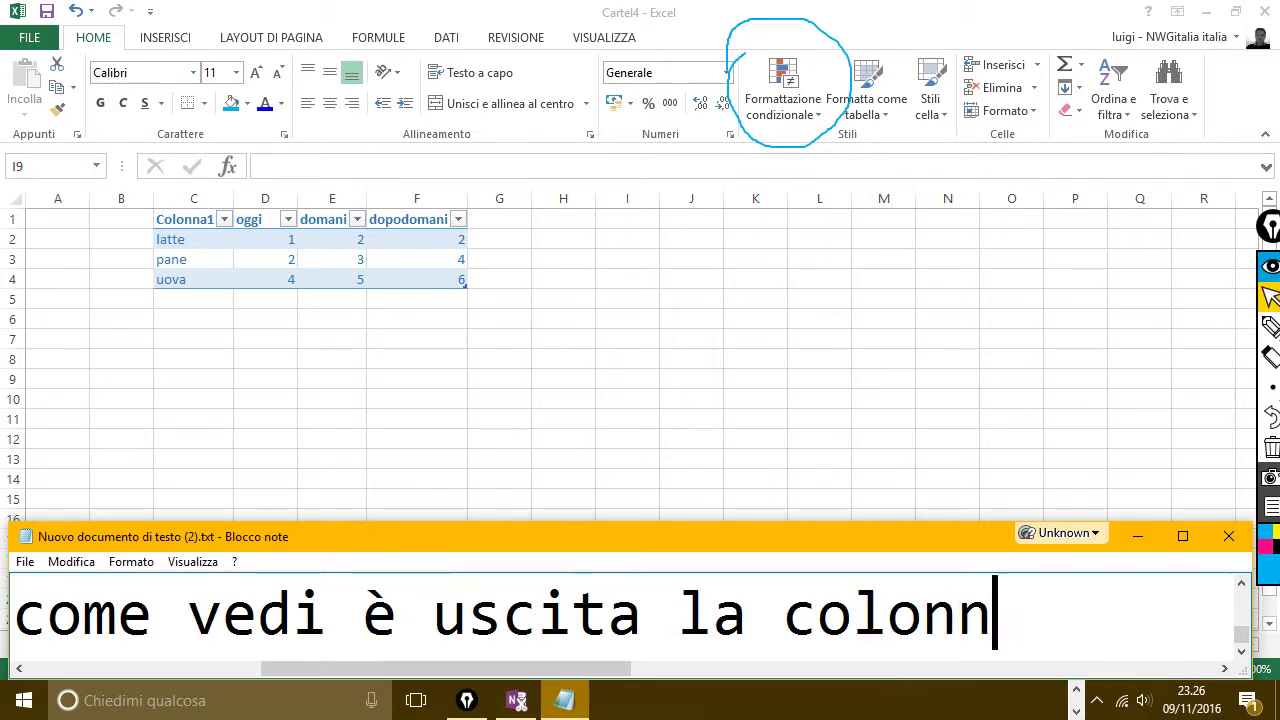
key(BackSpace)
key(BackSpace)
key(BackSpace)
key(BackSpace)
key(BackSpace)
text(tab)
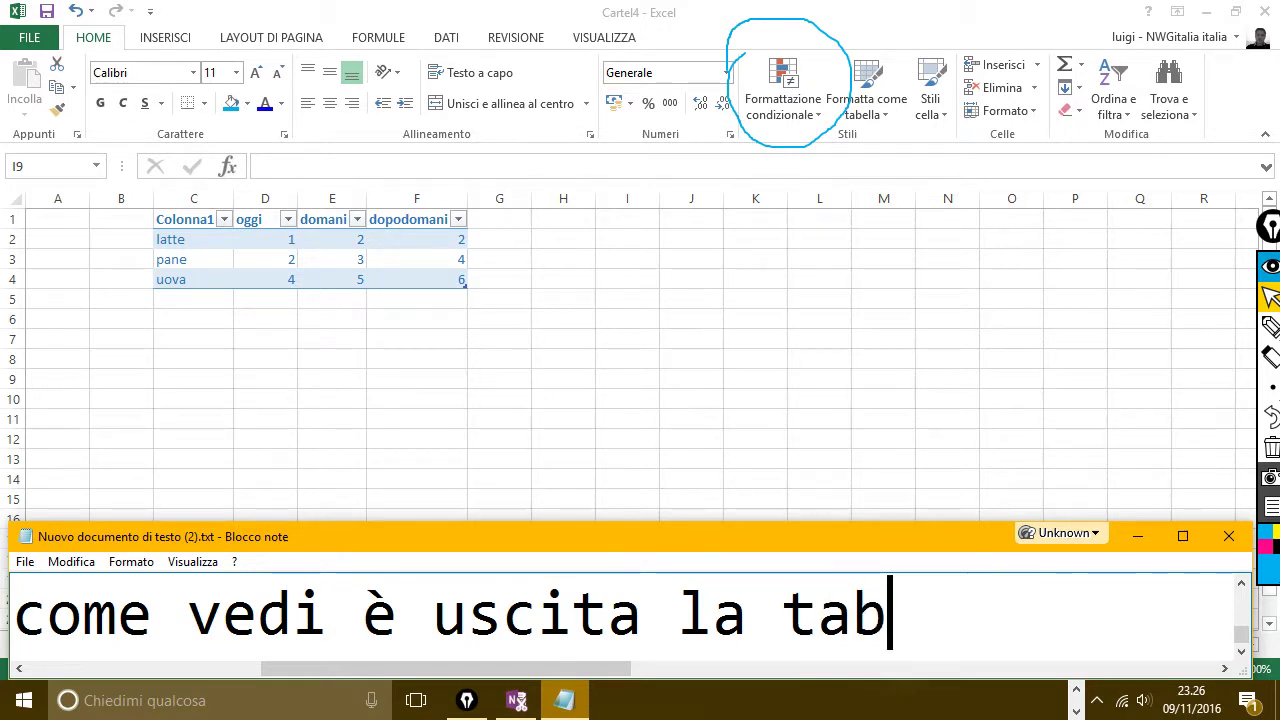
text(ella)
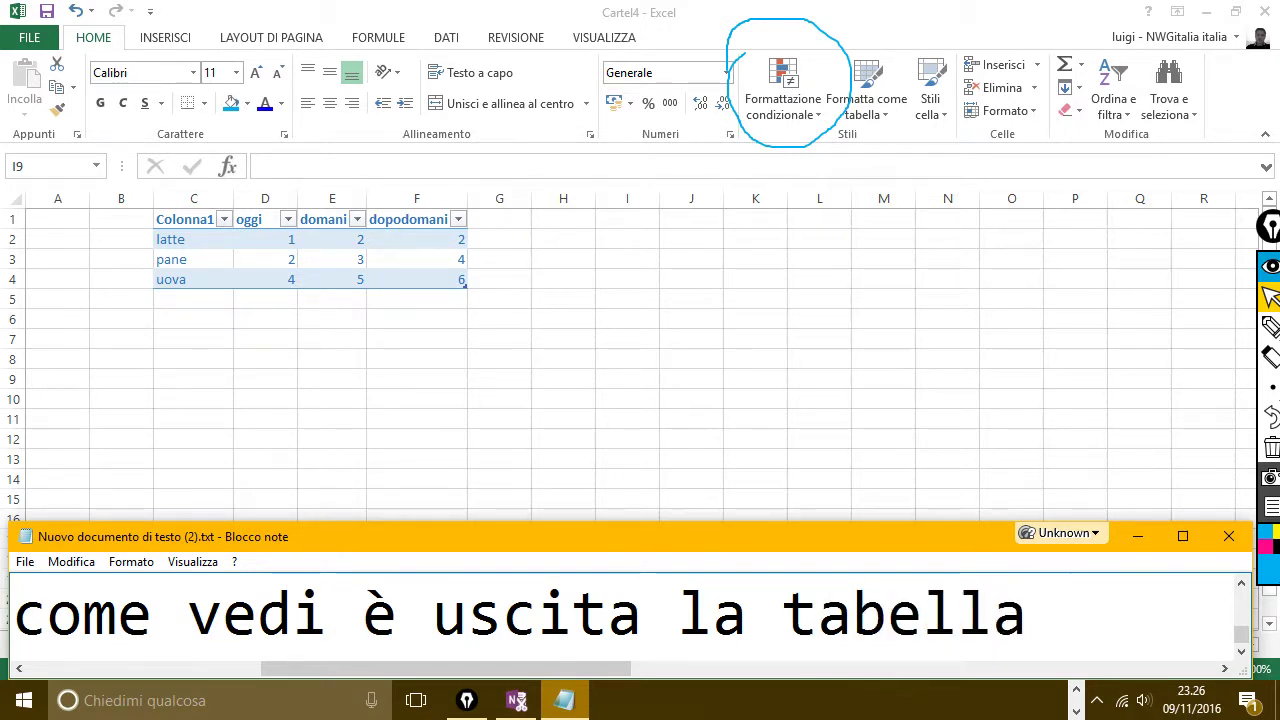
text( , questo)
key(BackSpace)
key(BackSpace)
text(a)
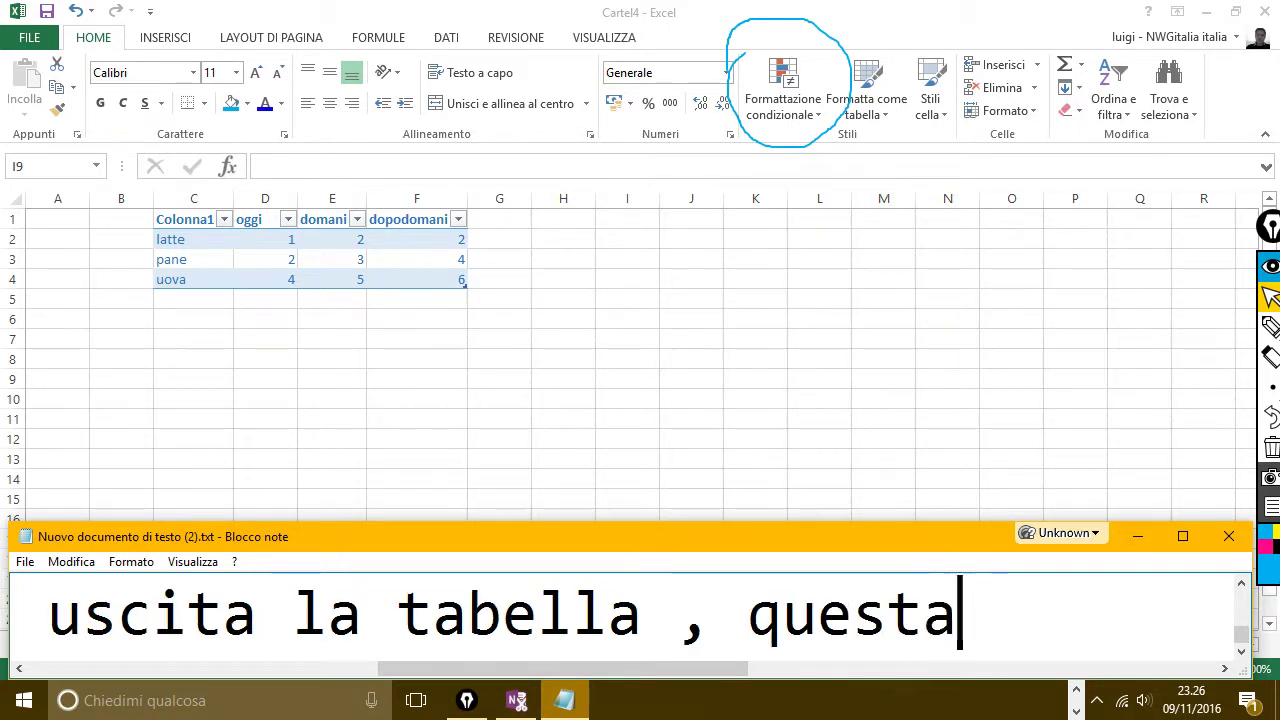
text( c)
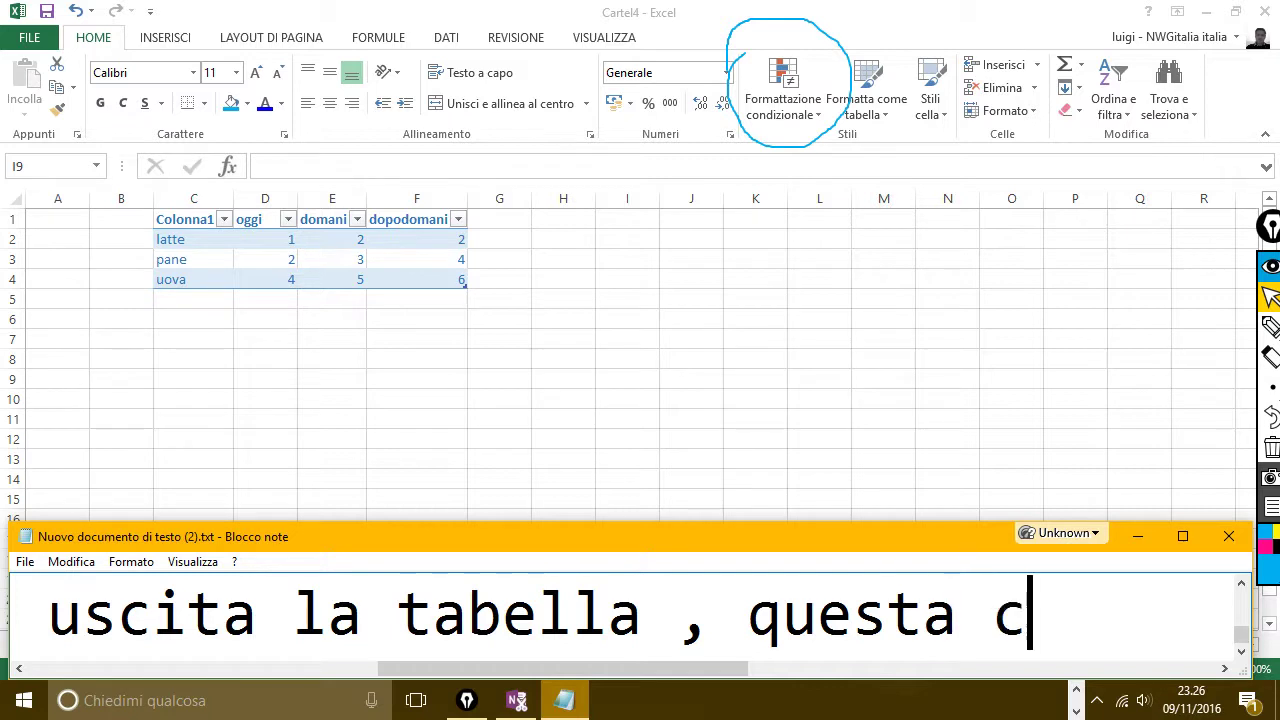
text(he indico)
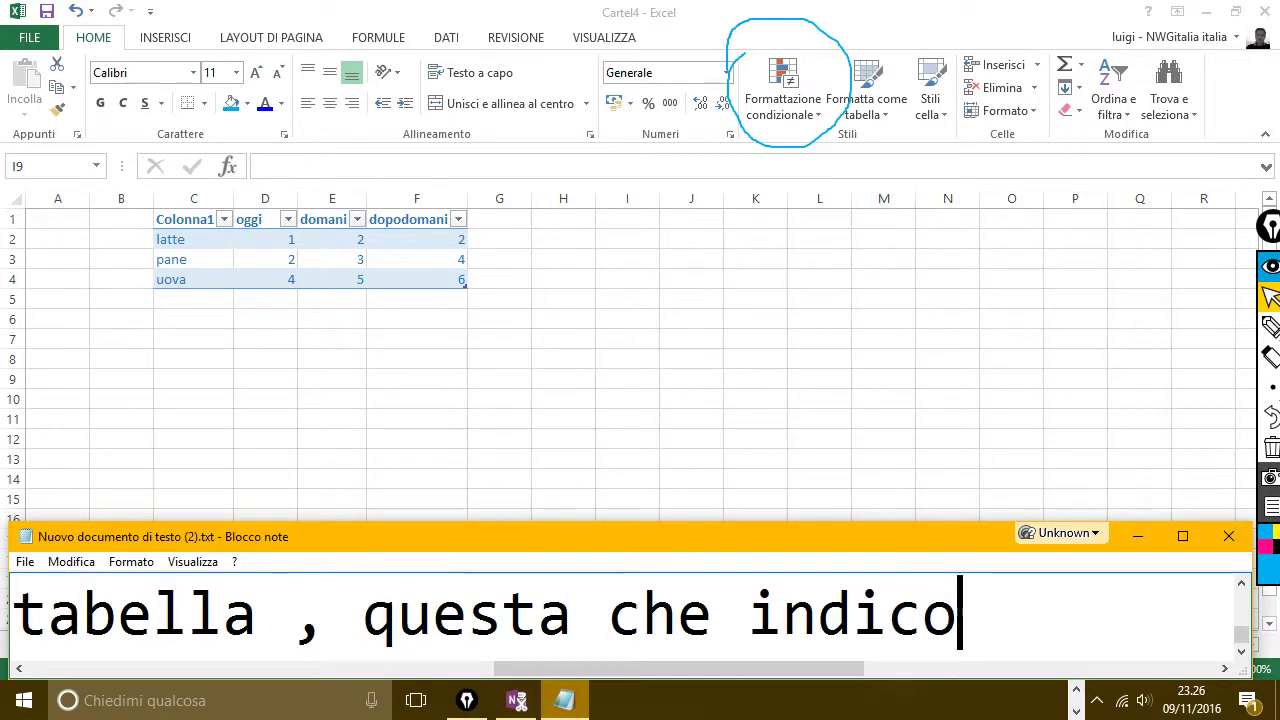
- Pick the Epic Pen annotation pen at very small line size
click(1272, 362)
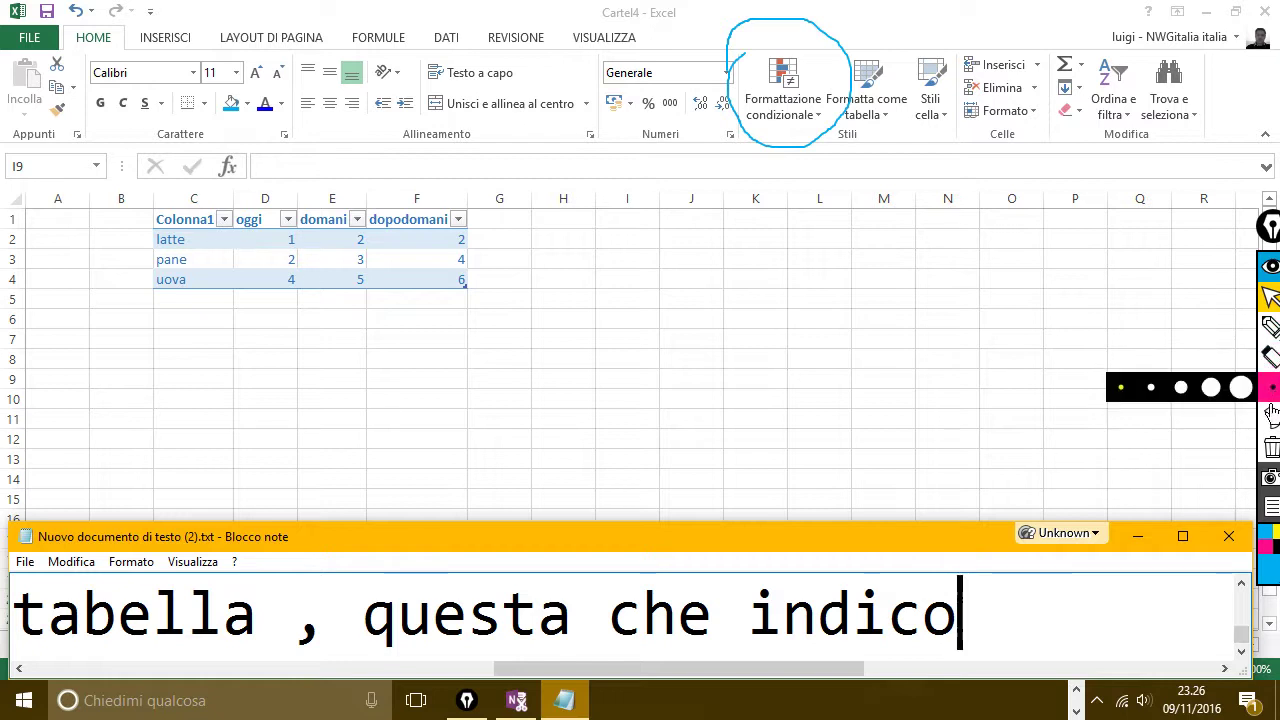
mouse_move(1272, 390)
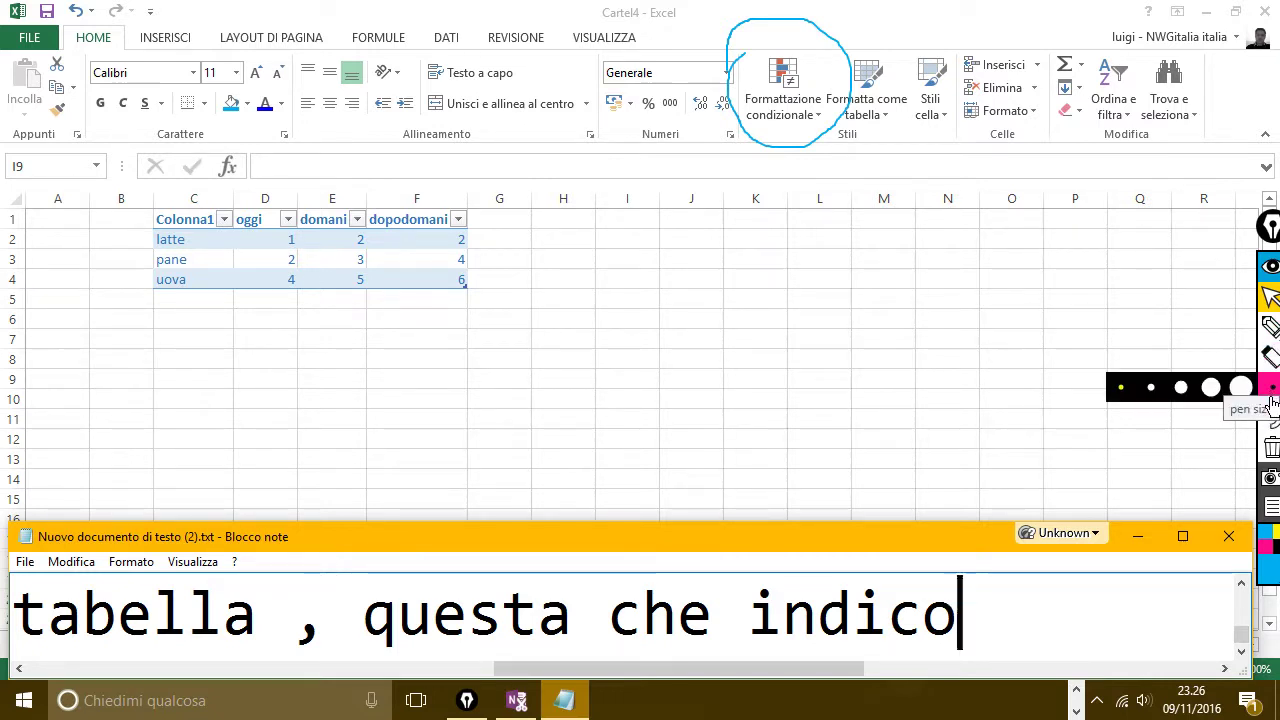
click(1122, 387)
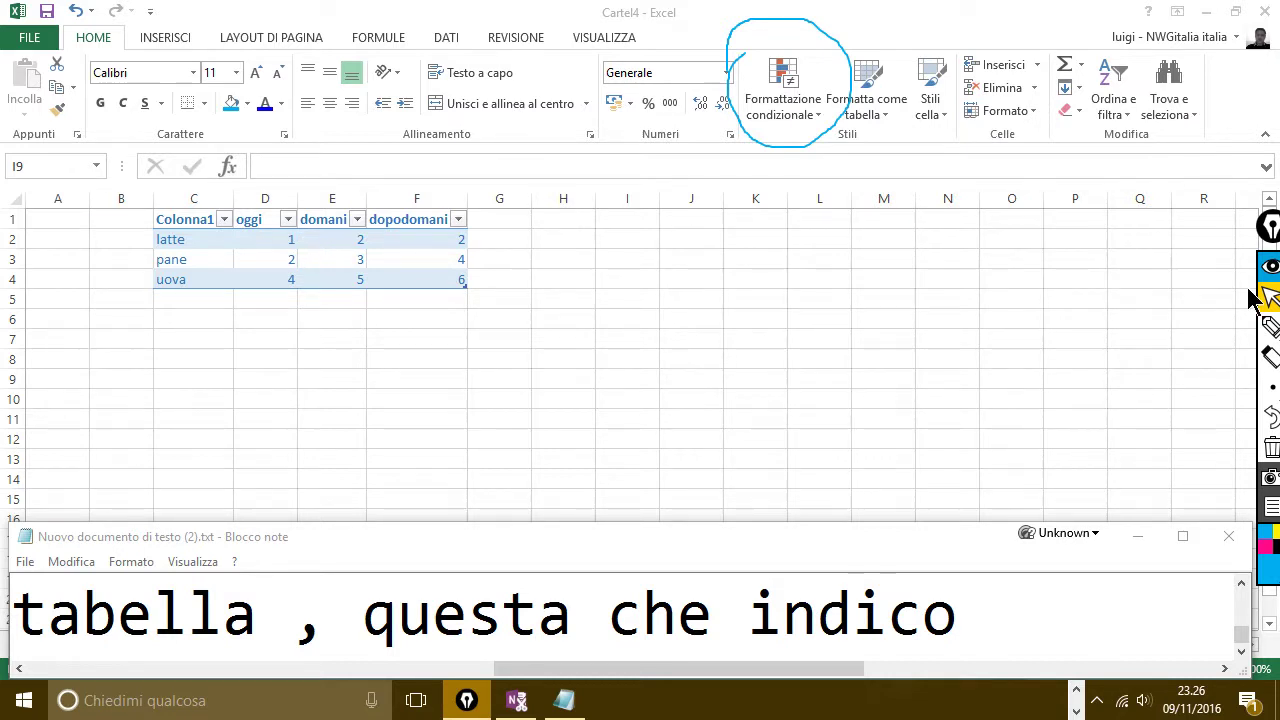
mouse_move(1270, 388)
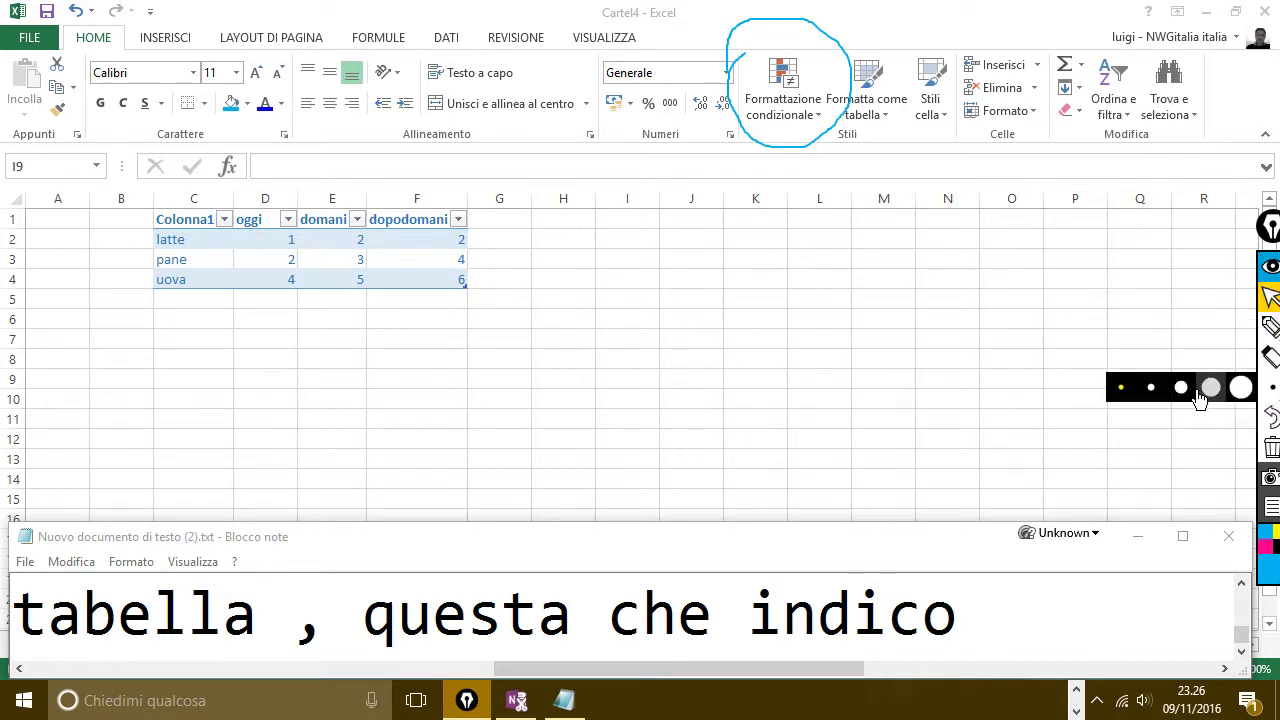
click(1270, 328)
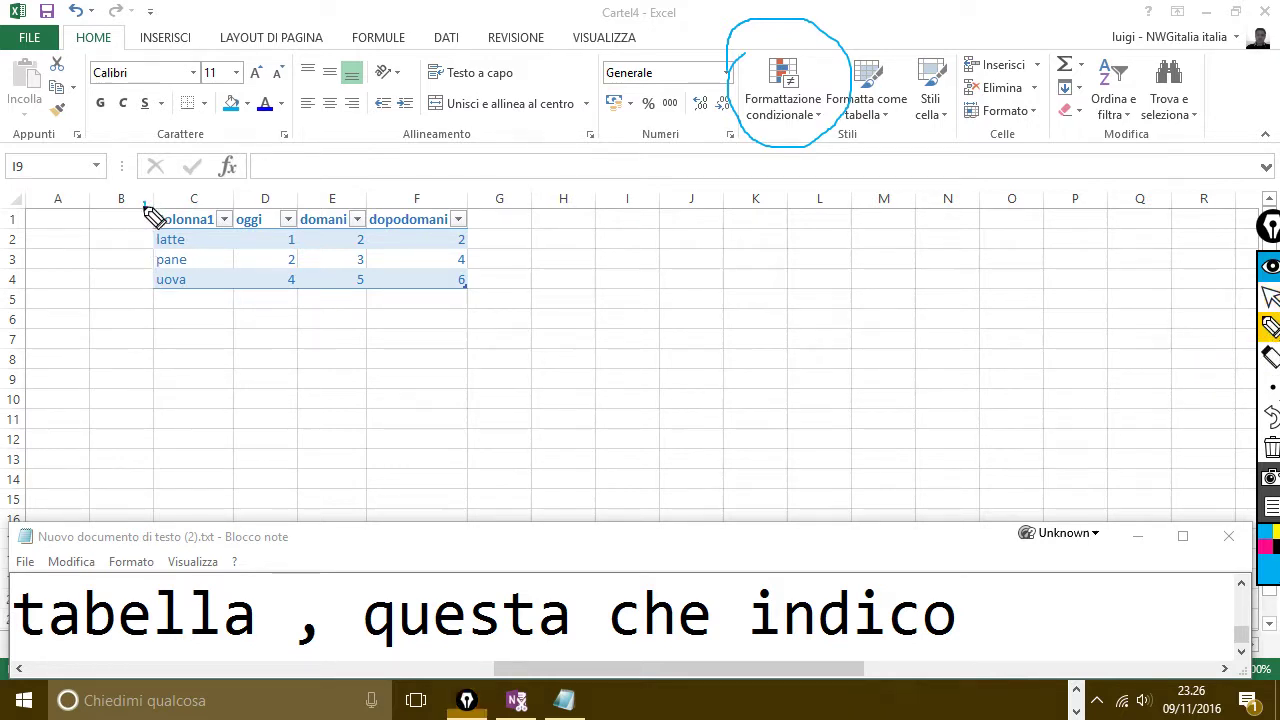
- Circle the Colonna1/oggi/domani/dopodomani table in blue ink, then return to cursor mode at the caption
drag(145, 204, 167, 326)
drag(362, 350, 487, 318)
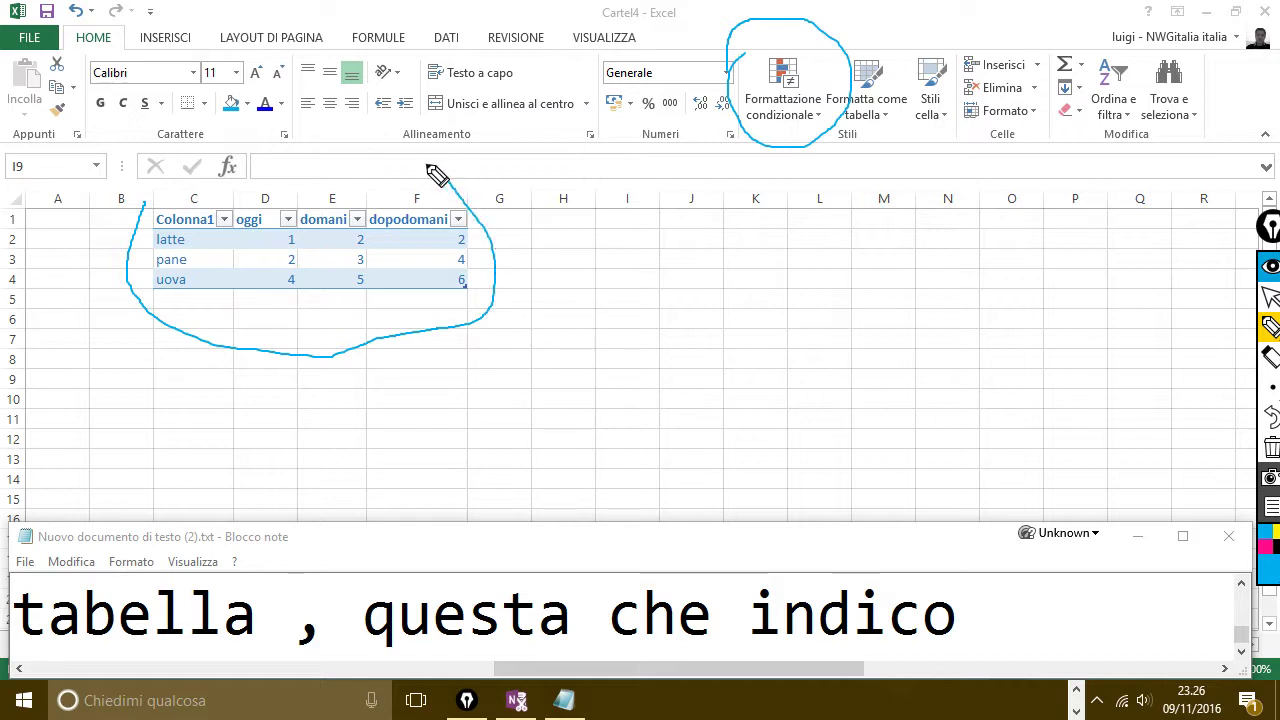
drag(437, 175, 166, 193)
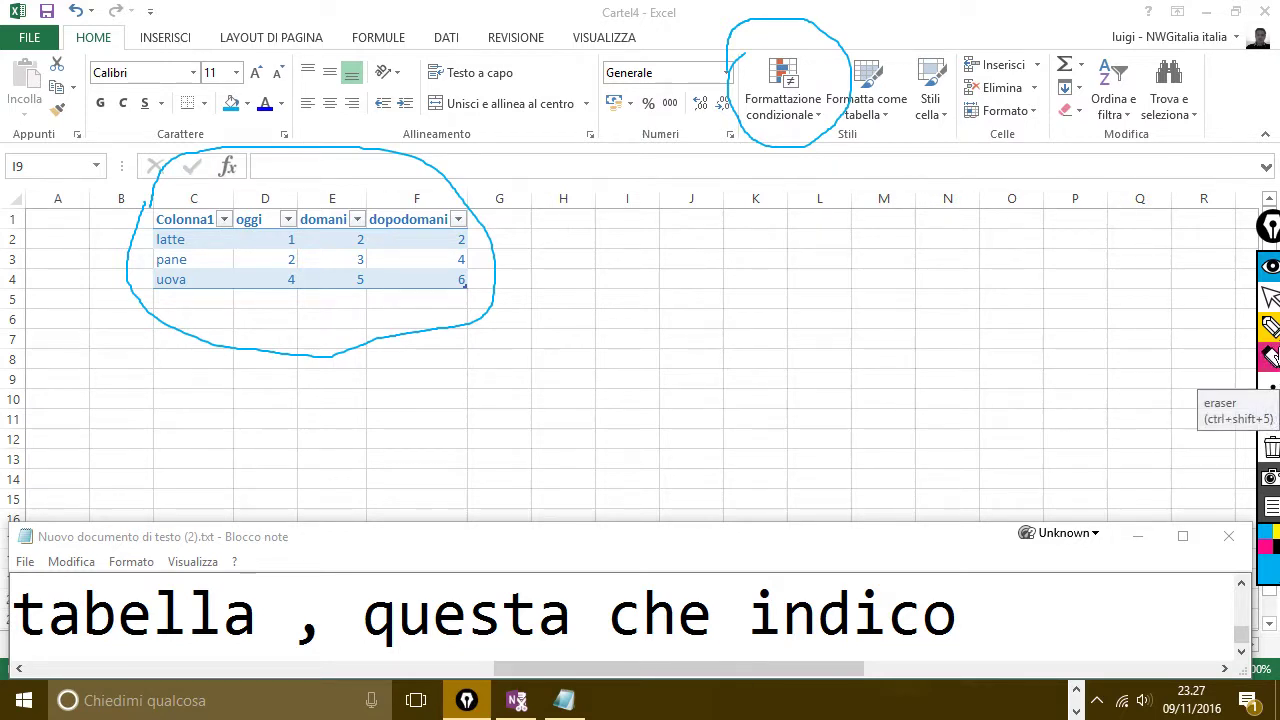
click(1270, 298)
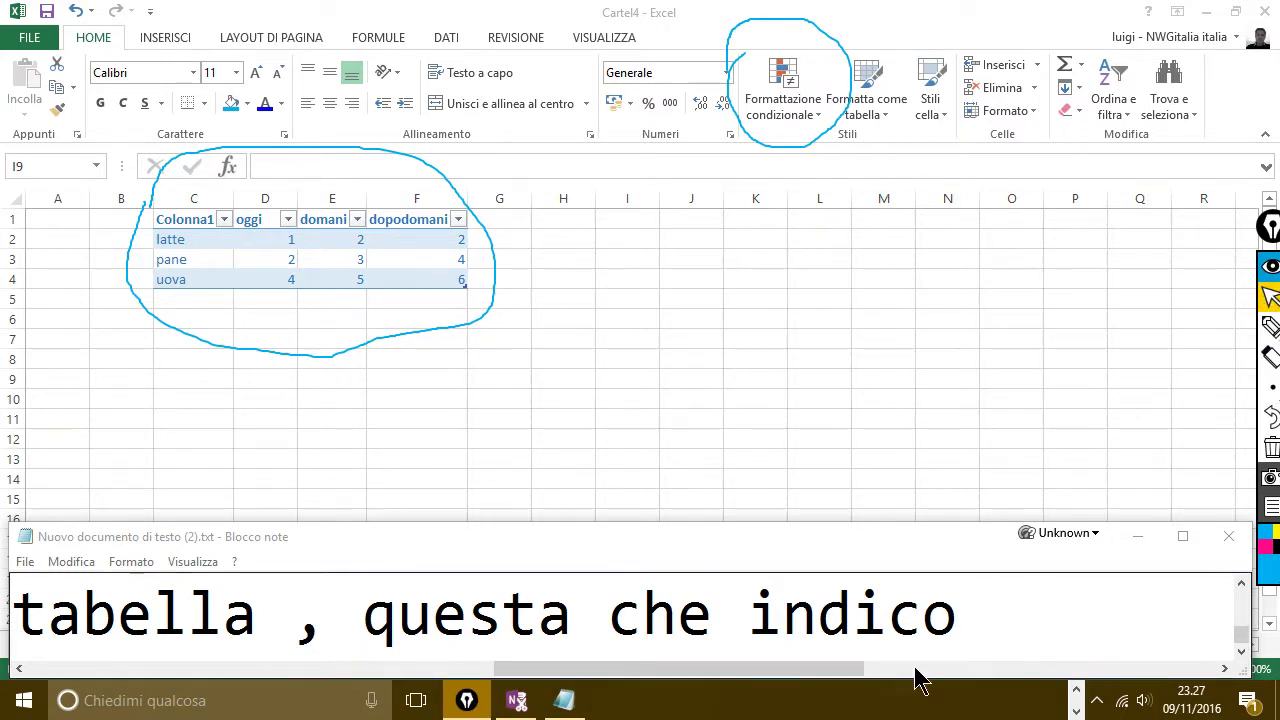
click(995, 618)
text(.)
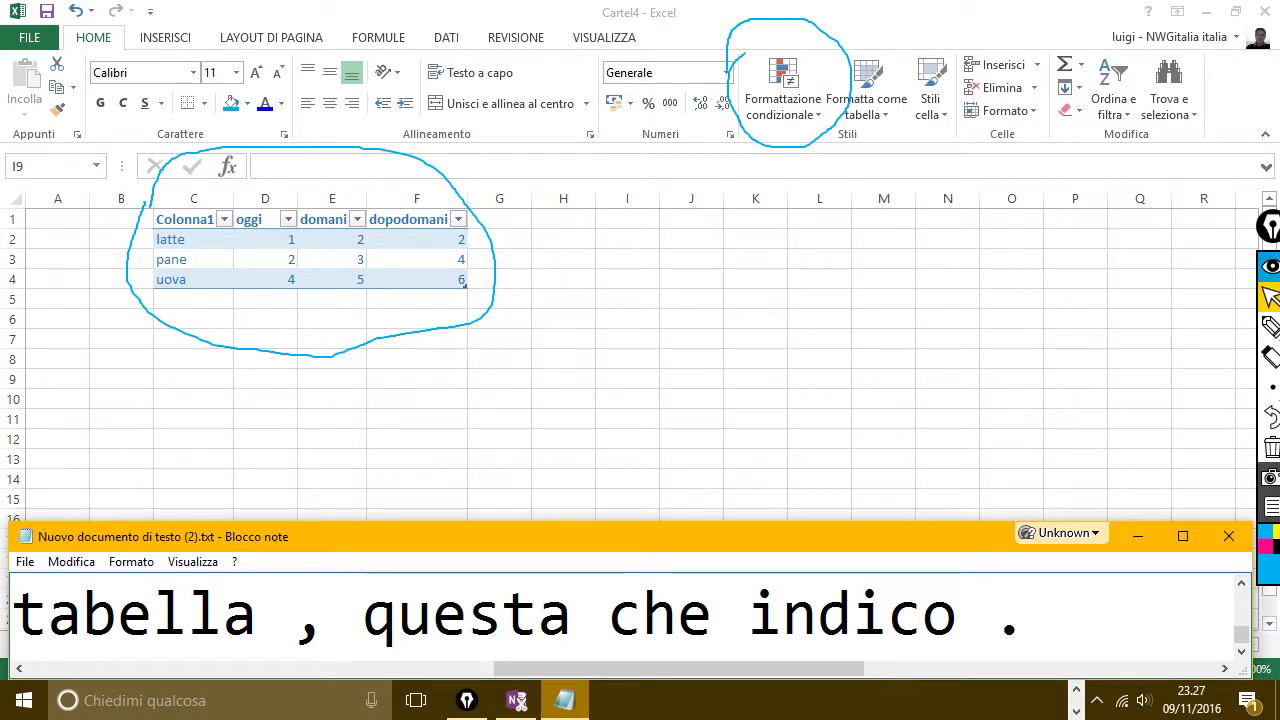
- Replace the caption with 'quindi crearla è facile' and a new line 'cosa possiamo fare ora ?'
key(ctrl+a)
key(BackSpace)
text(q)
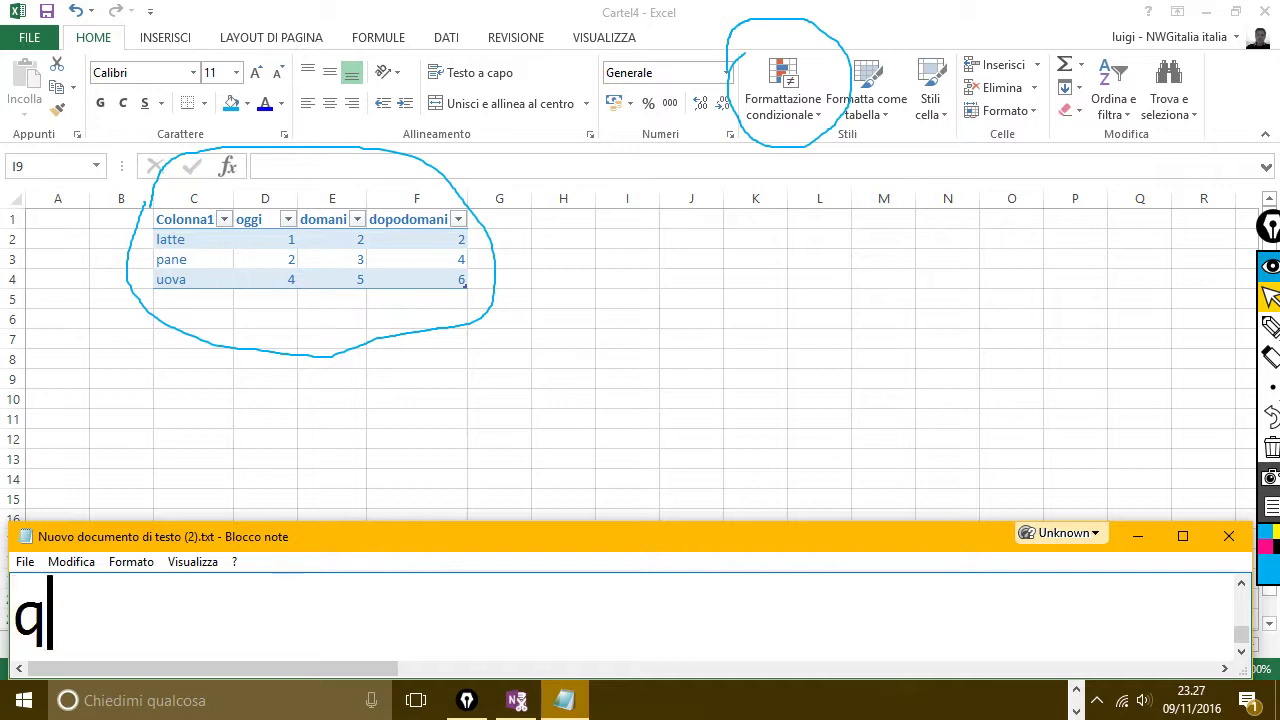
text(uindi c)
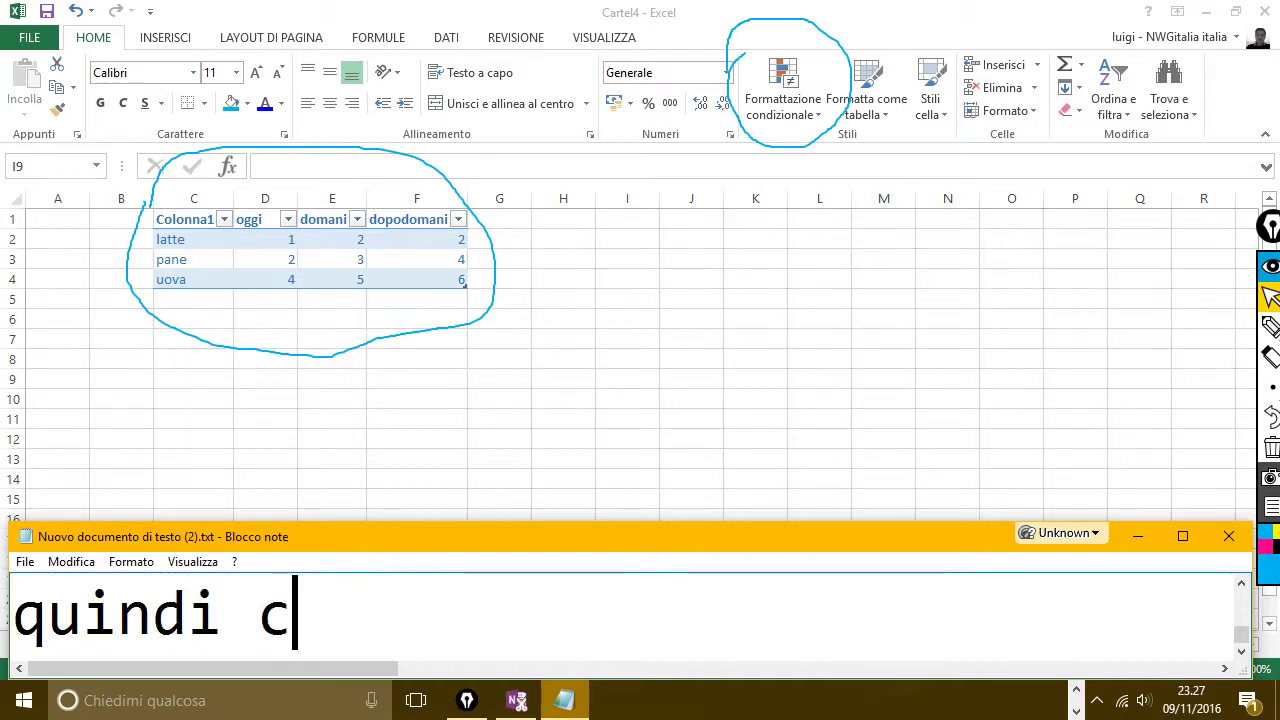
text(rearla è f)
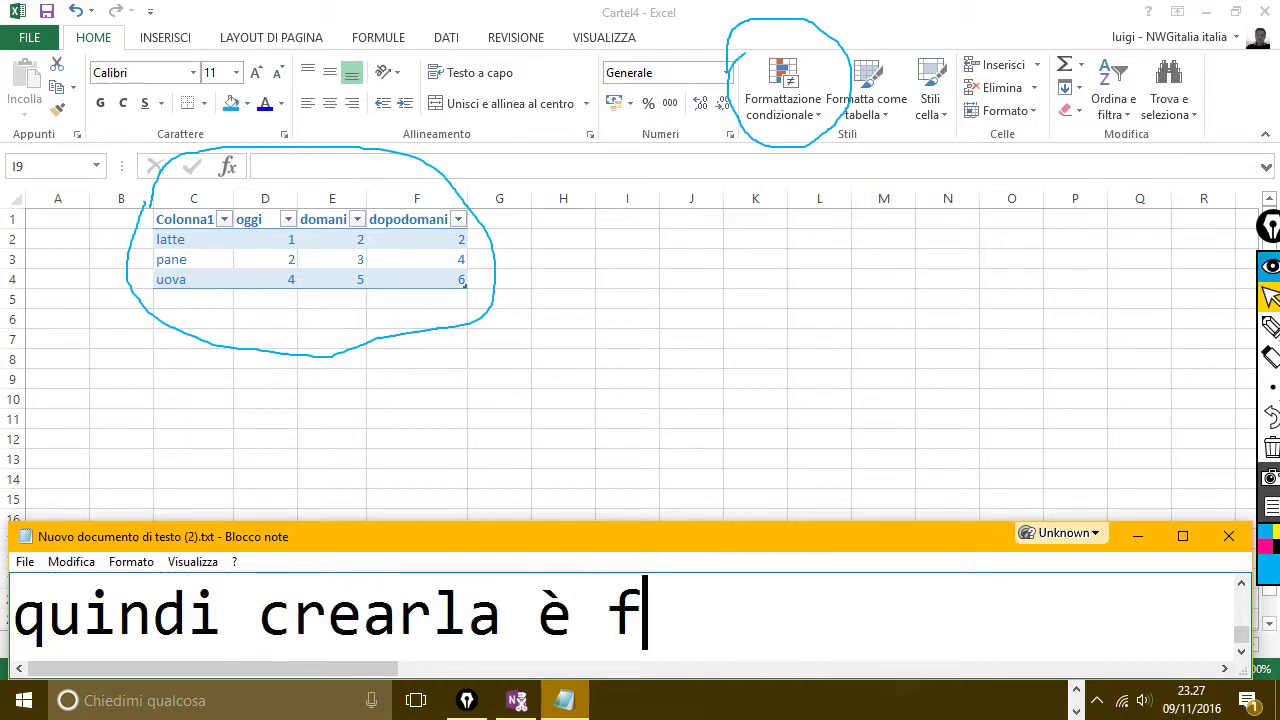
text(acile.)
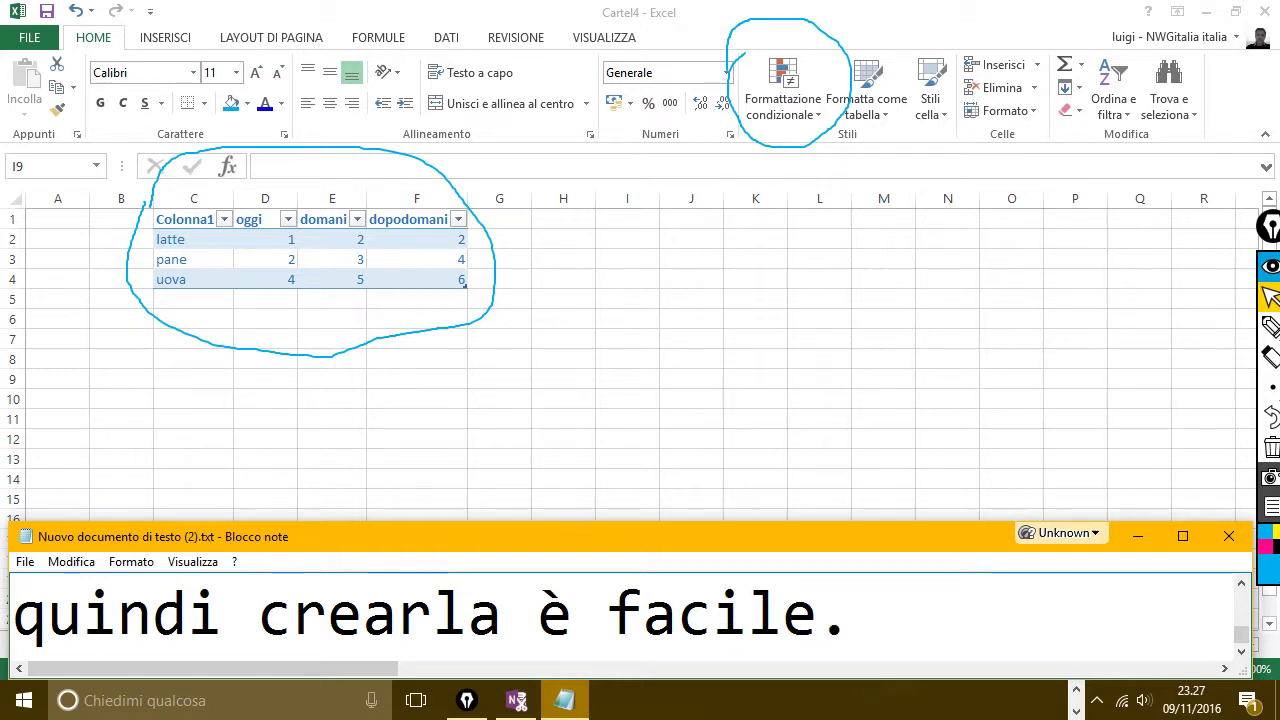
key(Return)
text(cosa possi)
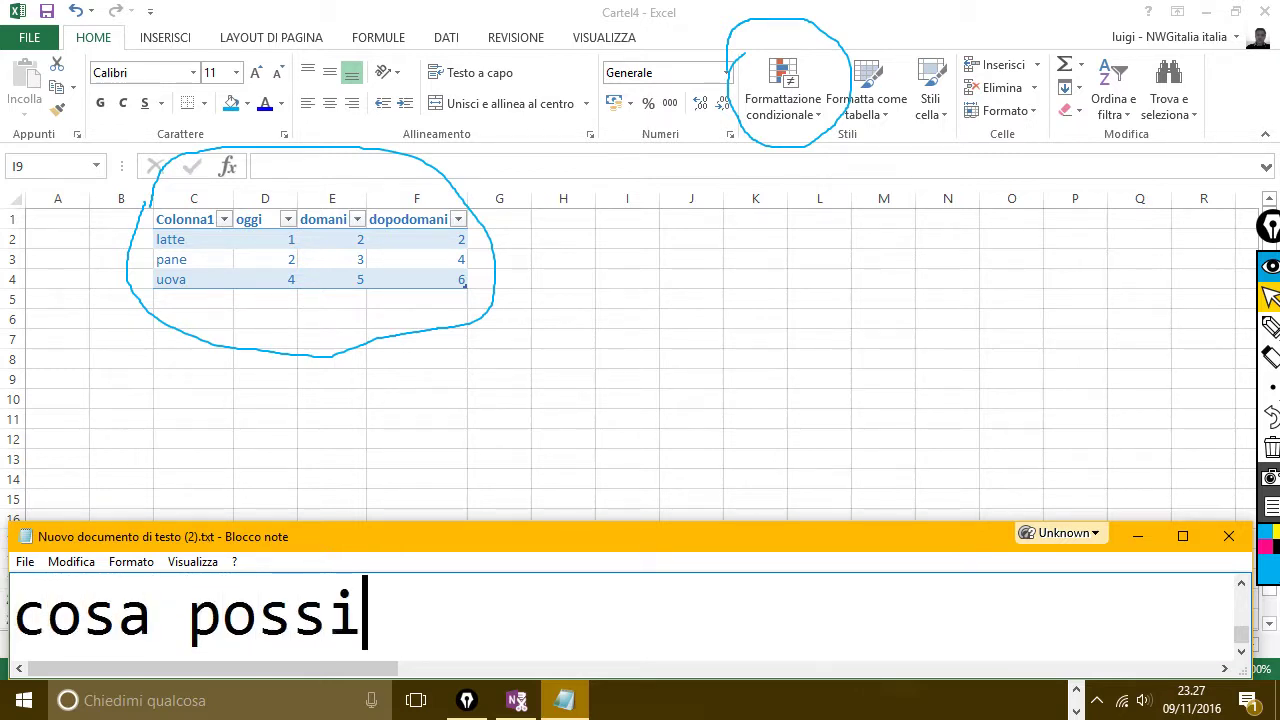
text(amo fare ora )
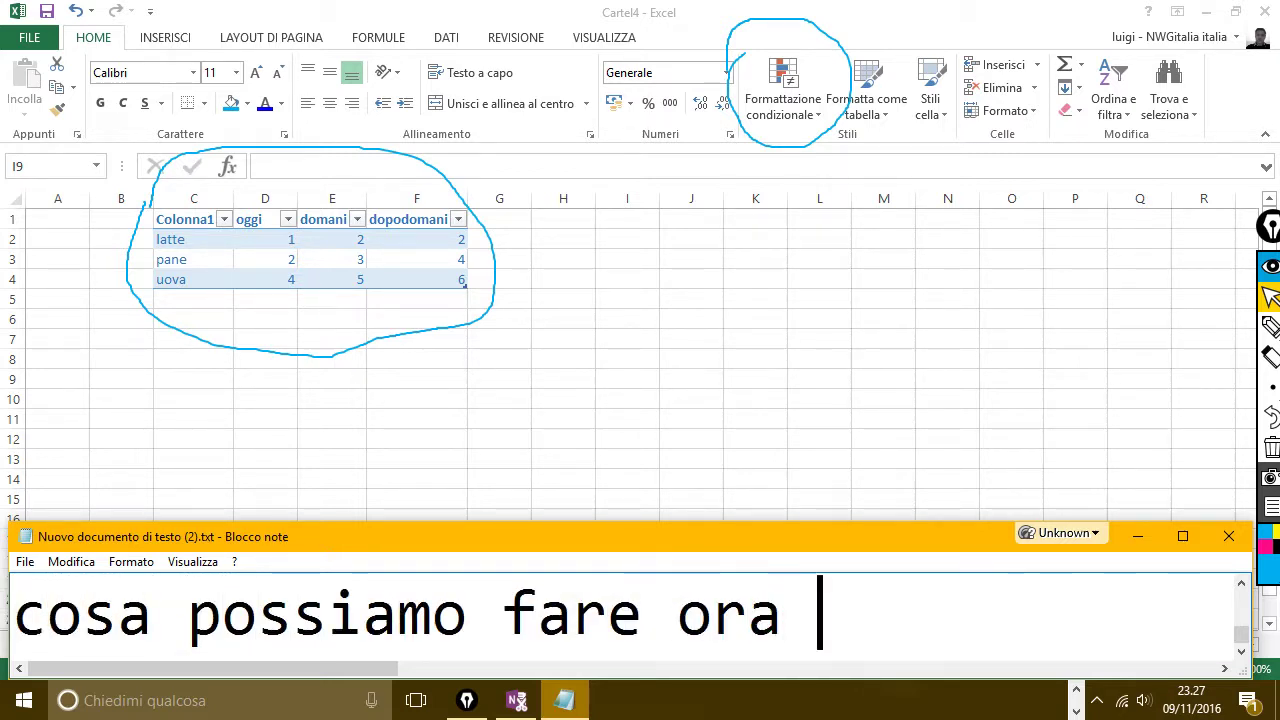
text(?)
key(Return)
- Add the line suggesting checking how many uova rows are in the table, using the filter
text(po)
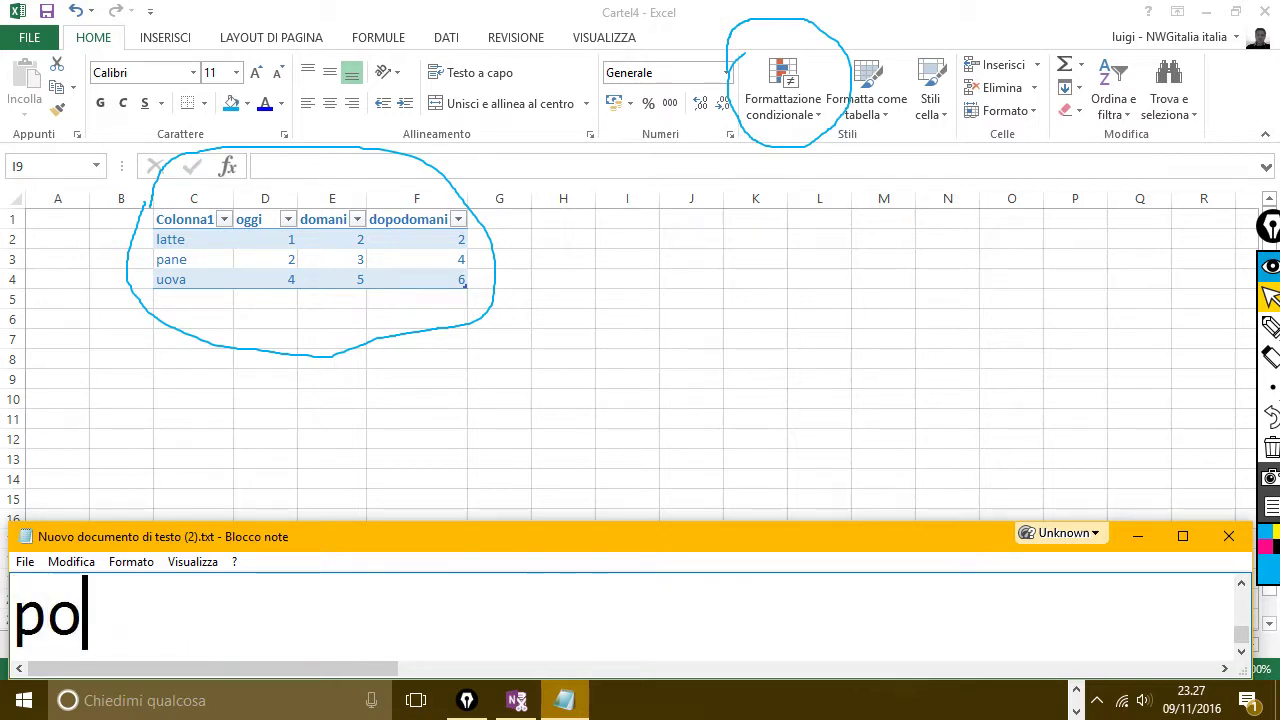
text(ssiamo ade )
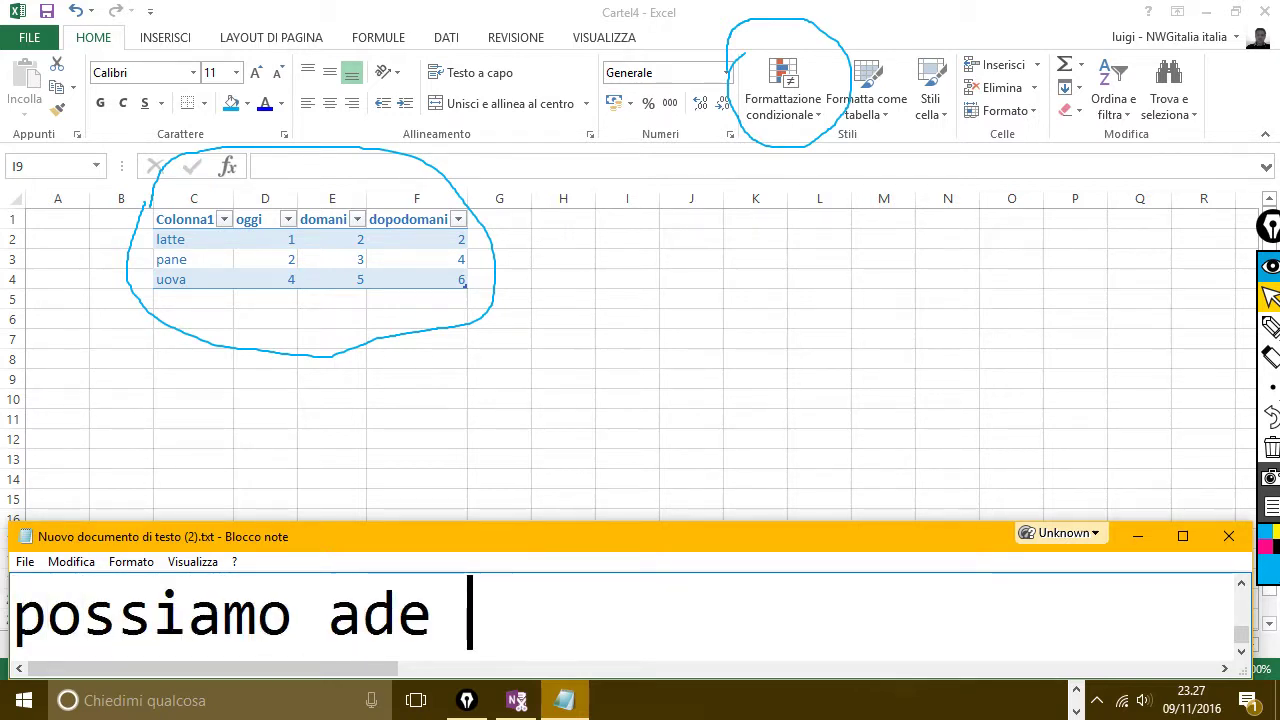
text(e)
key(BackSpace)
key(BackSpace)
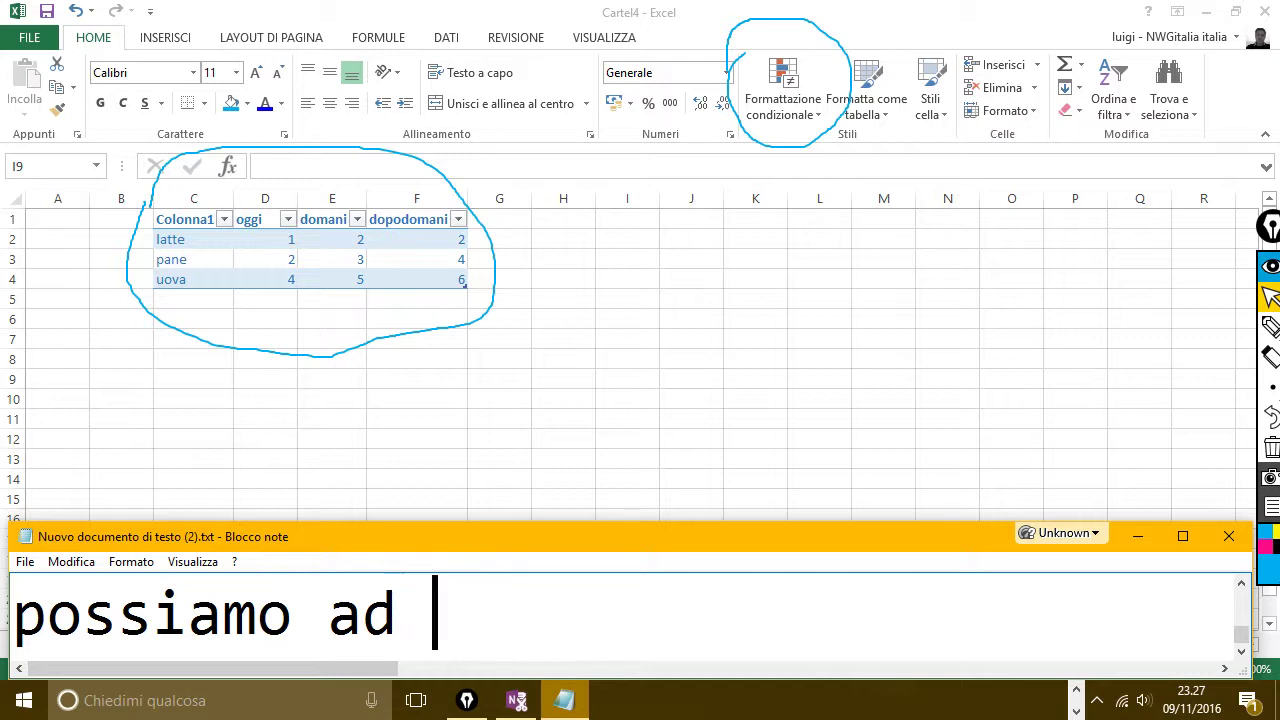
text(esempio de)
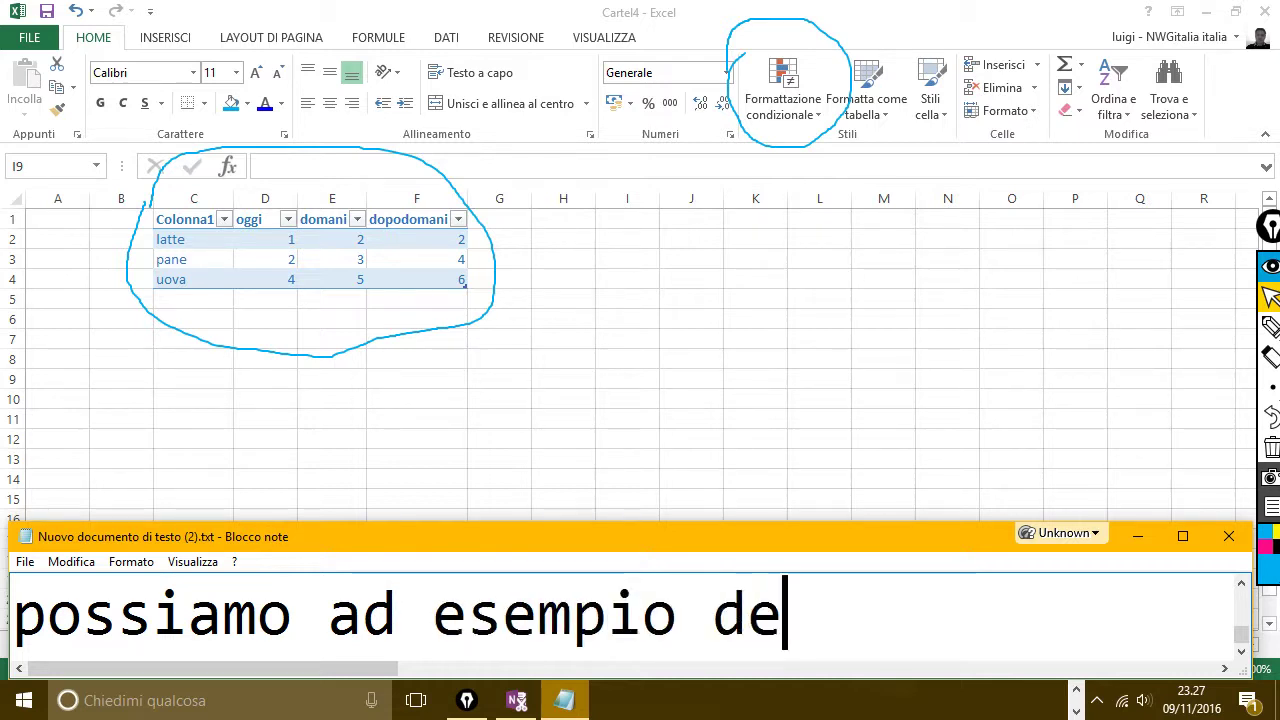
text(cidere d)
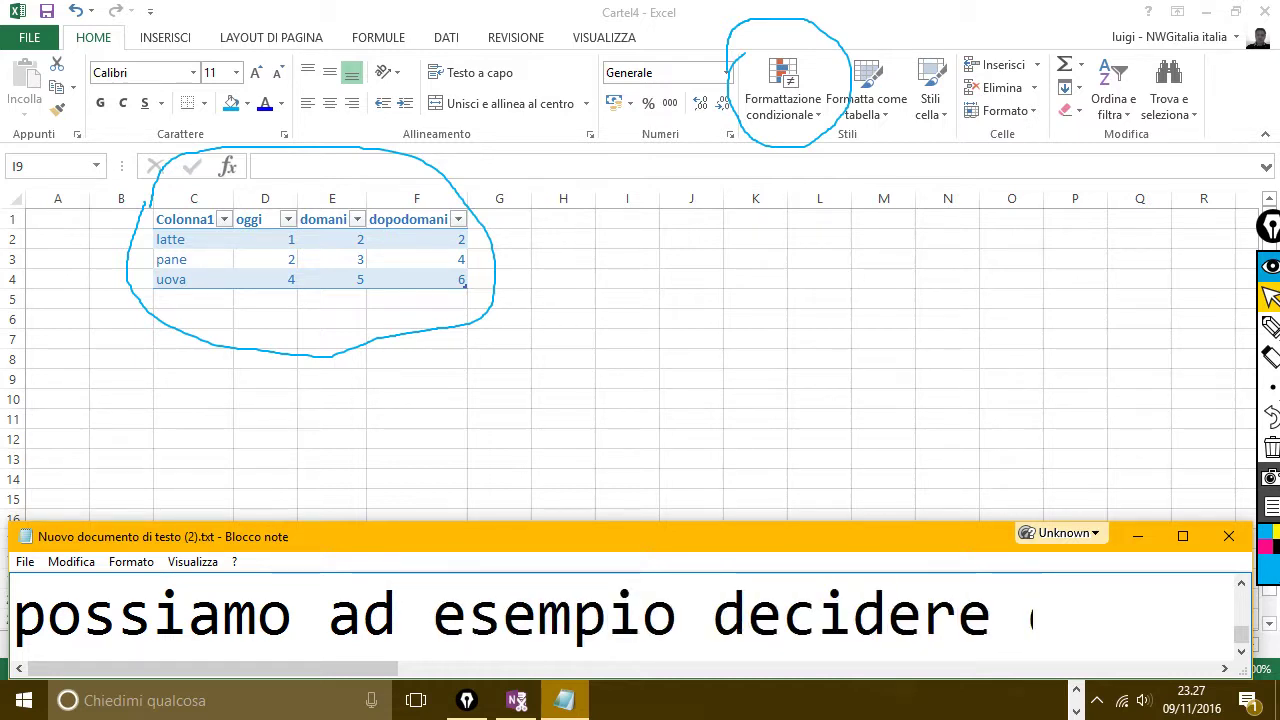
text(i vedere )
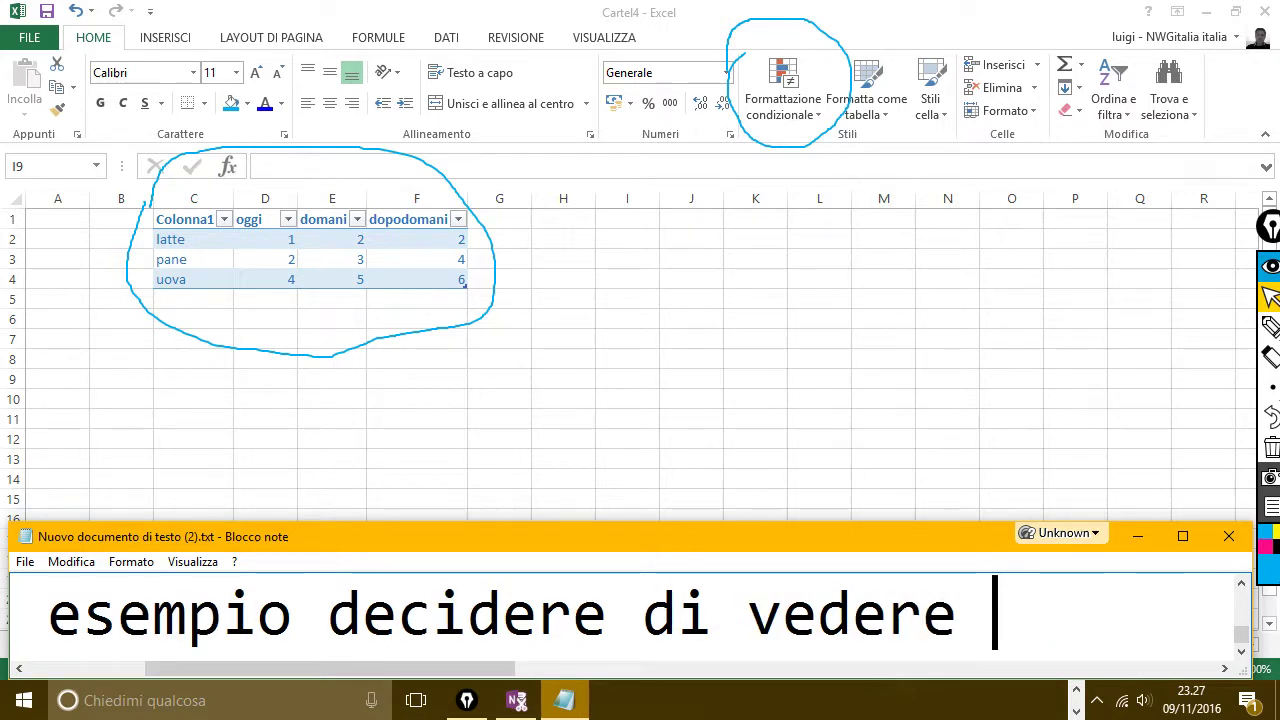
text(quante colo)
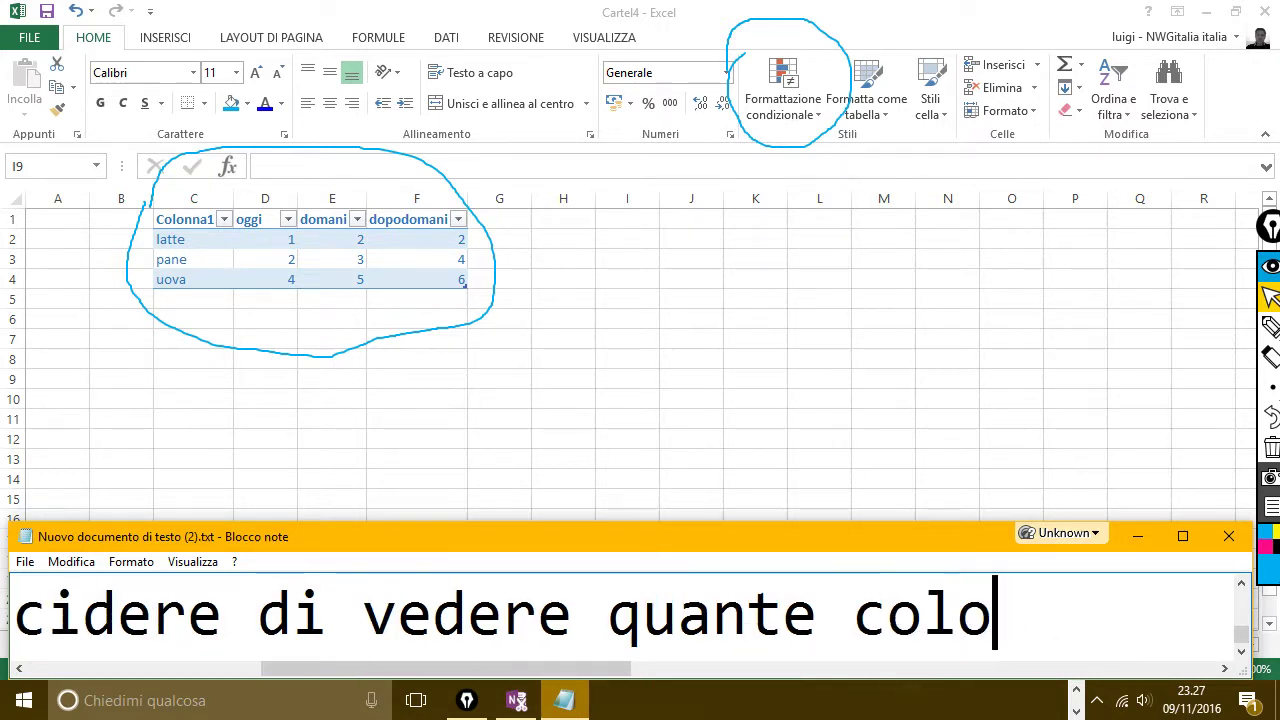
key(BackSpace)
key(BackSpace)
key(BackSpace)
key(BackSpace)
text(ri)
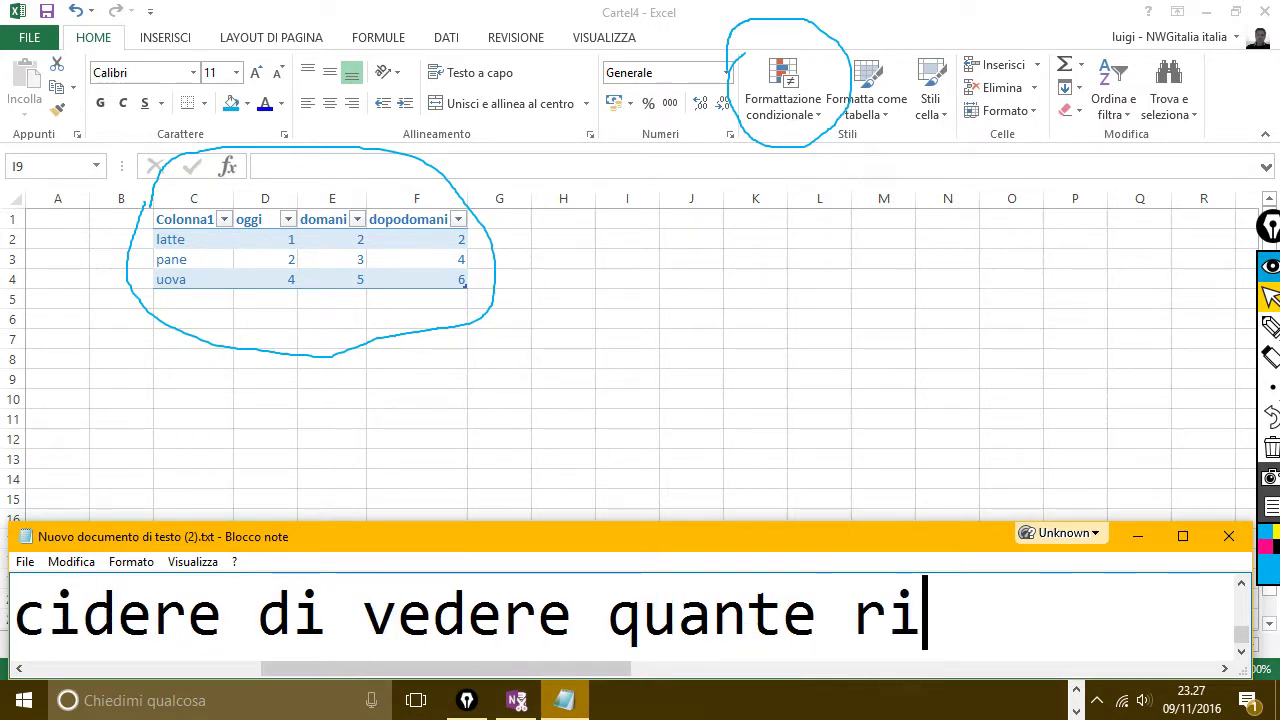
text(ghe)
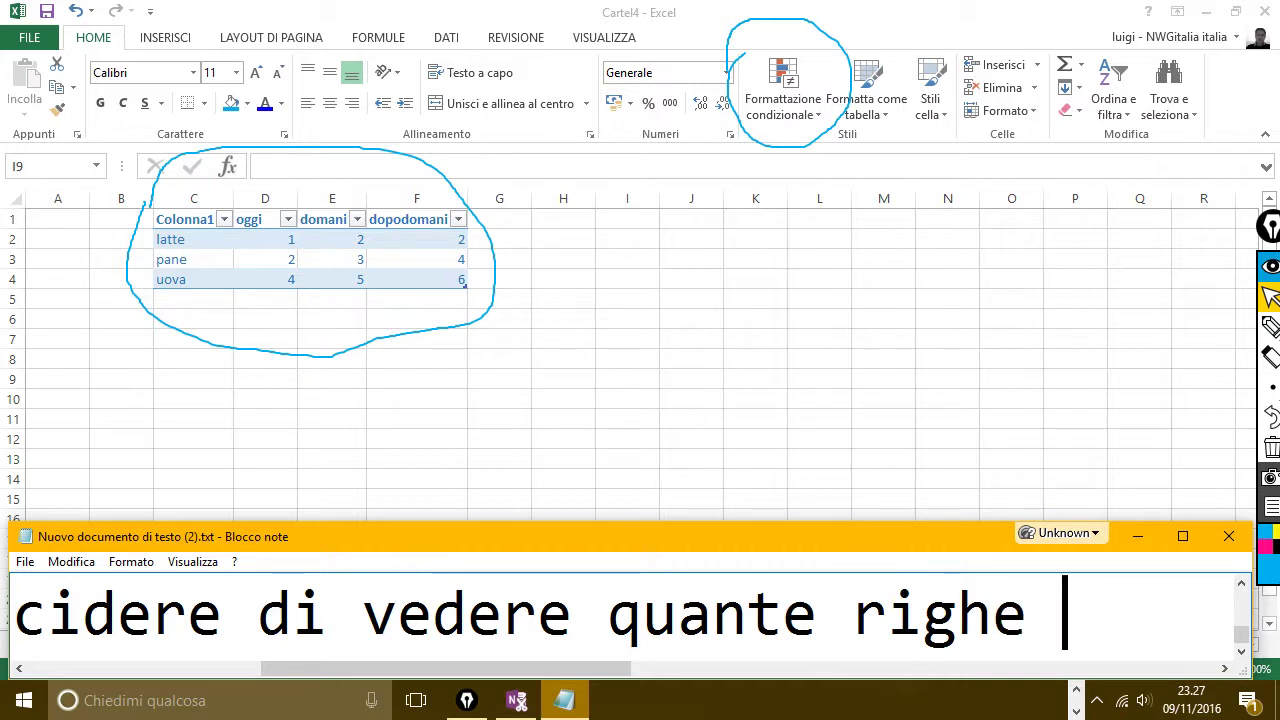
text(u)
key(BackSpace)
text(uov)
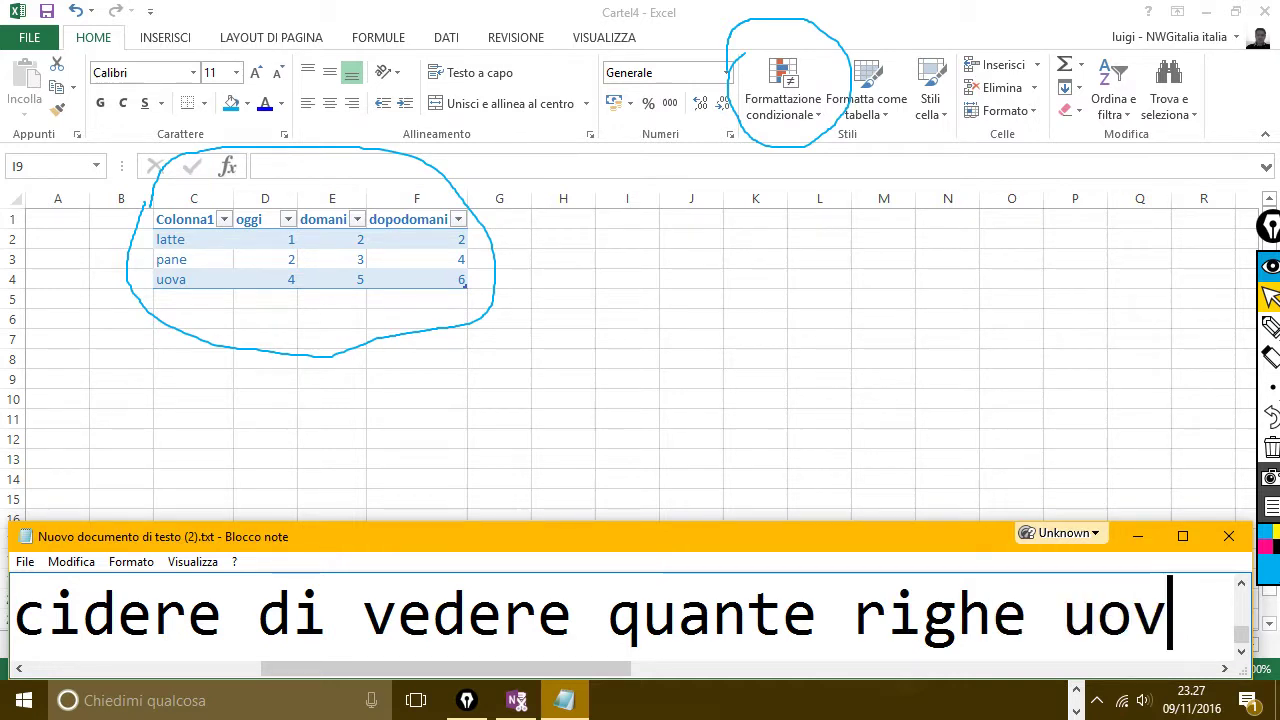
text(a ci sono en)
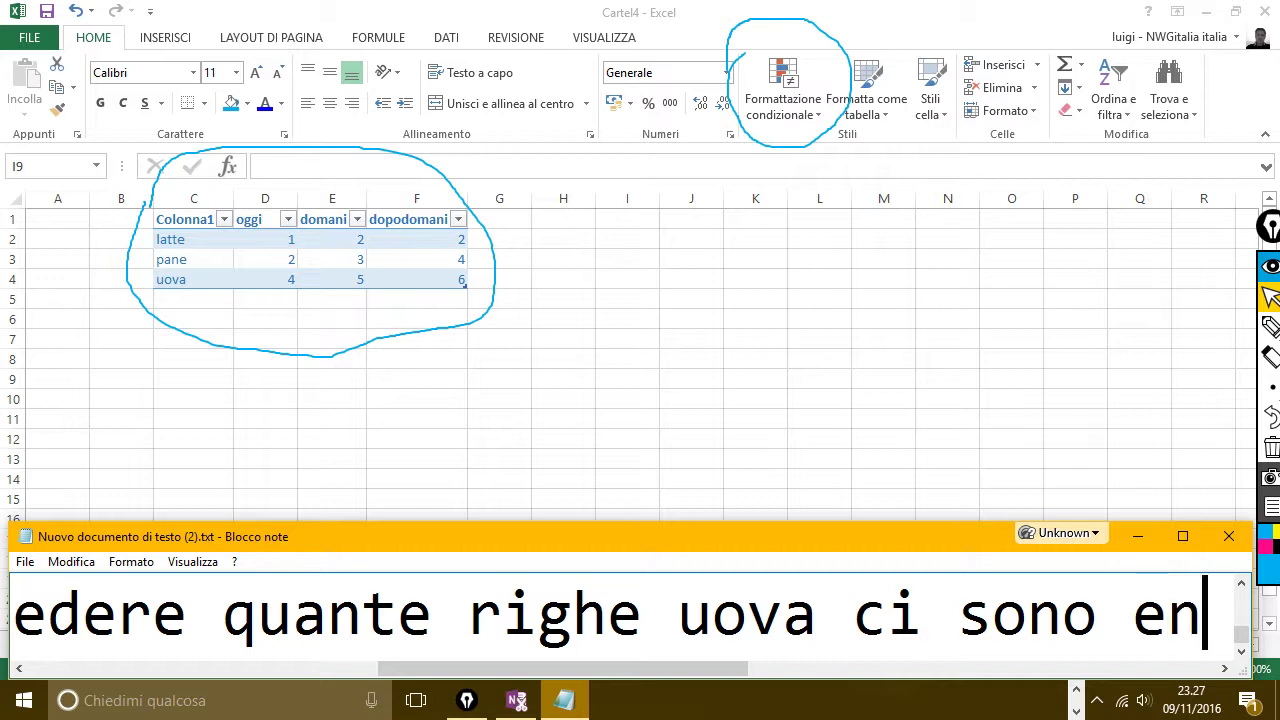
key(BackSpace)
key(BackSpace)
text(nella tab)
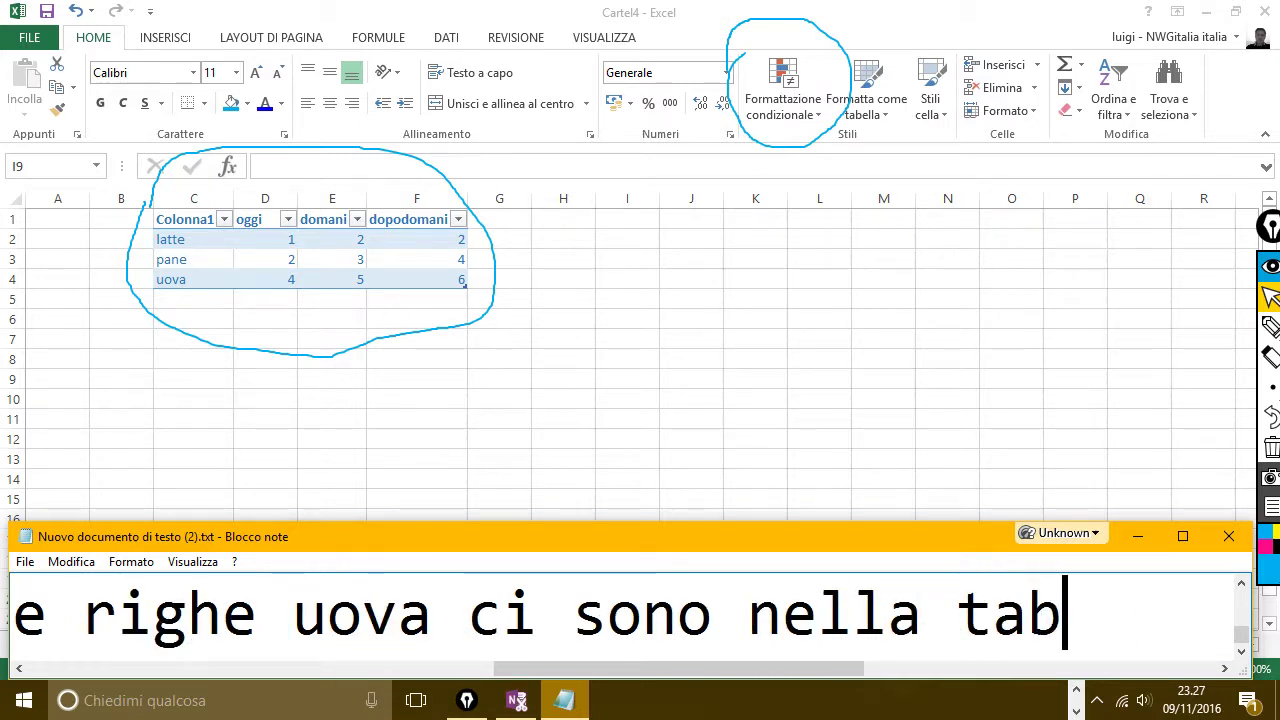
text(le)
key(BackSpace)
key(BackSpace)
text(ella, )
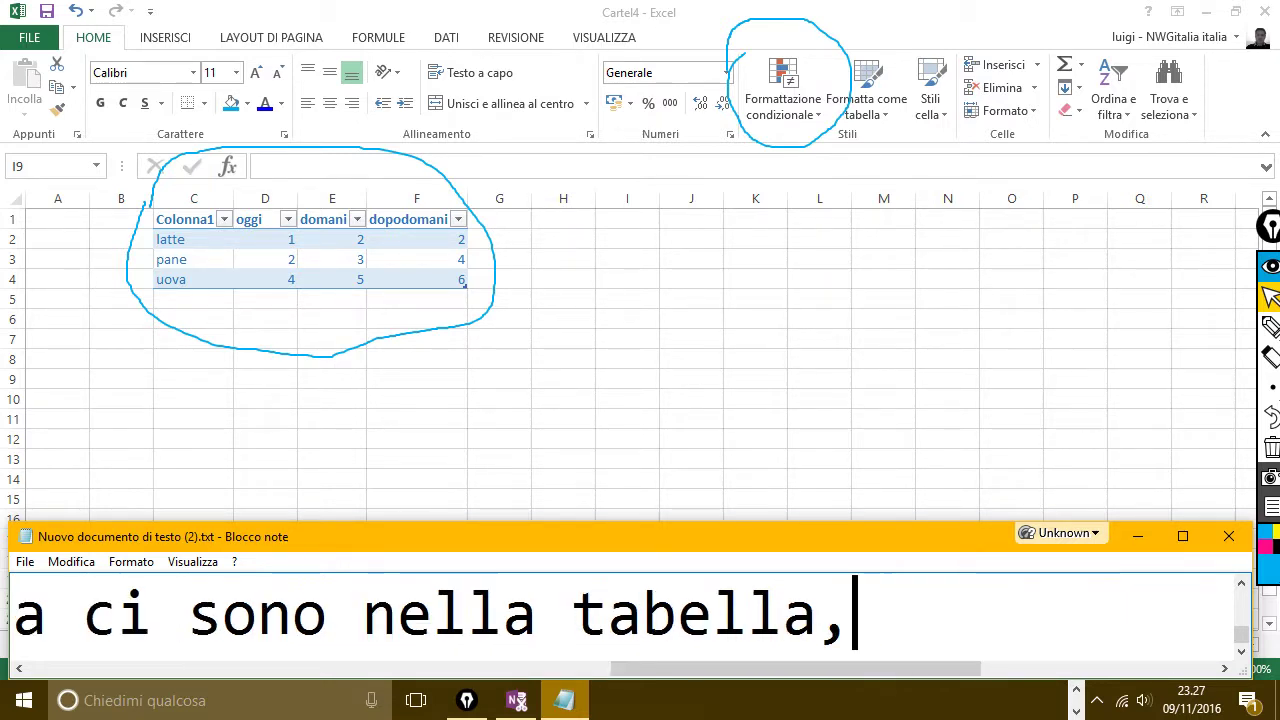
text(usando il fi)
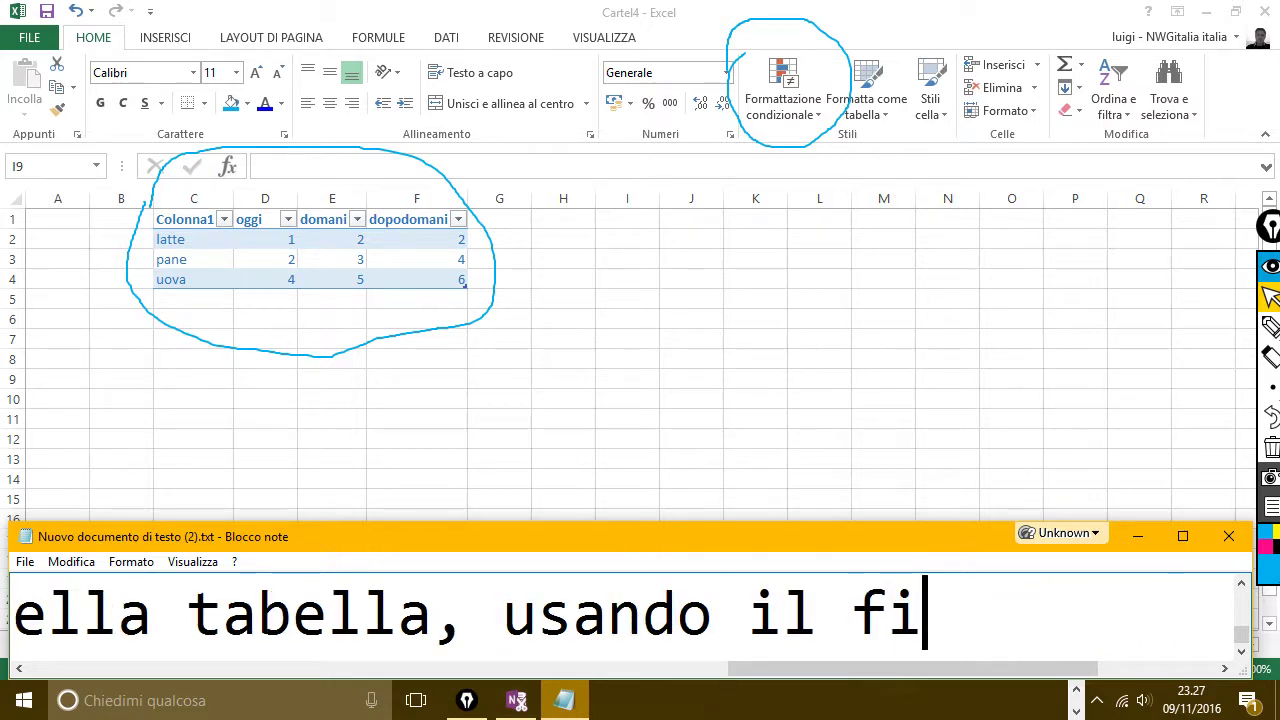
text(ltro.)
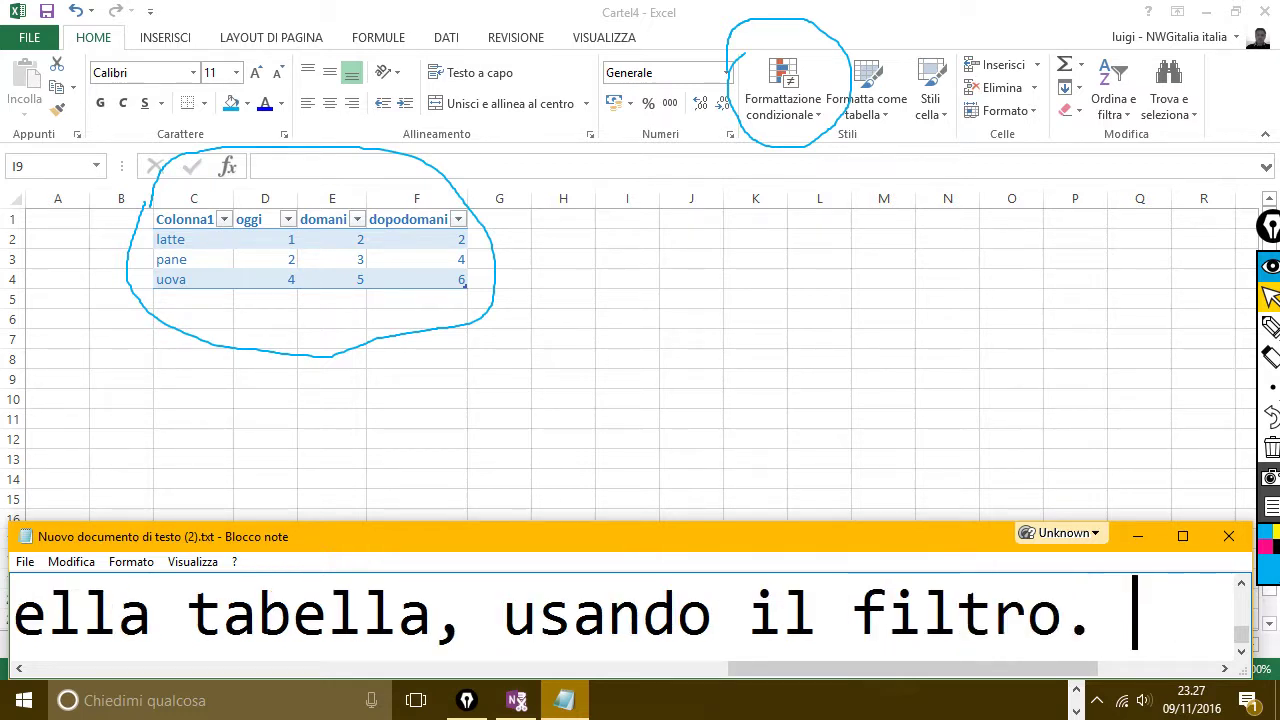
- Start a new line reading 'come hai visto sono uscite delle freccette qui'
key(Return)
text(come hai vi)
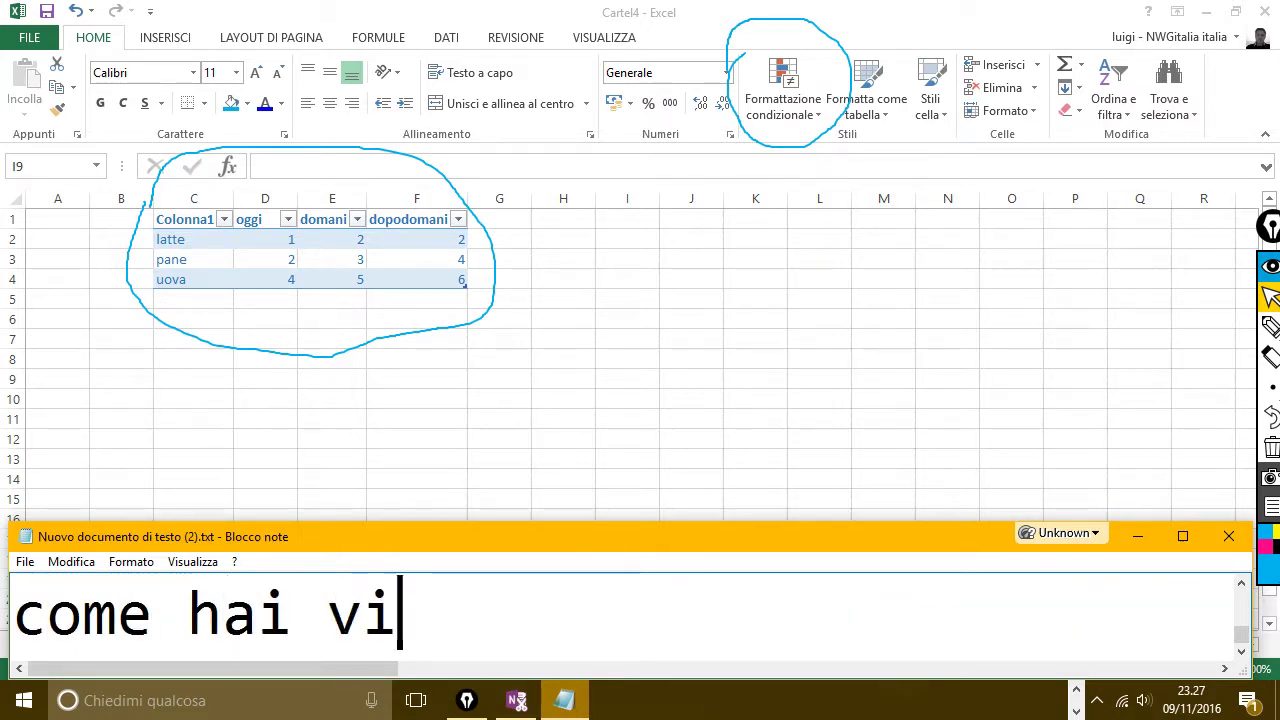
text(sto s)
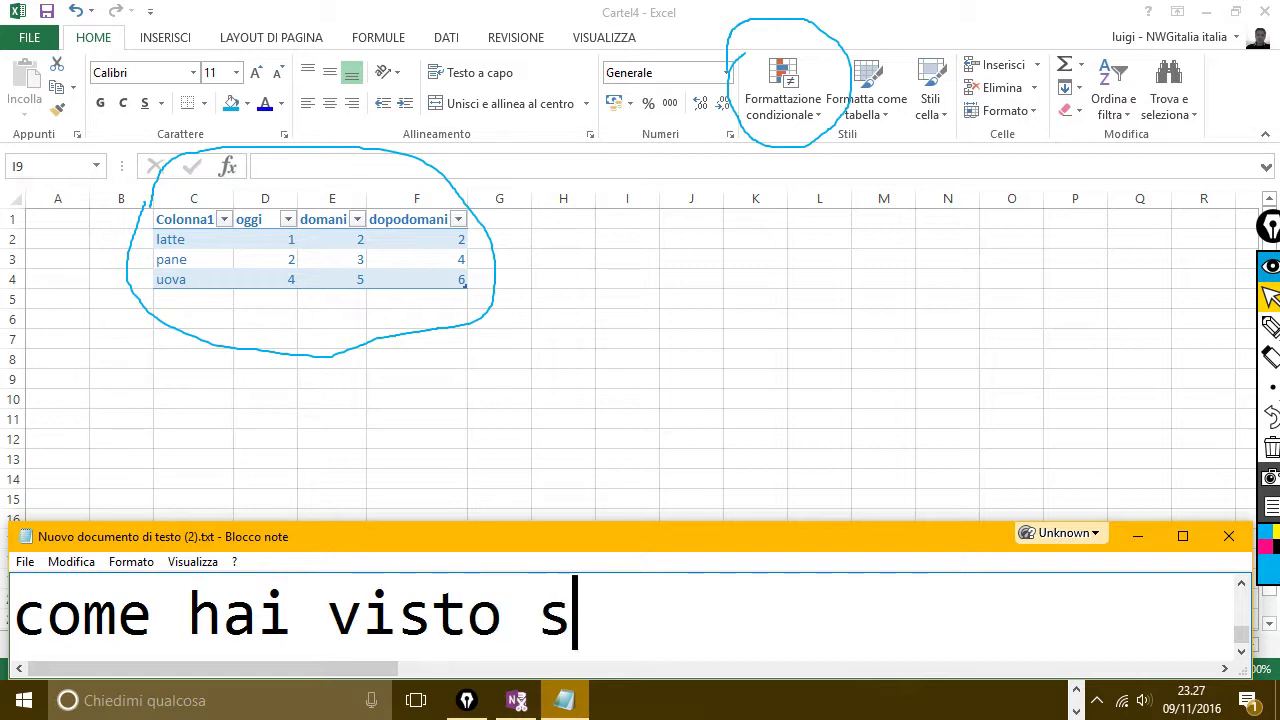
text(ono uscite )
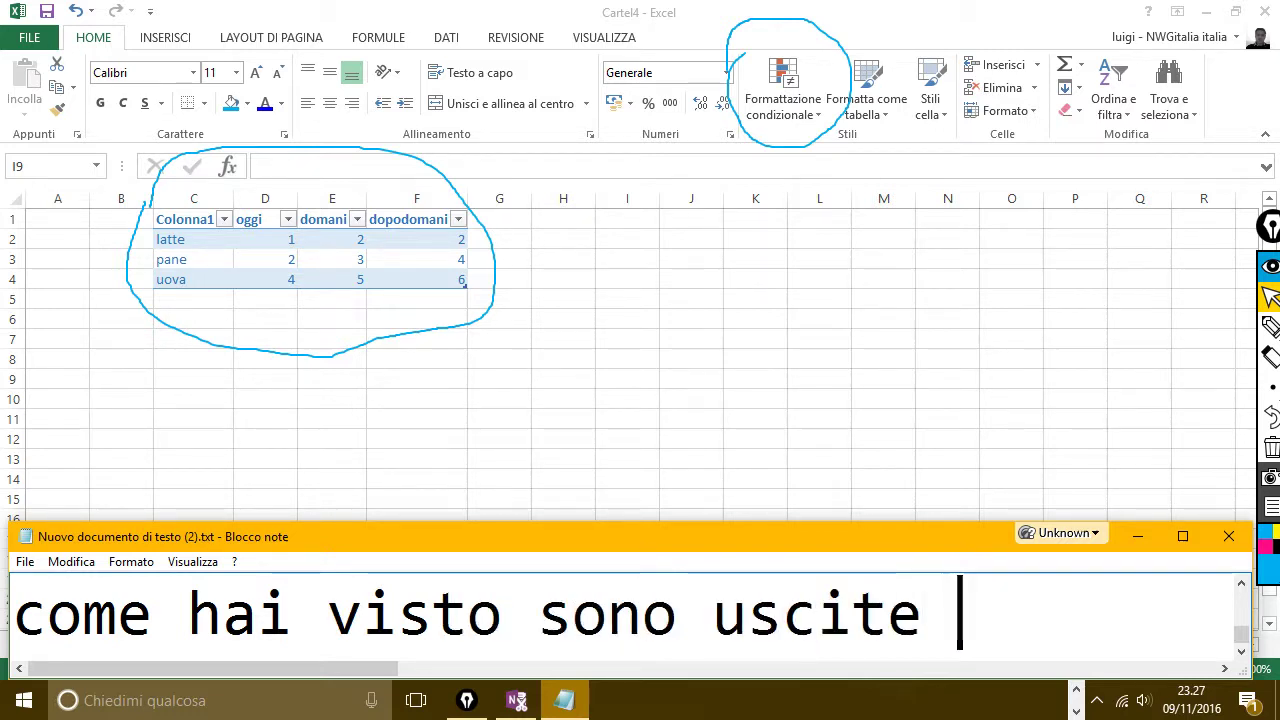
text(delel fre)
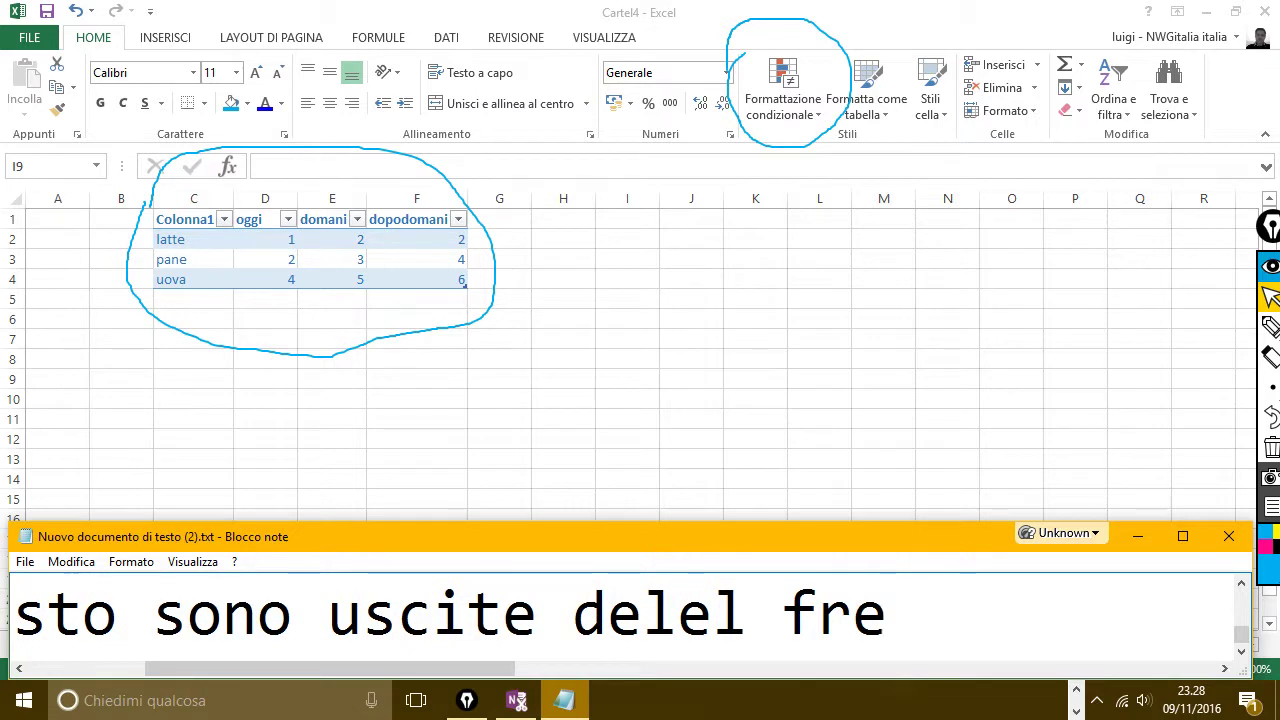
key(BackSpace)
key(BackSpace)
key(BackSpace)
key(BackSpace)
key(BackSpace)
key(BackSpace)
text(le f)
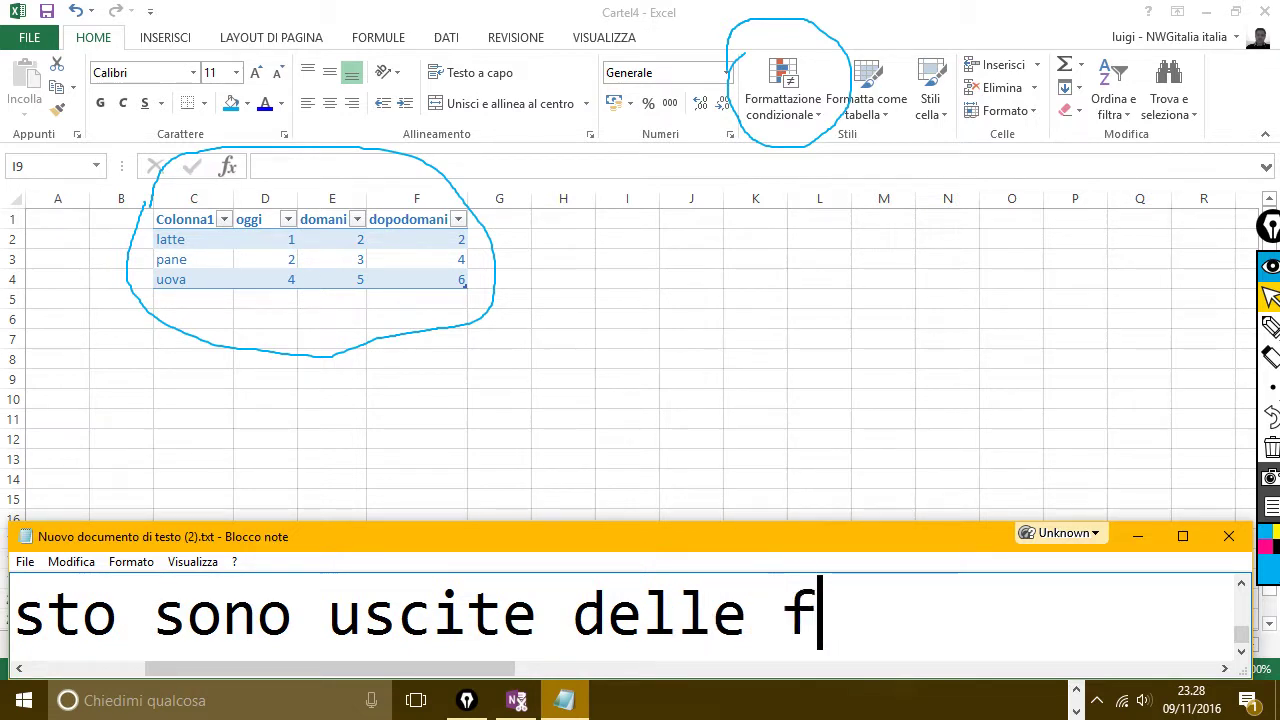
text(reccette qu)
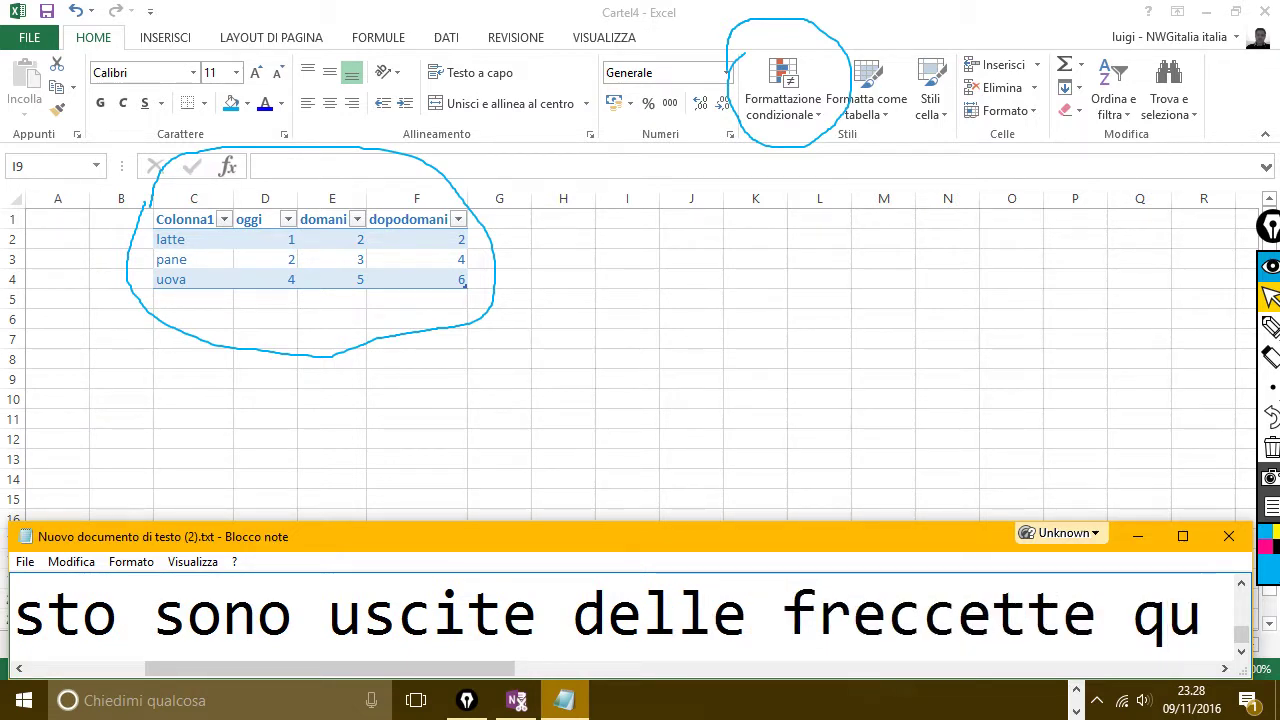
text(i)
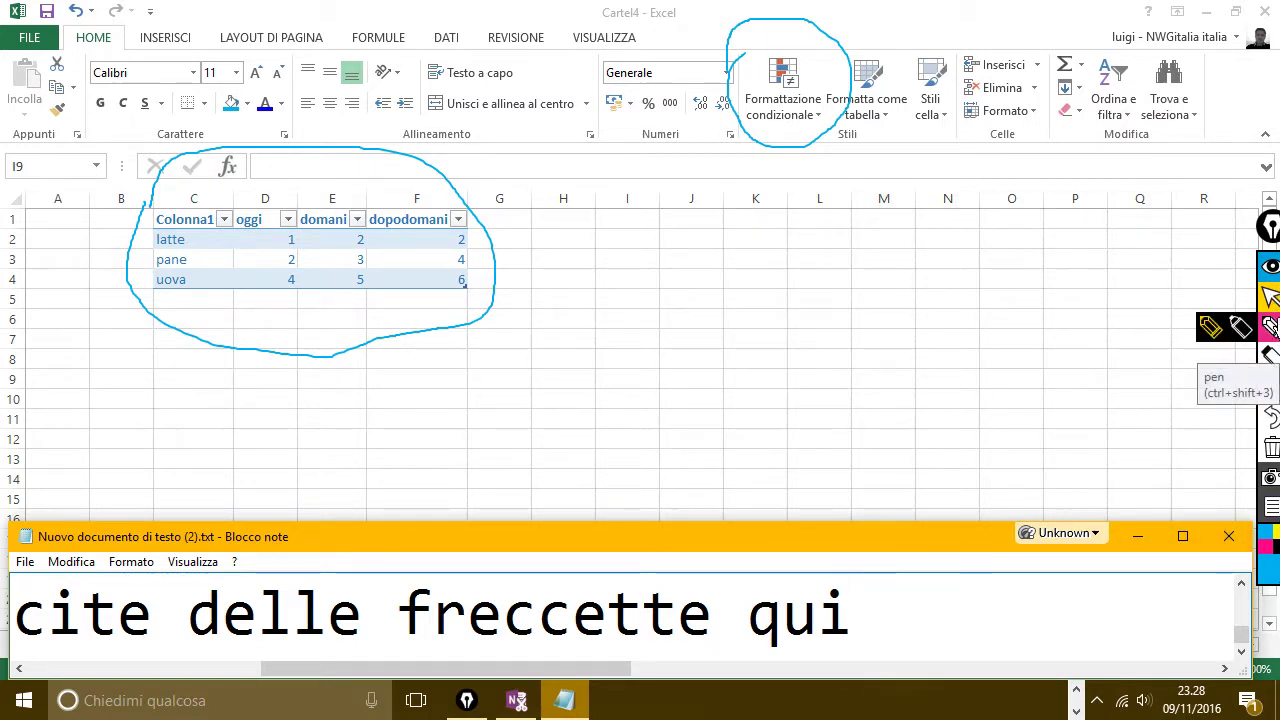
- Draw an ink arrow pointing at the table's header row, then stop annotating
click(1270, 328)
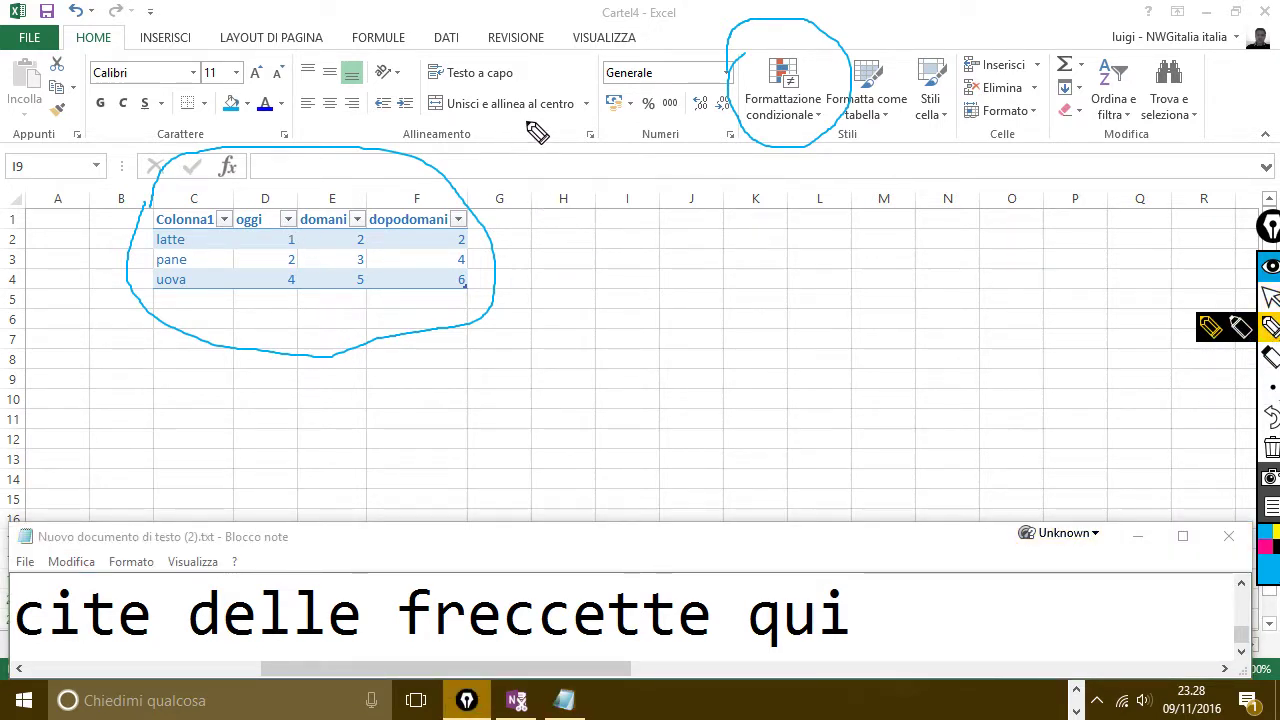
drag(529, 115, 498, 160)
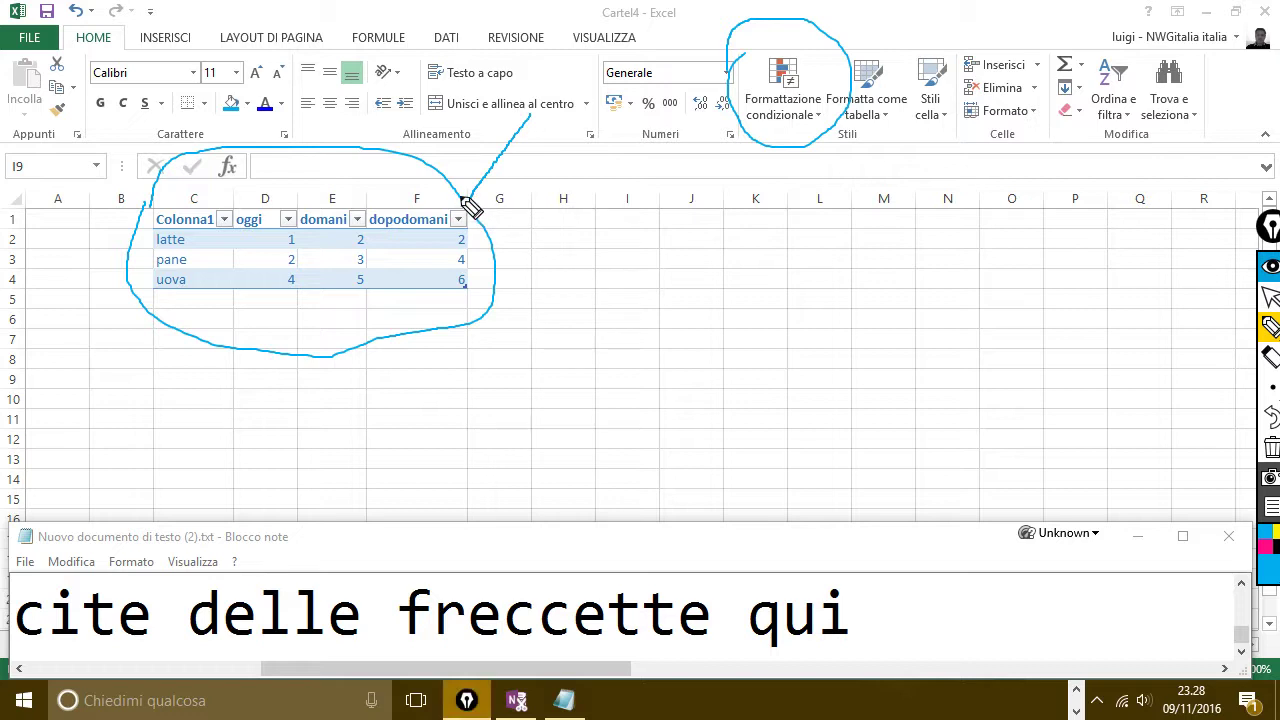
click(1270, 297)
- End the caption with '.', add 'ora ti faccio vedere come si usano.', and hide the ink annotations
click(863, 614)
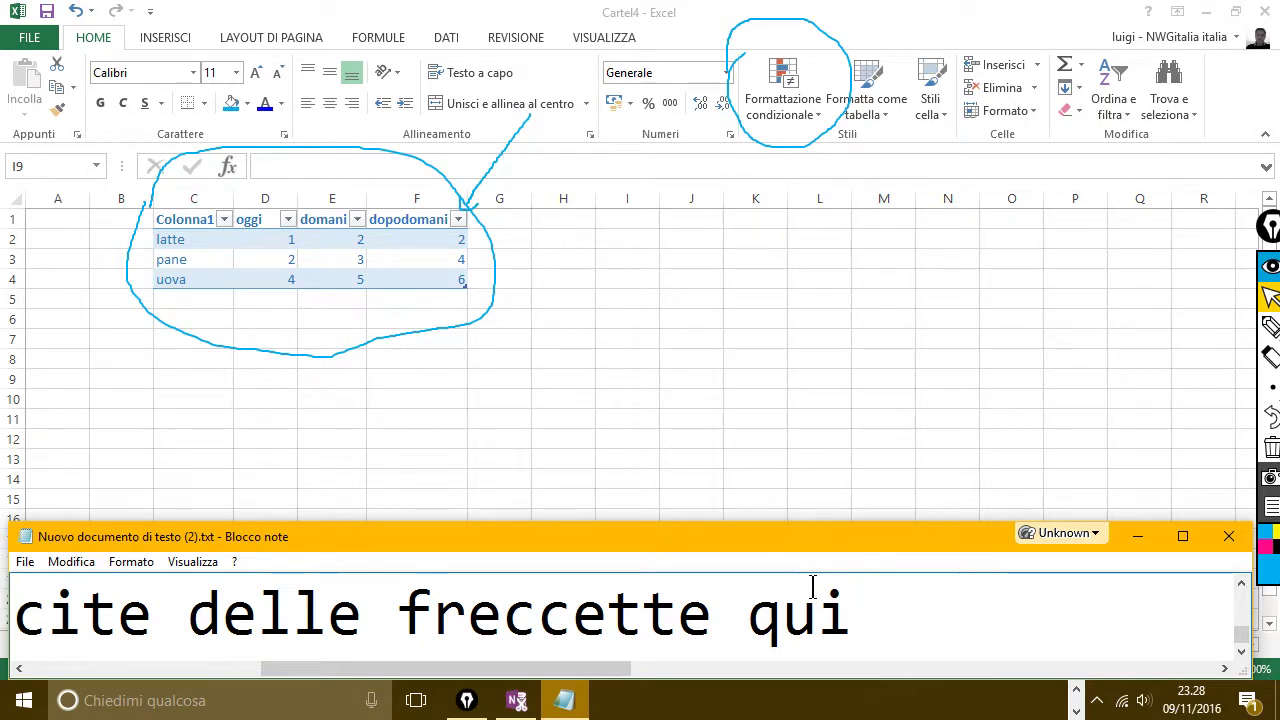
text(.)
key(Return)
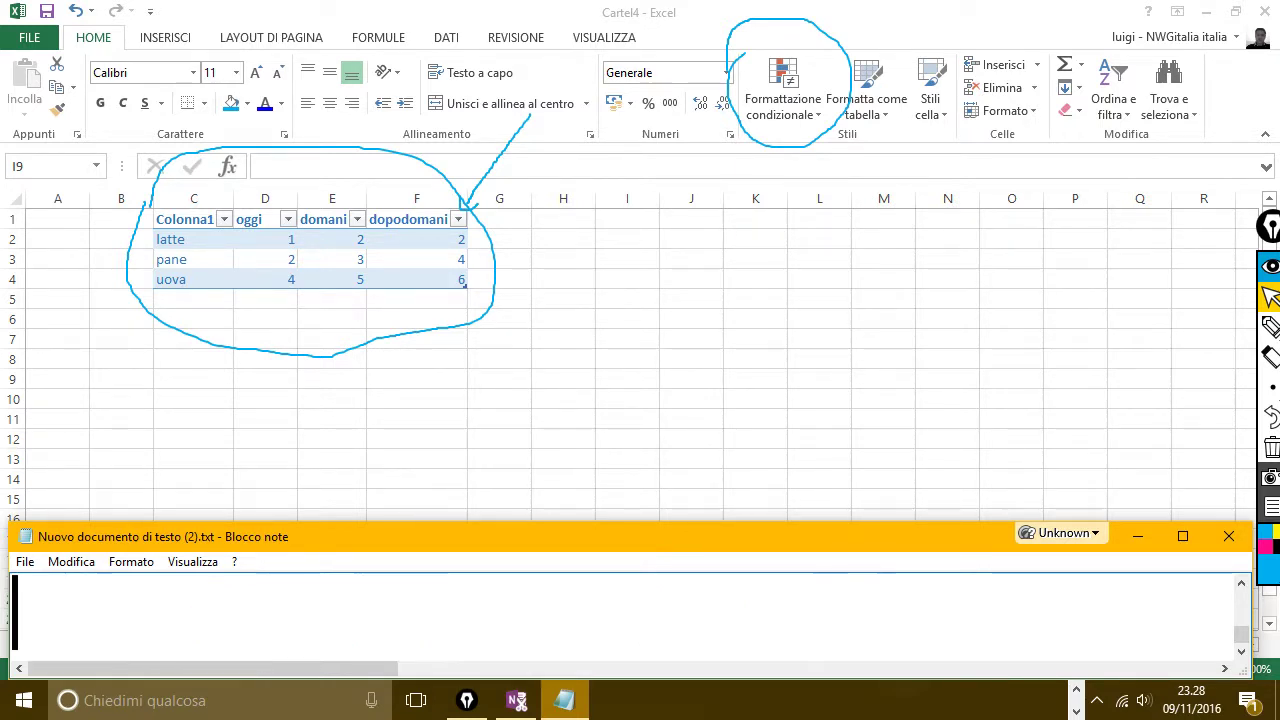
text(ora ti)
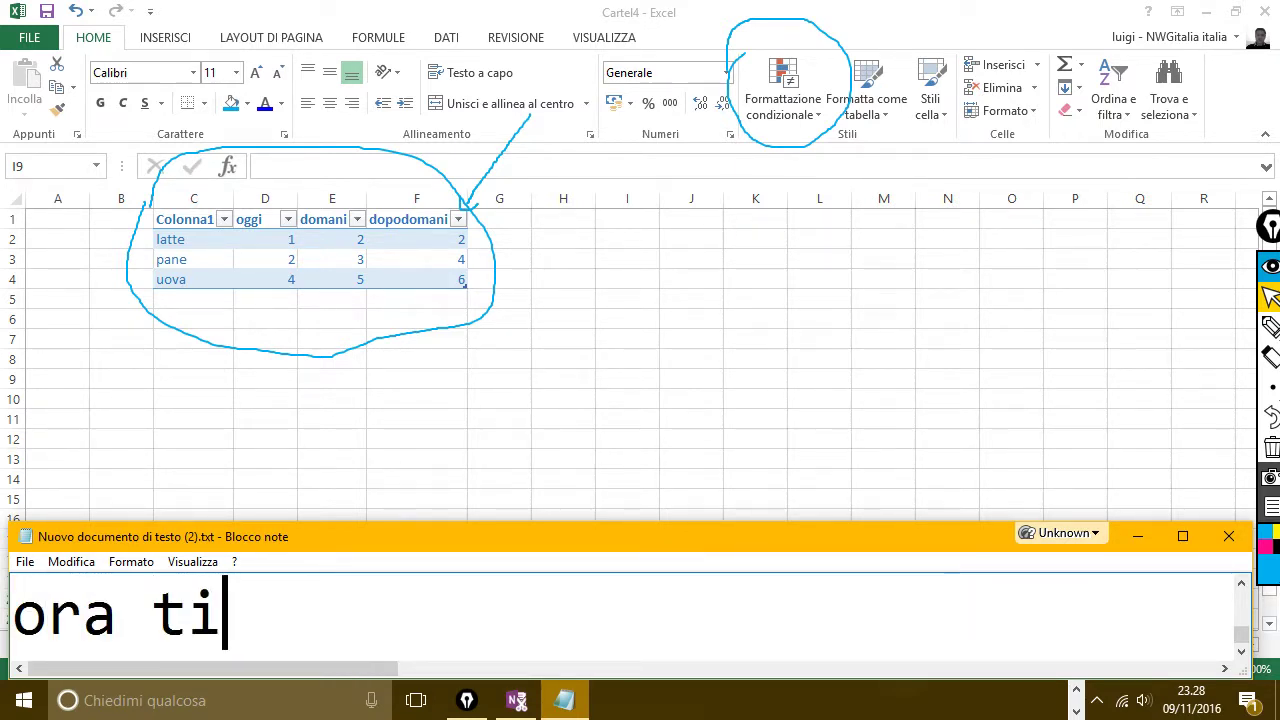
text( faccio vedere )
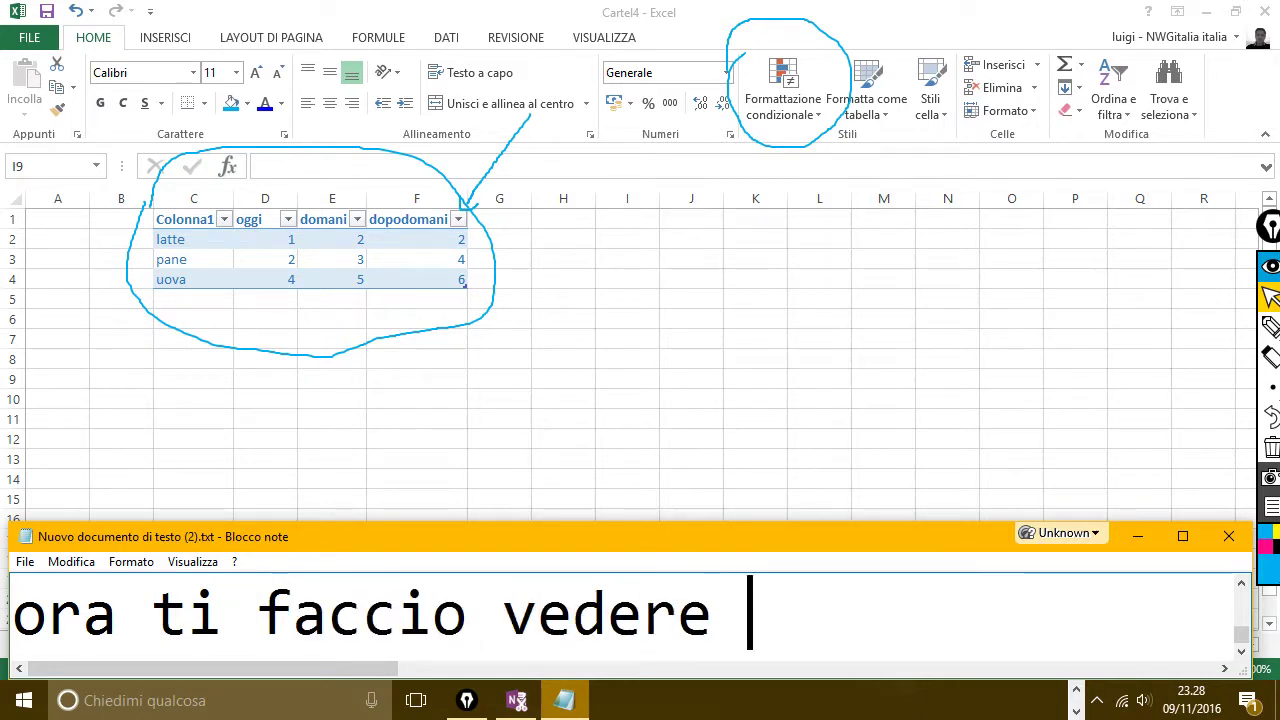
text(come si usan)
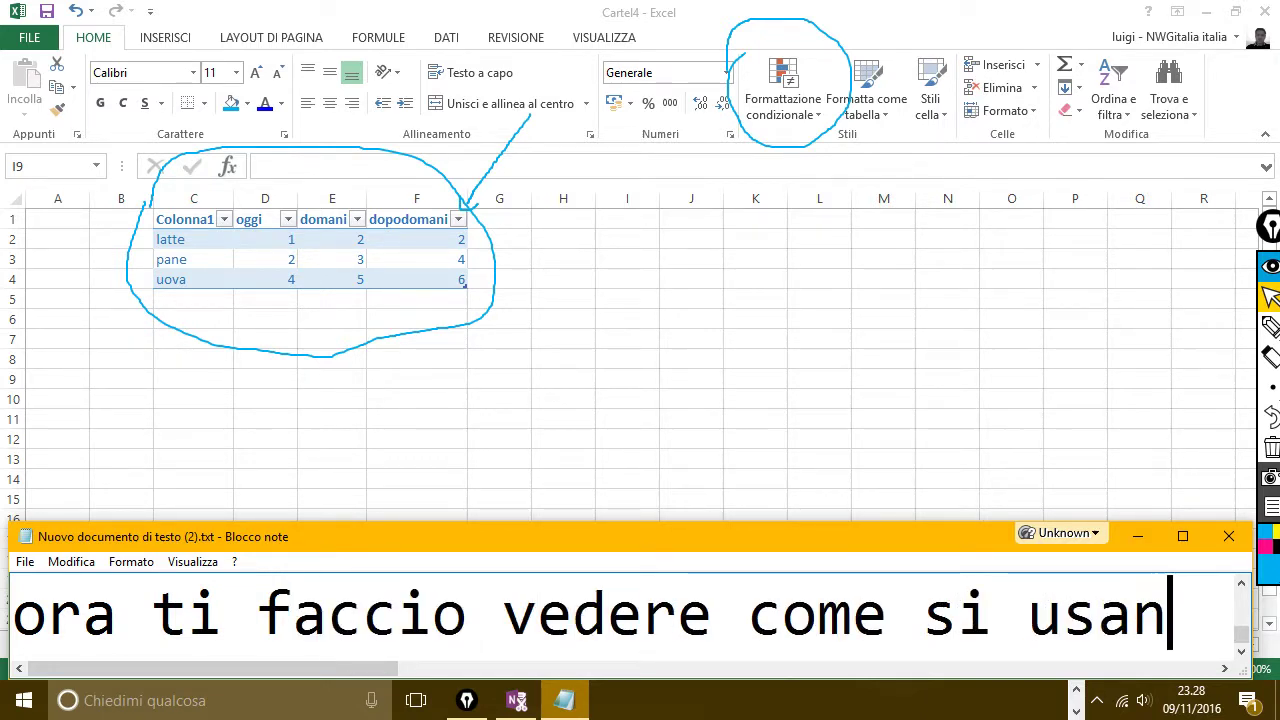
text(o.)
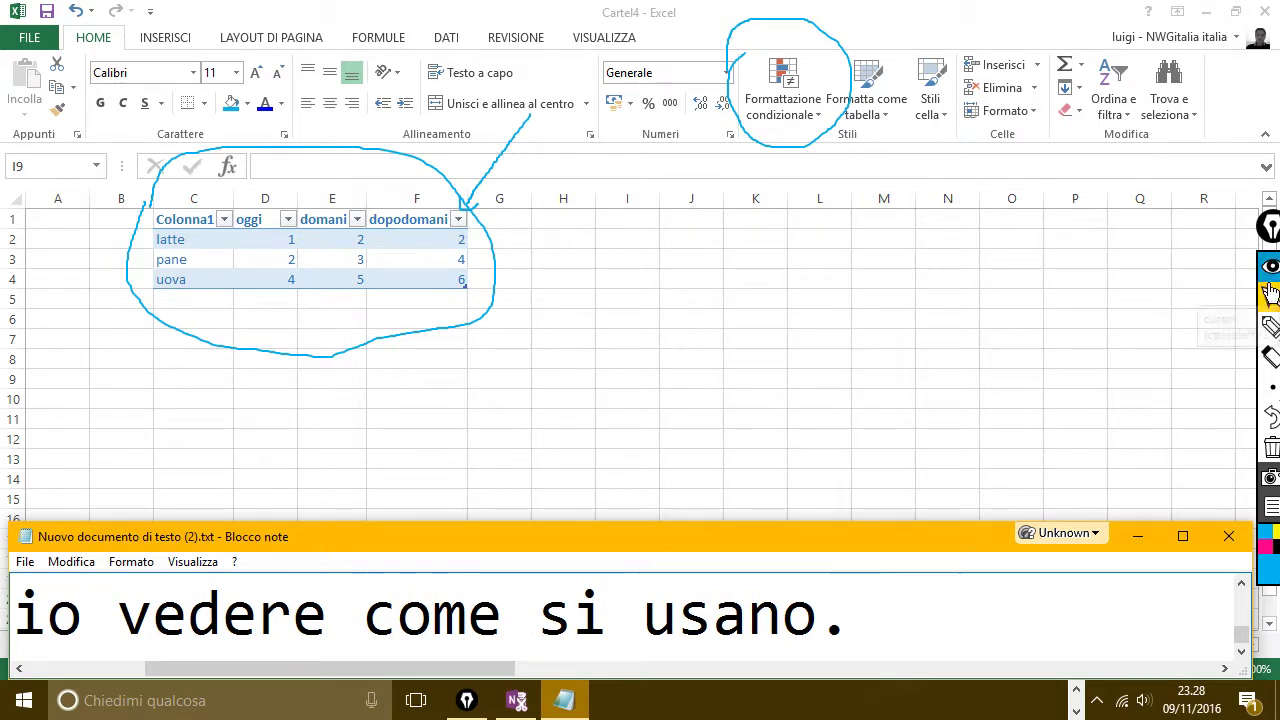
click(1270, 266)
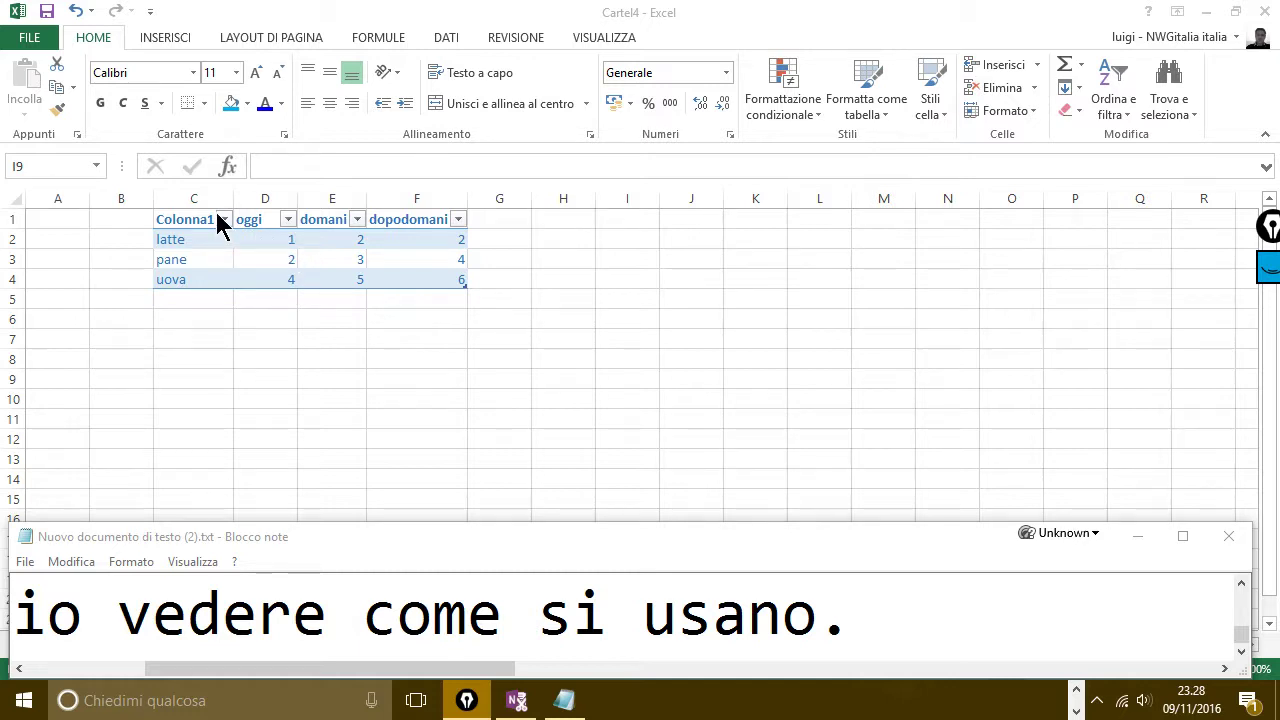
click(356, 220)
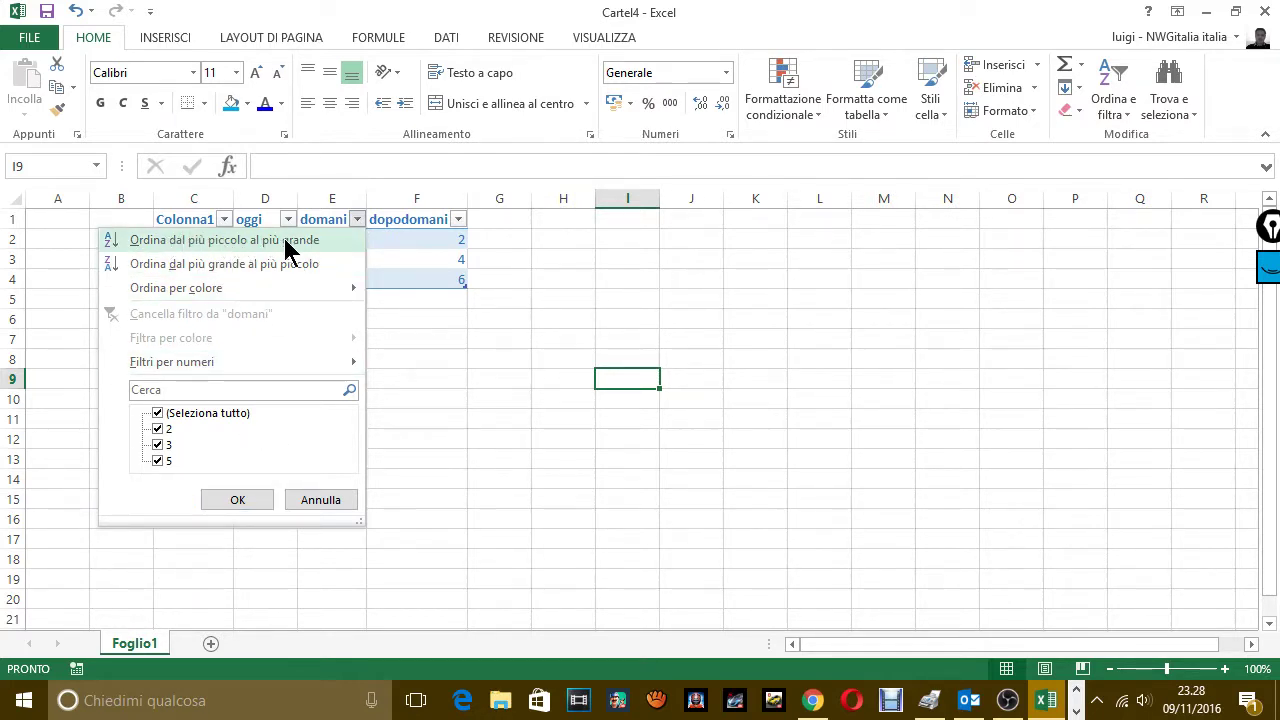
mouse_move(213, 297)
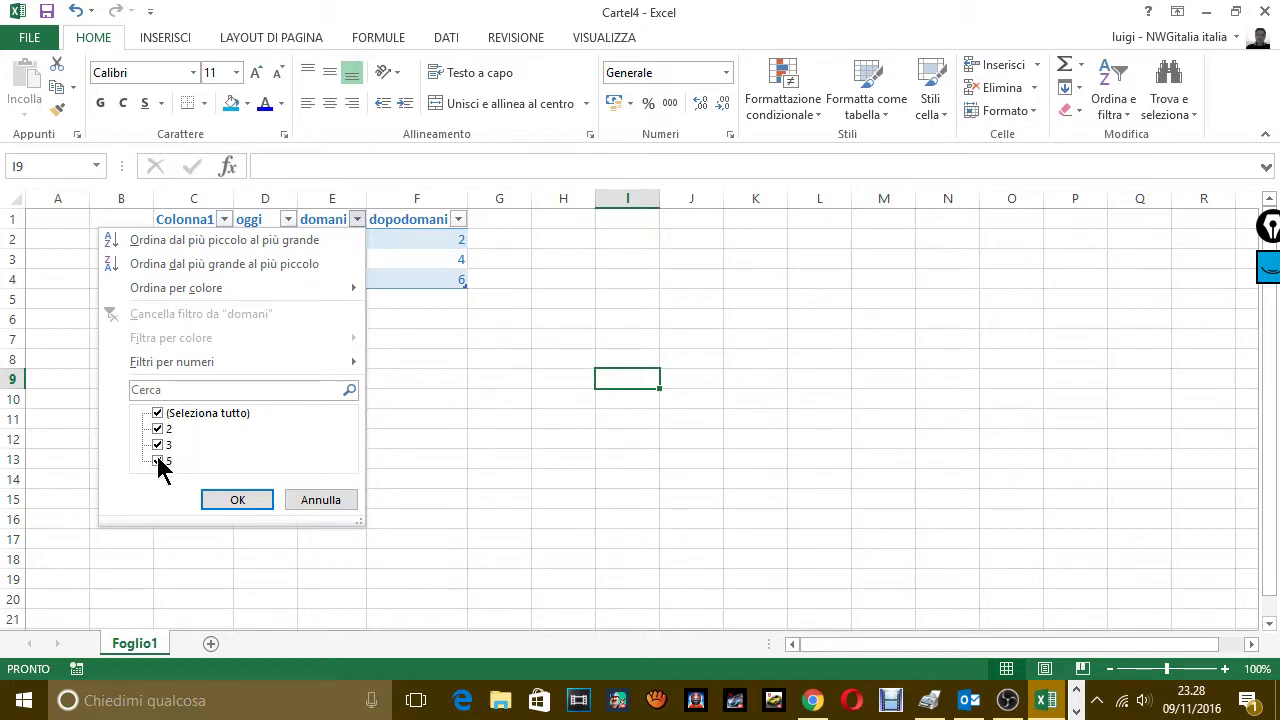
click(318, 484)
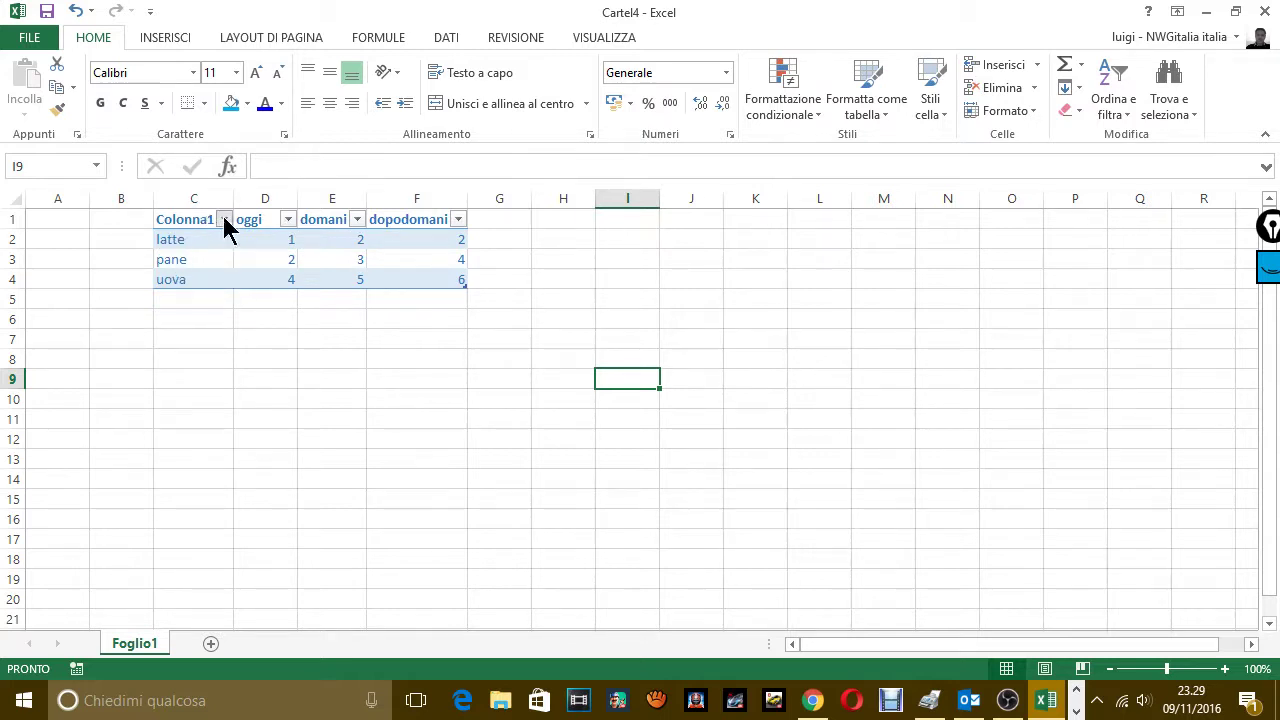
click(224, 221)
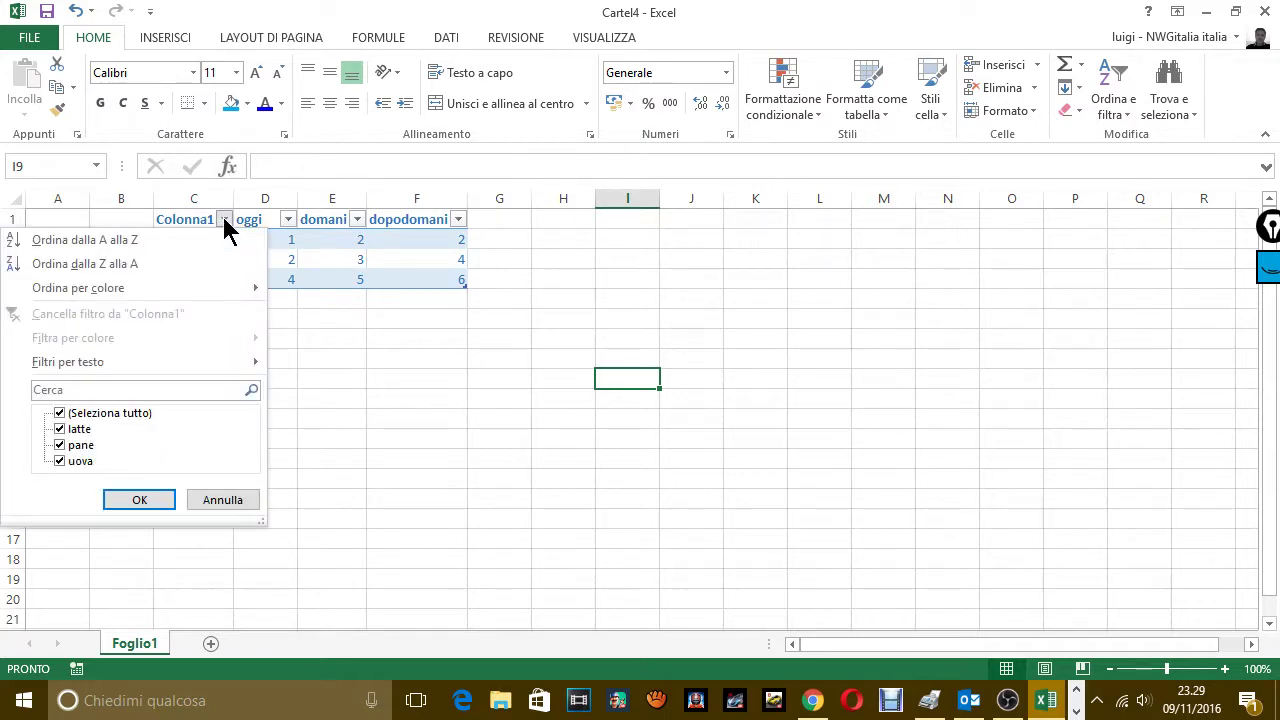
click(75, 415)
click(61, 429)
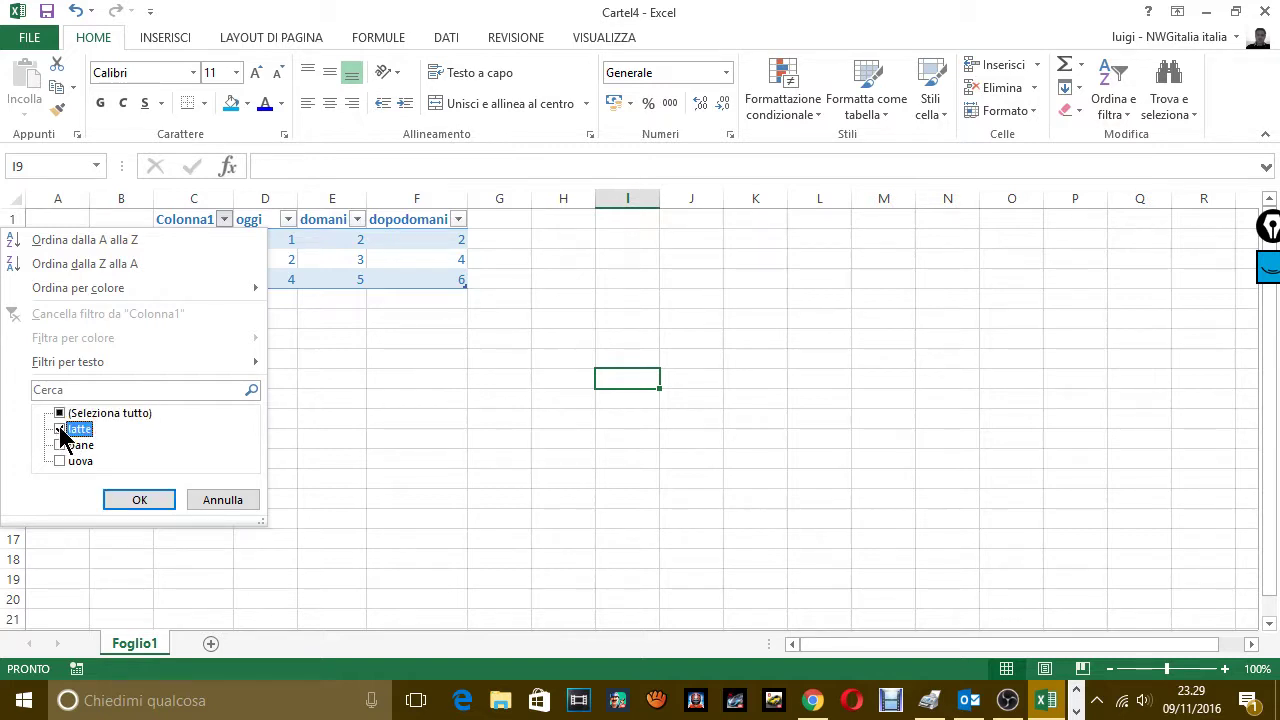
click(60, 428)
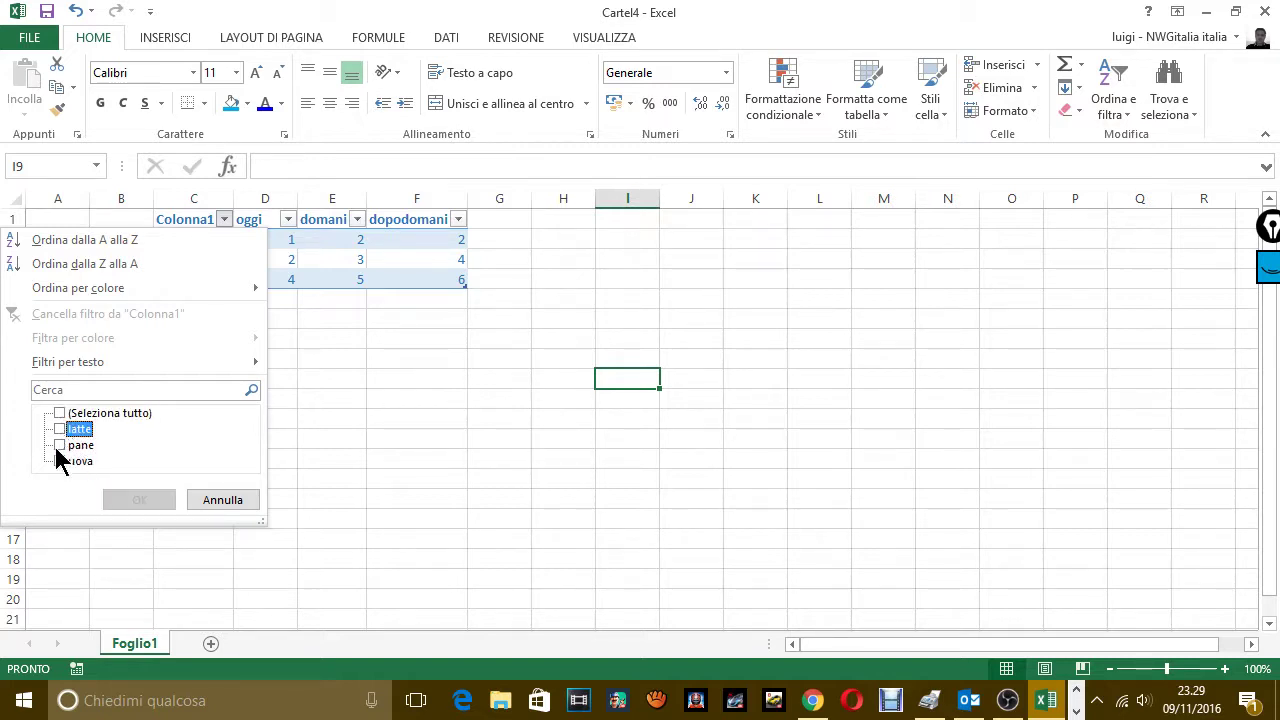
click(60, 461)
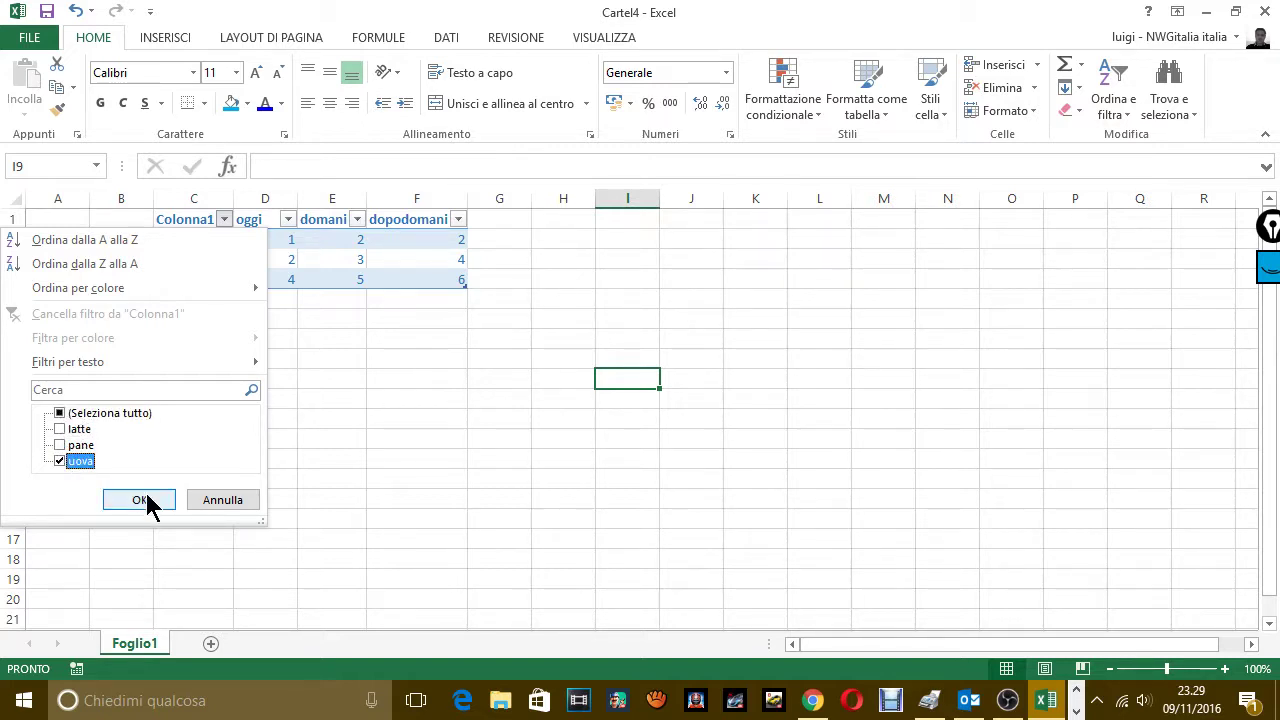
click(143, 499)
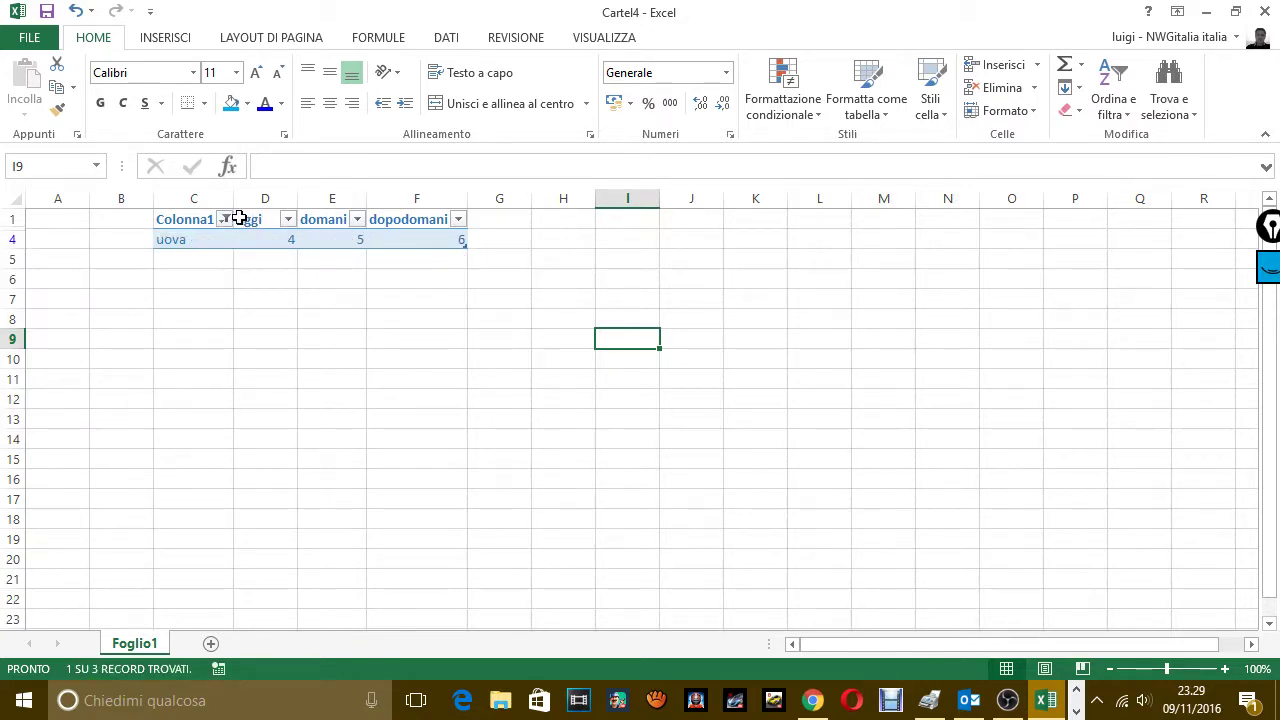
click(224, 222)
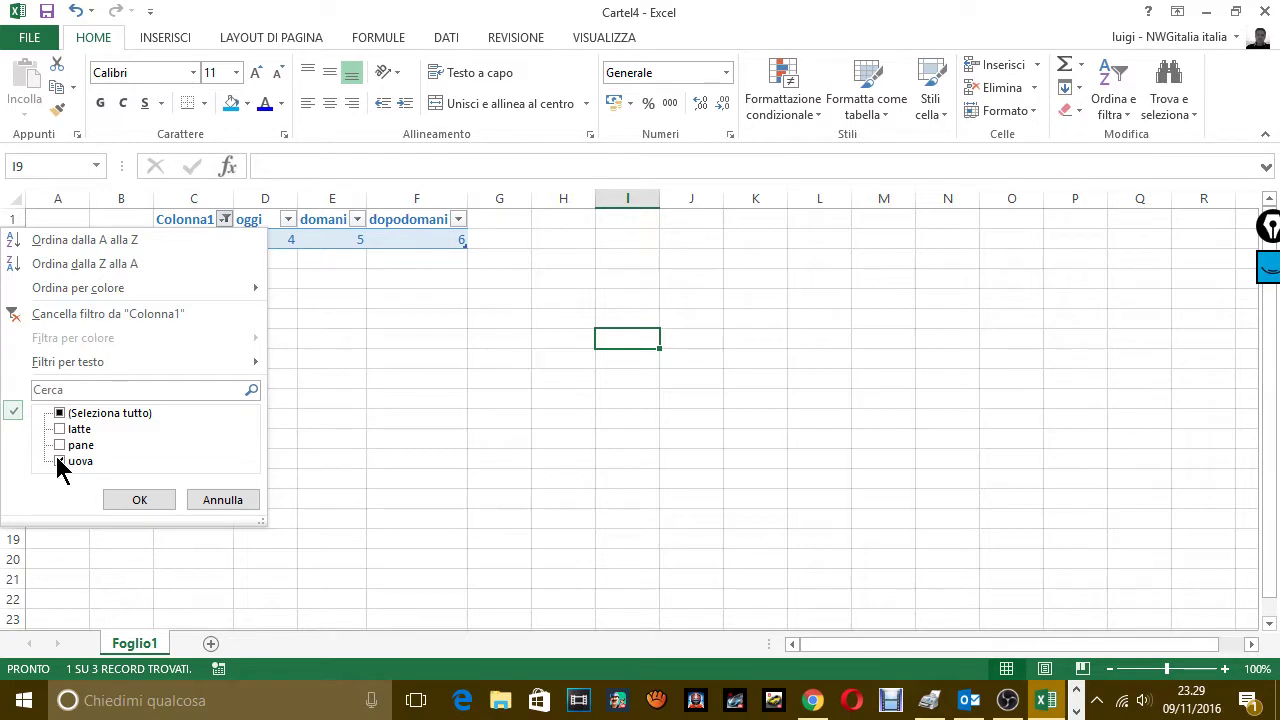
click(60, 414)
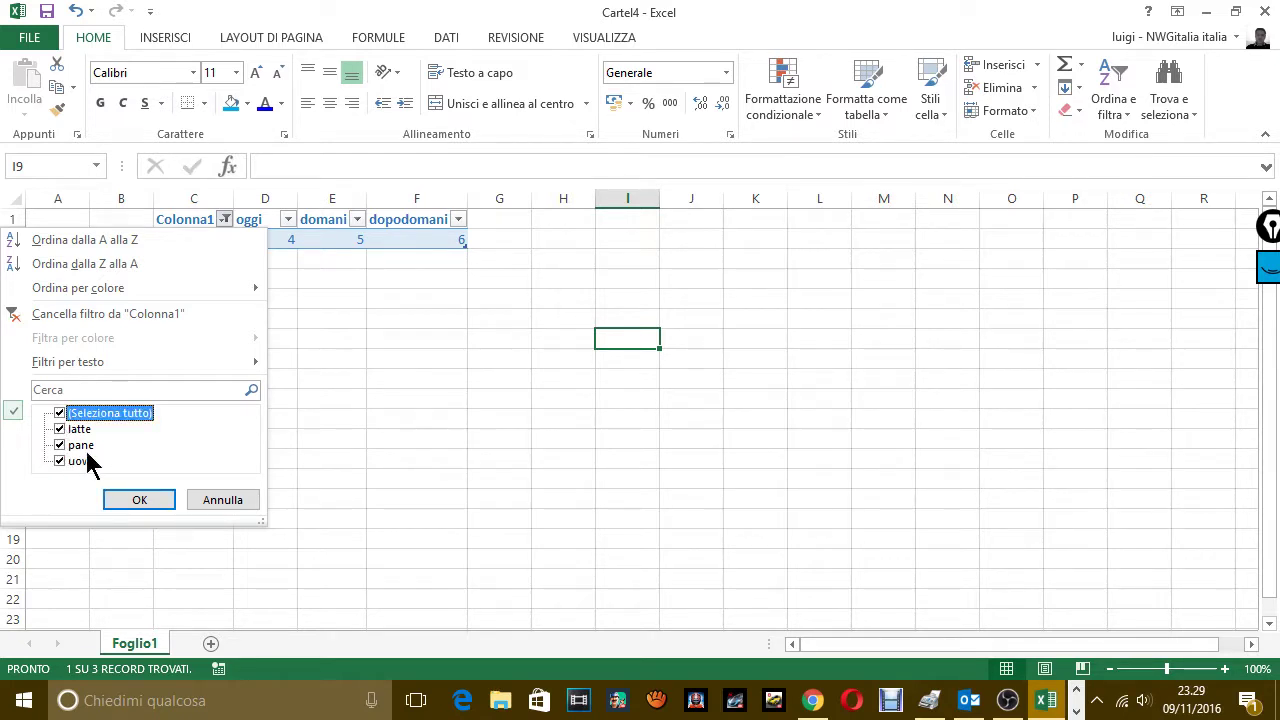
click(126, 500)
click(183, 304)
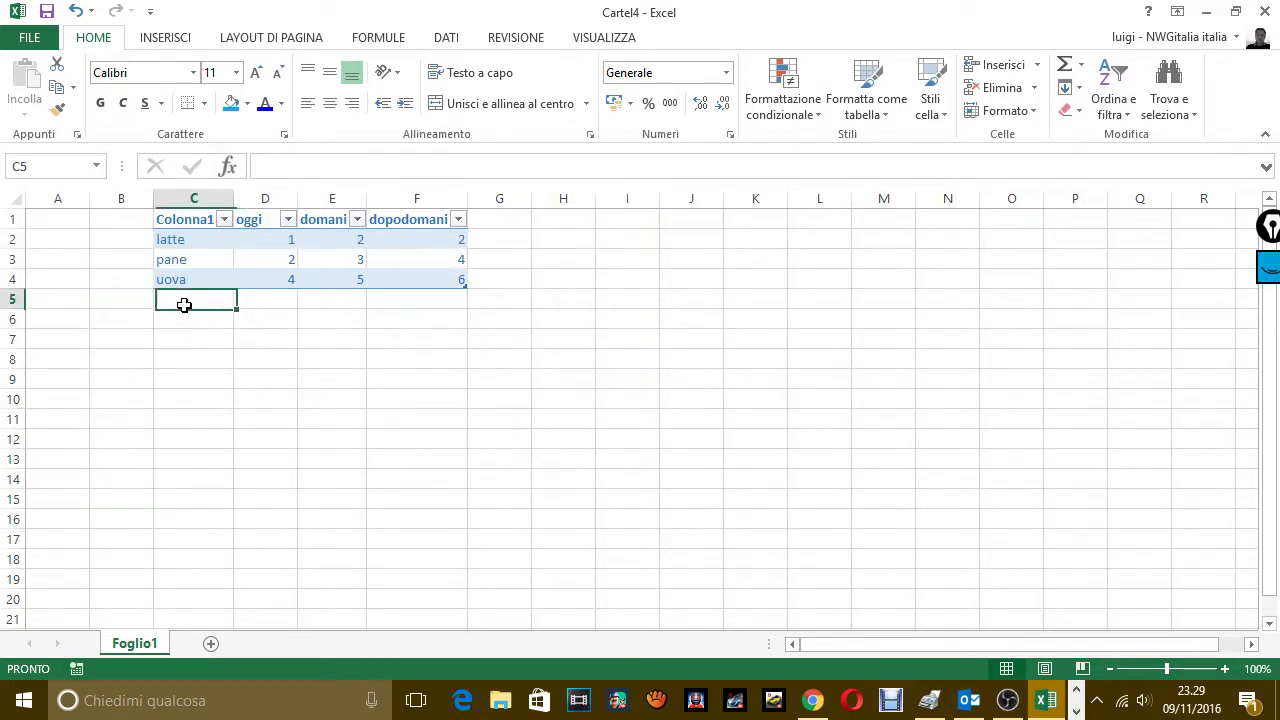
click(175, 219)
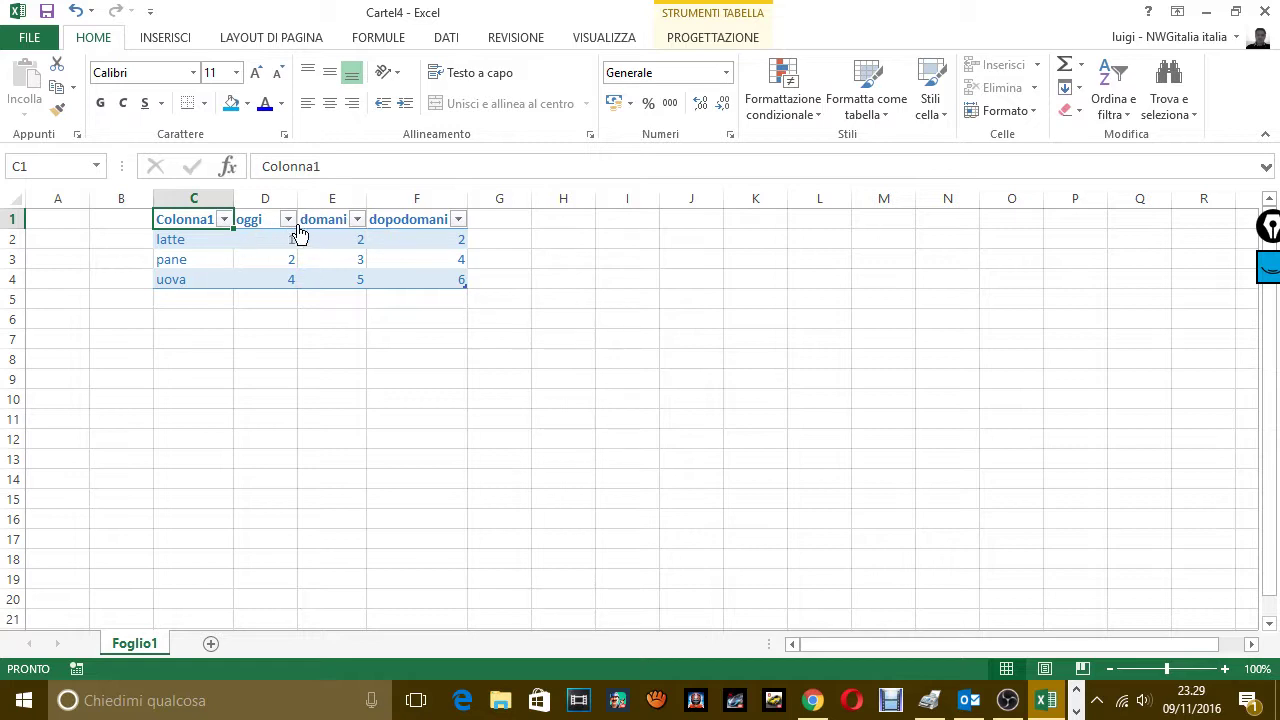
click(288, 219)
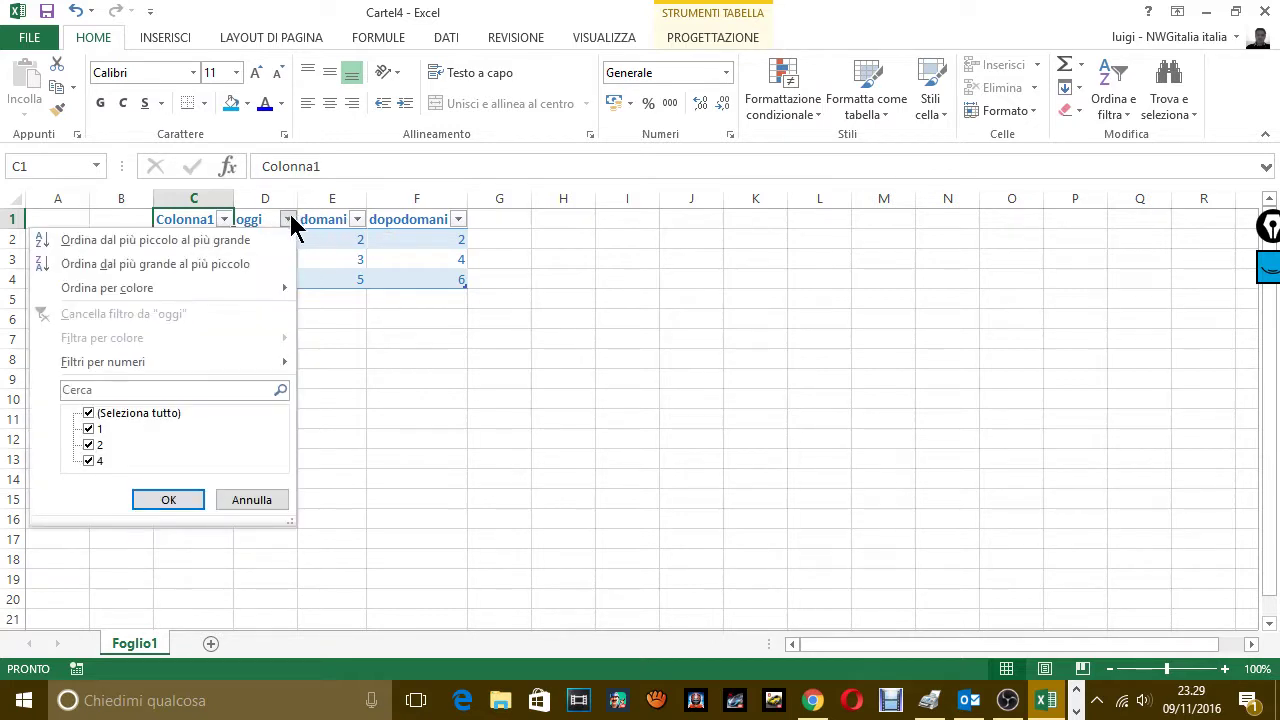
click(89, 444)
click(172, 500)
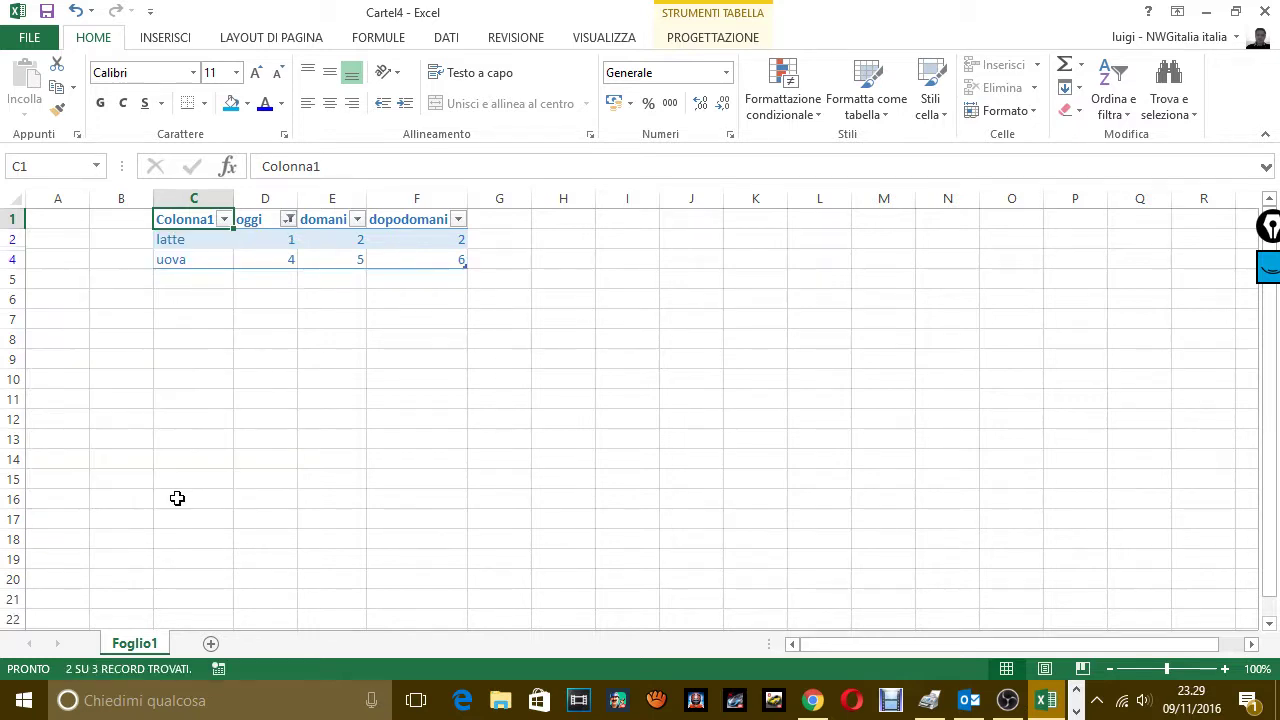
click(288, 220)
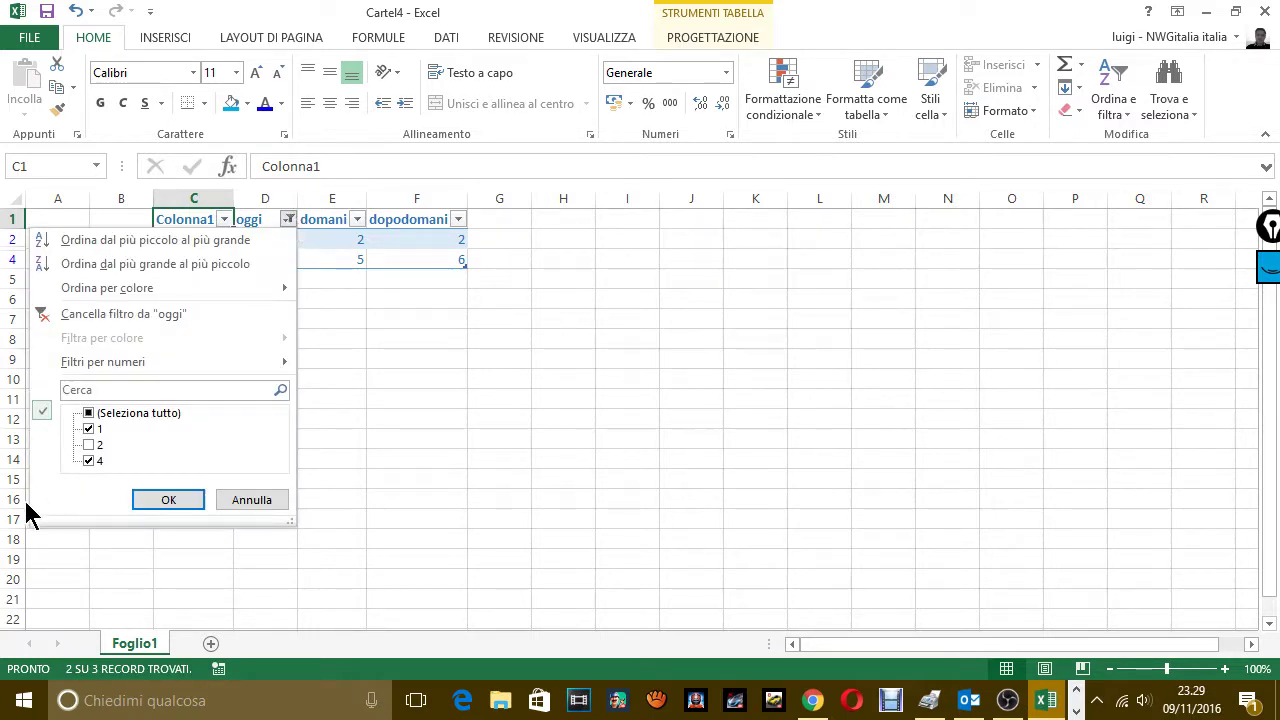
click(89, 444)
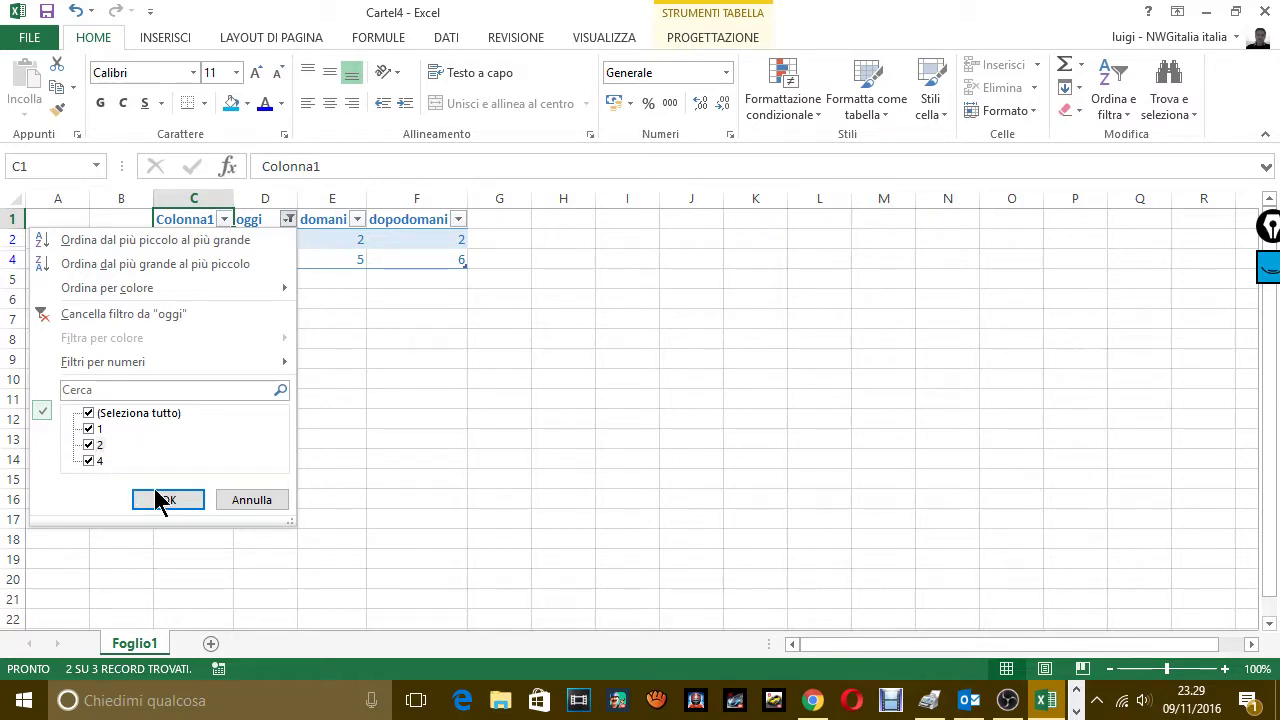
click(157, 500)
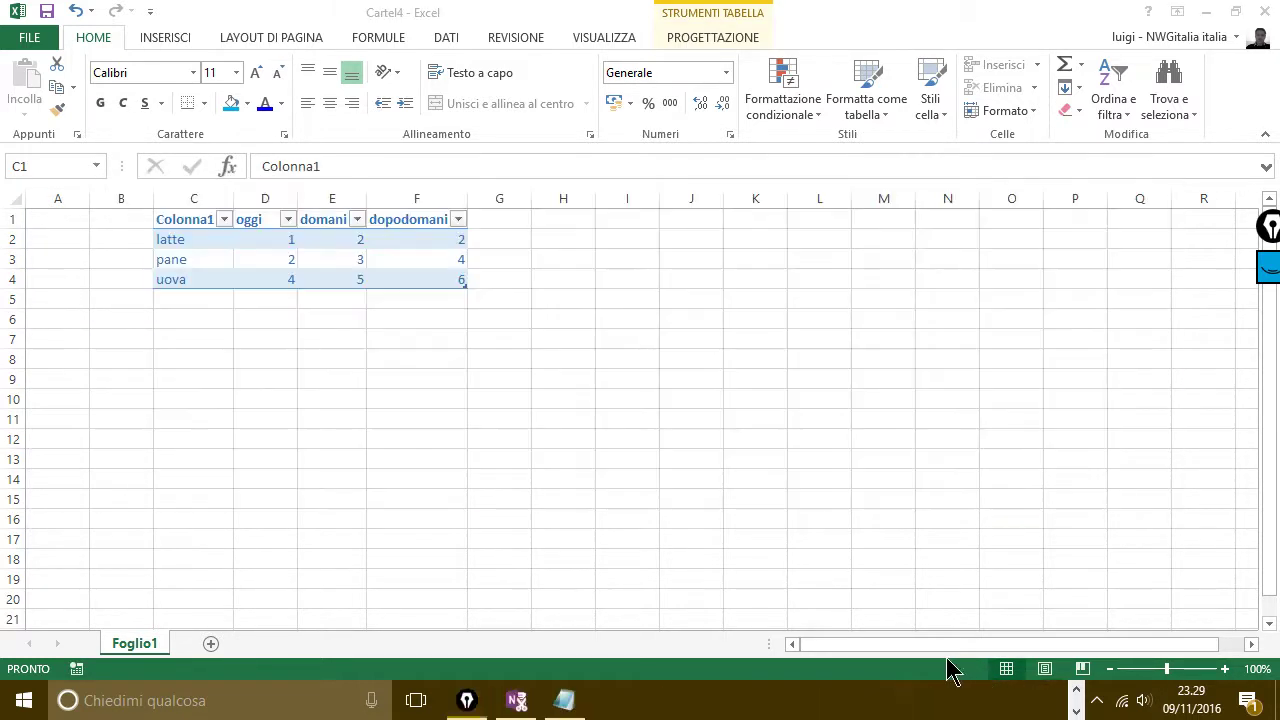
- Switch to Notepad and replace the caption with the filtering explanation ending 'o deselezionarle.'
key(alt+Tab)
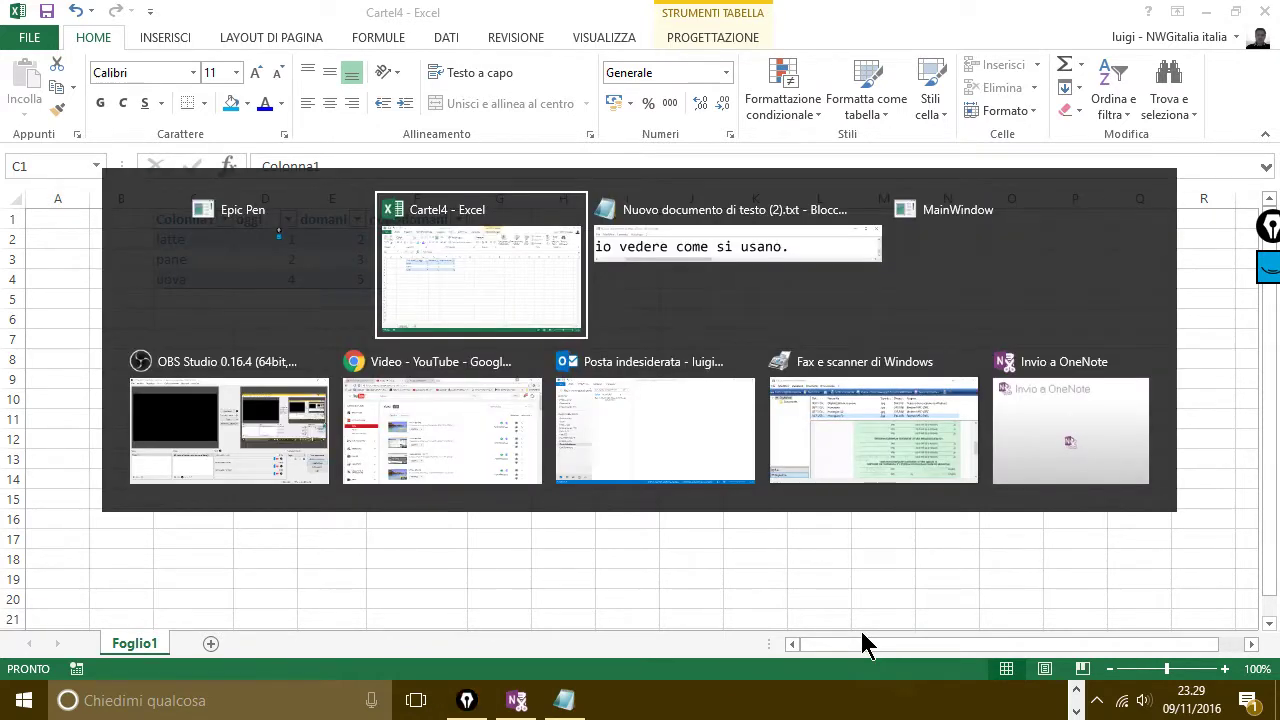
key(Tab)
key(Tab)
key(Tab)
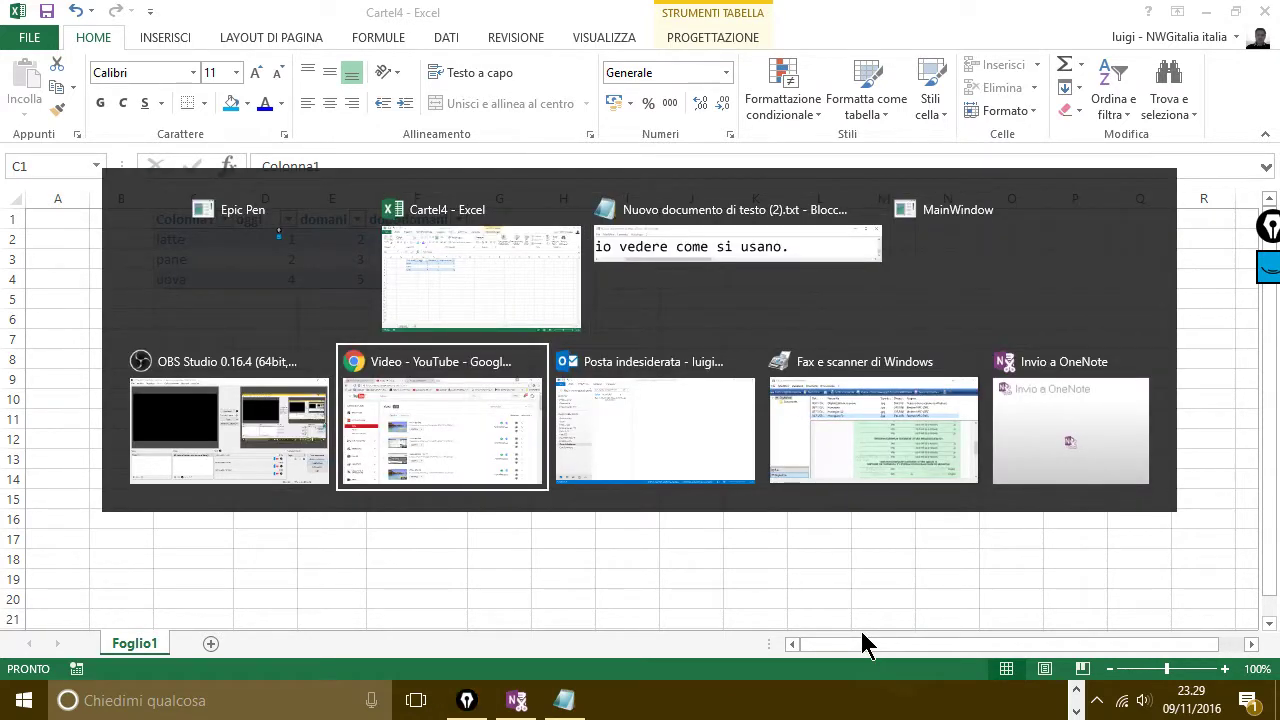
key(Tab)
key(Tab)
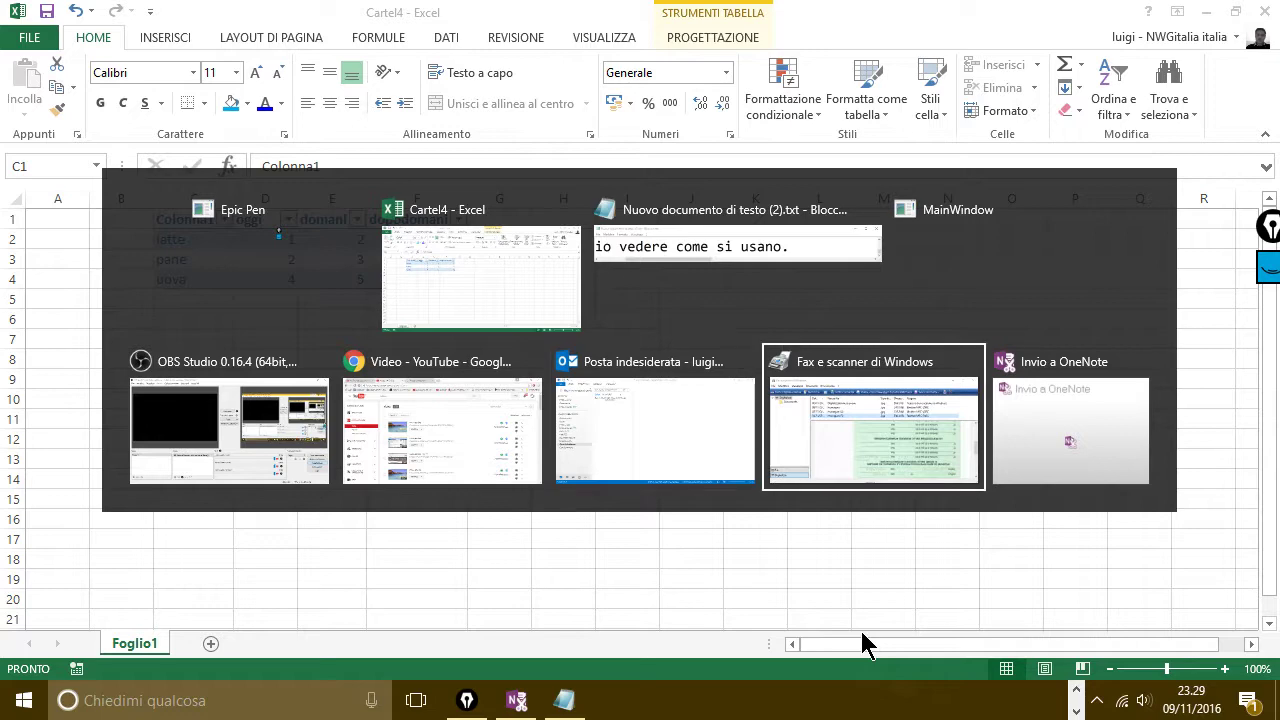
key(Tab)
key(Tab)
key(Tab)
key(Tab)
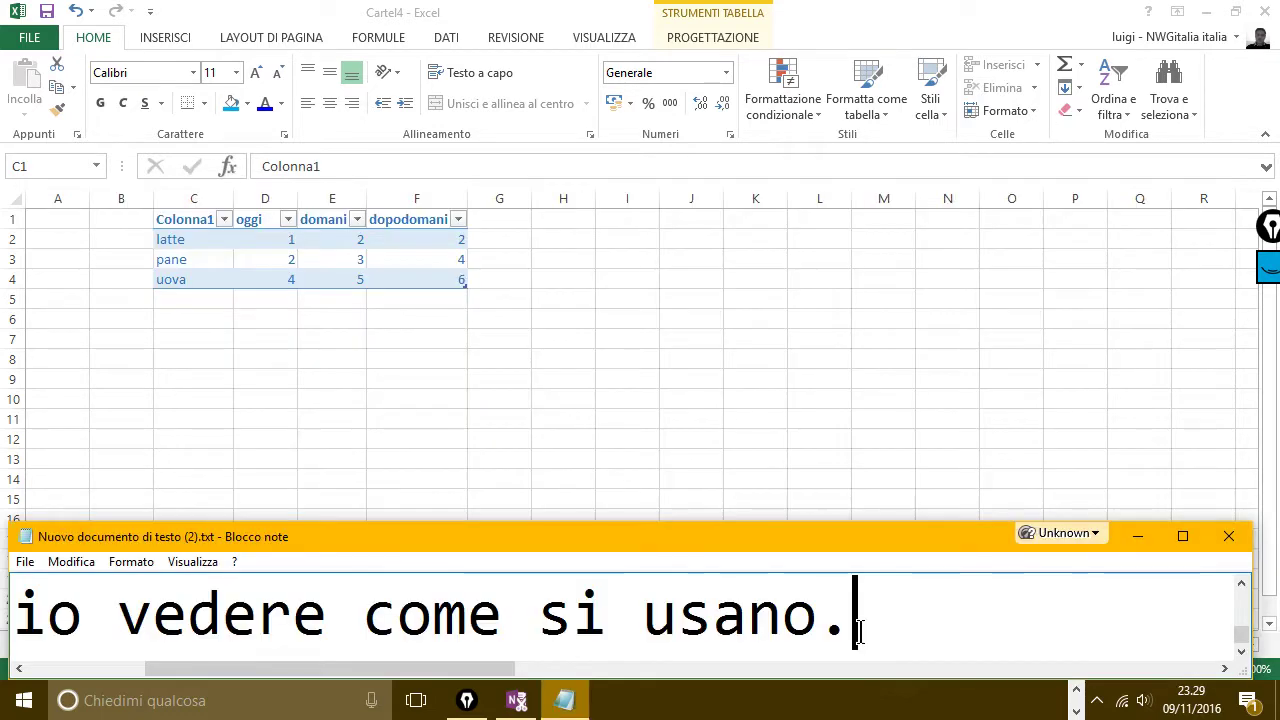
key(ctrl+a)
key(BackSpace)
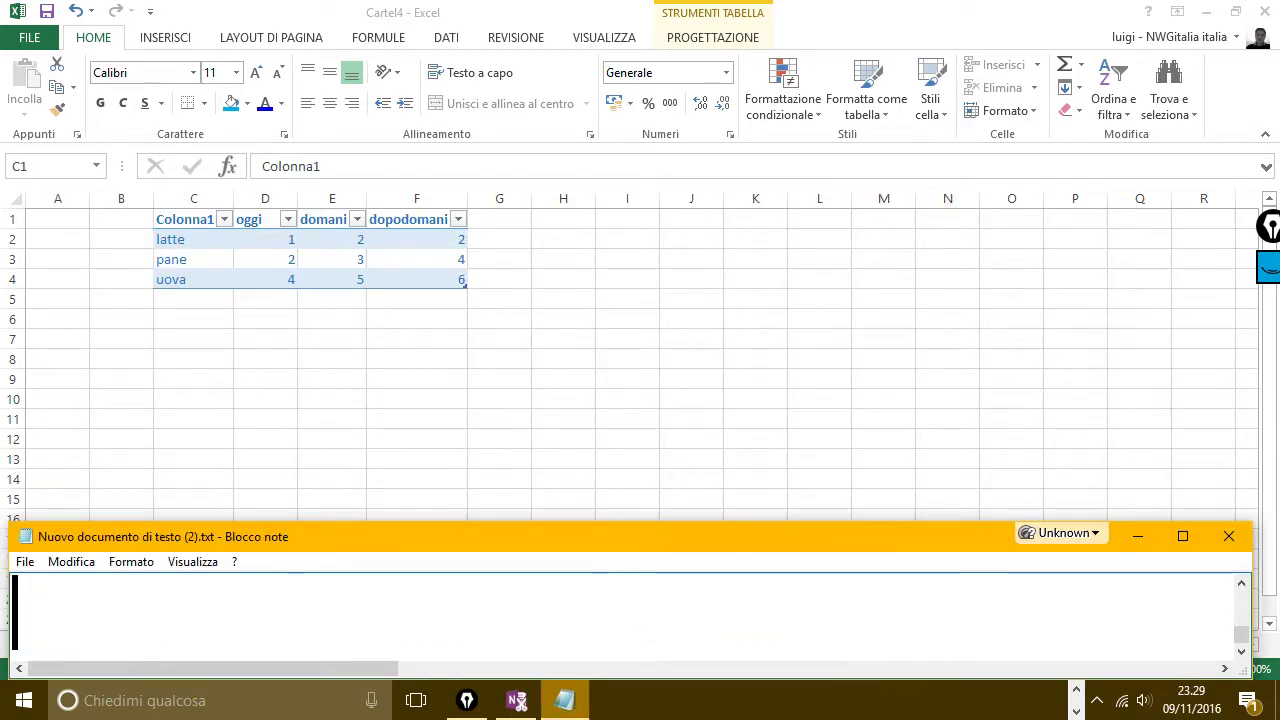
text(come vedi )
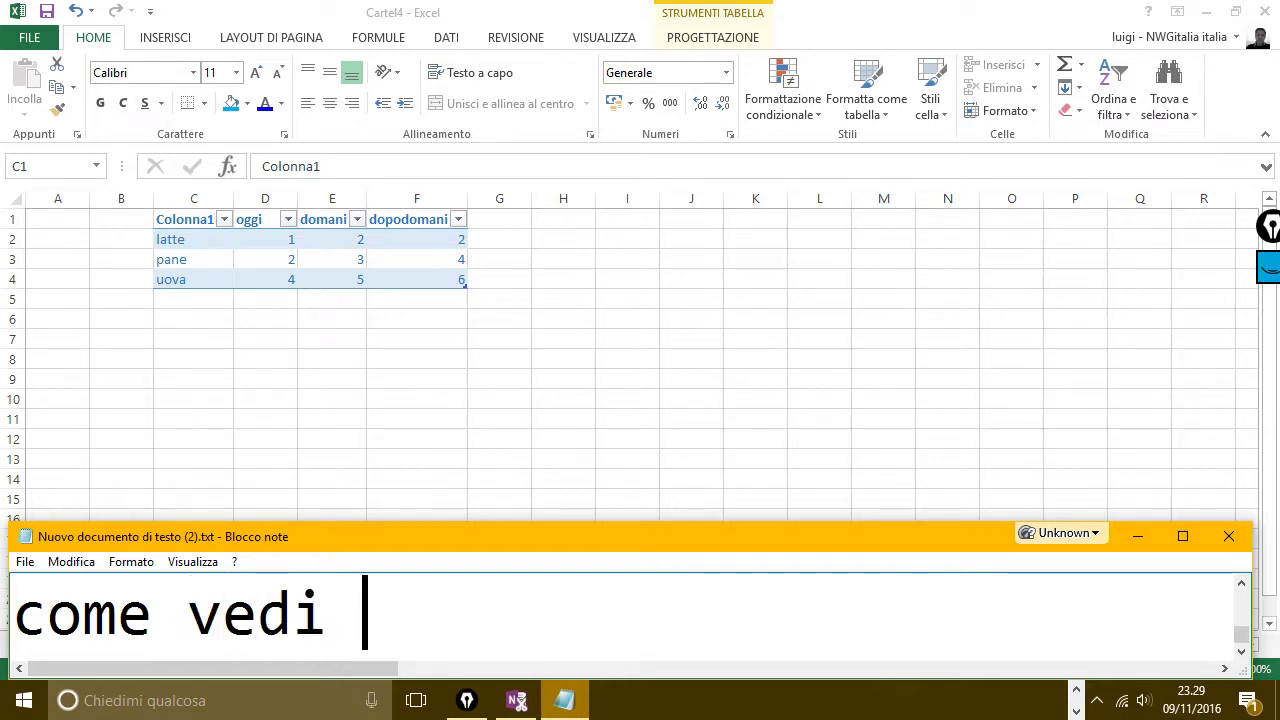
text(poss)
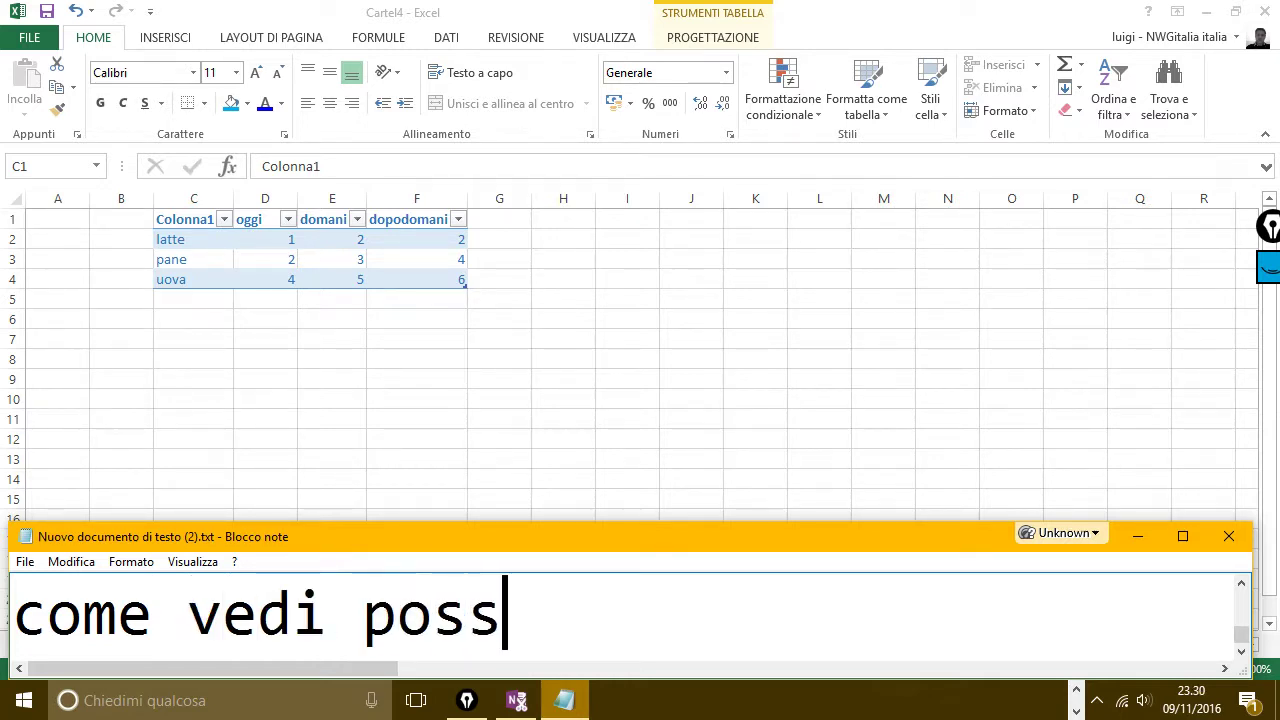
text(o filtr)
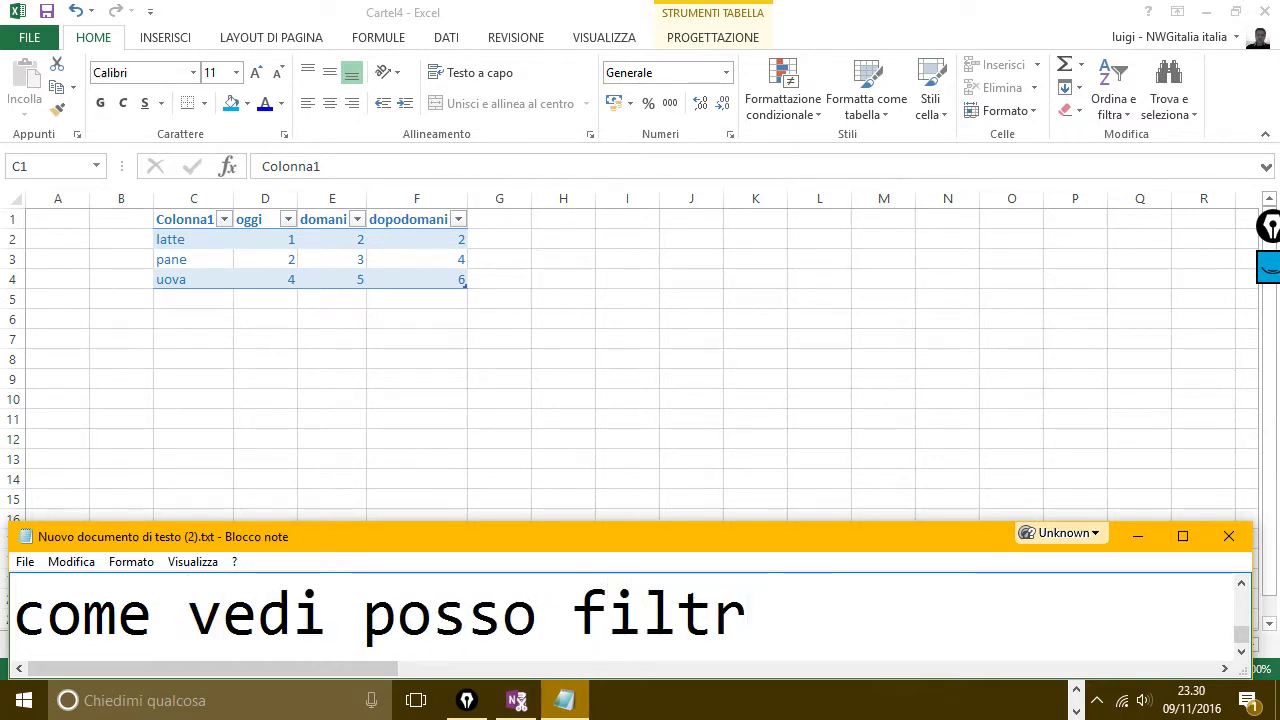
text(are le tabel)
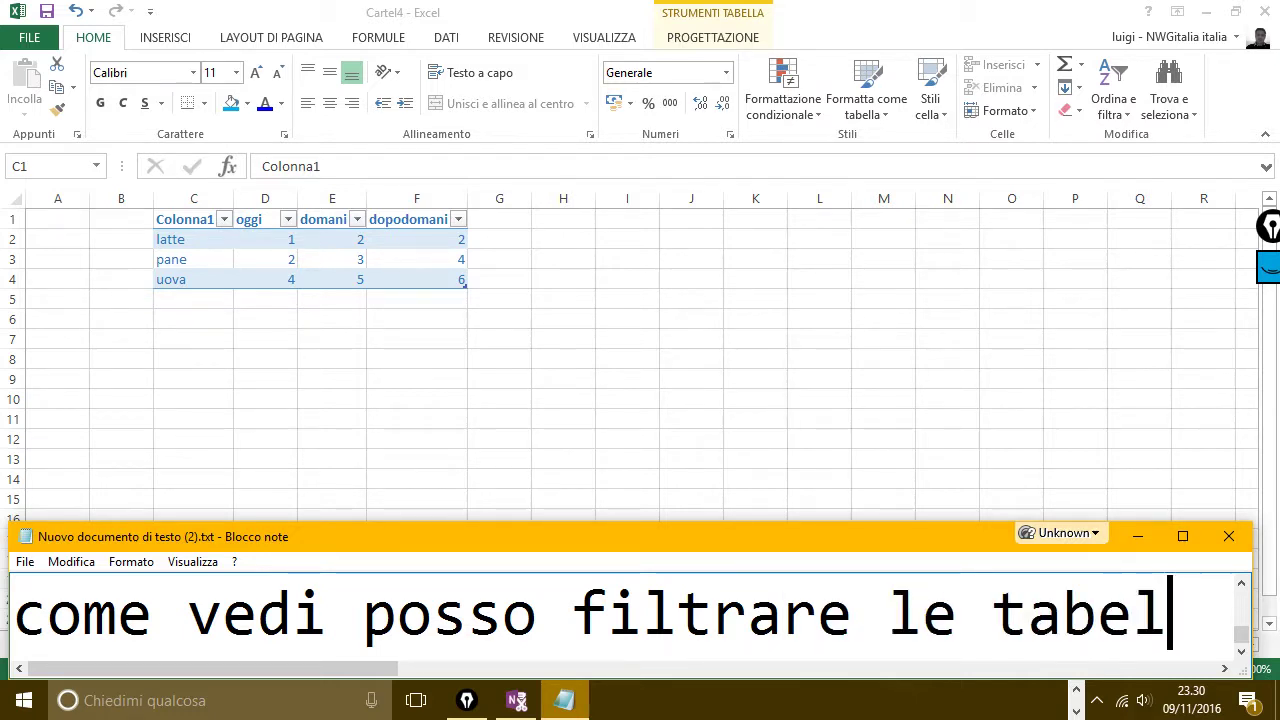
text(le sempl)
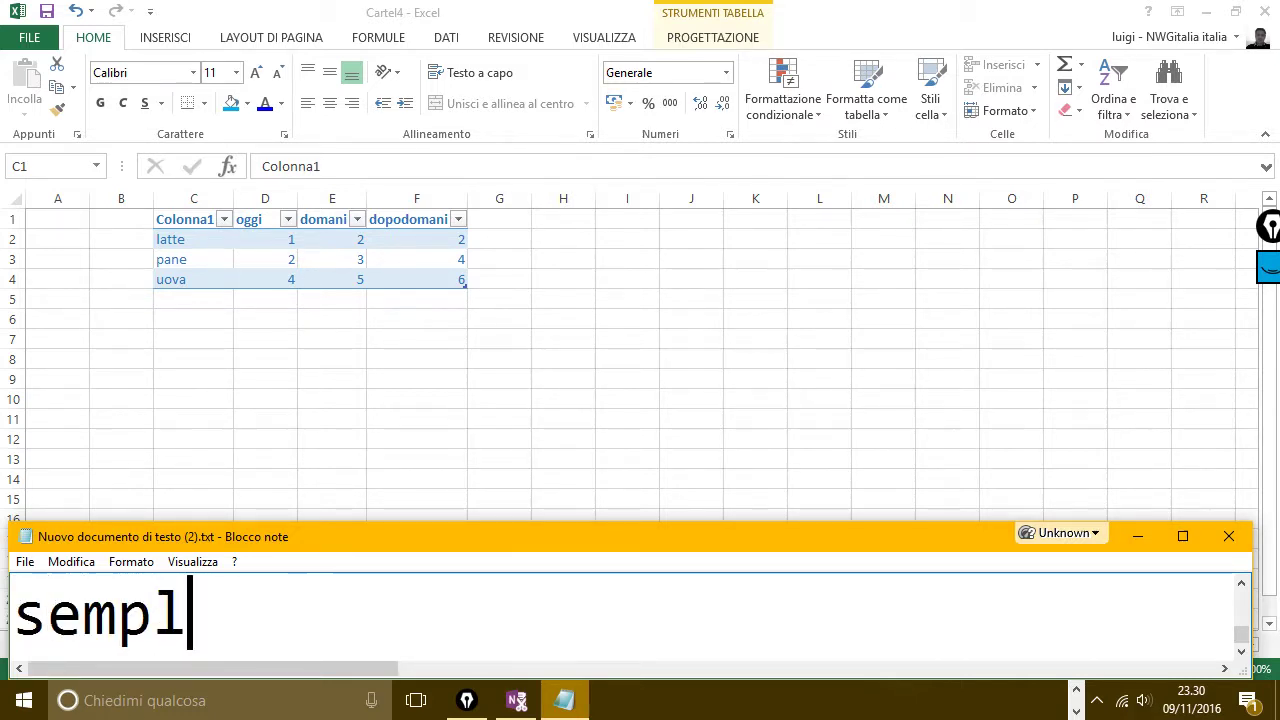
text(icemente cli)
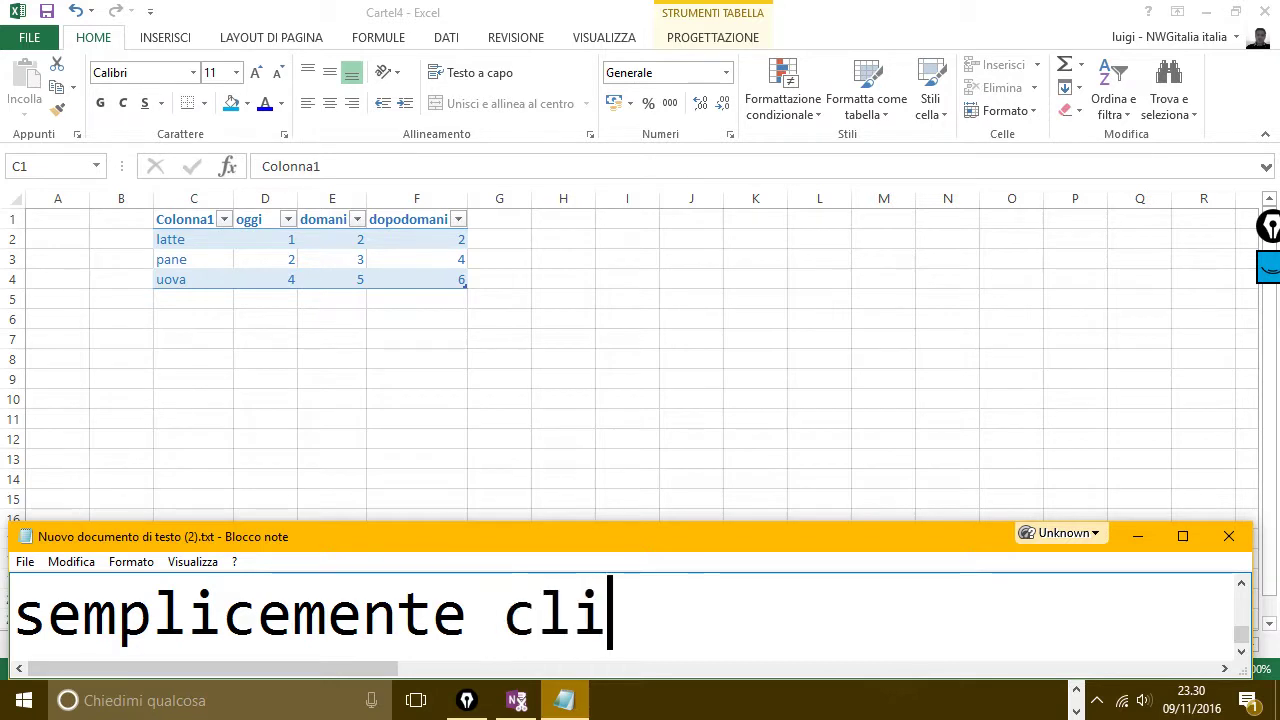
text(ccando sul)
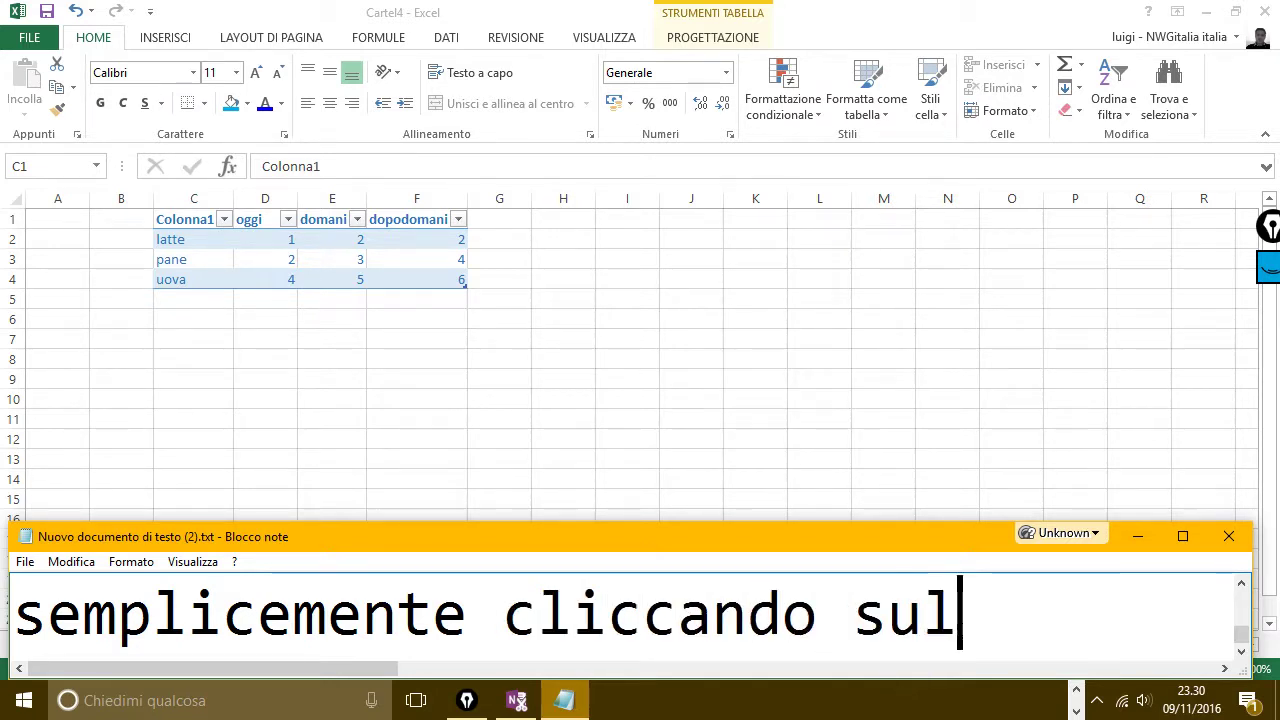
text(la fr)
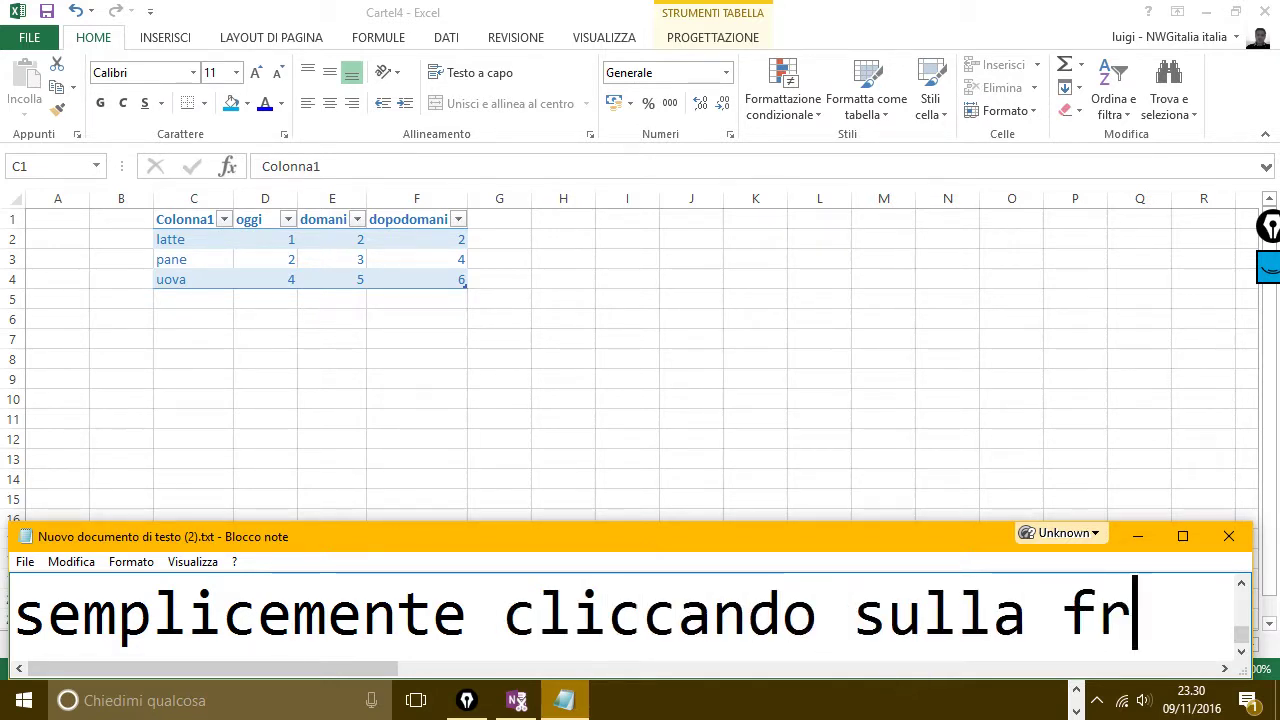
text(eccia)
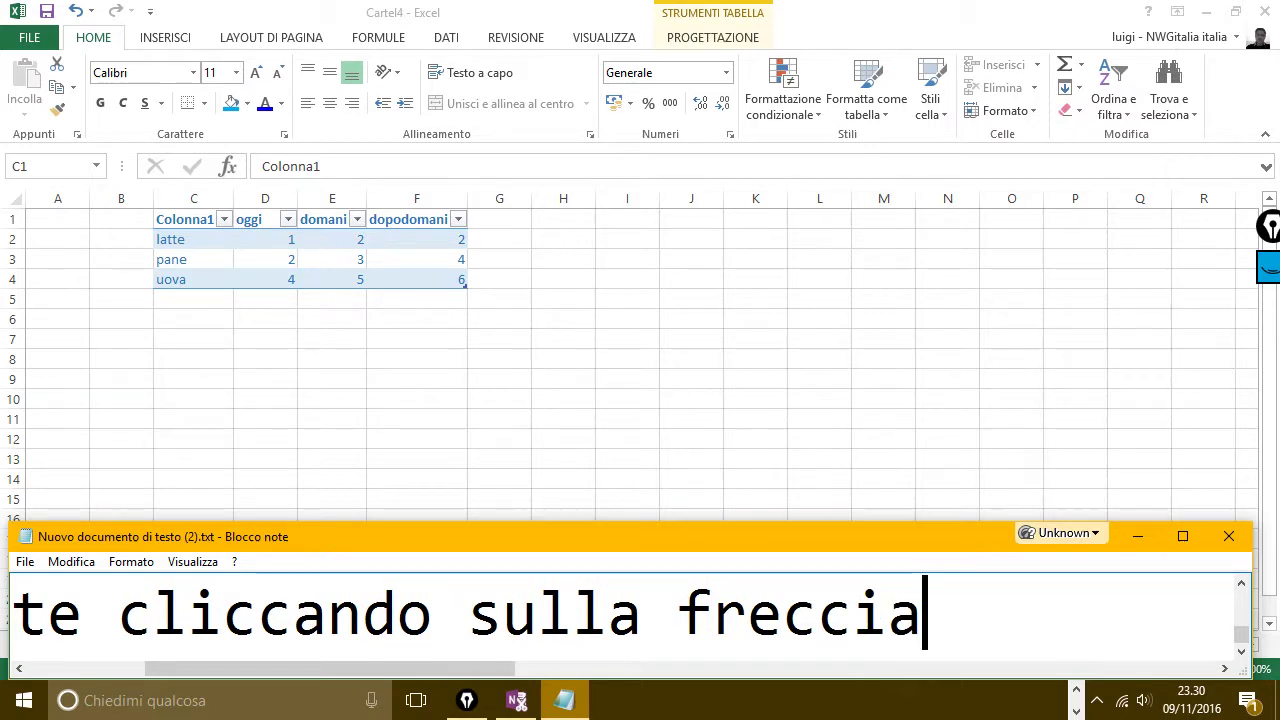
text(, e p)
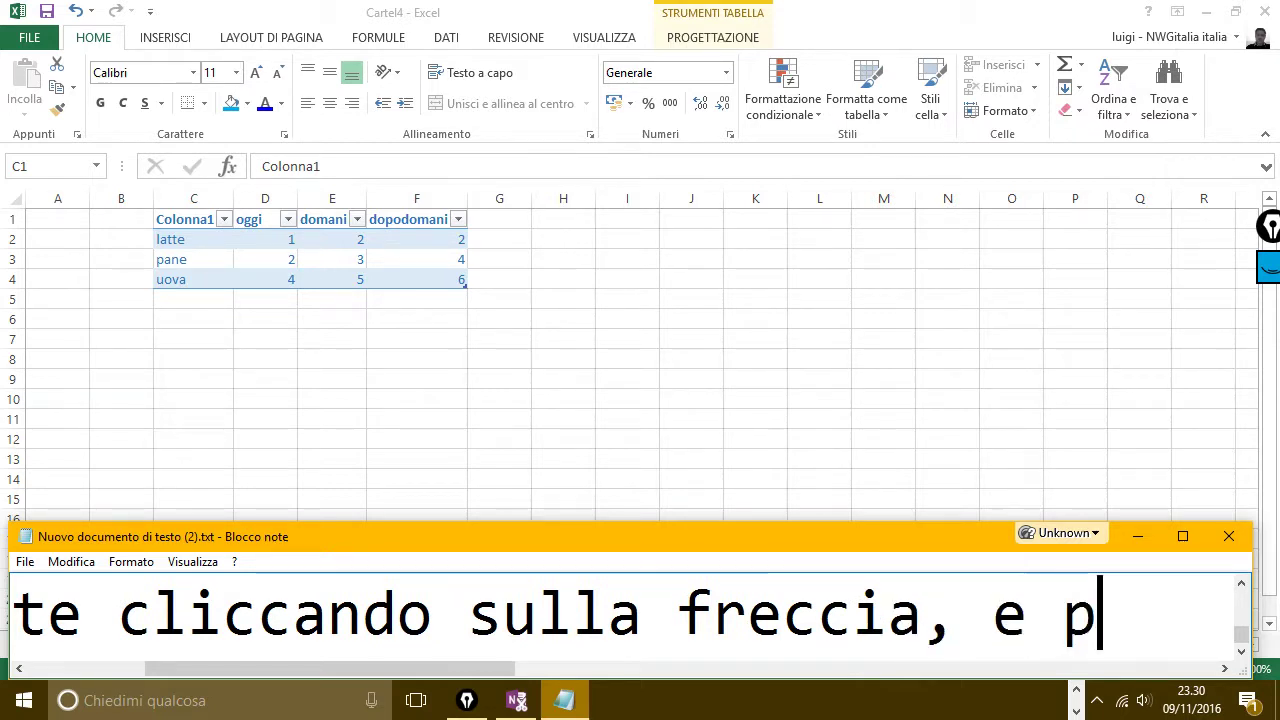
text(oi )
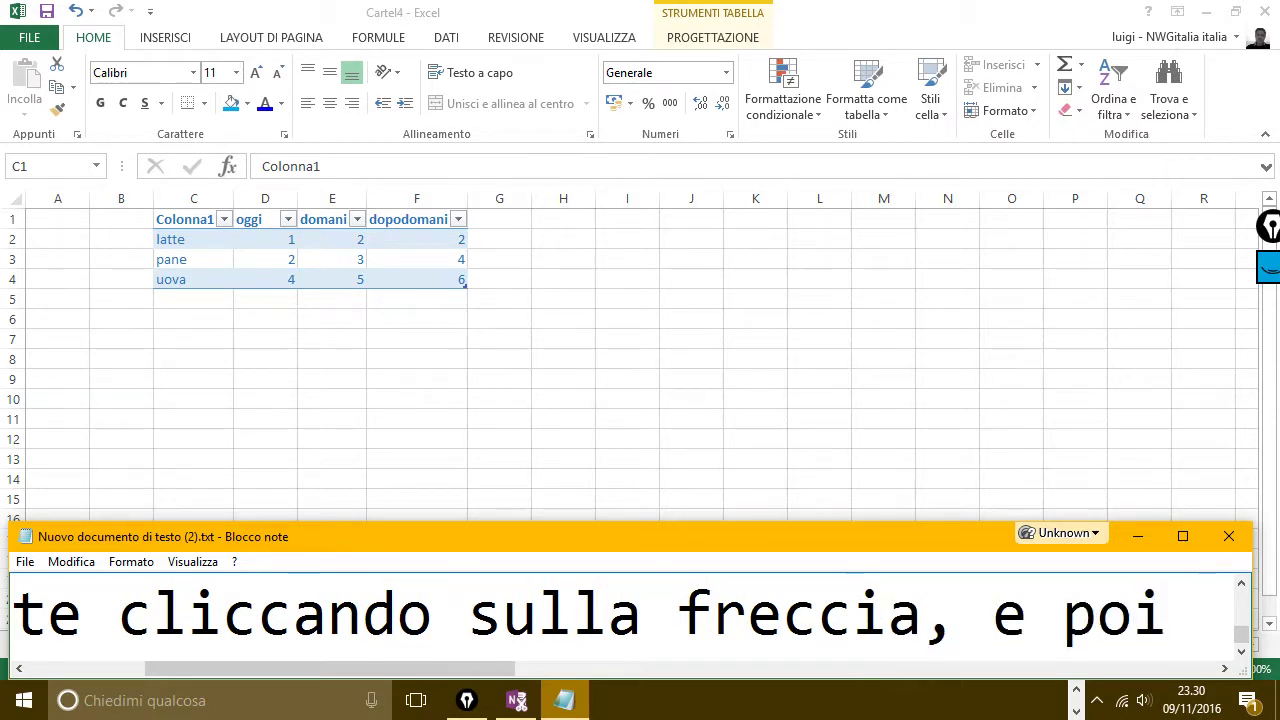
text(lagga)
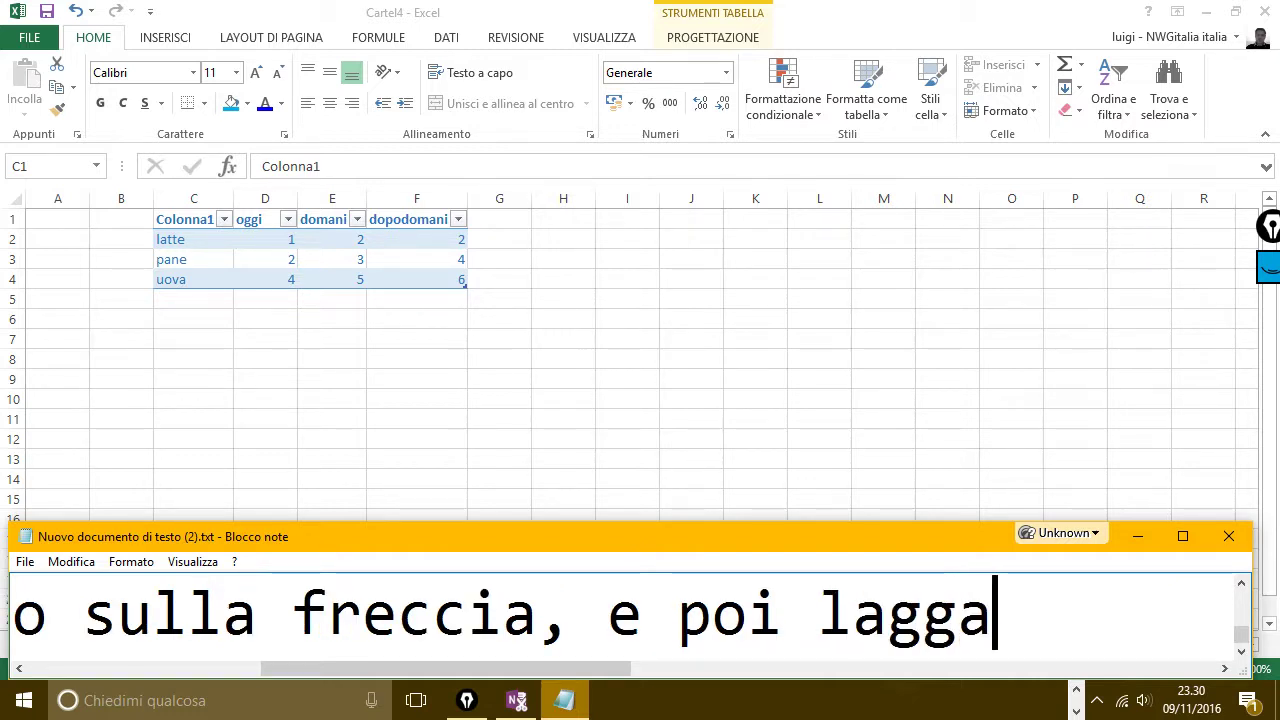
text(re l)
key(BackSpace)
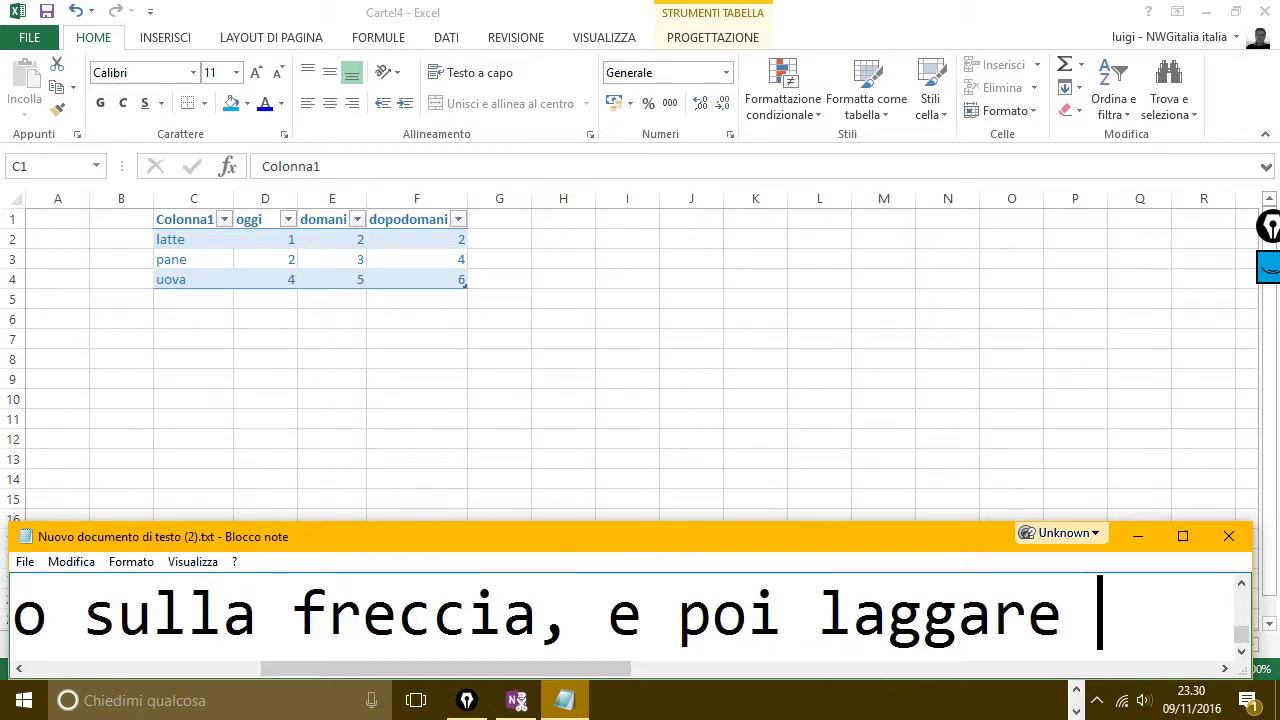
key(BackSpace)
key(BackSpace)
key(BackSpace)
text(spunta)
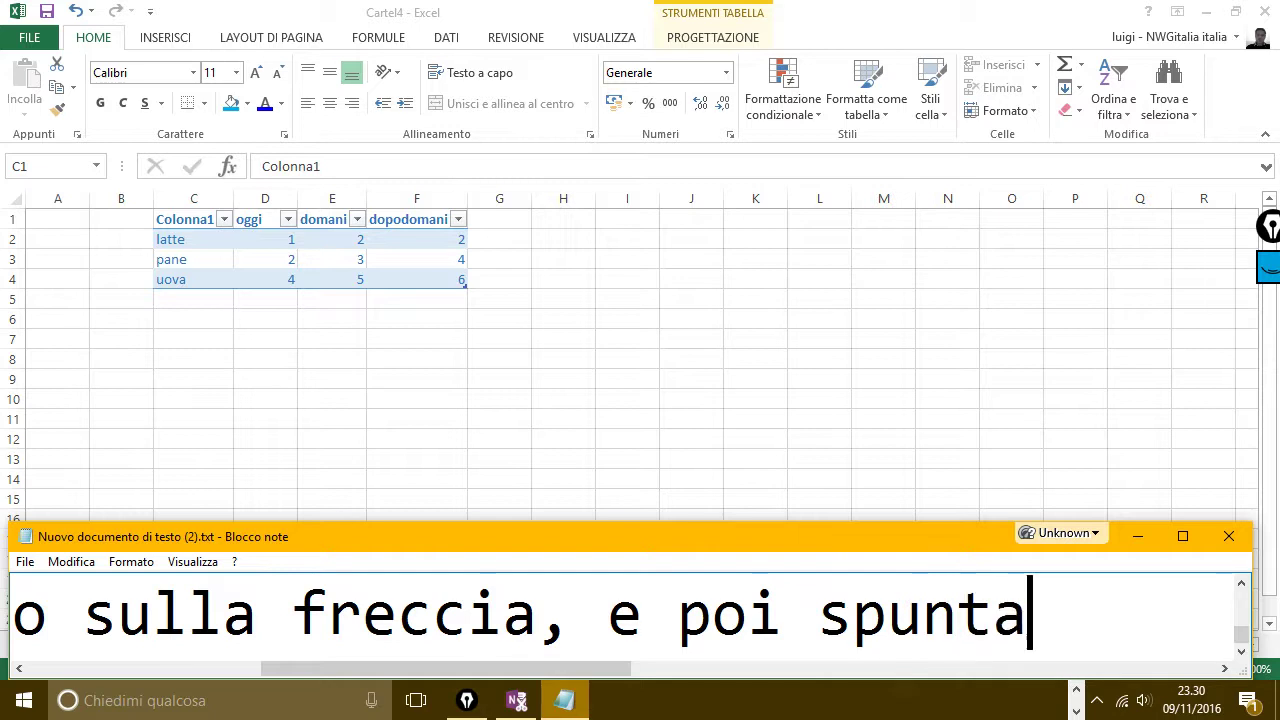
text(re le casel)
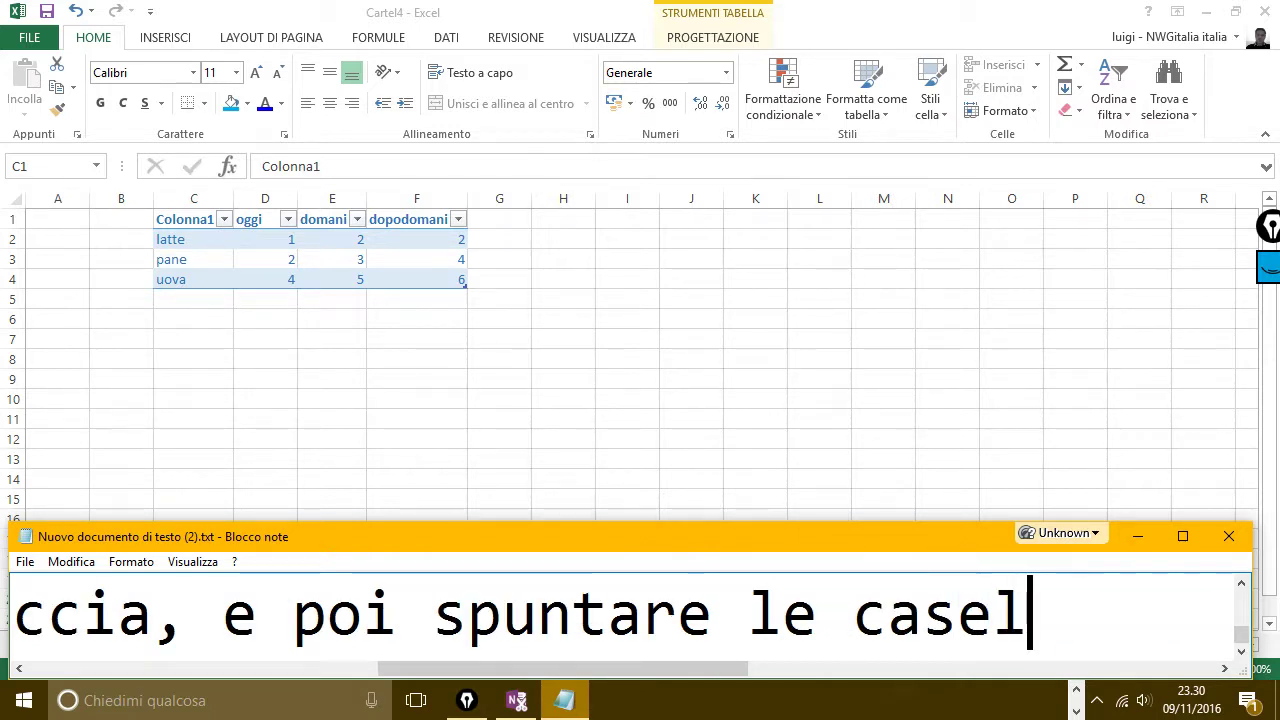
text(le che mi )
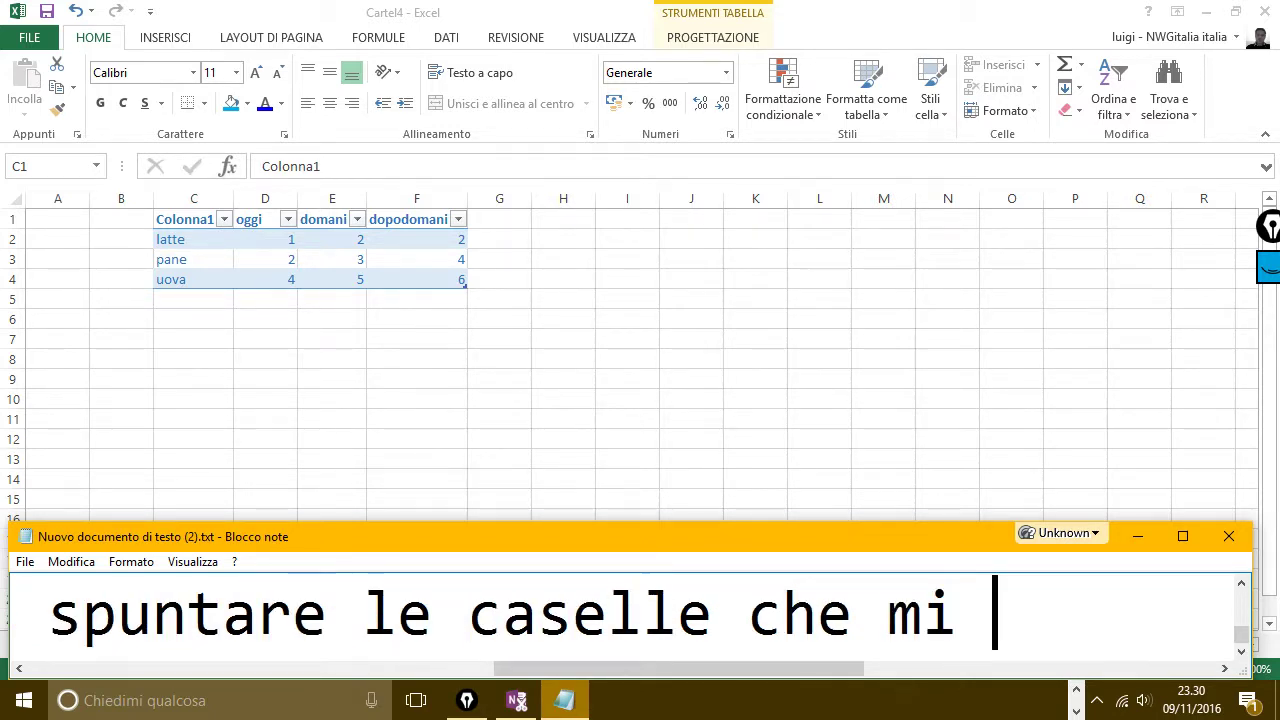
text(interess)
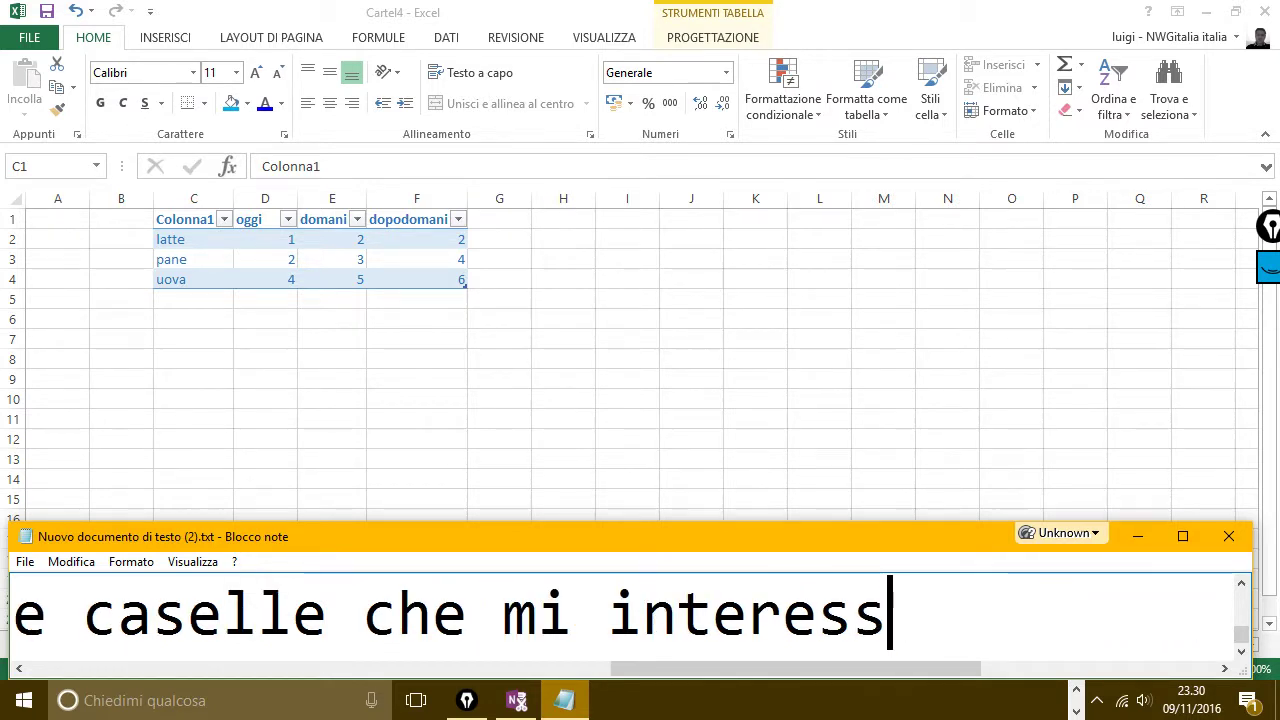
text(ano o )
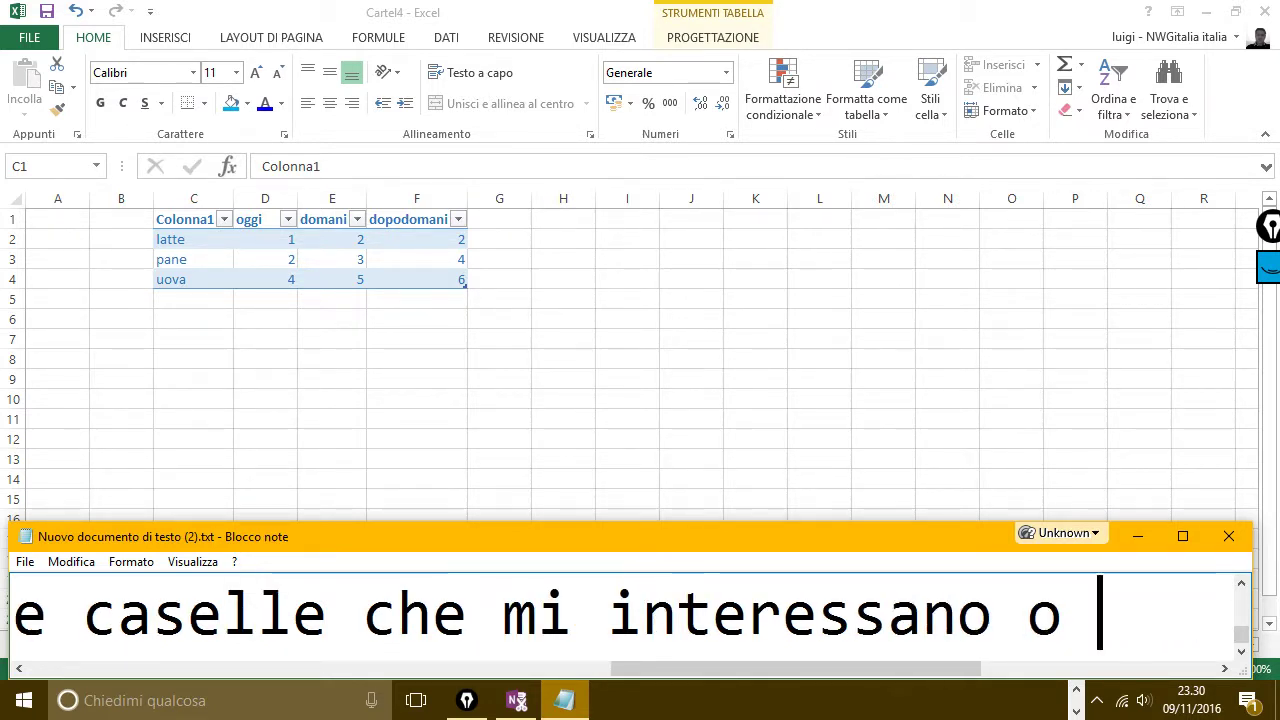
text(des)
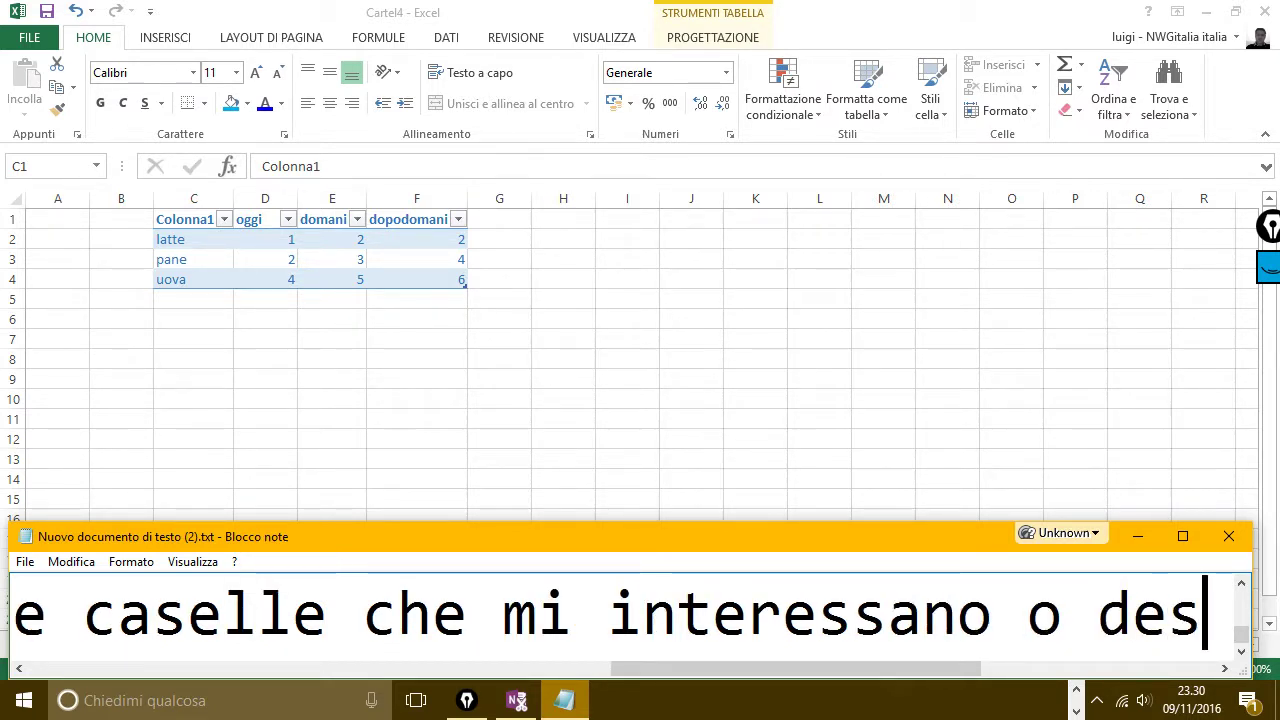
text(ele)
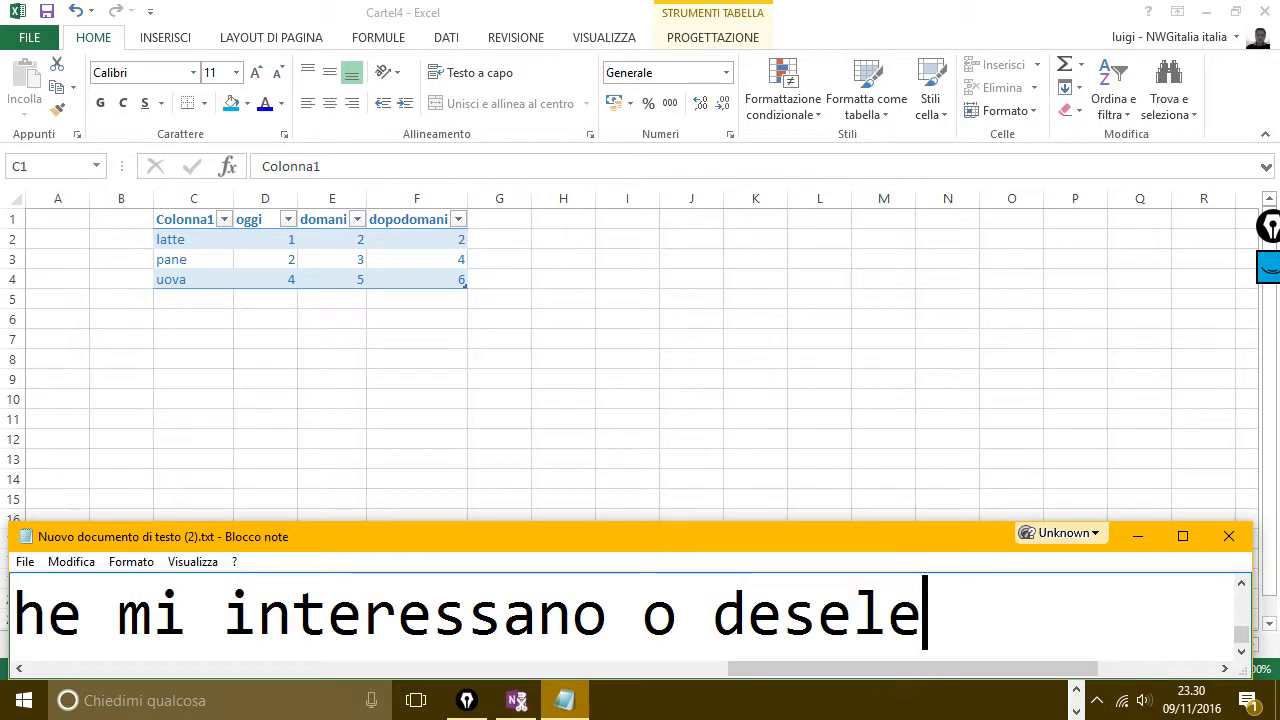
text(zionarle.)
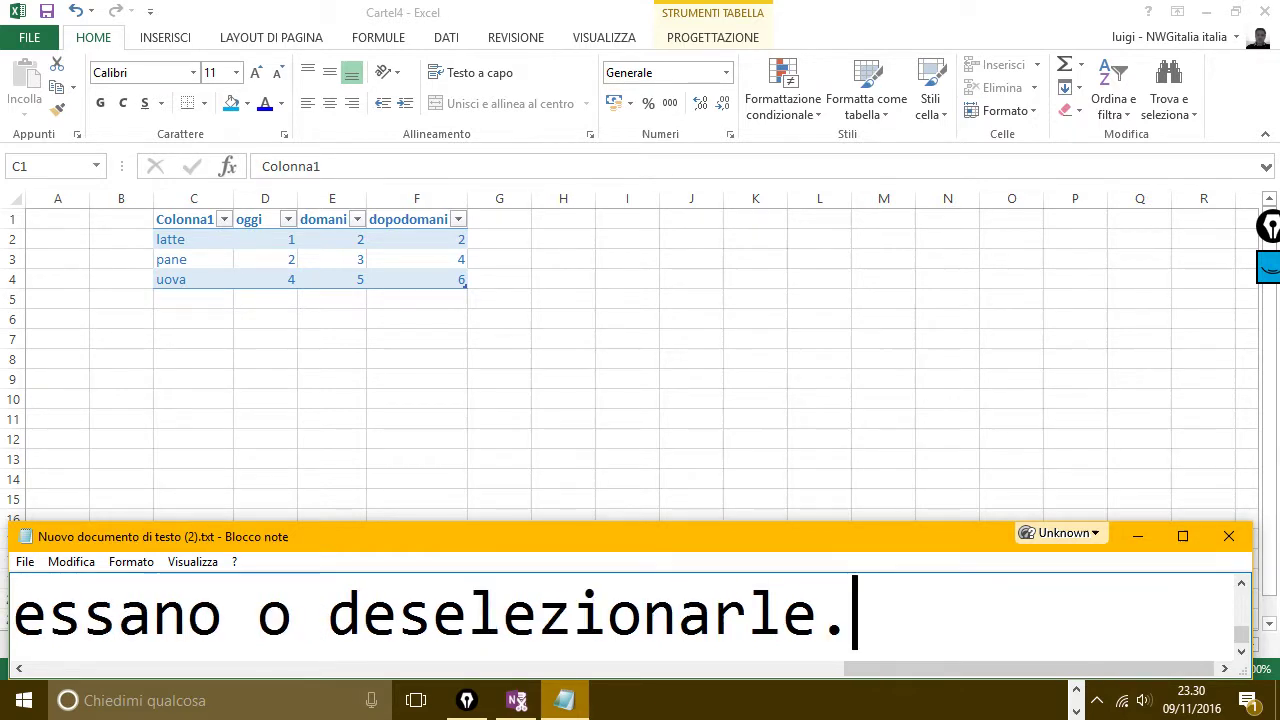
key(Return)
- Type 'in questo modo posso filtrare la mia tabella e vedere i valori che voglio', fixing 'valori'
text(i)
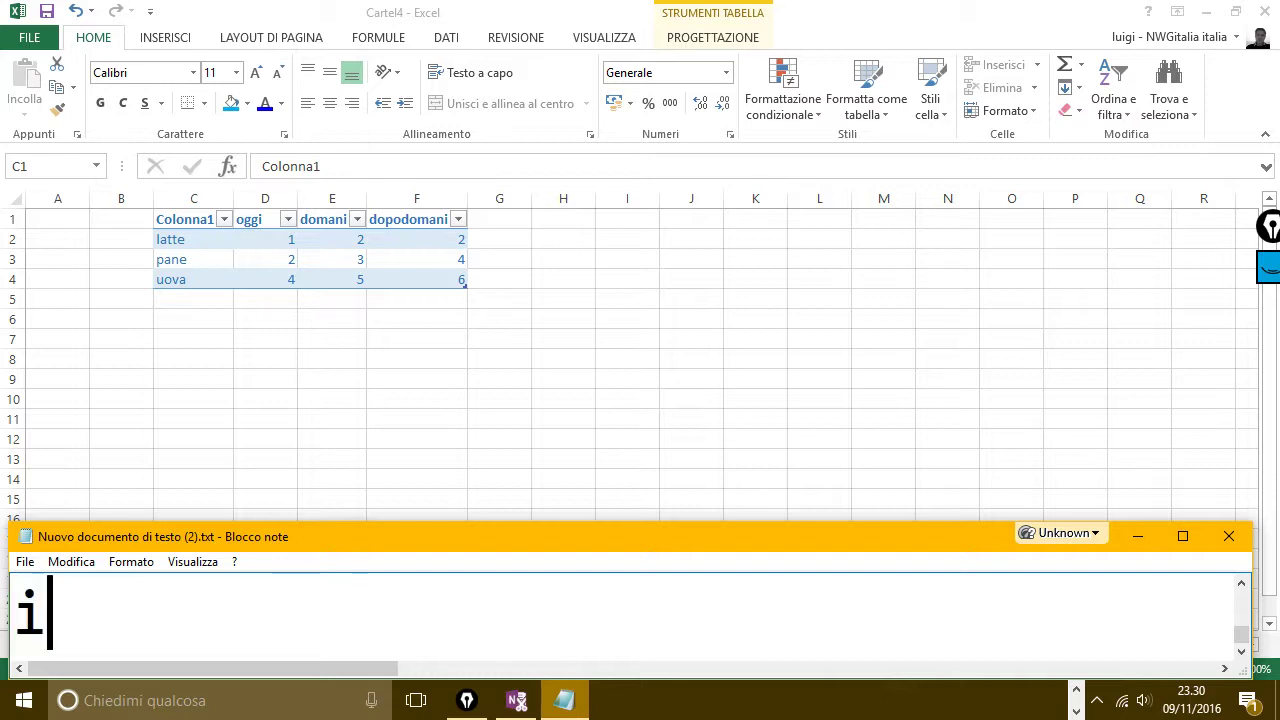
text(n questo modo )
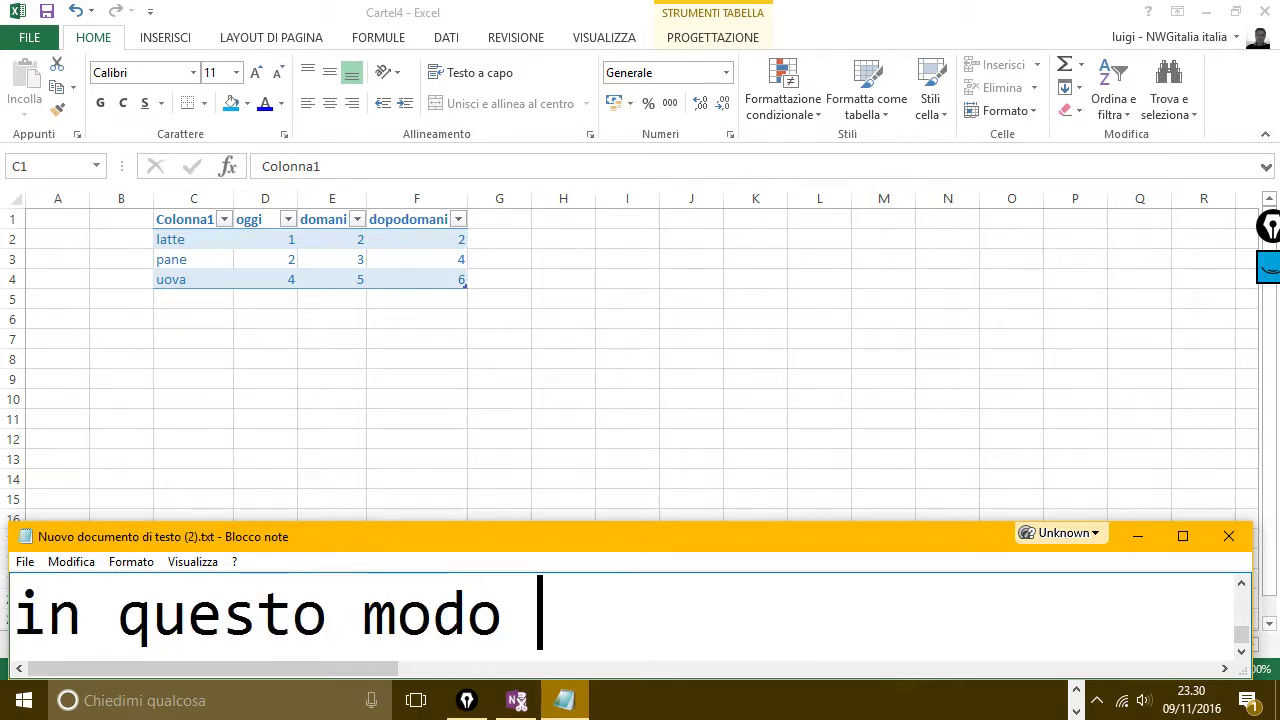
text(posso filt)
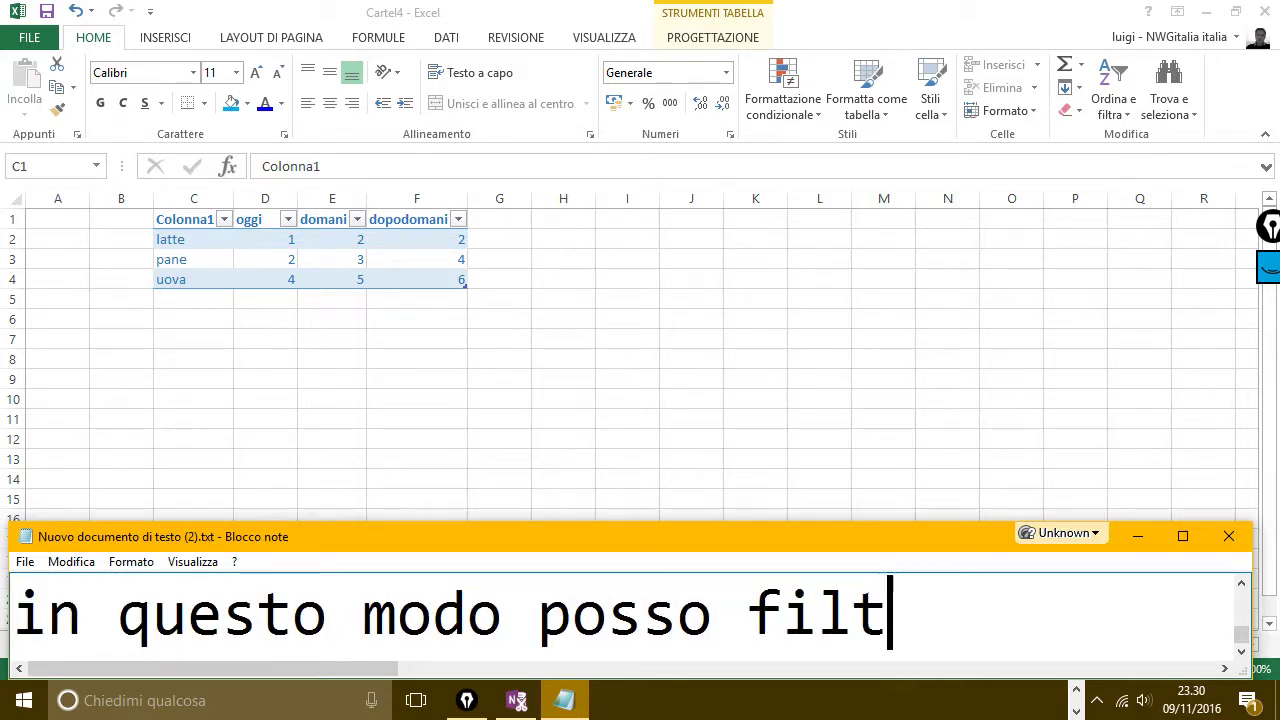
text(rare la mia )
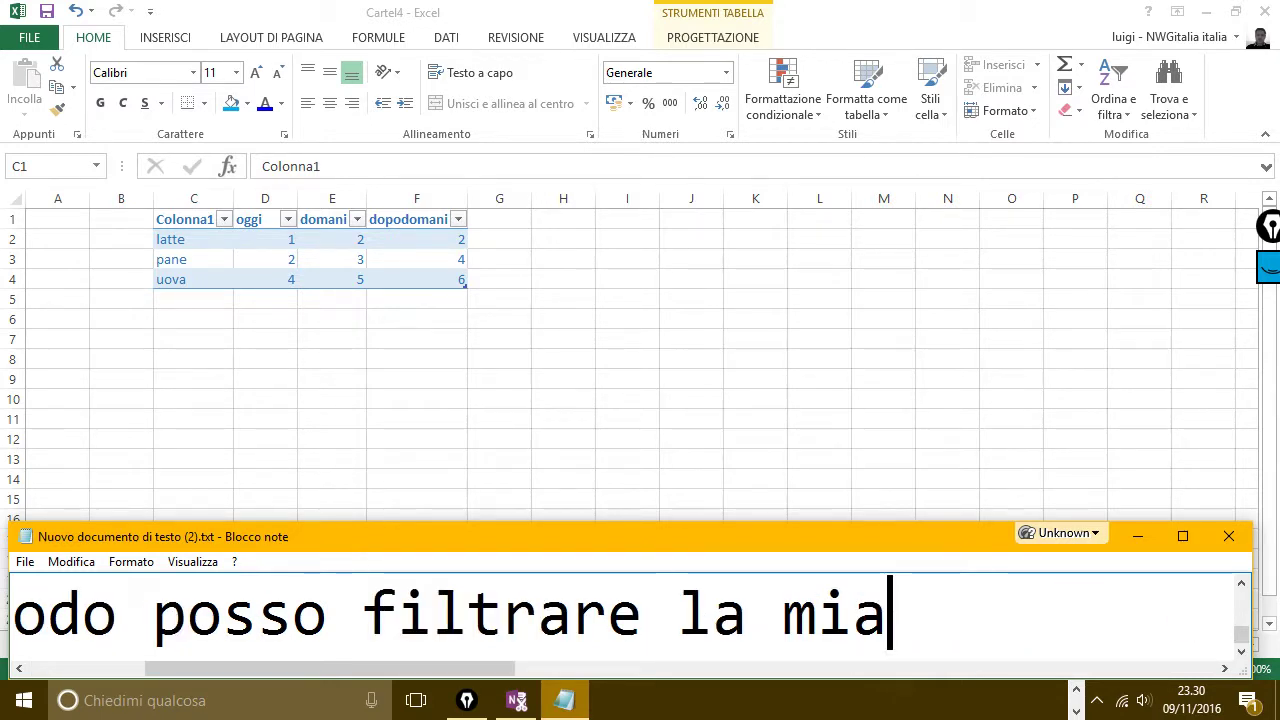
text(tabella )
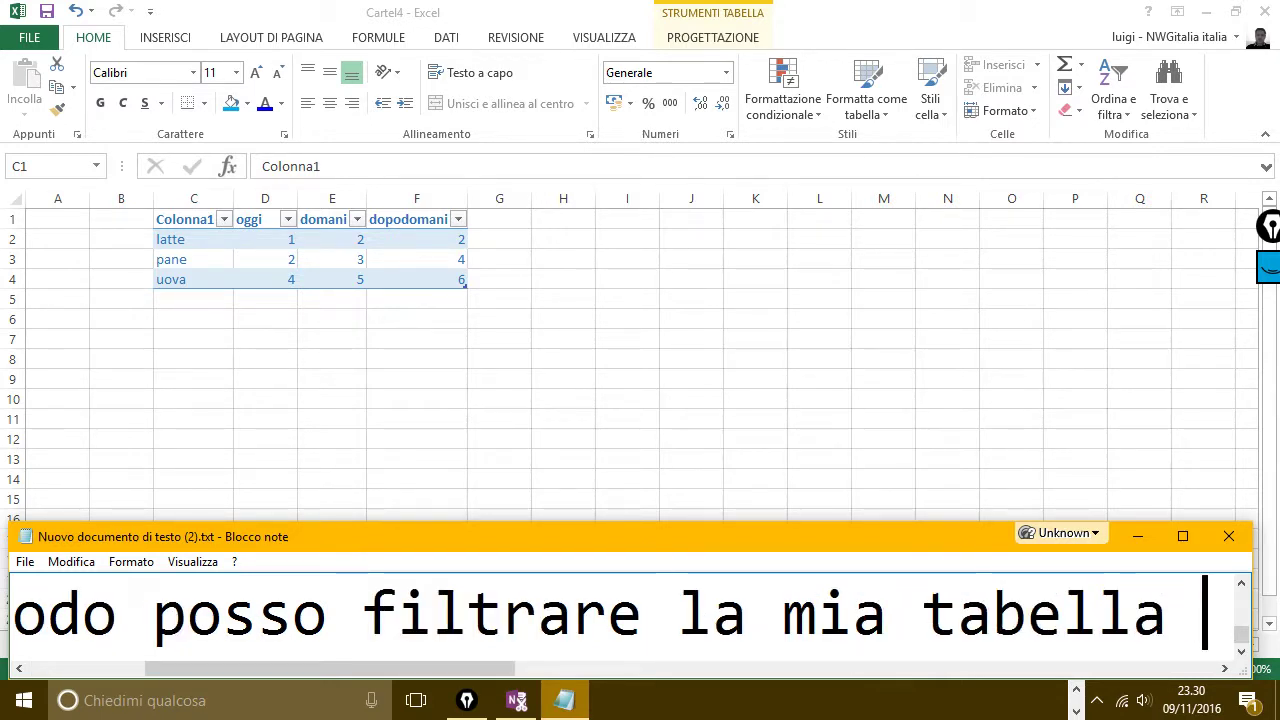
text(e vedere i v)
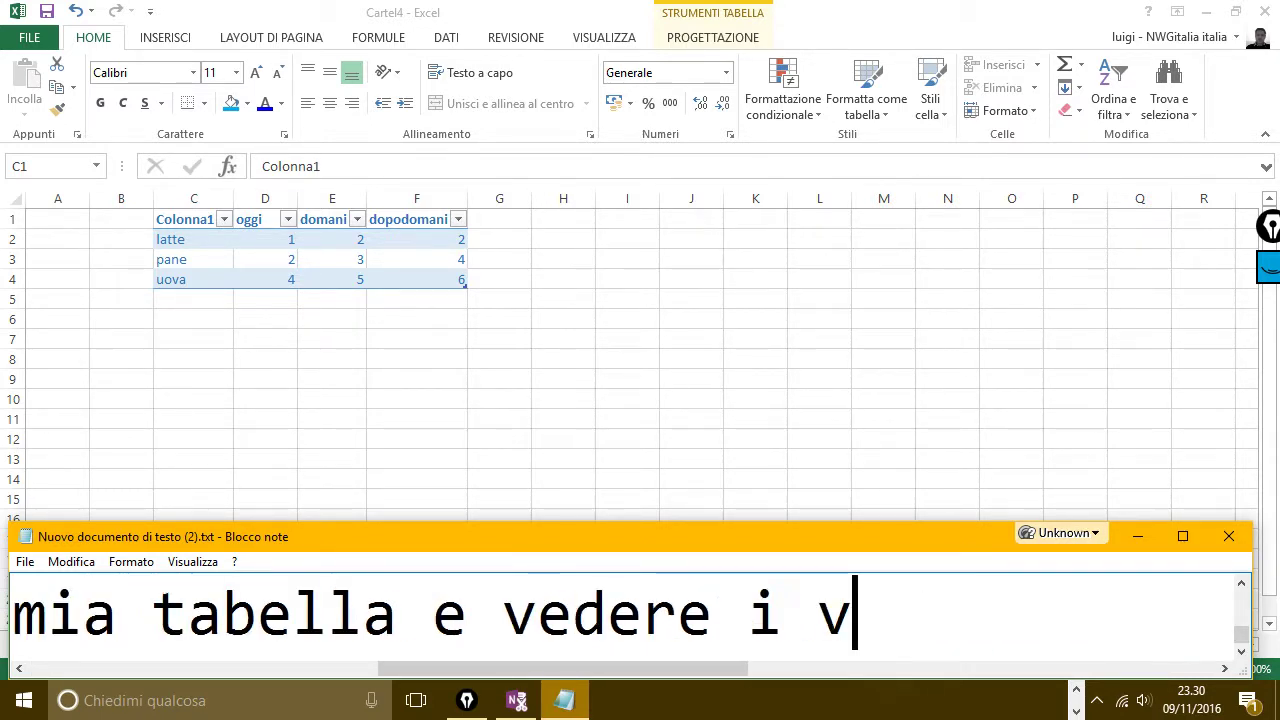
text(aldo)
key(BackSpace)
key(BackSpace)
text(or)
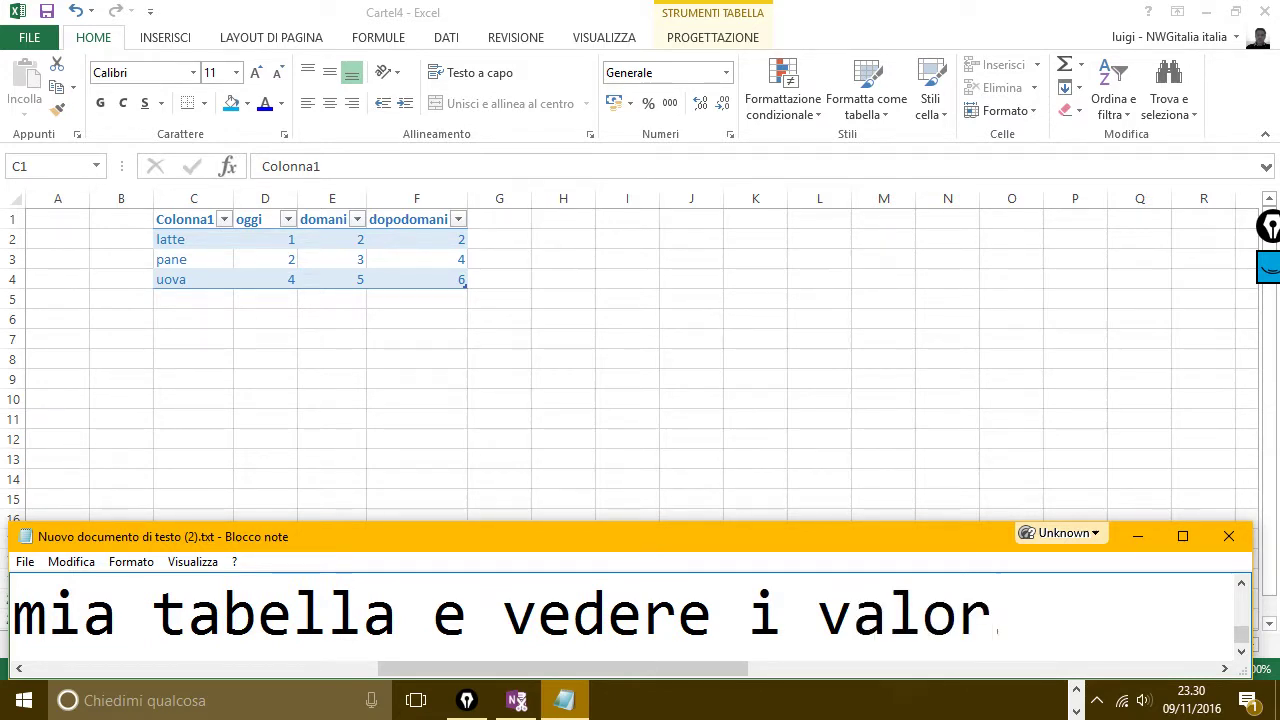
text(i che voglio)
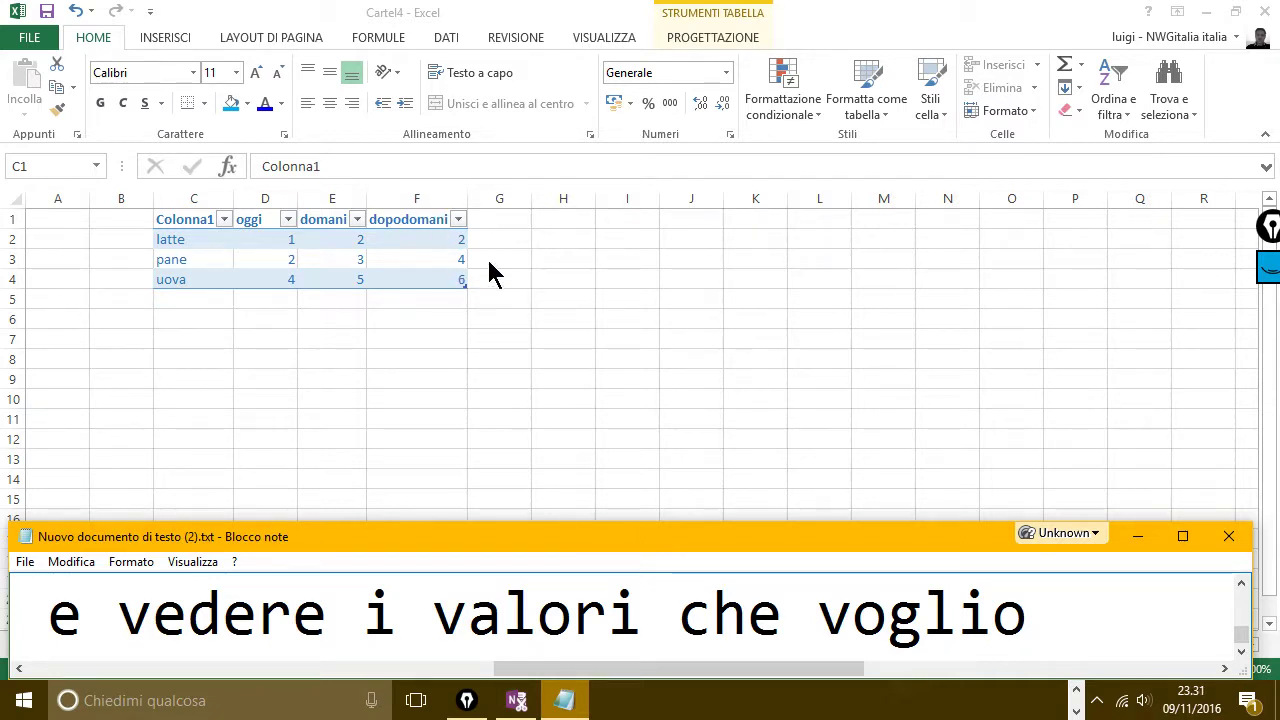
- Enter dolci, latte, pane, dolci, pane in cells J3:J7 using autocomplete
click(690, 257)
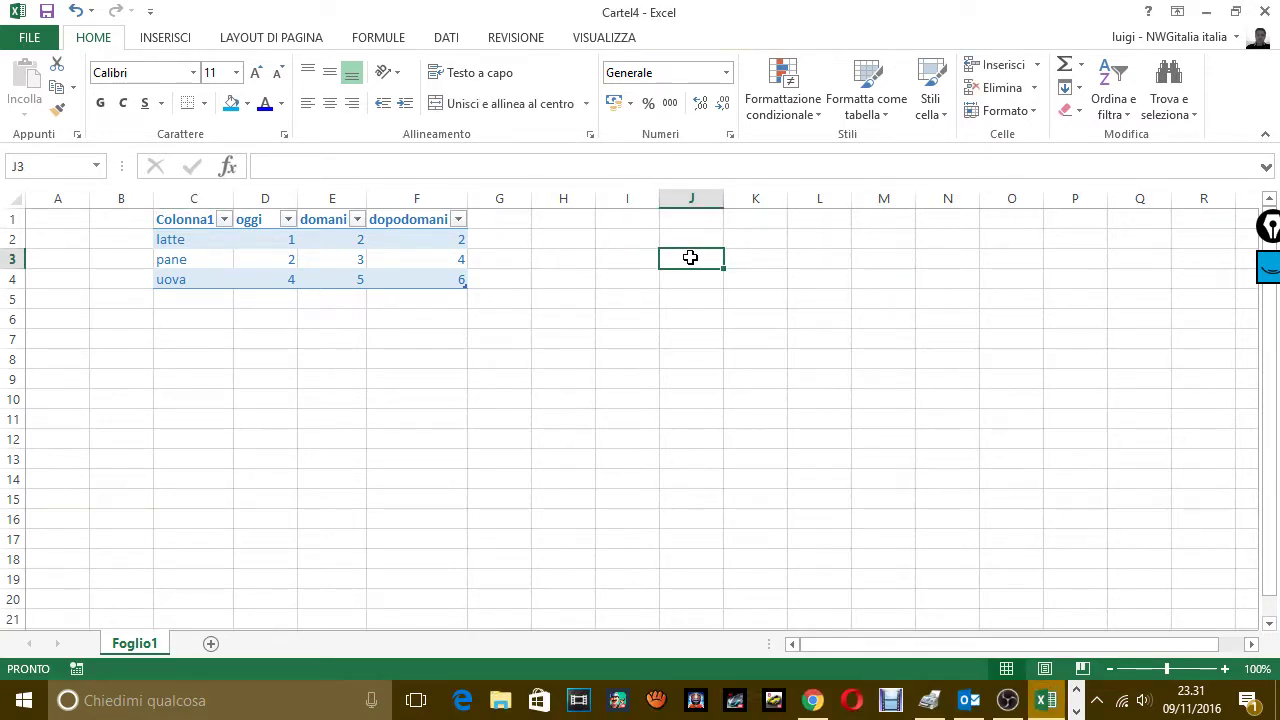
text(dolc)
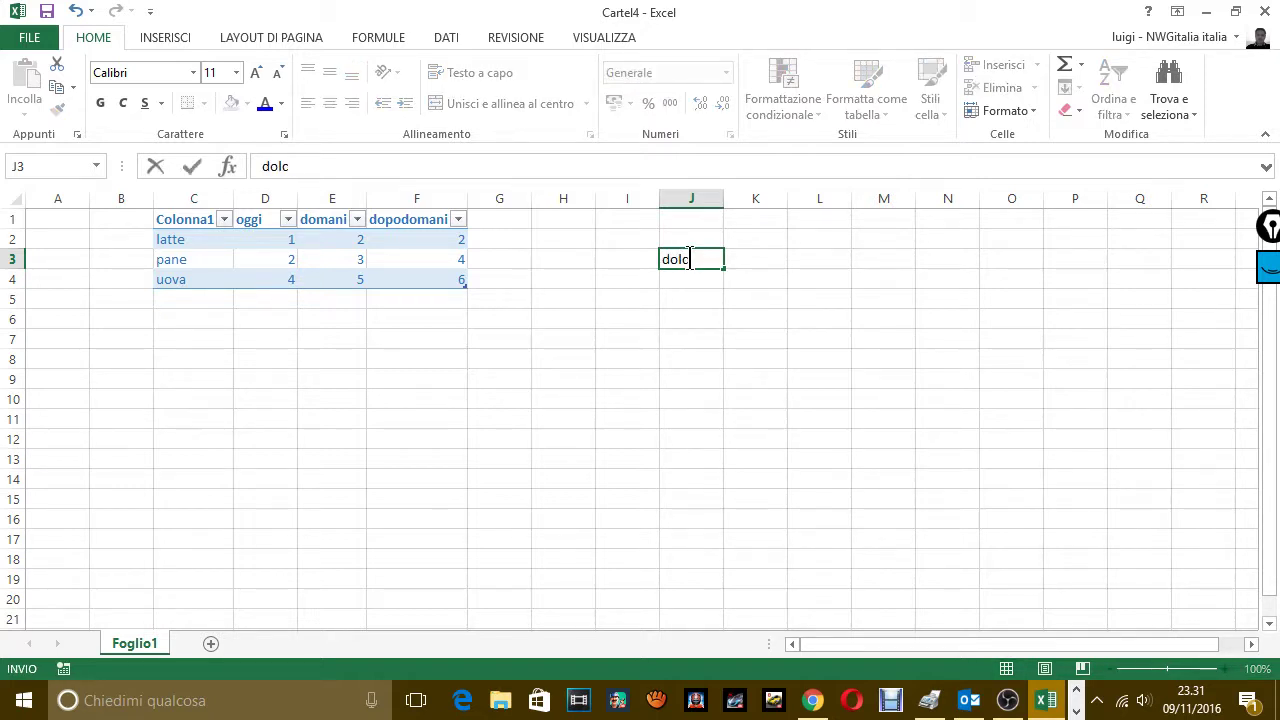
key(Return)
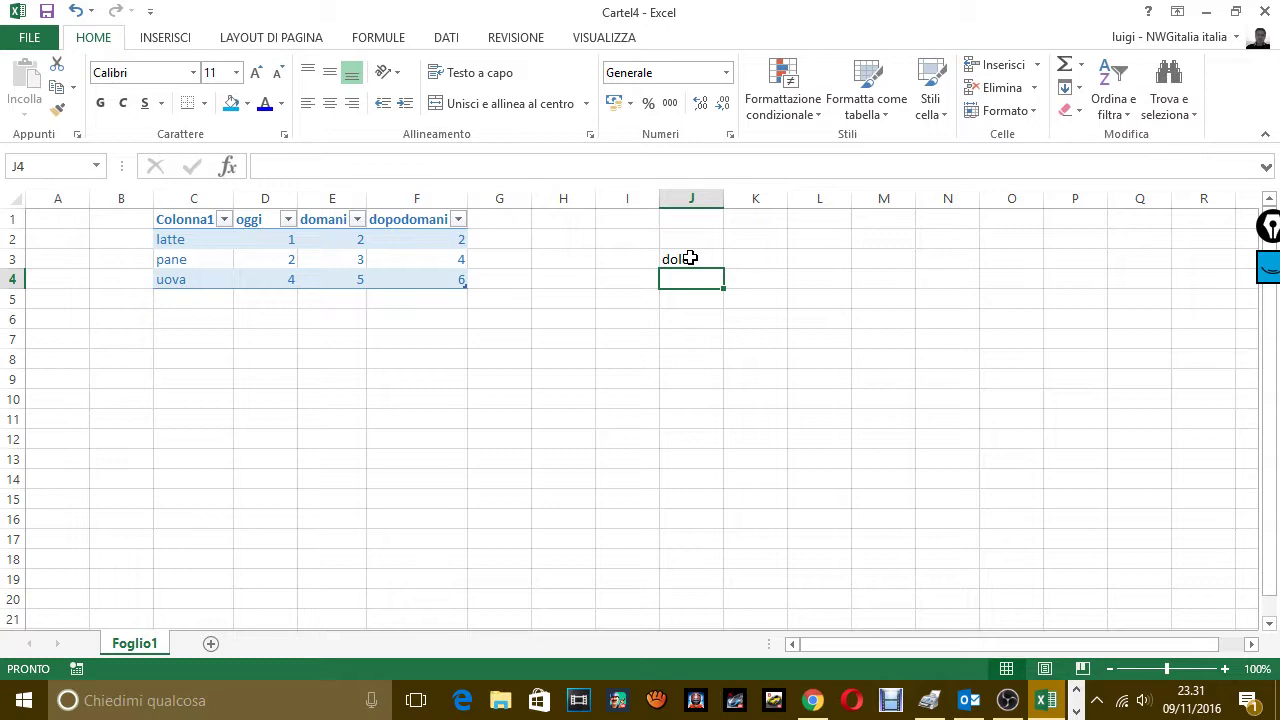
text(latte)
key(Return)
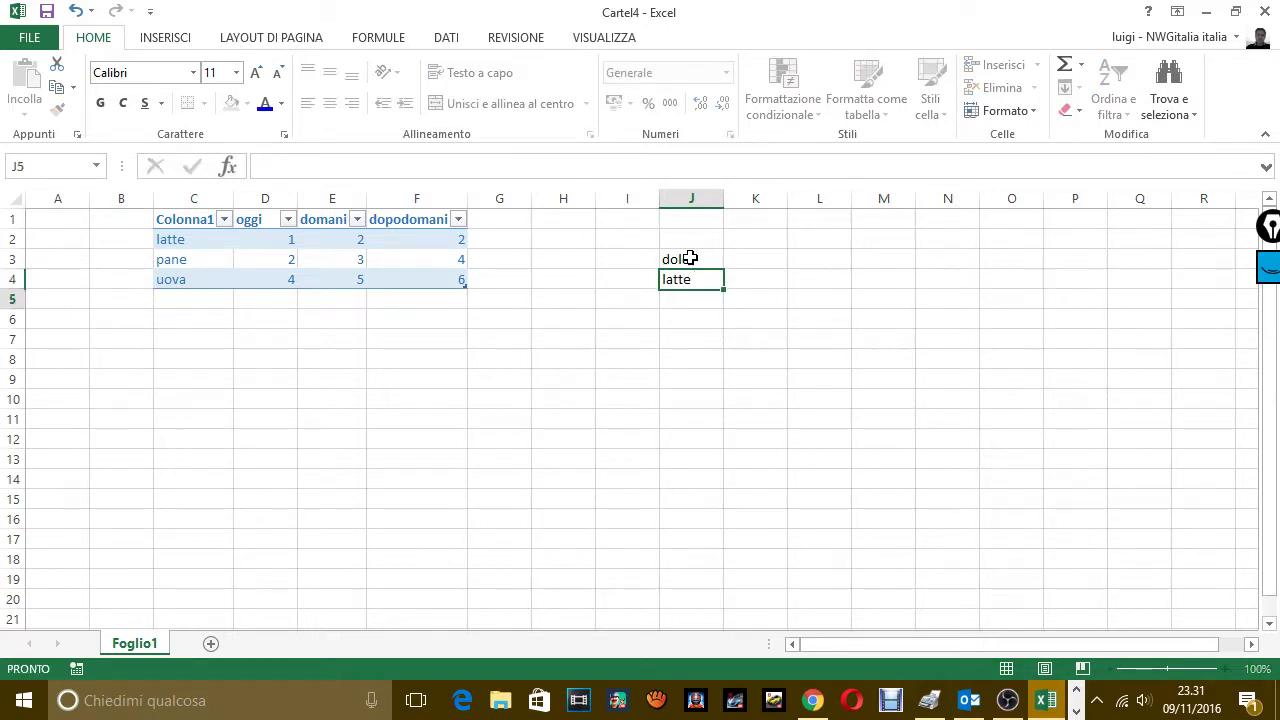
text(pane)
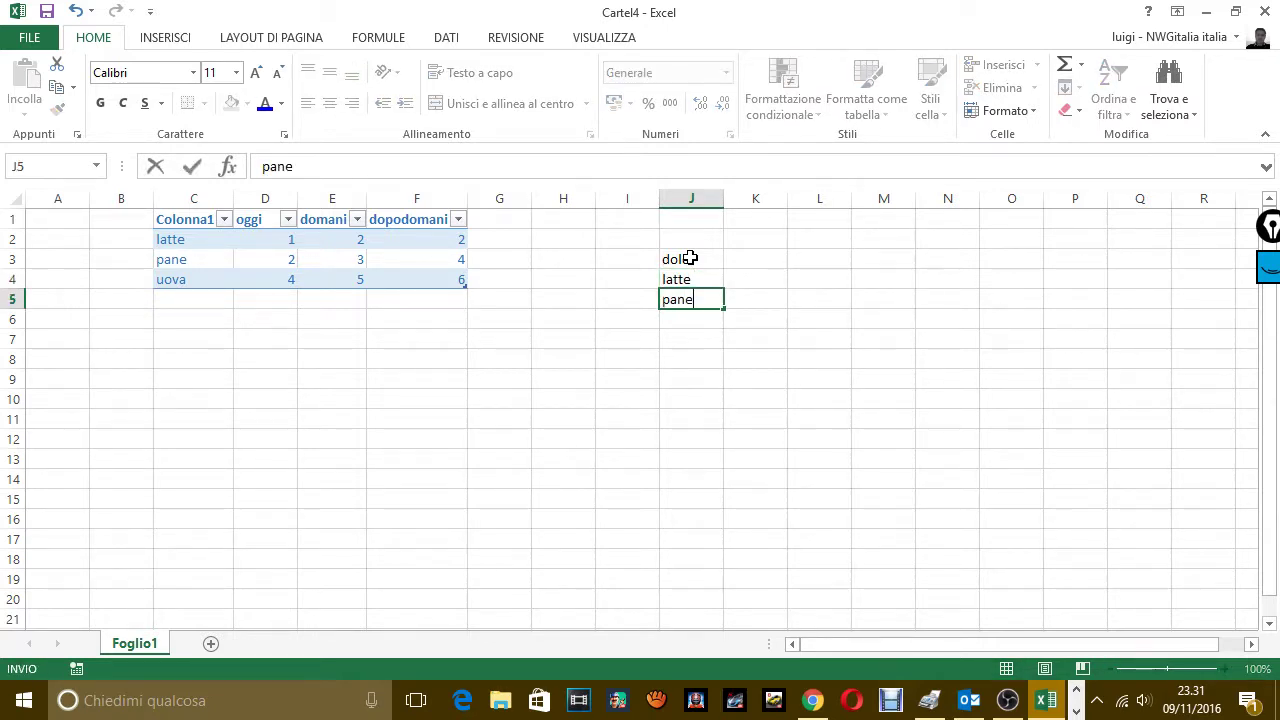
key(Return)
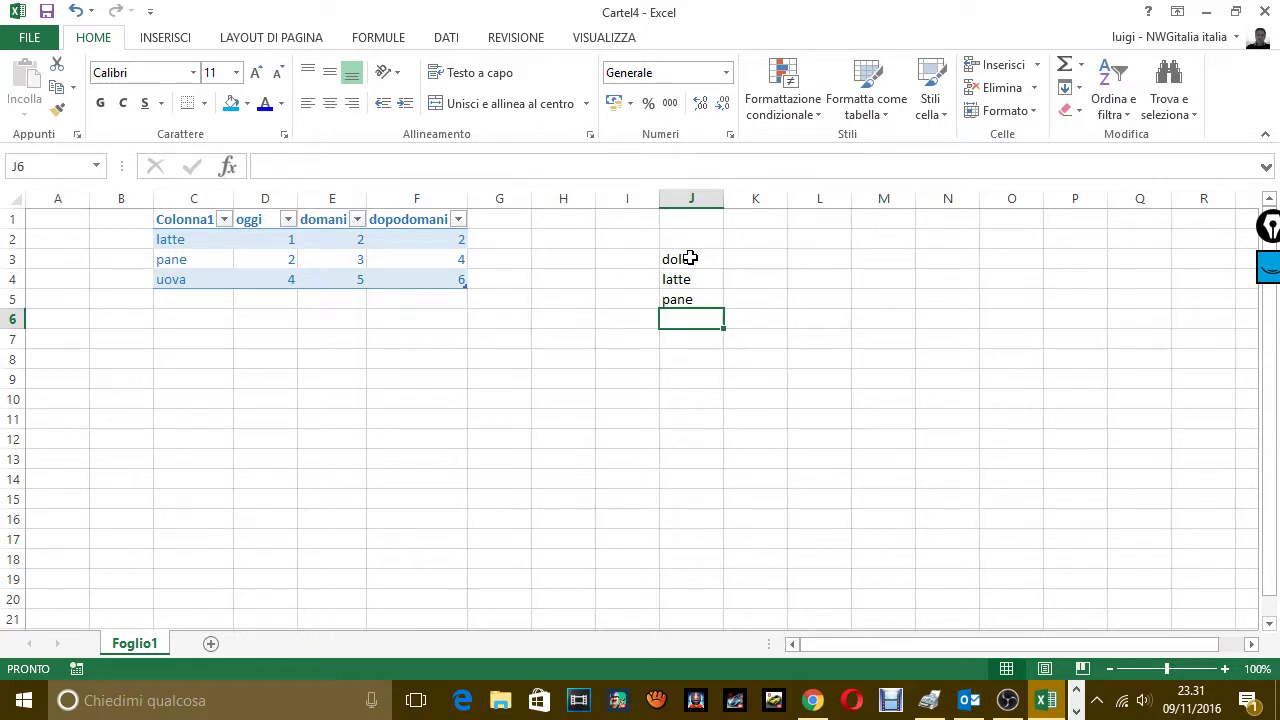
text(dolci)
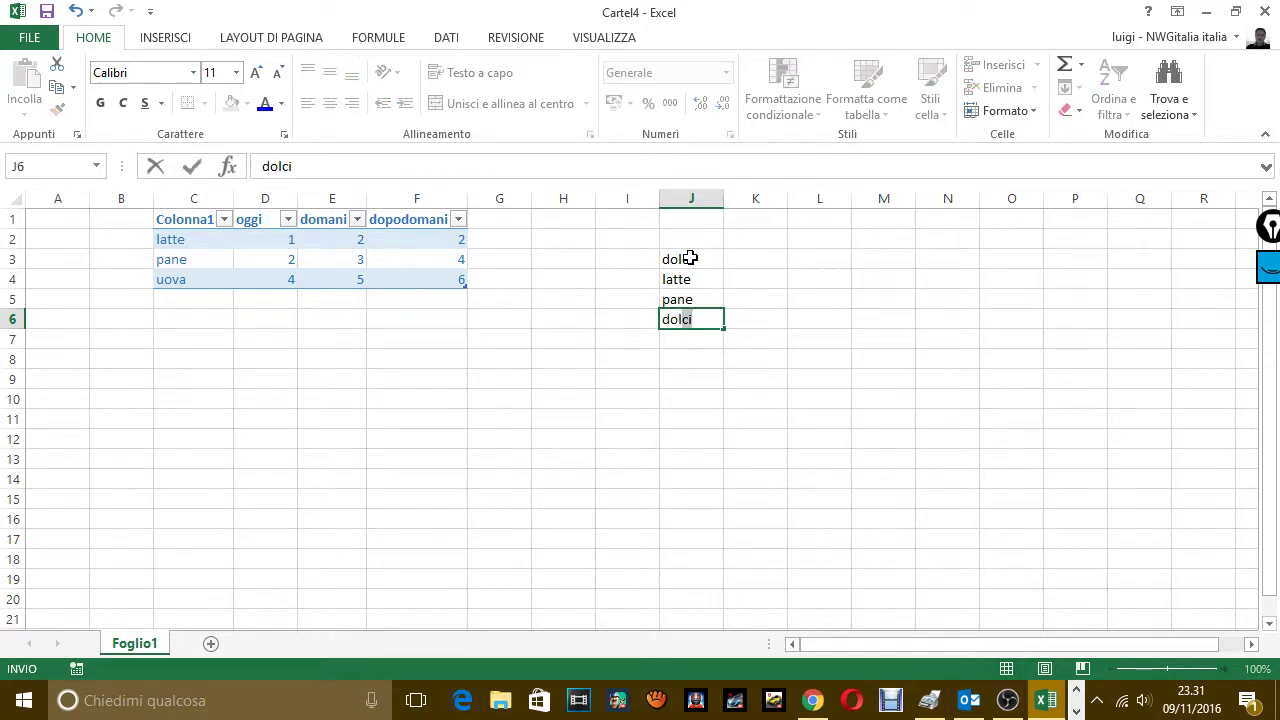
key(Return)
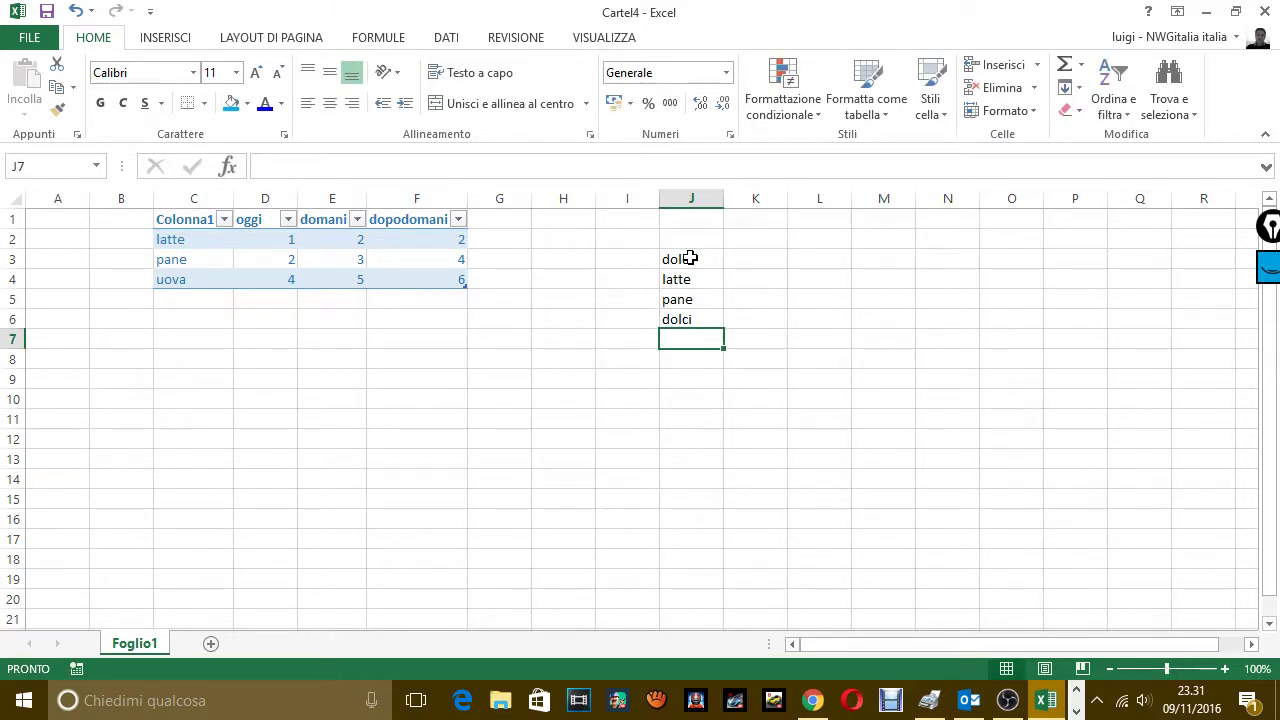
text(pane)
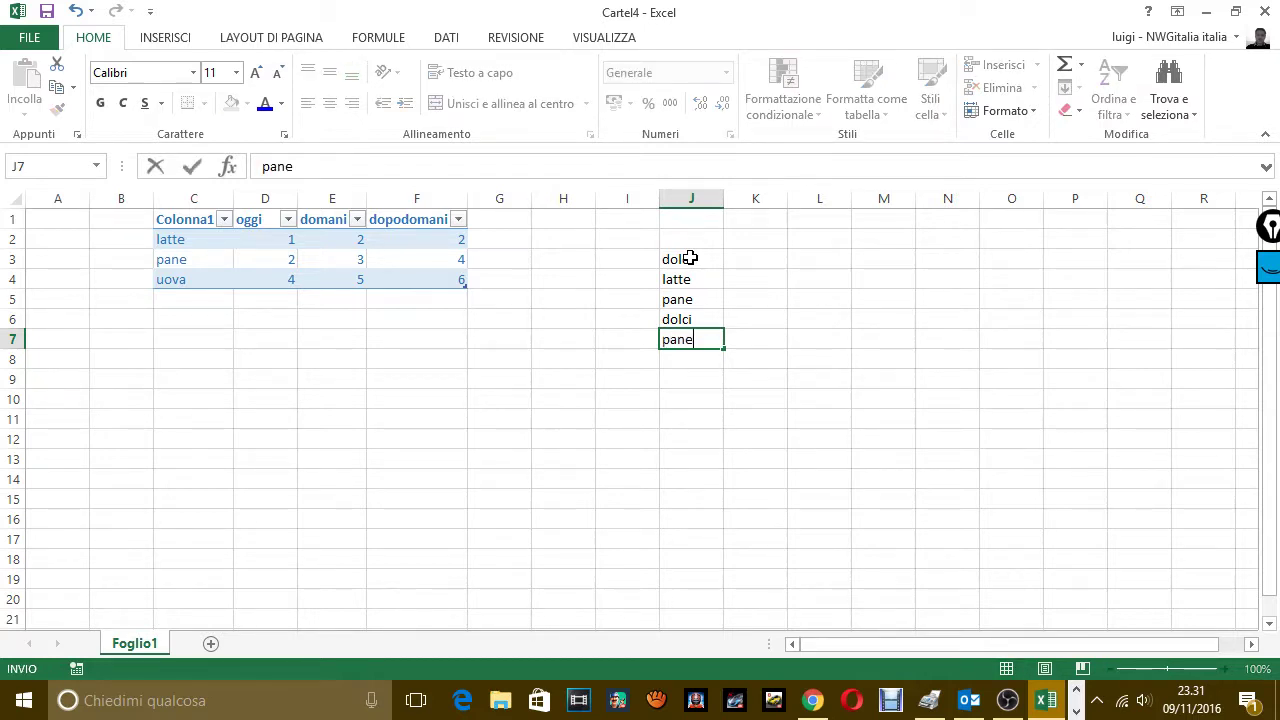
click(755, 276)
- Number the list 1 to 5 in cells K3:K7
click(751, 260)
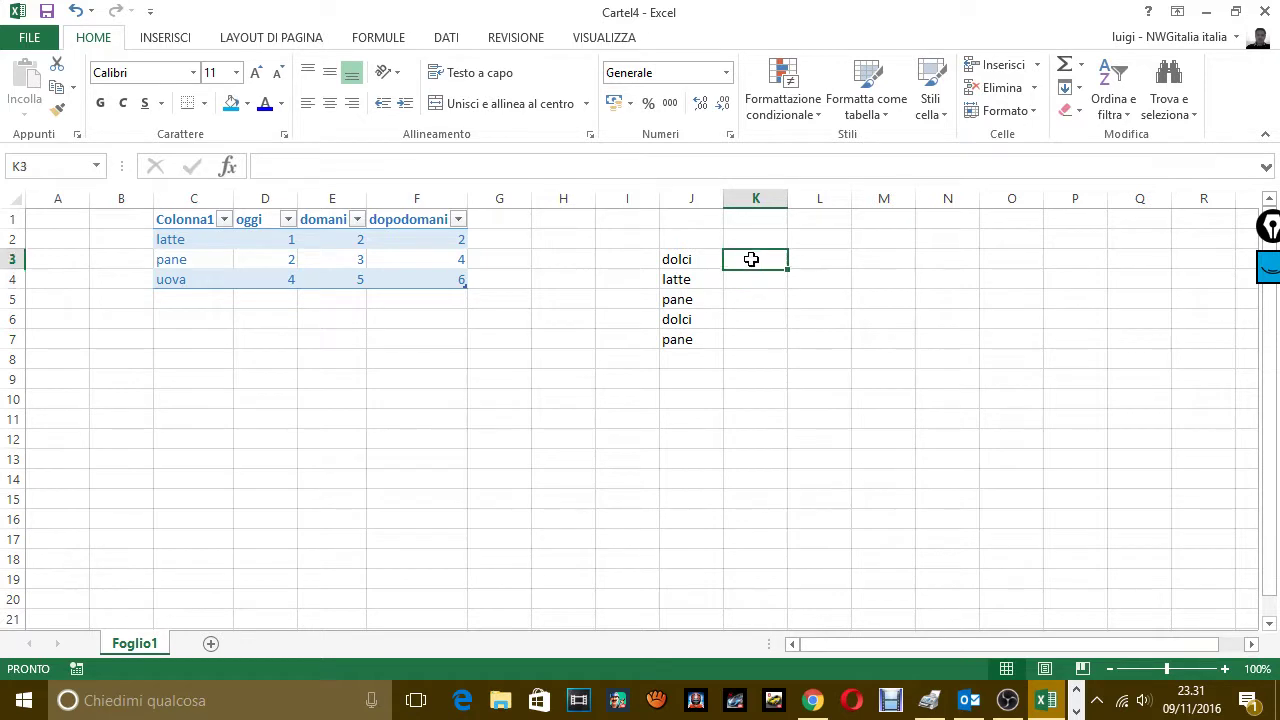
text(1)
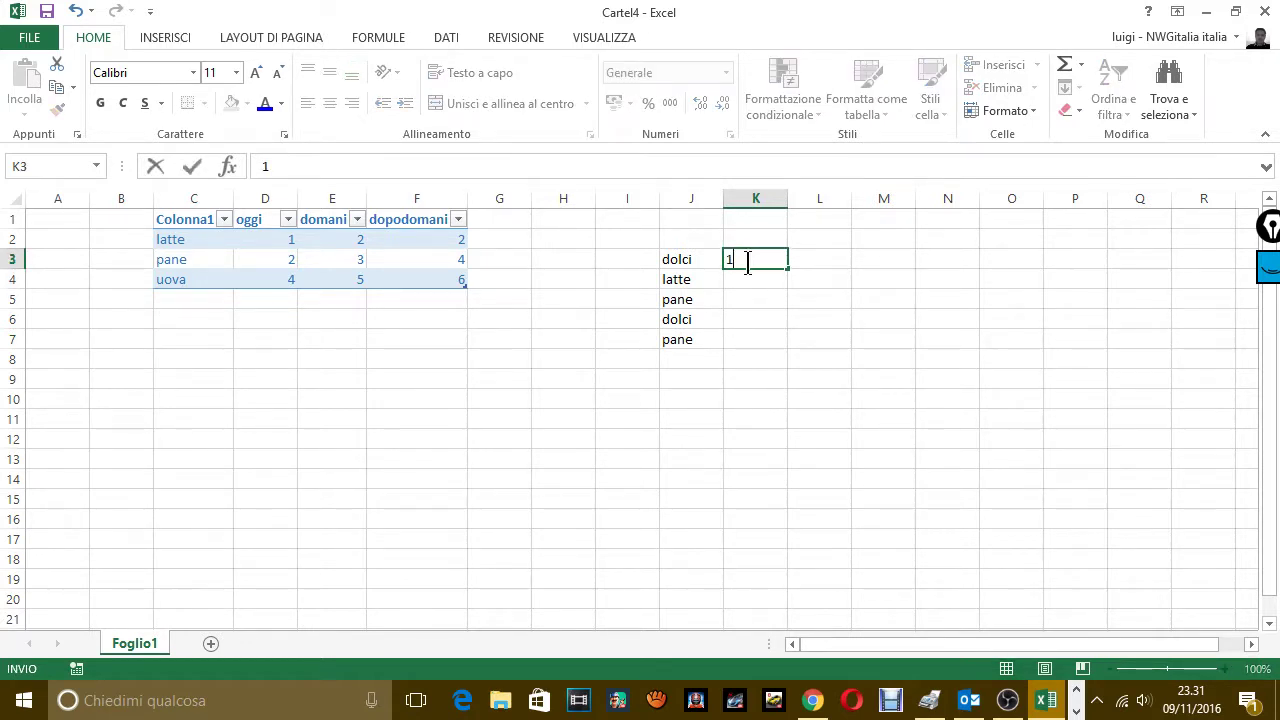
click(745, 280)
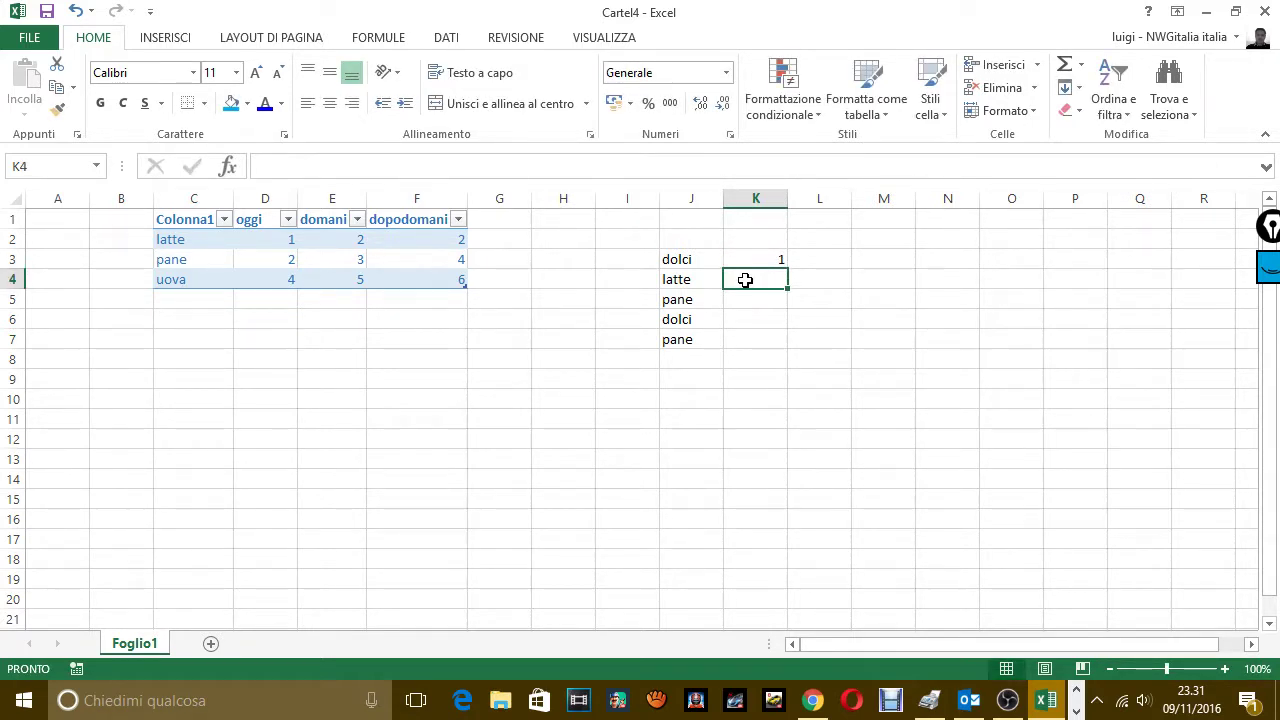
text(2)
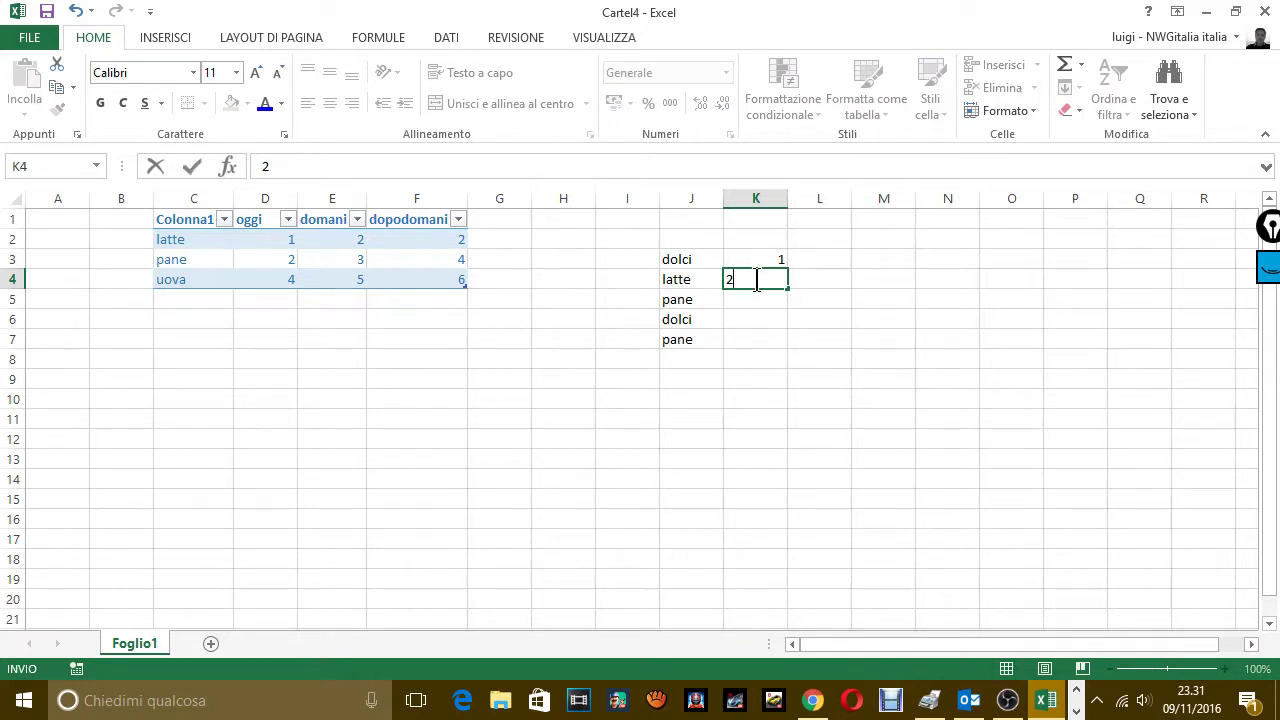
key(Return)
text(3)
key(Return)
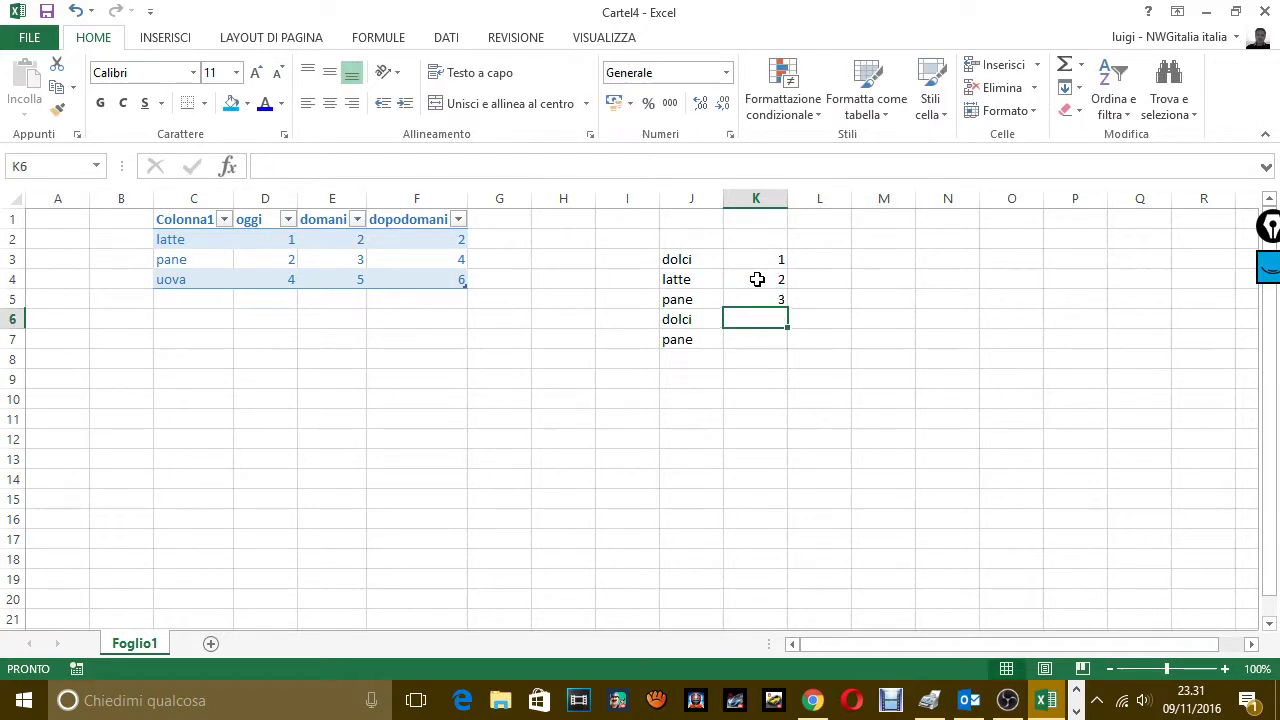
text(4)
key(Return)
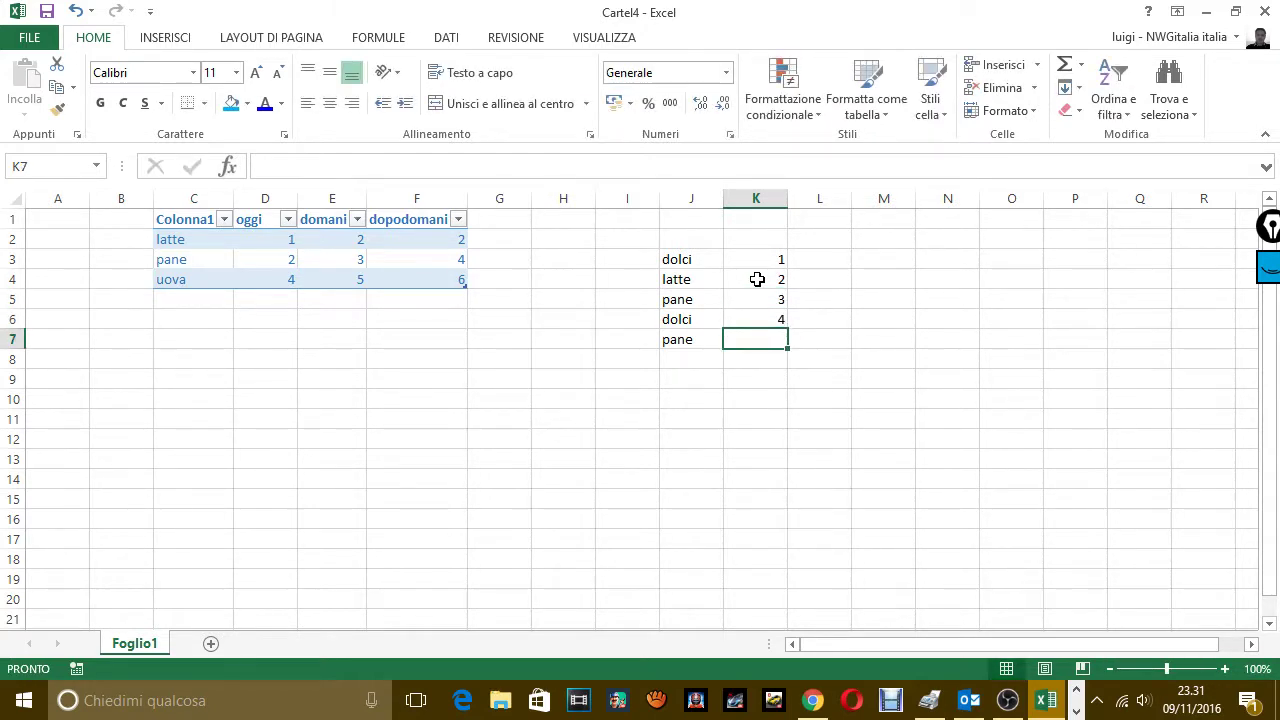
text(5)
key(Return)
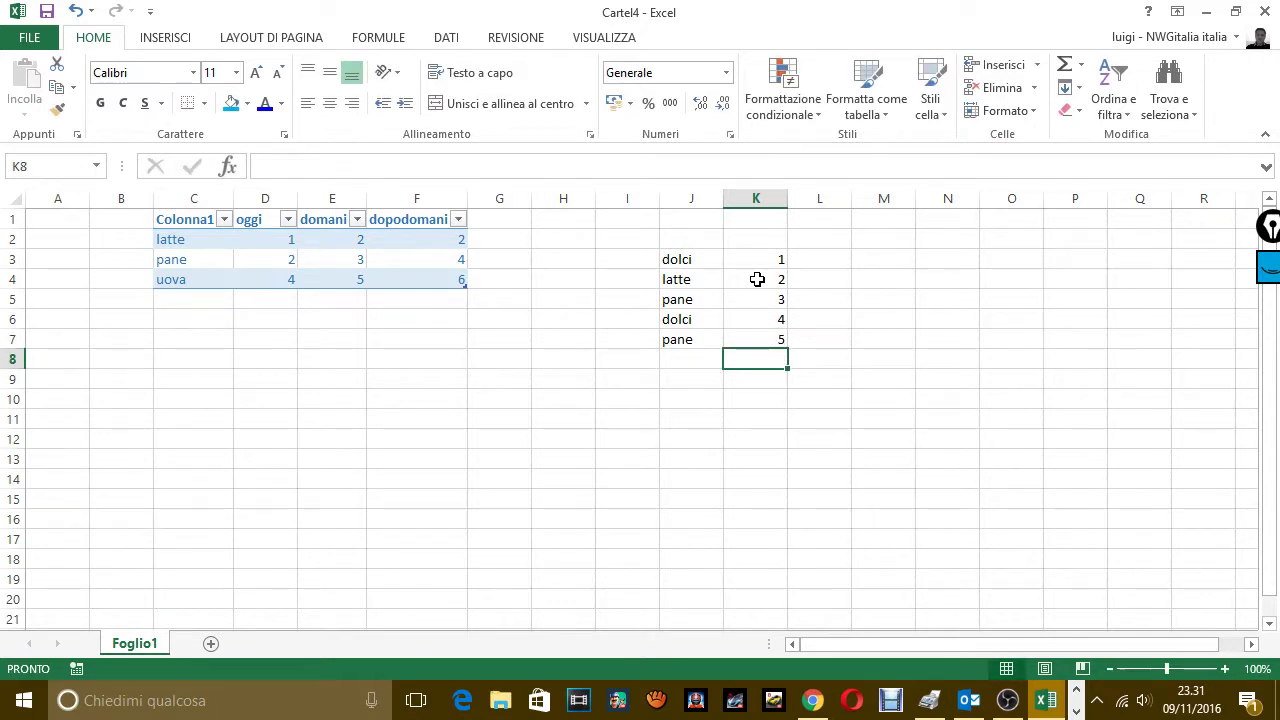
mouse_move(688, 257)
mouse_down()
mouse_move(729, 329)
mouse_move(765, 349)
mouse_up()
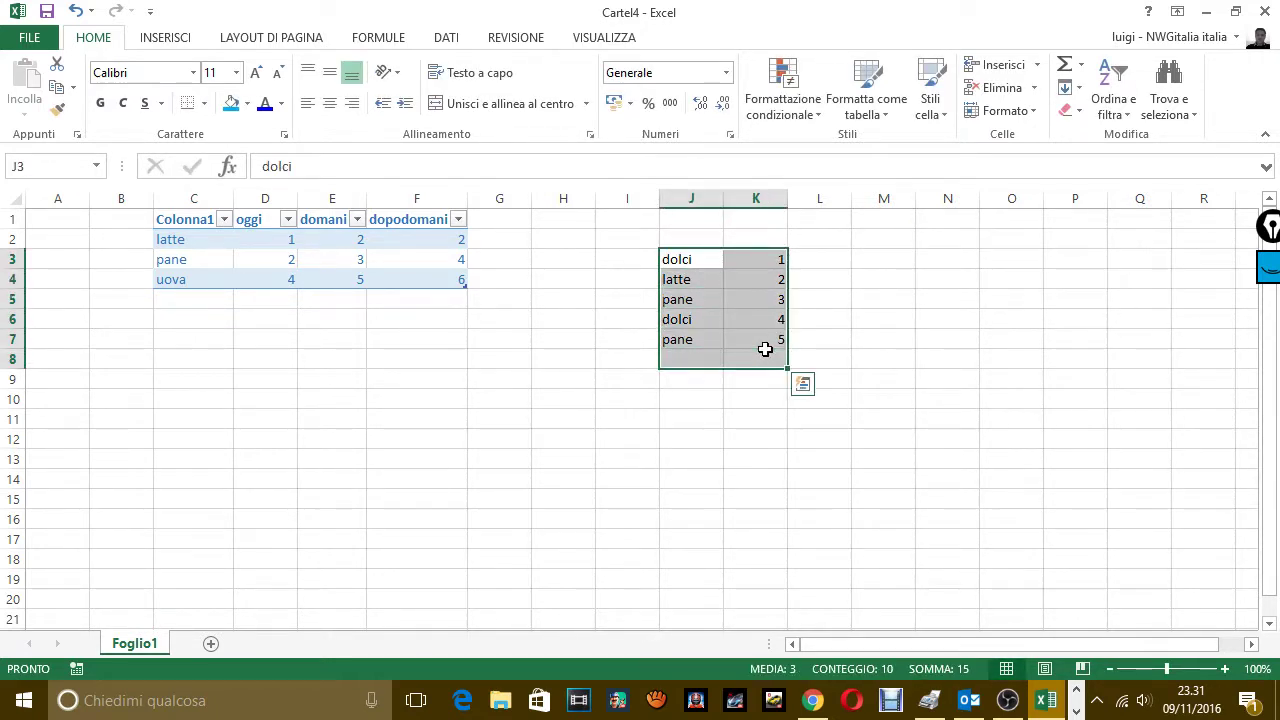
click(688, 259)
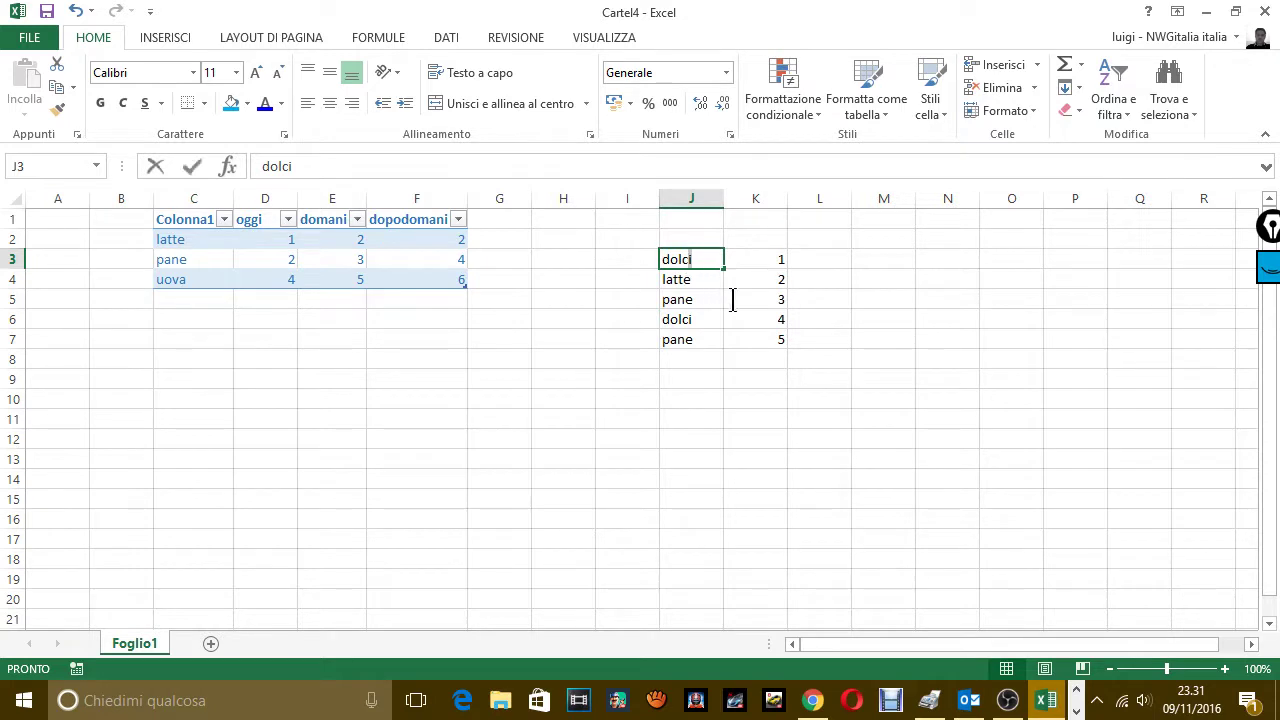
- Format J3:K7 as an orange-style table without headers, so Excel adds Colonna1 and Colonna2
click(588, 258)
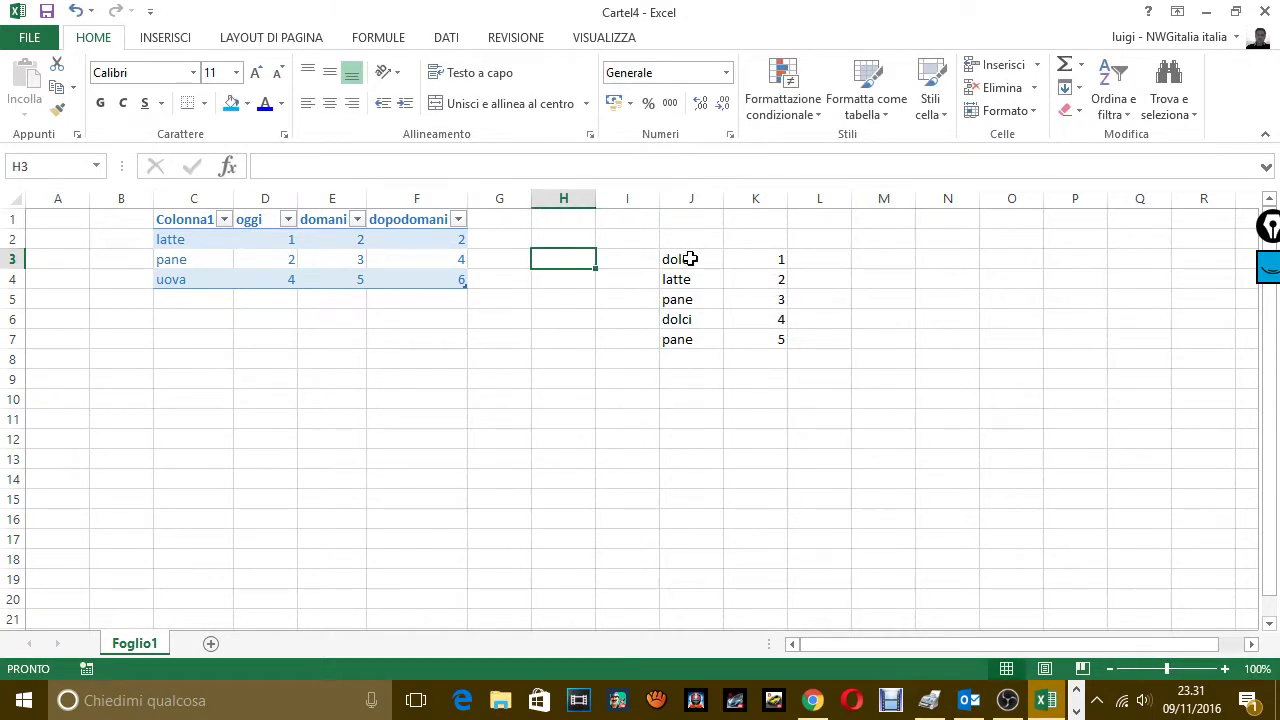
click(688, 260)
drag(710, 273, 763, 336)
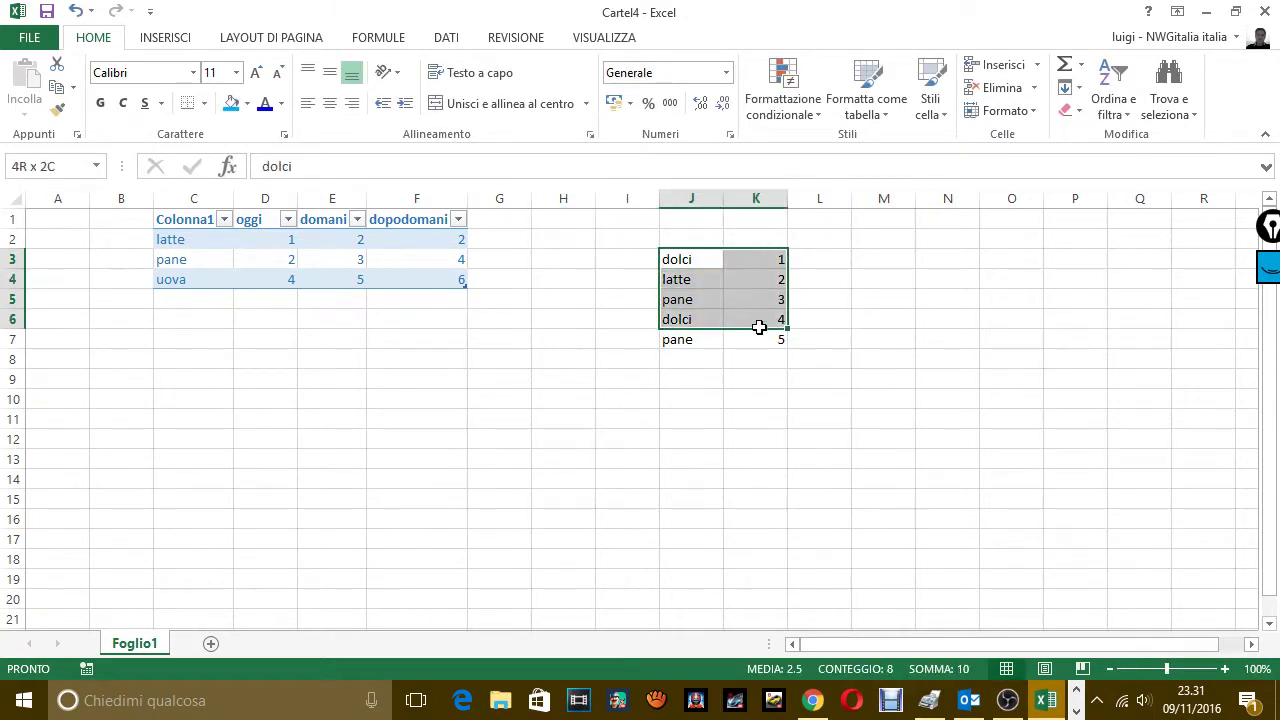
click(781, 103)
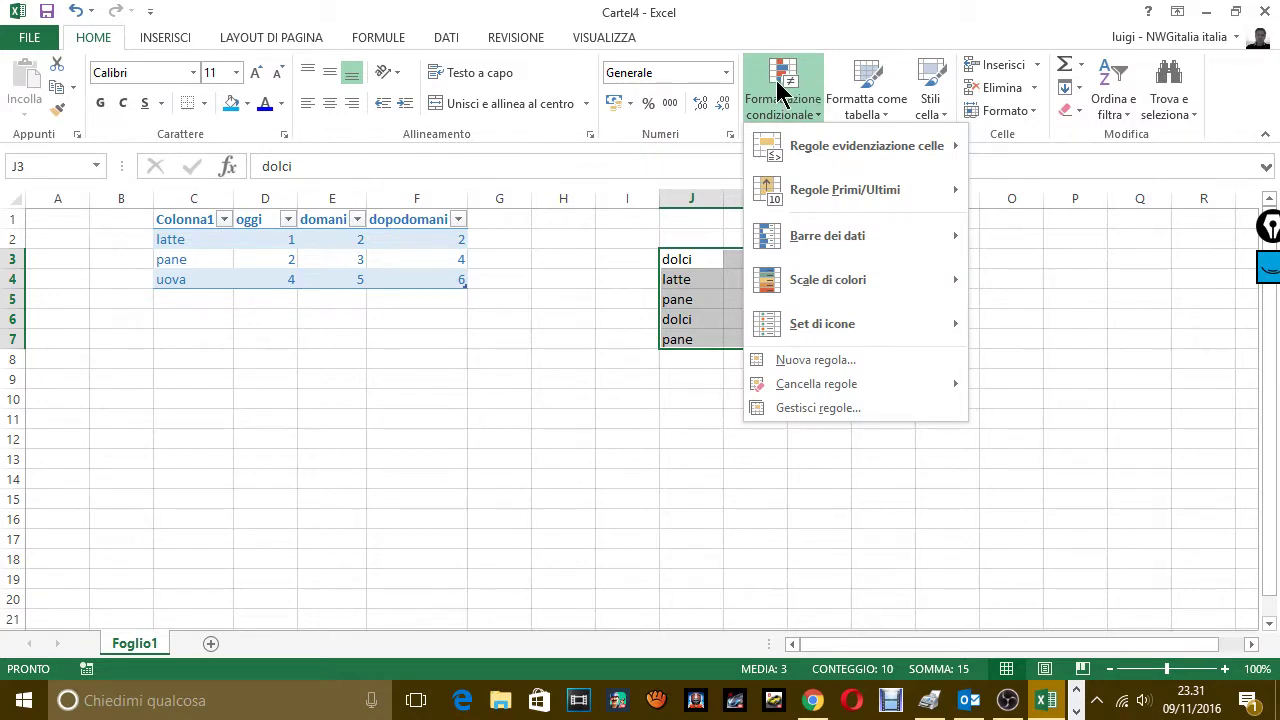
click(858, 95)
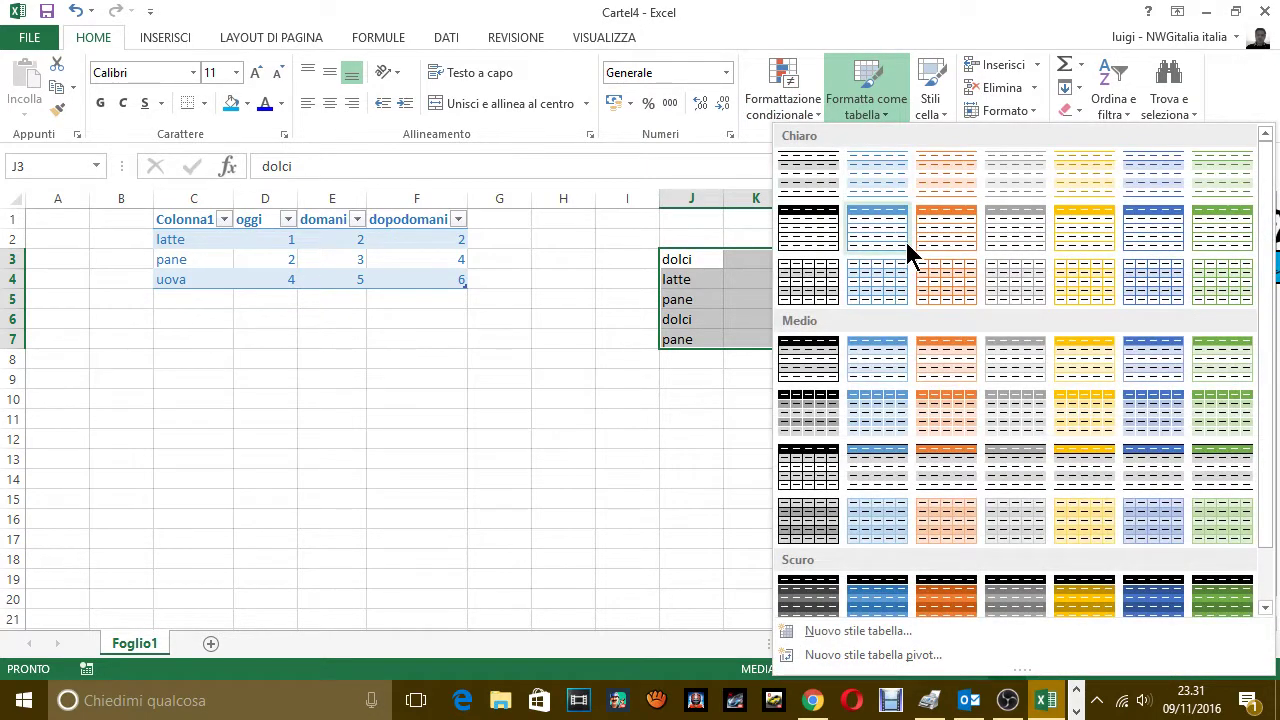
click(944, 267)
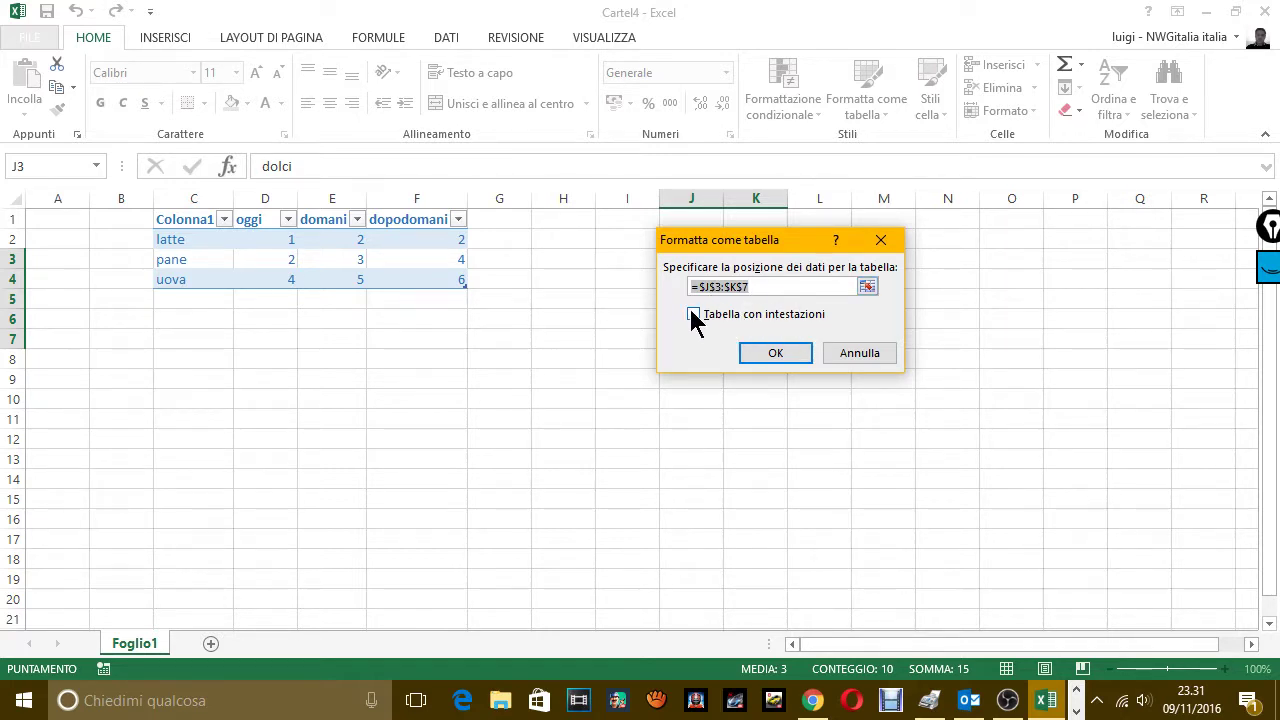
drag(724, 245, 719, 331)
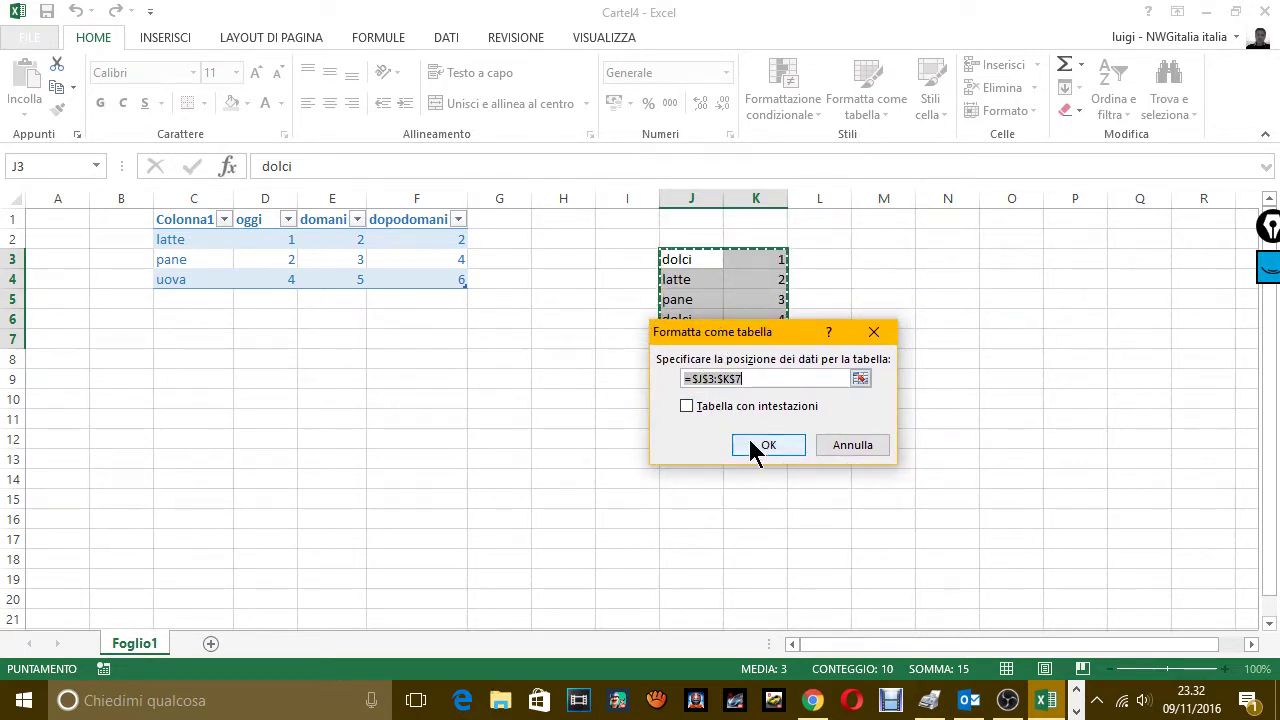
click(752, 445)
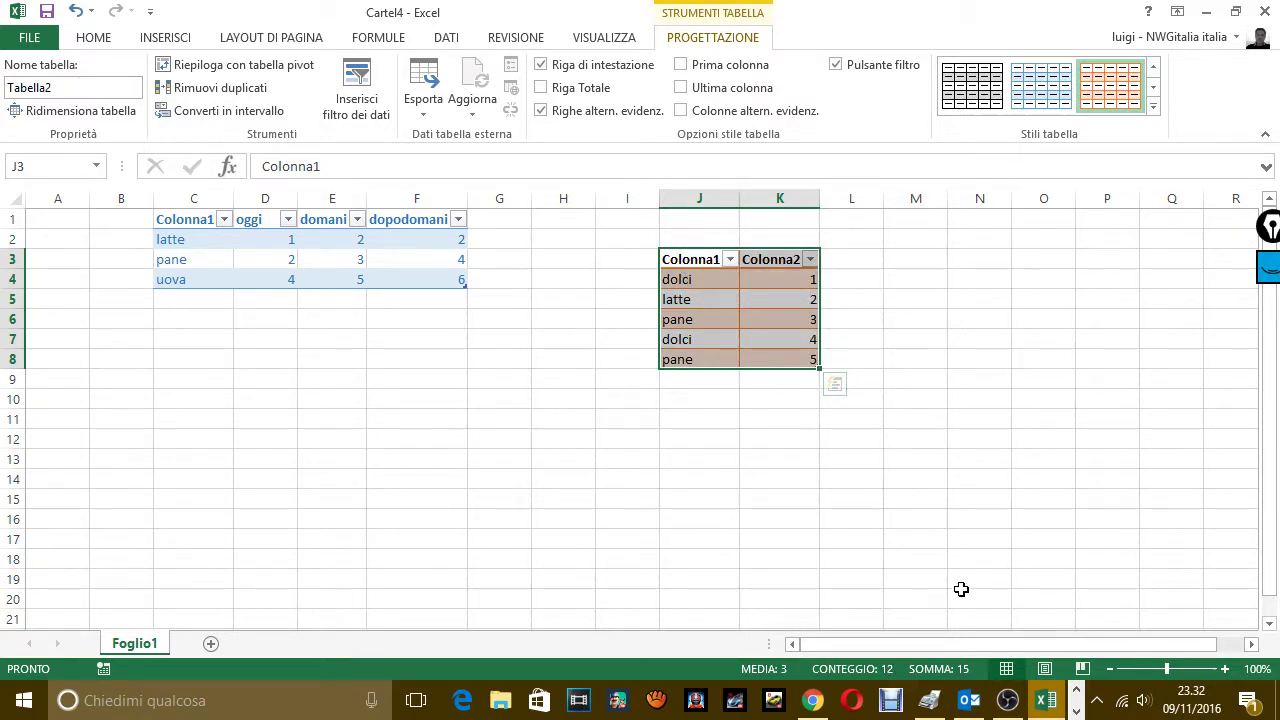
- In Notepad, replace the caption with 'come vedi non ho flaggato Tabella con intestazioni / perche non c'erano'
key(alt+Tab)
key(ctrl+a)
key(BackSpace)
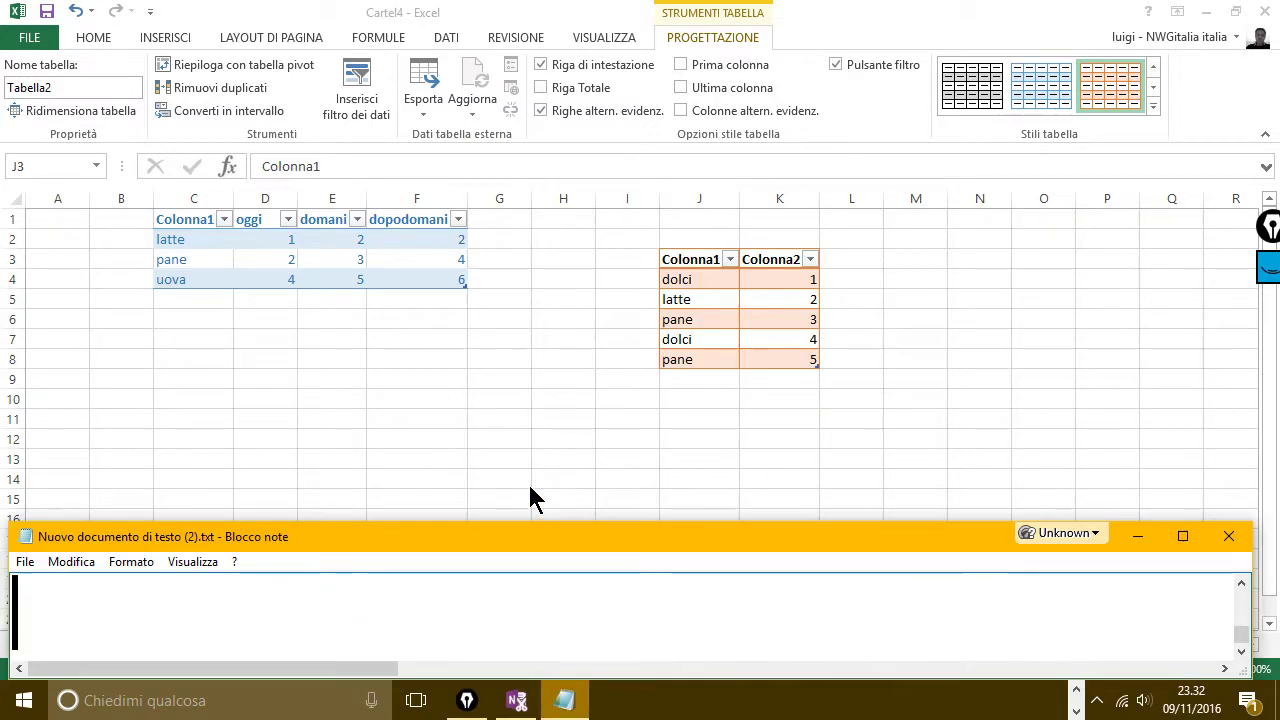
text(come vedi )
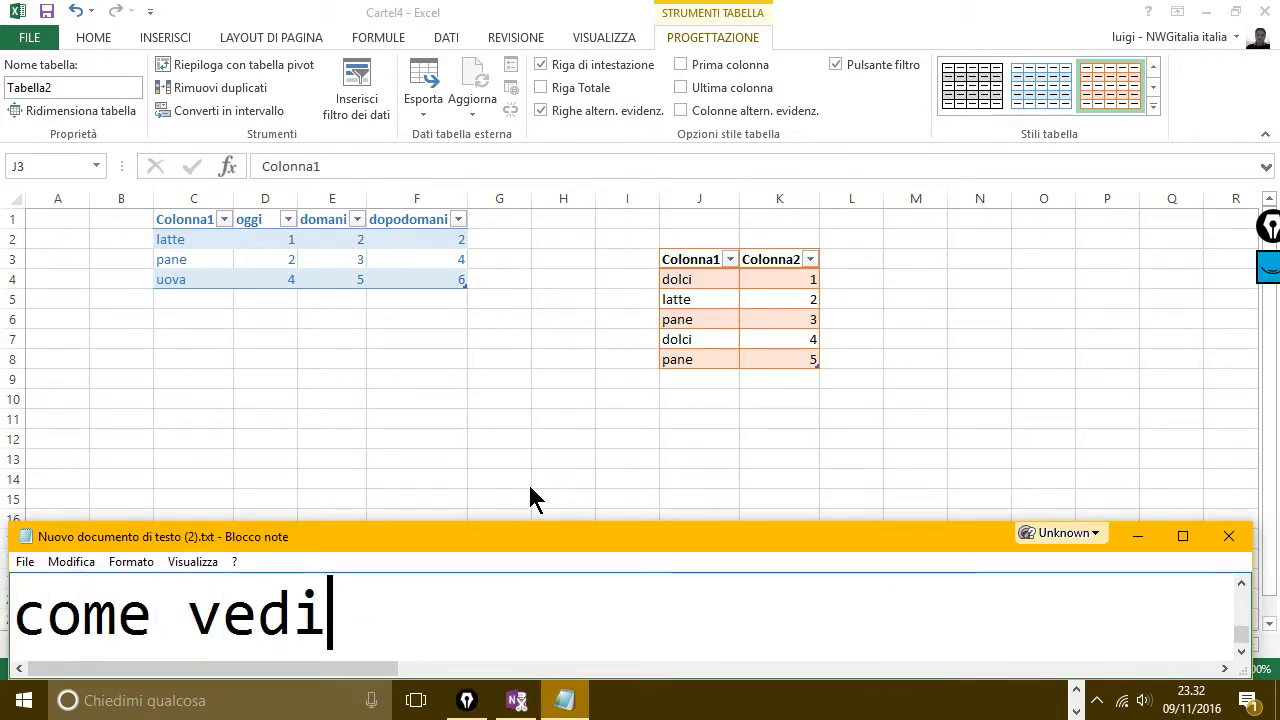
text(non ho f)
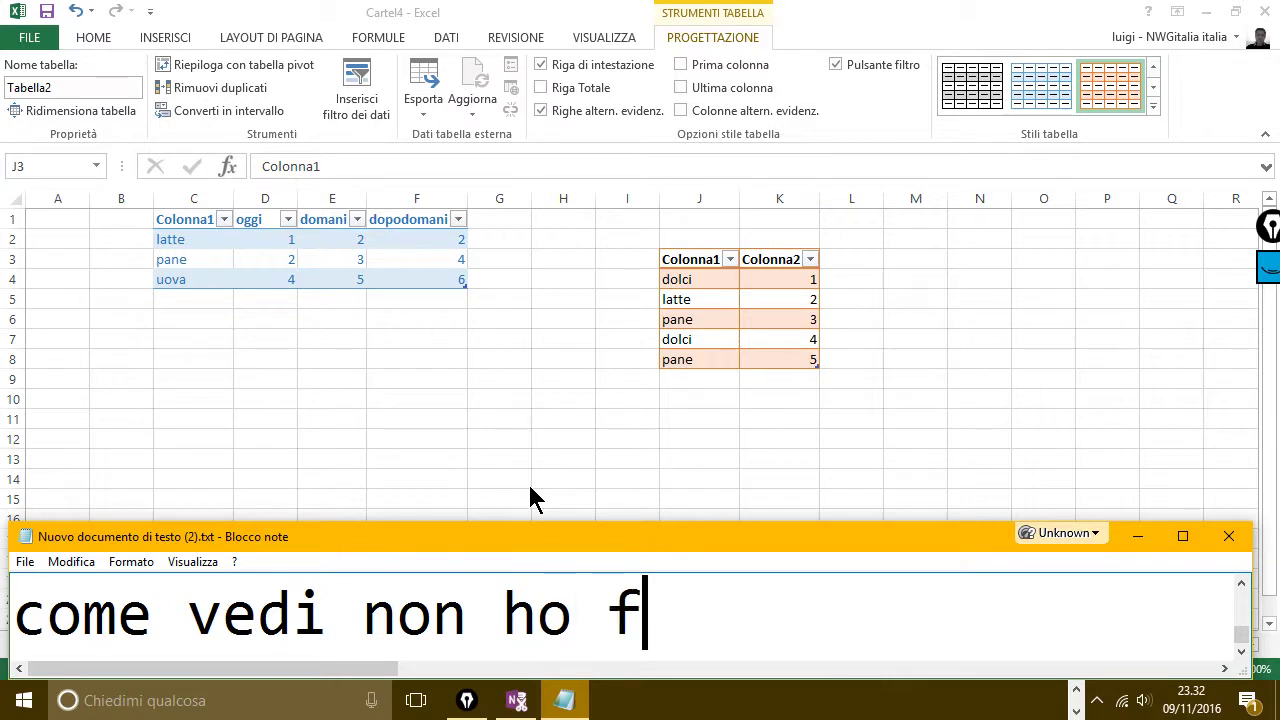
text(lagga)
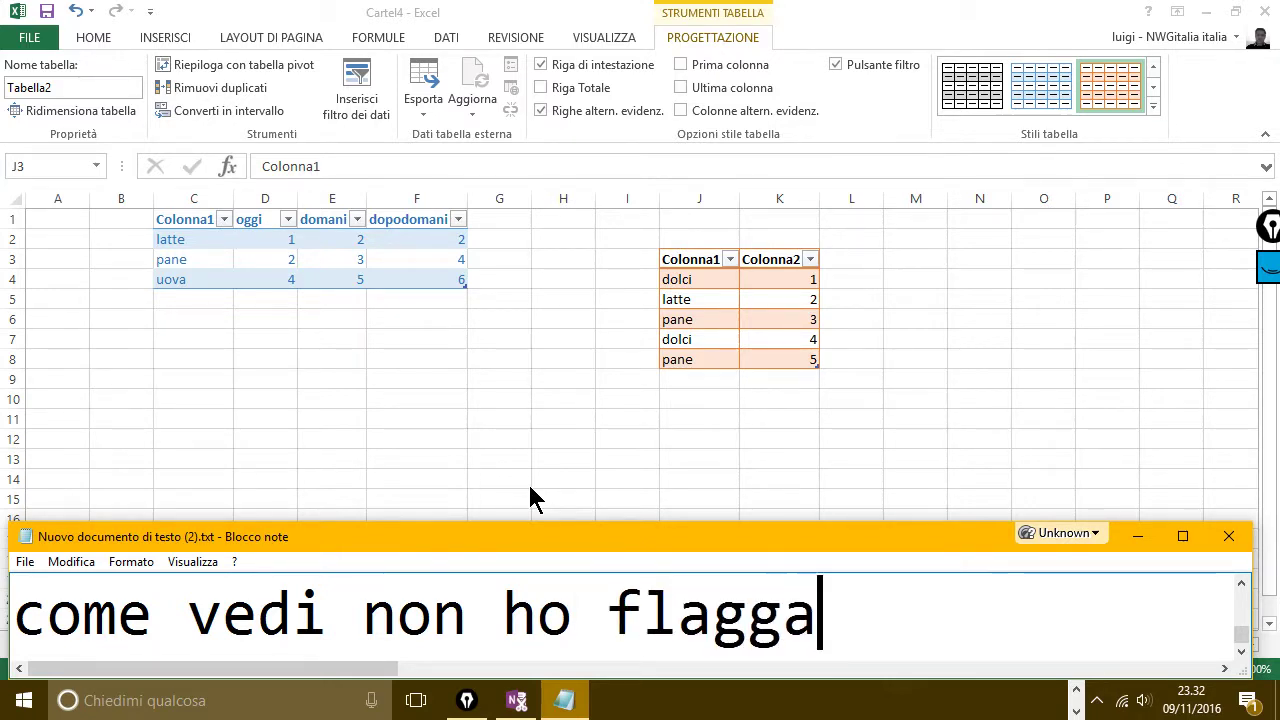
text(to Tabe)
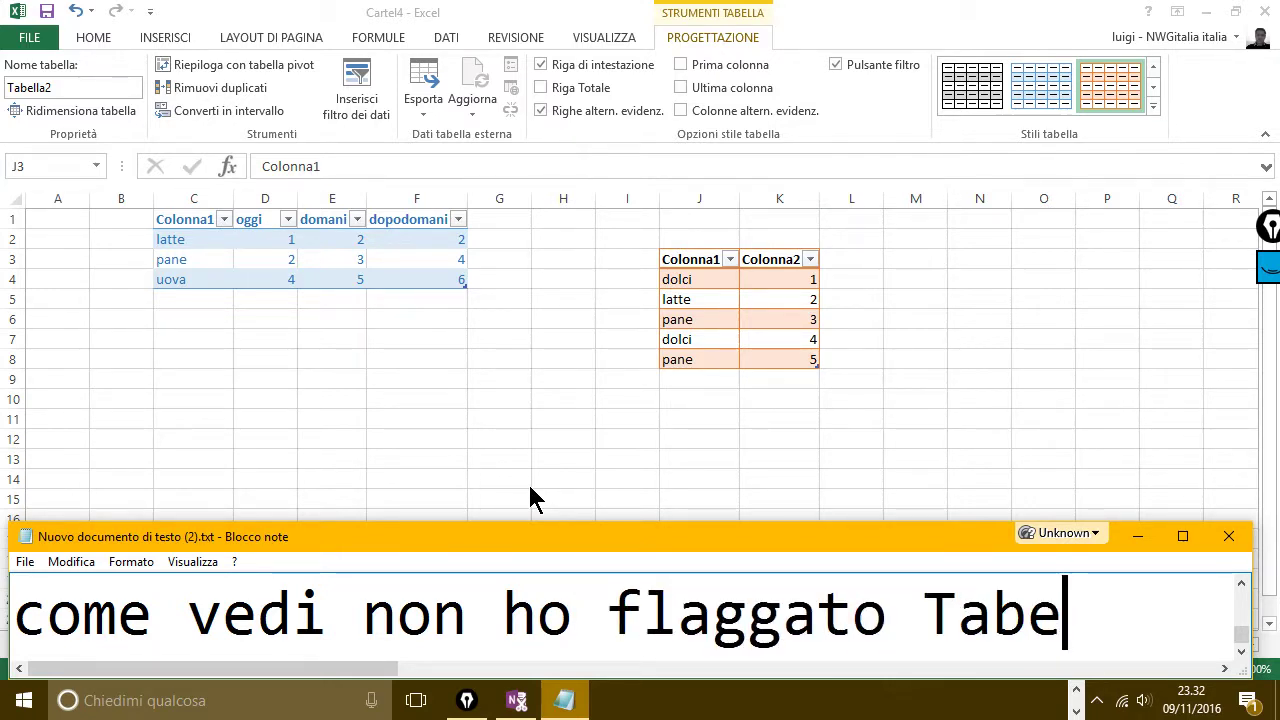
text(lla con intest)
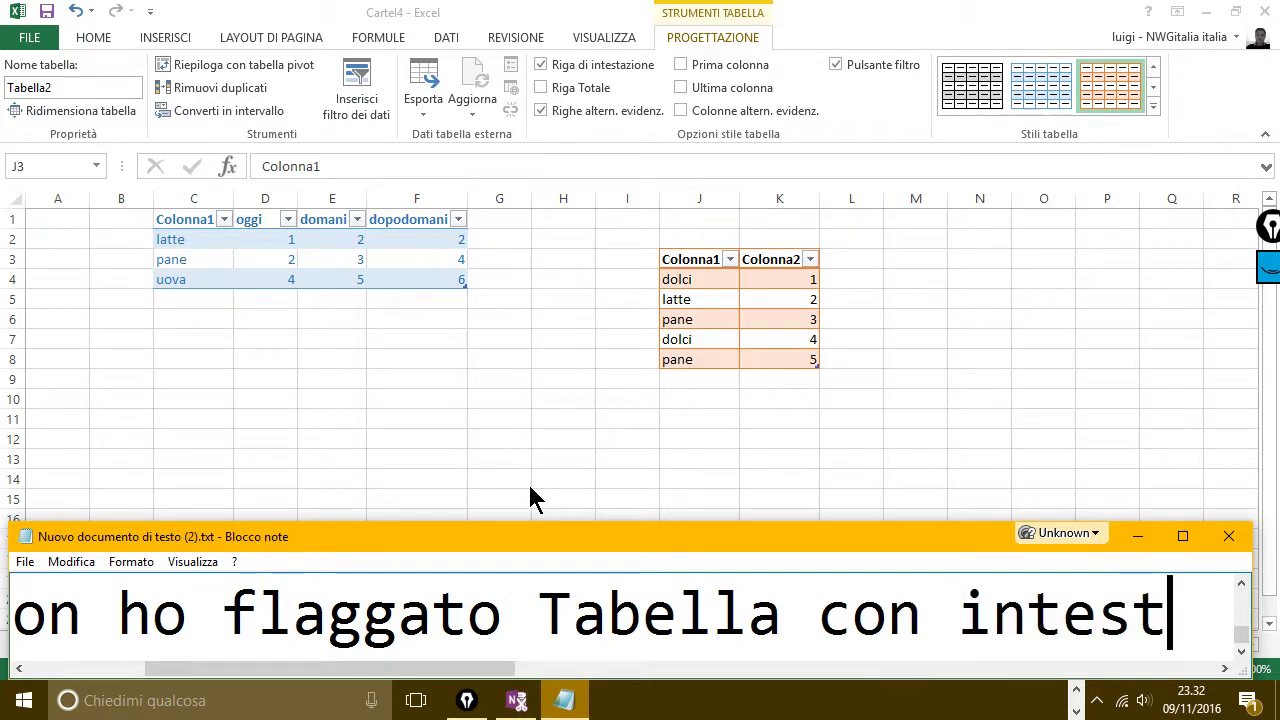
text(azioni)
key(Return)
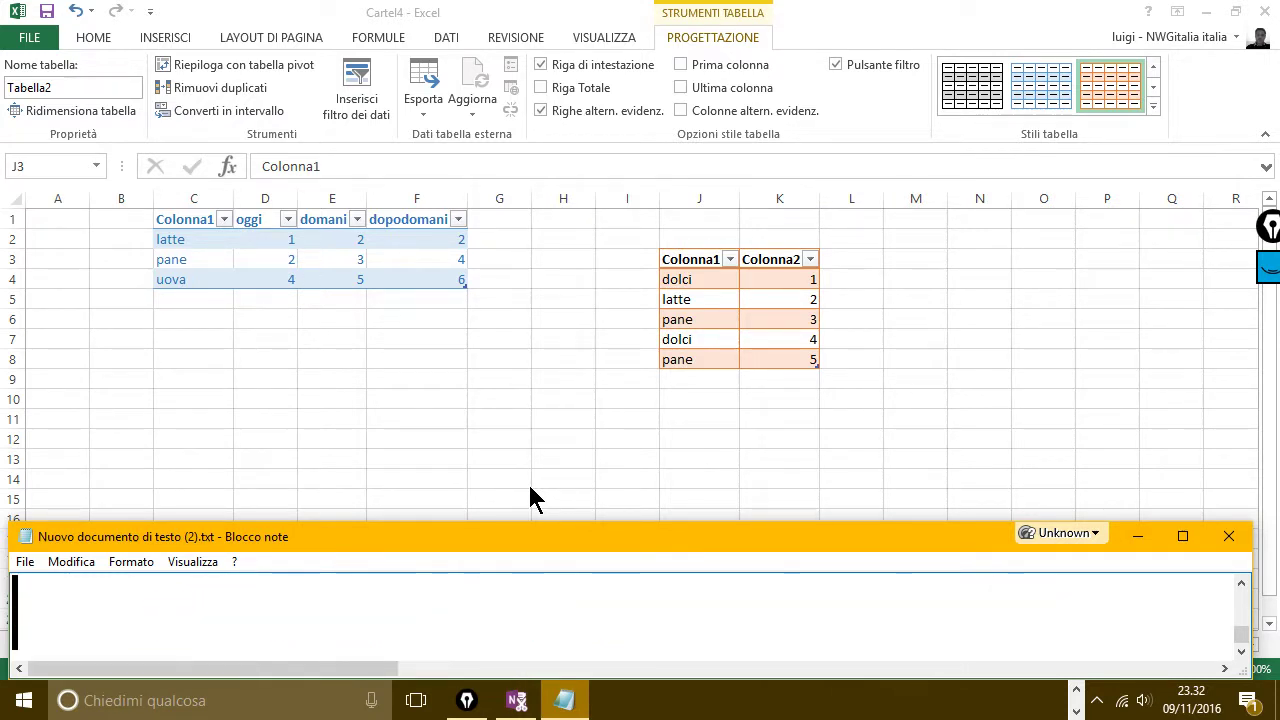
text(perche non c')
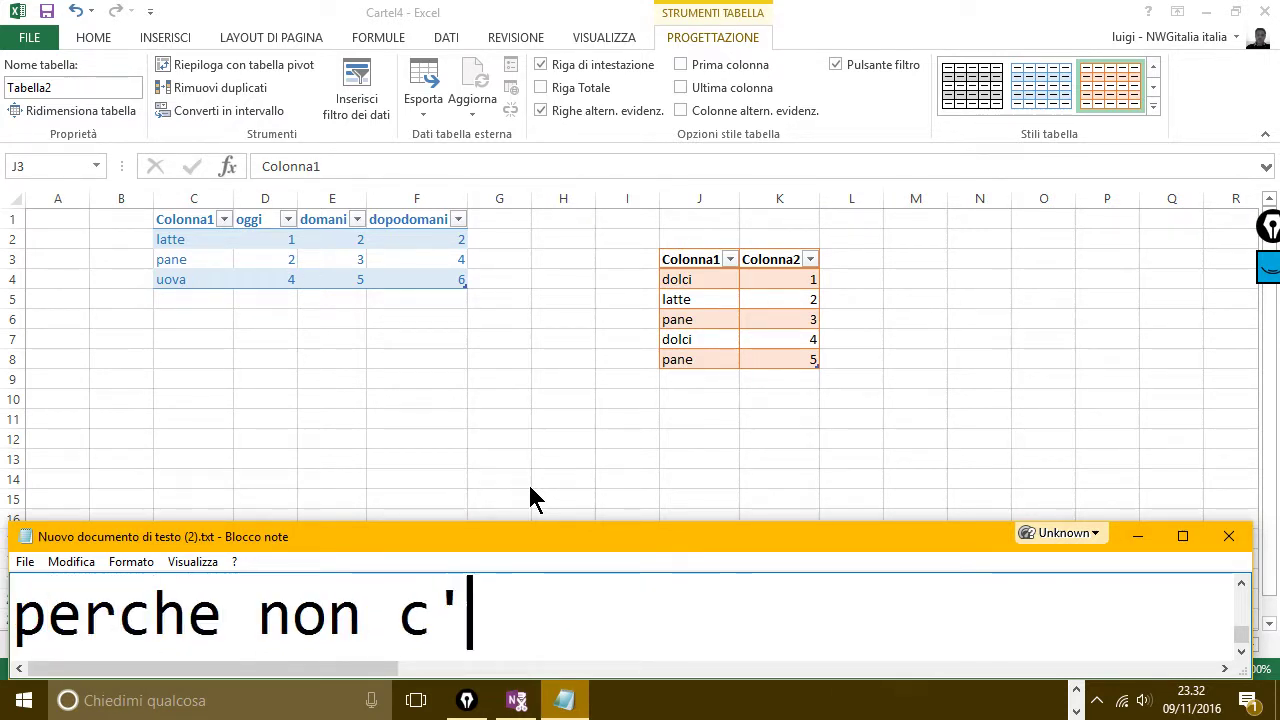
text(erano)
- Add 'e excel pero mi ha dato in automatico le voci colonna 1 e colonna 2', then clear the note
key(Return)
text(e e)
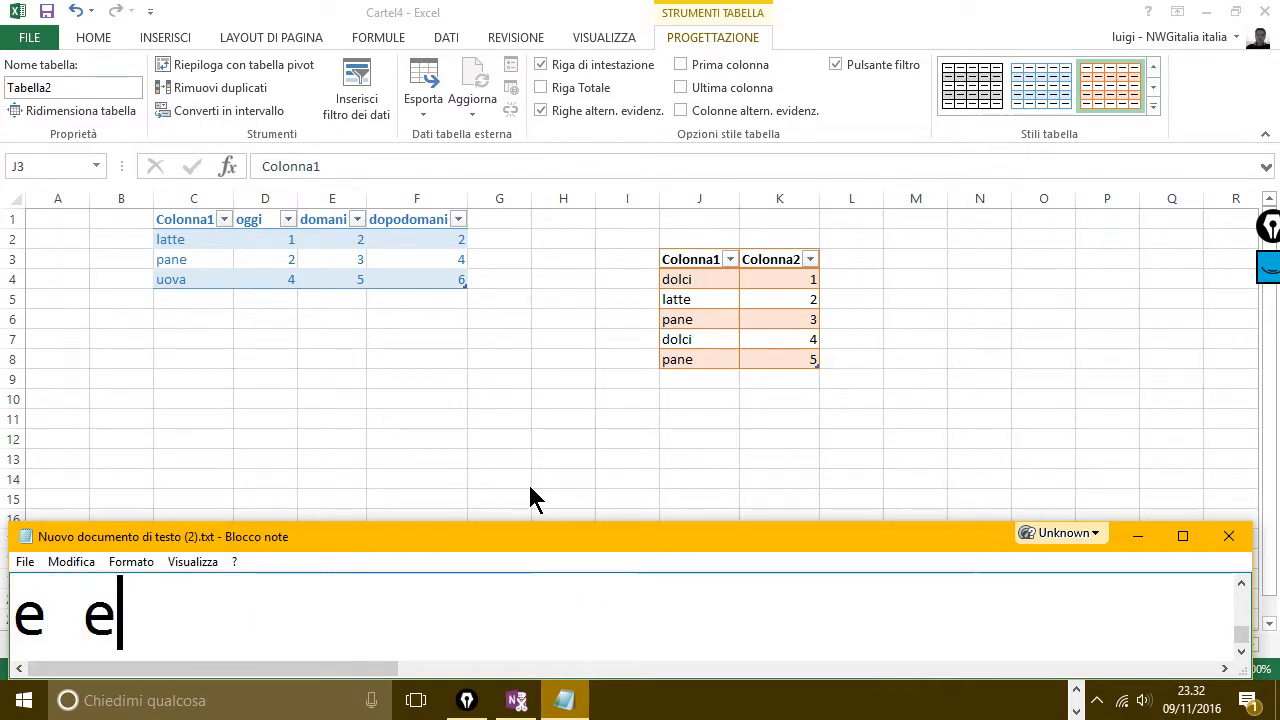
text(xcel per)
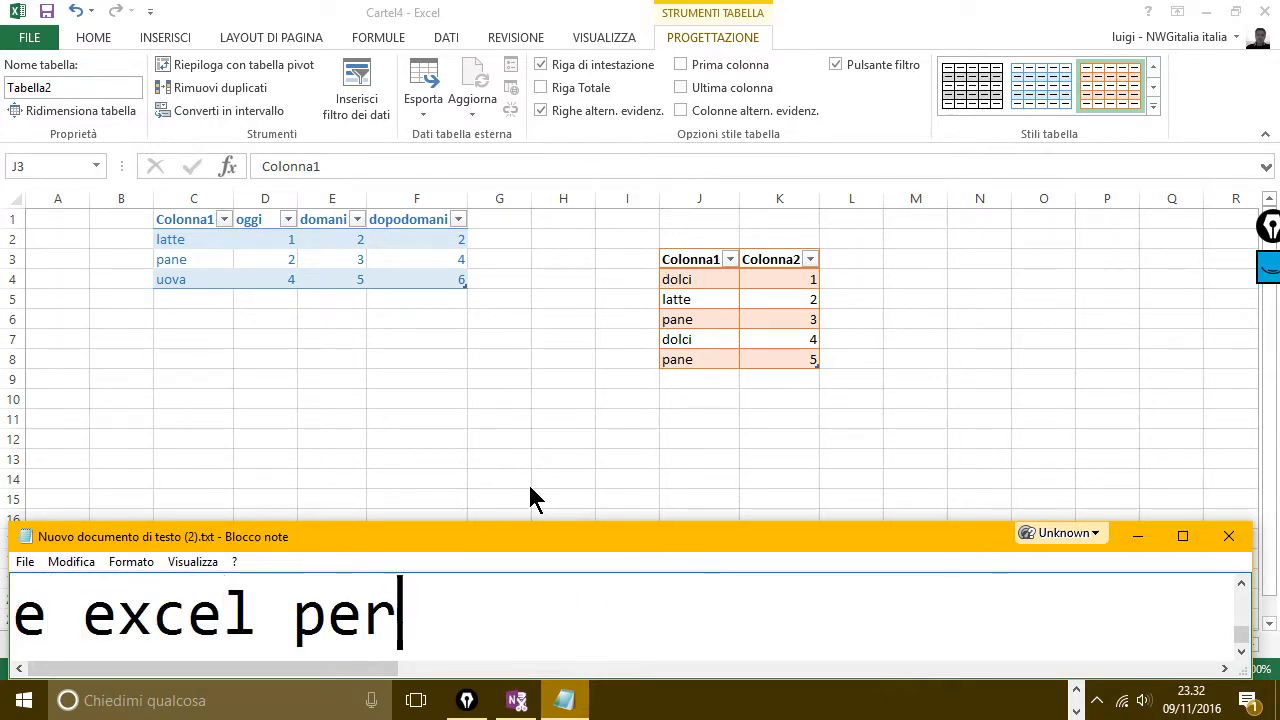
text(o mi ha da)
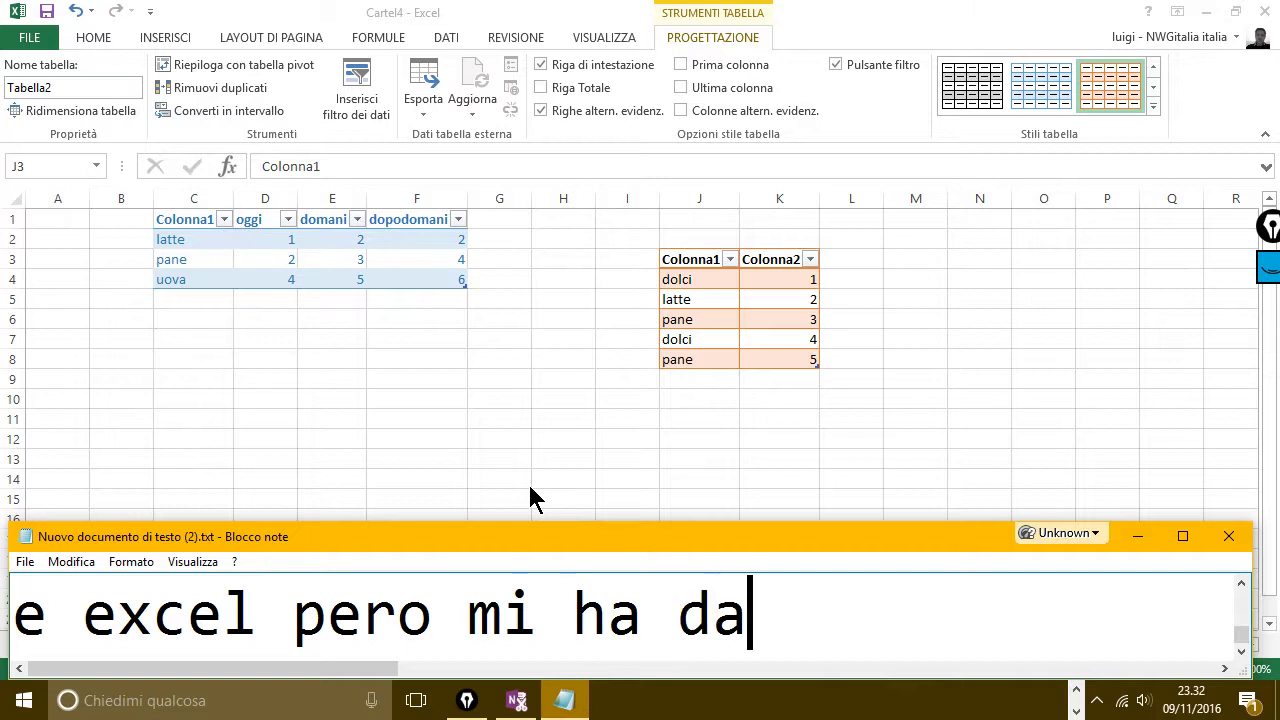
text(to in atuo)
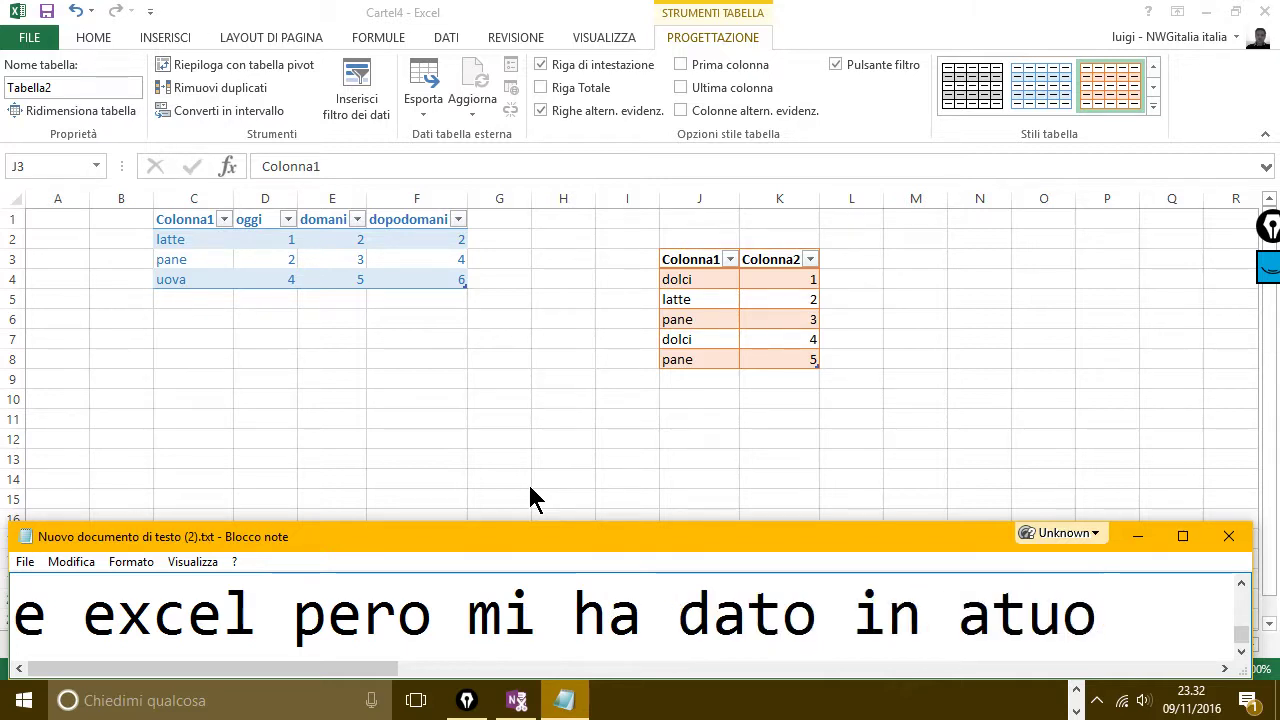
key(BackSpace)
key(BackSpace)
key(BackSpace)
text(utoma)
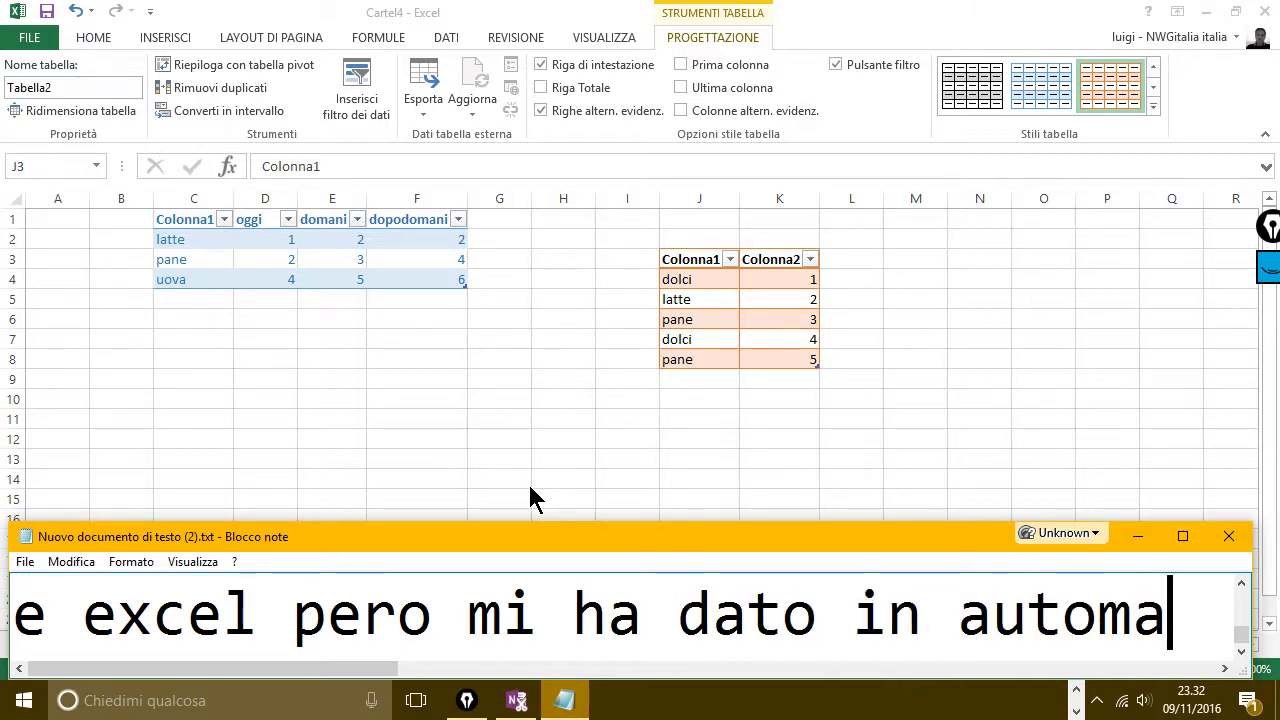
text(tico)
key(Return)
text(le)
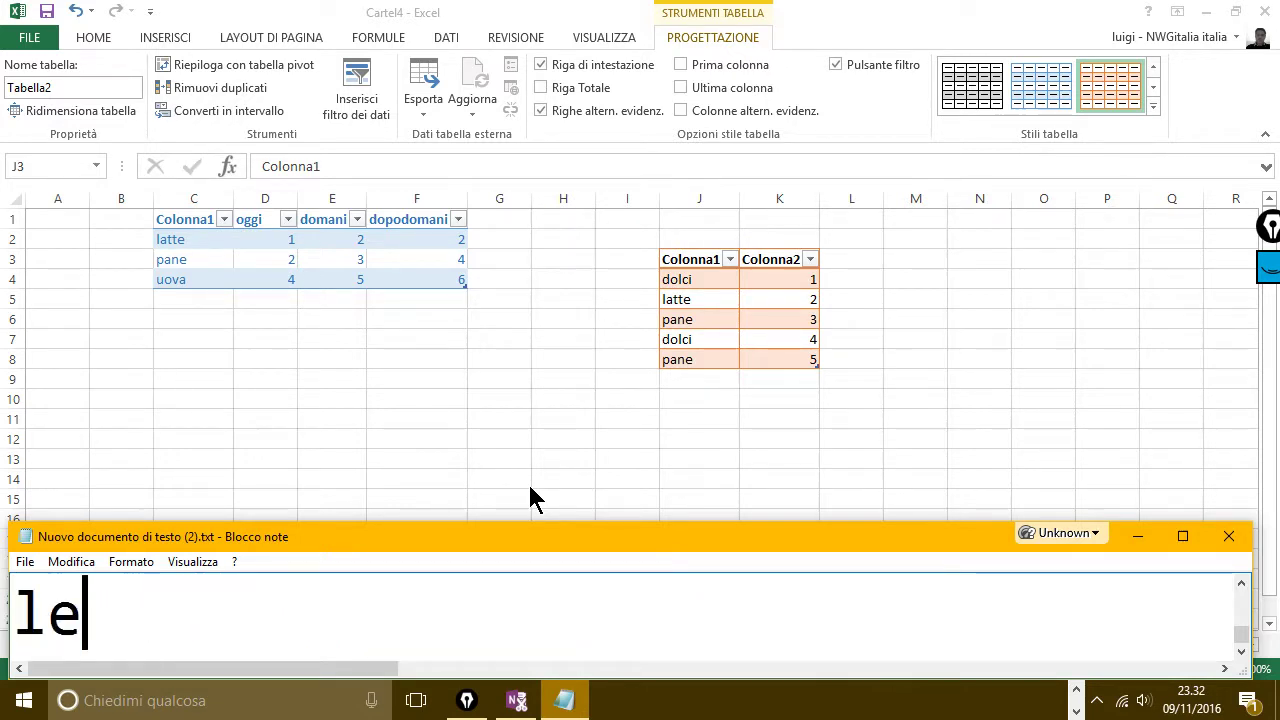
text( voci )
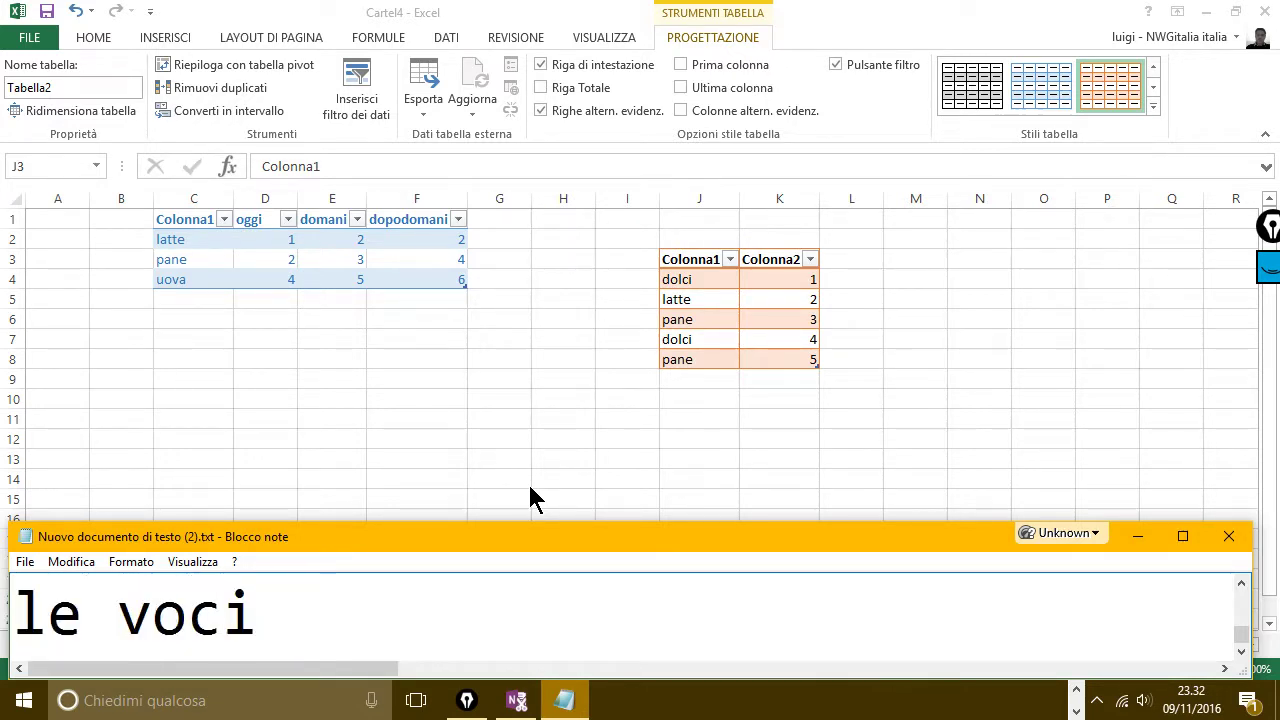
text(colonna )
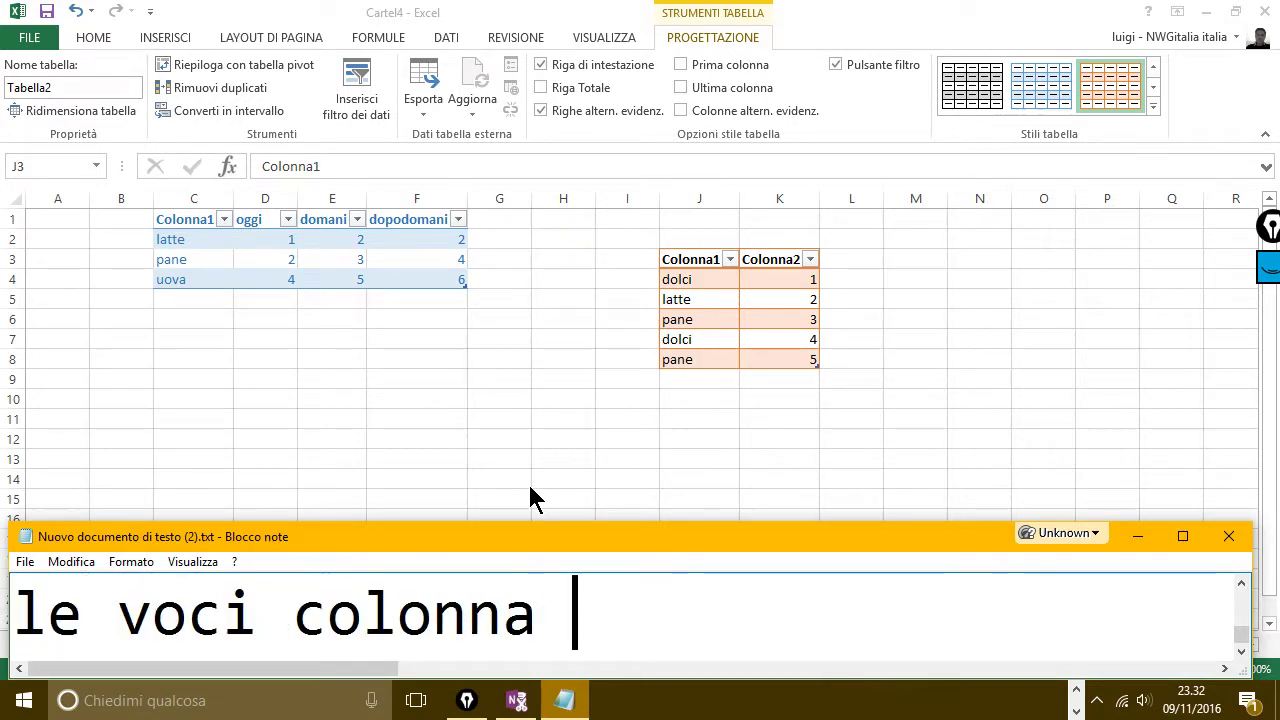
text(1 e )
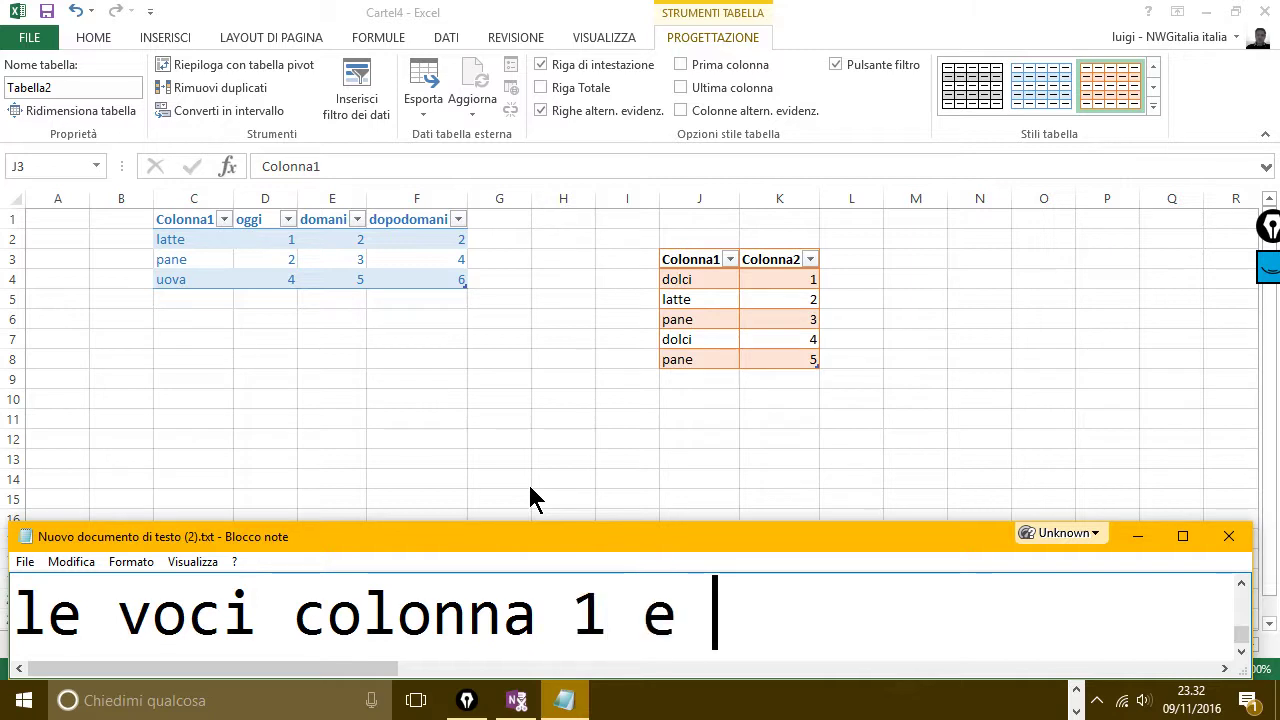
text(colonna)
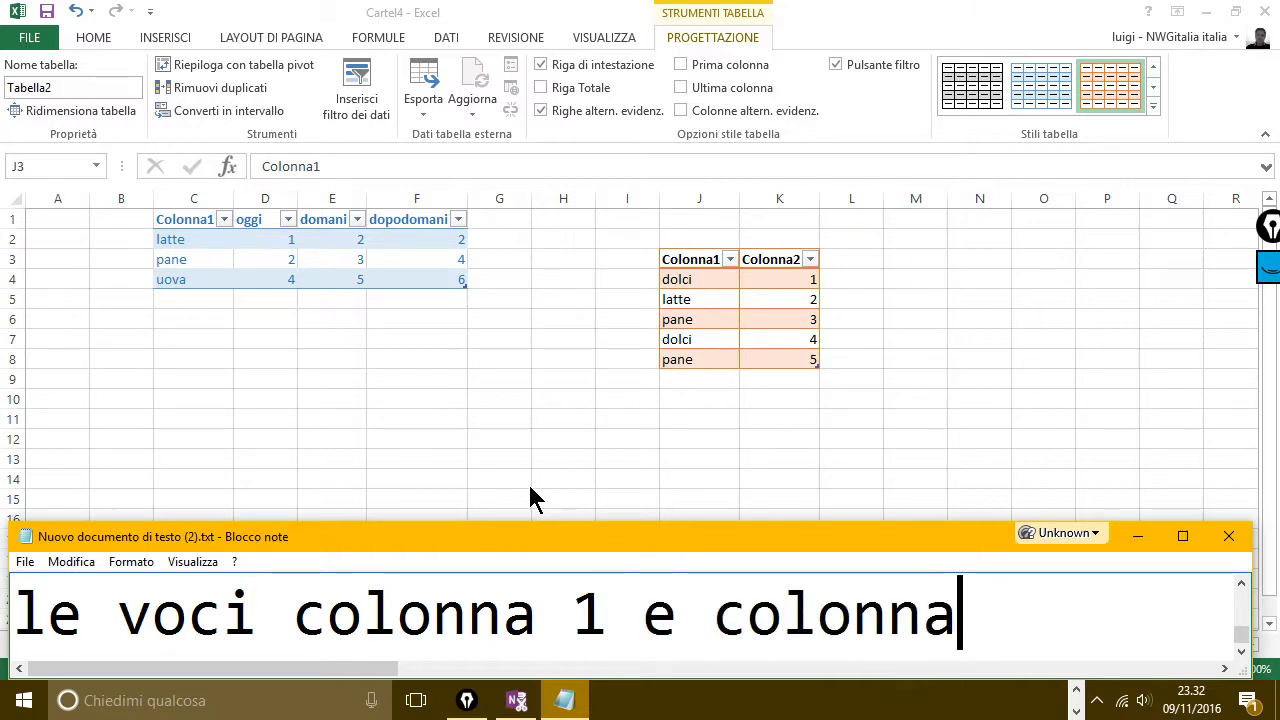
text( 2)
key(ctrl+a)
key(BackSpace)
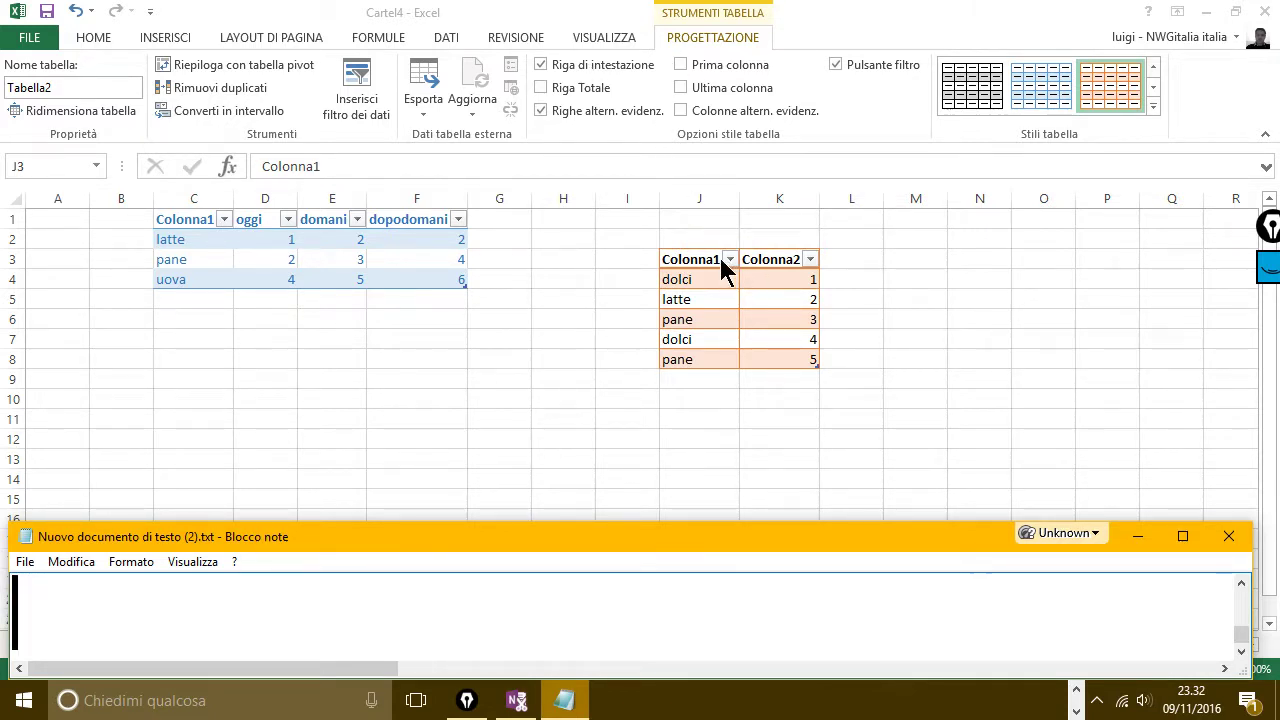
- Type 'ora se voglio vedere solo caselle dove ci sta scritto dolci', fixing the last word
text(ora )
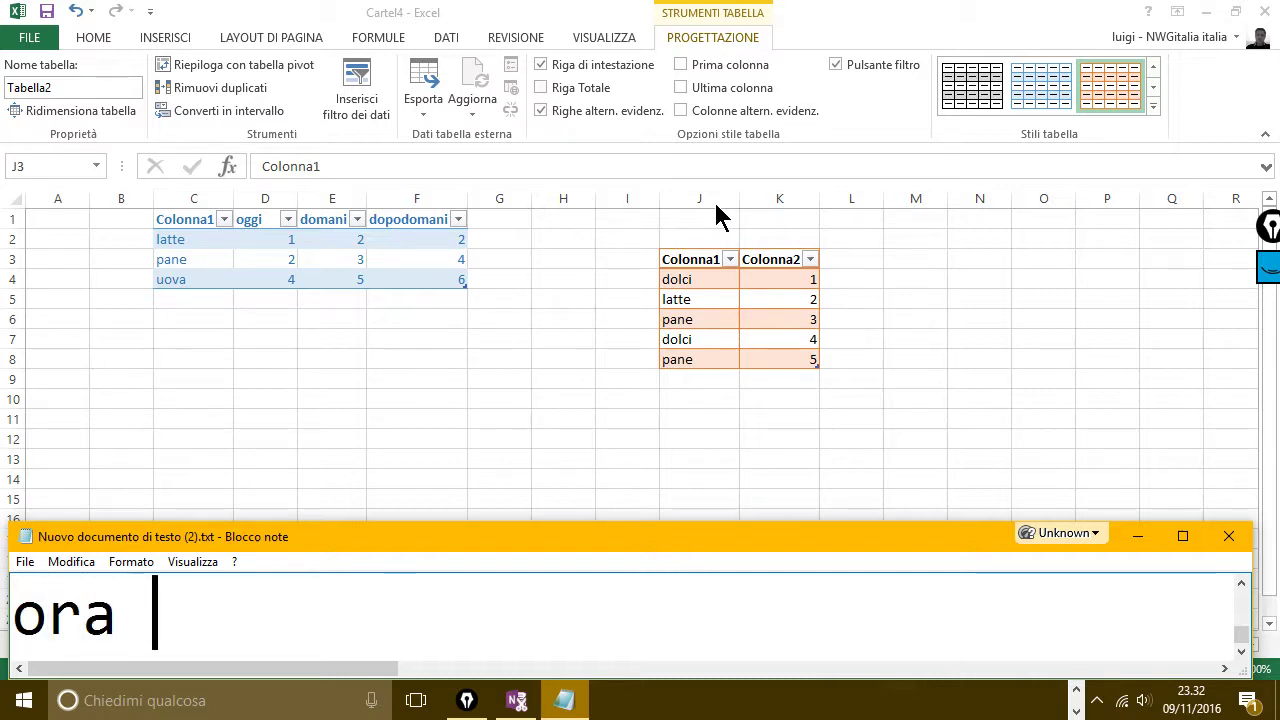
text(se voglio )
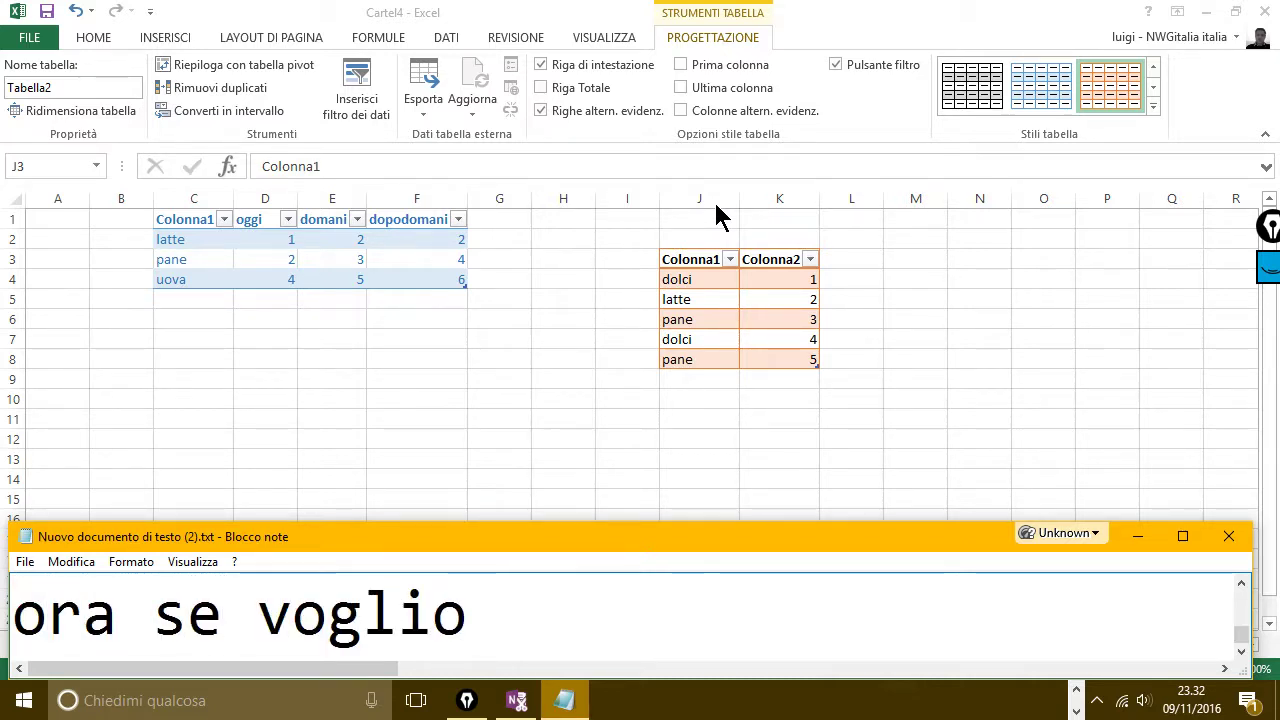
text(vedere)
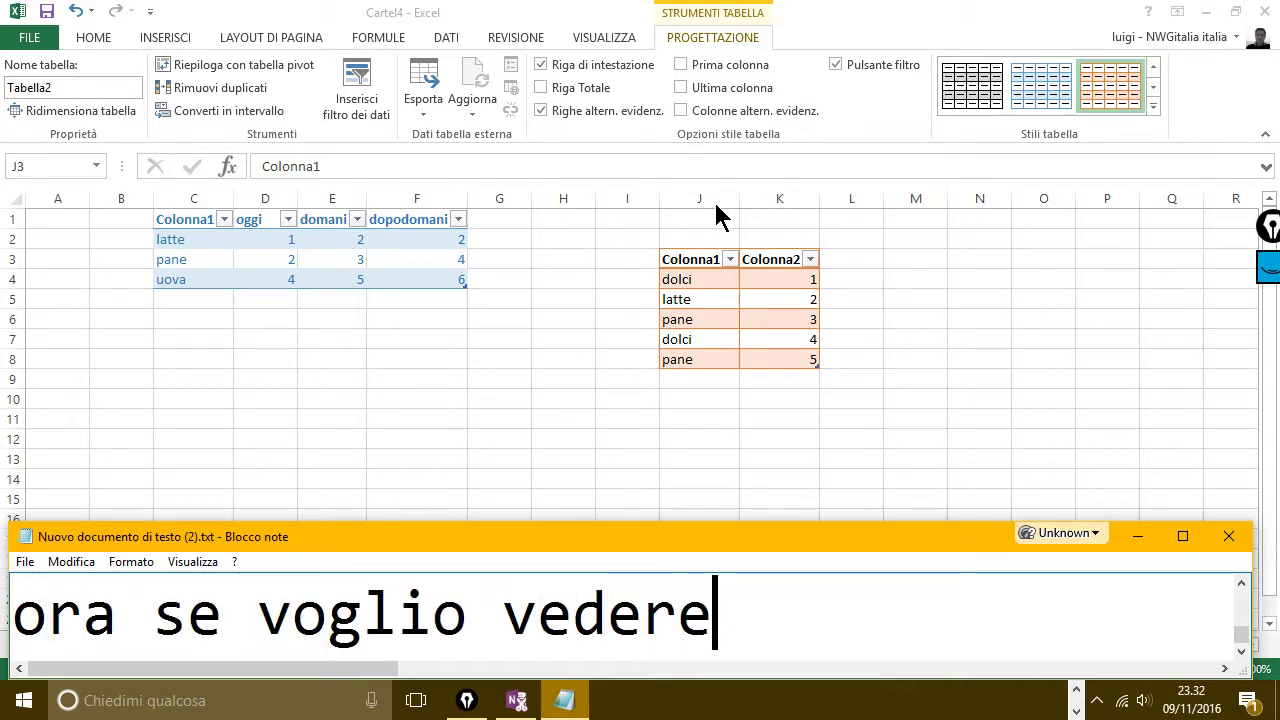
text( solo e)
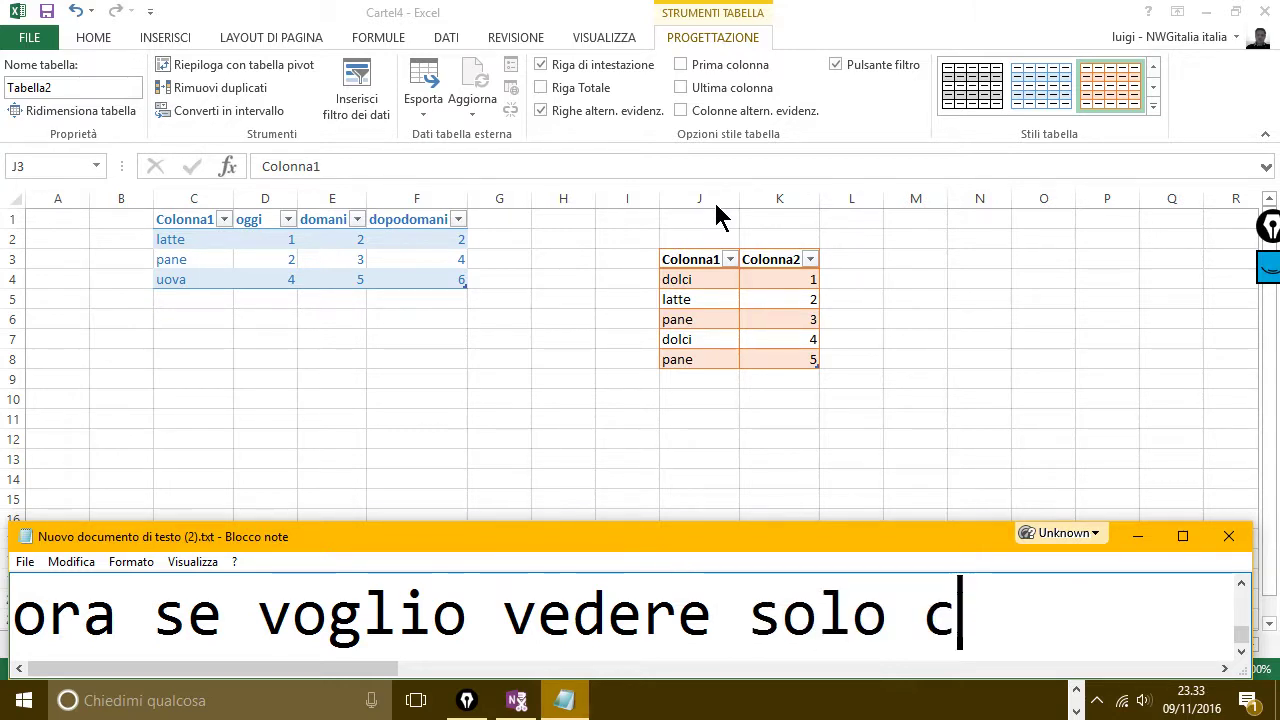
text(aselle dov)
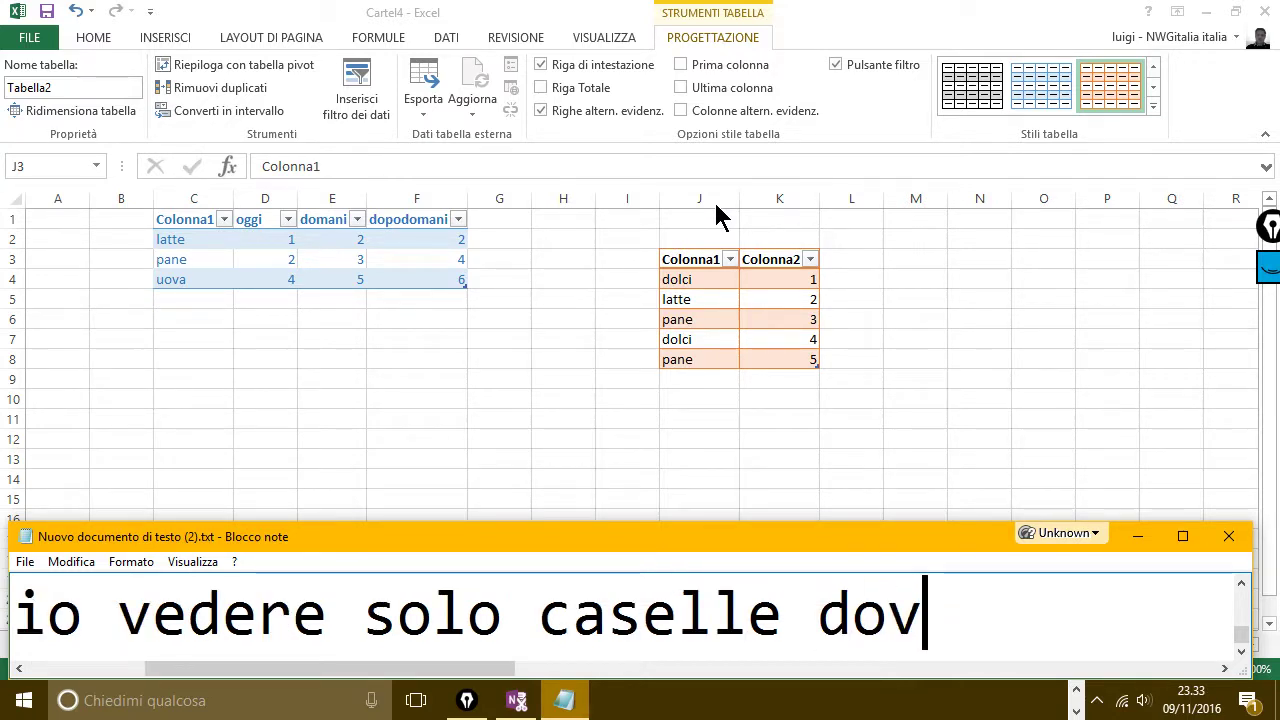
text(e ci sta )
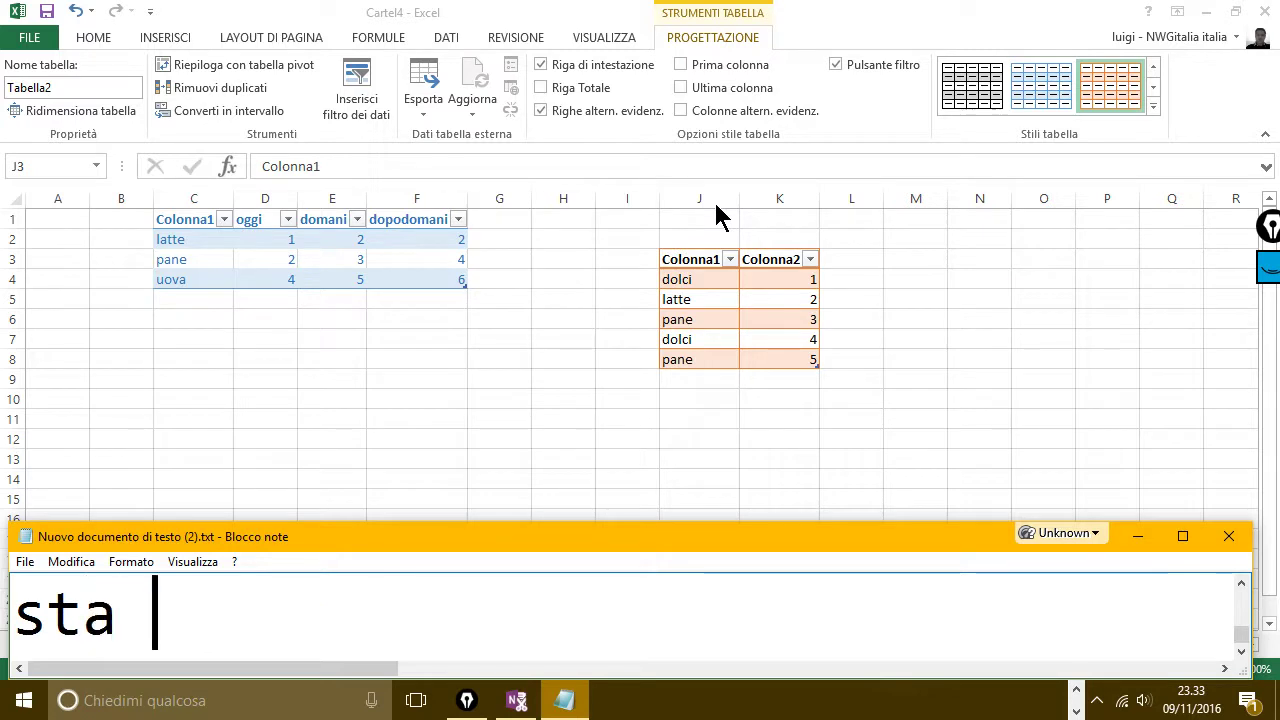
text(scritto )
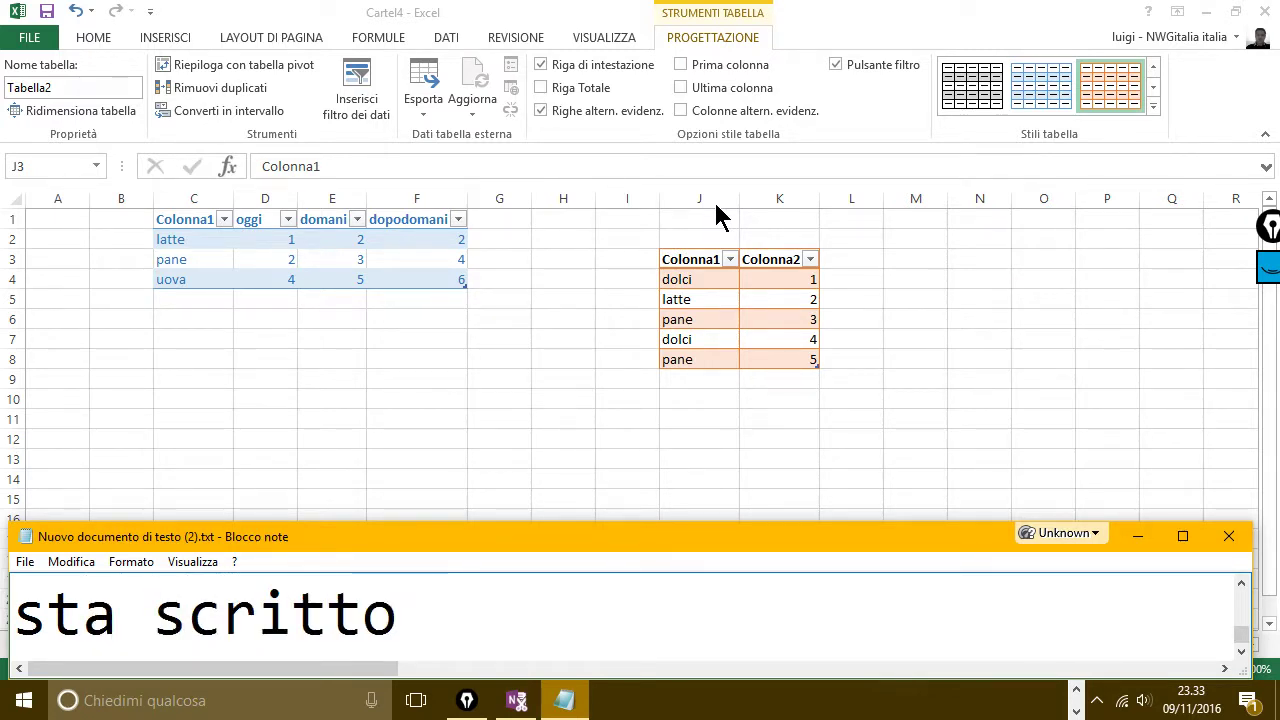
text(uo)
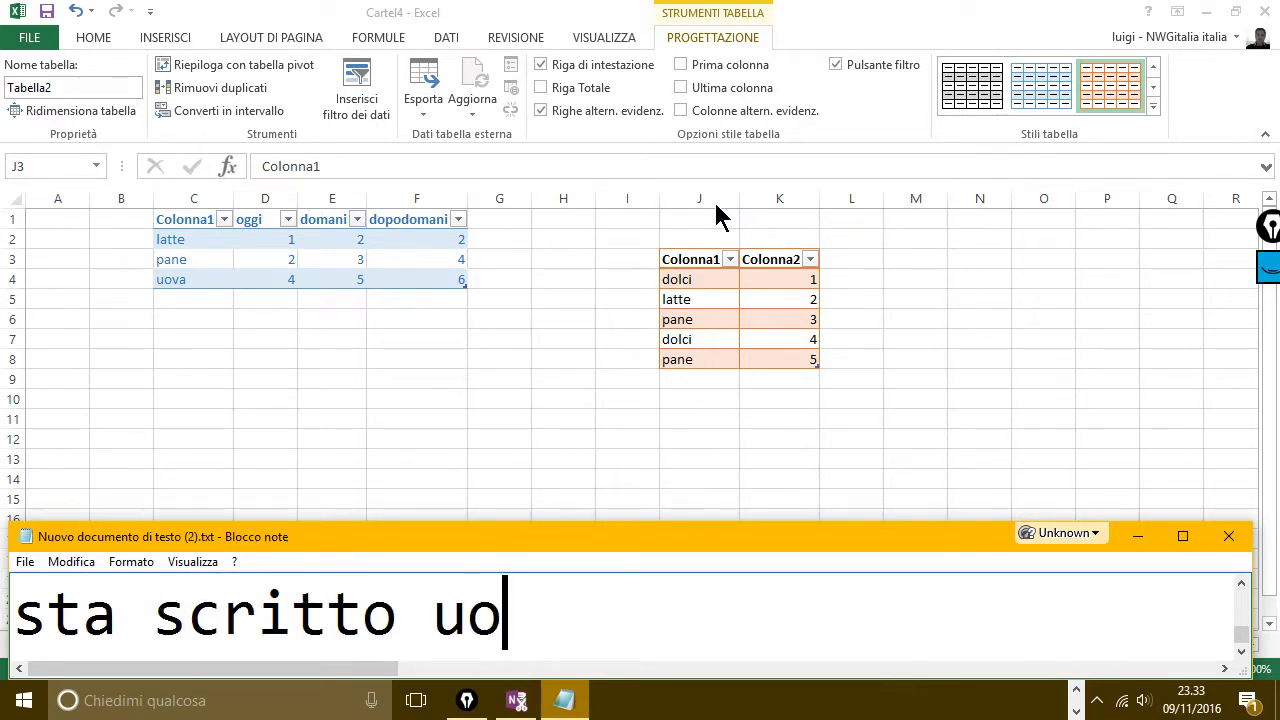
key(BackSpace)
key(BackSpace)
text(do)
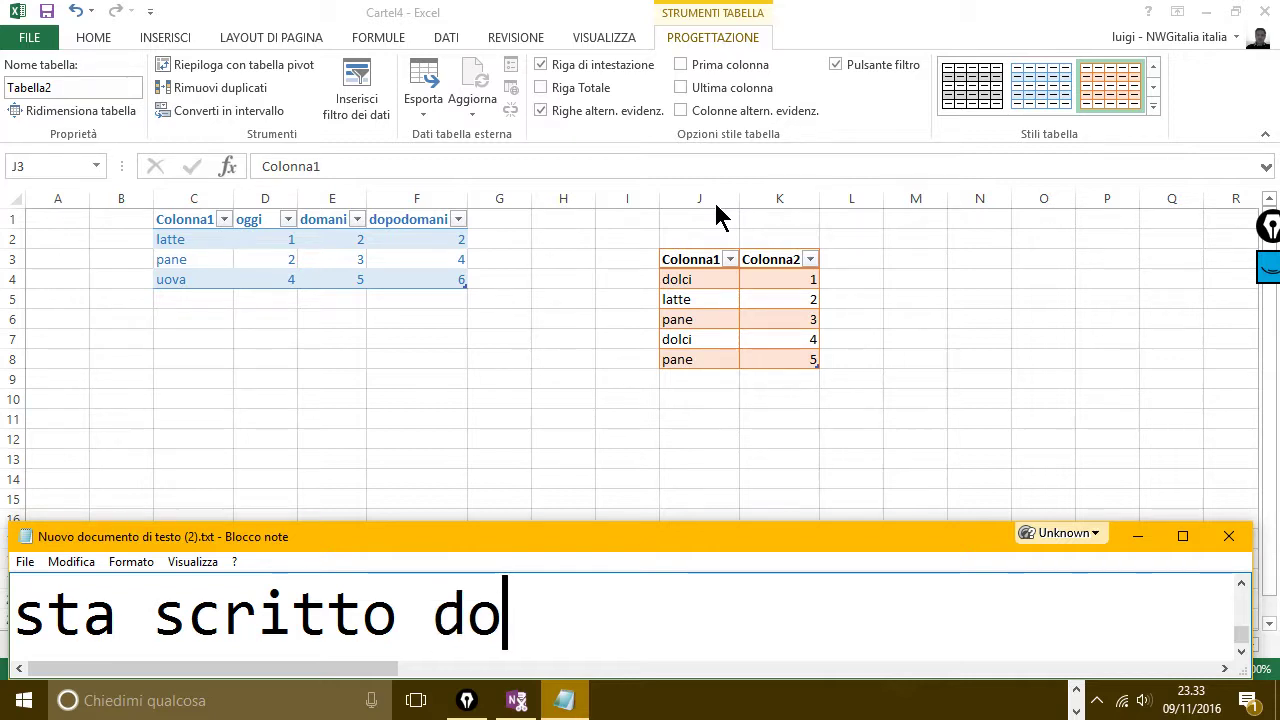
text(lci)
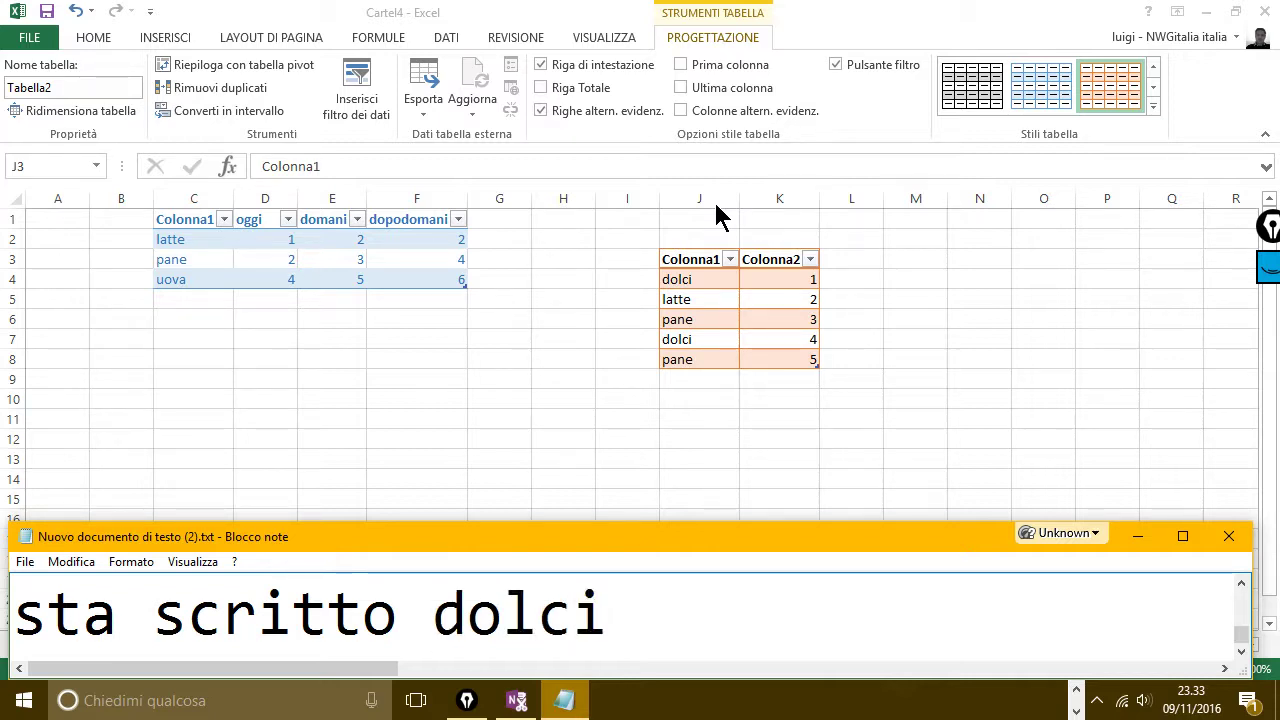
- Filter Tabella2 to Colonna1 = dolci and Colonna2 = 4, leaving only the dolci 4 row
click(731, 253)
click(731, 259)
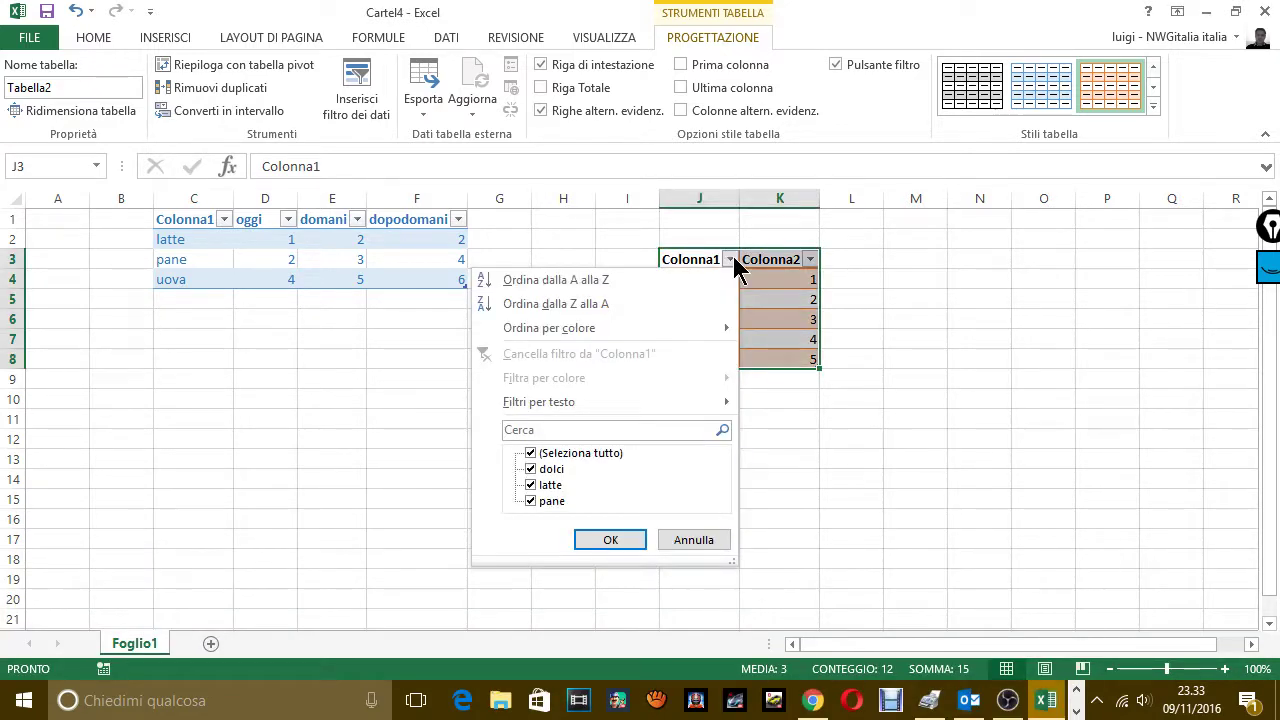
click(545, 453)
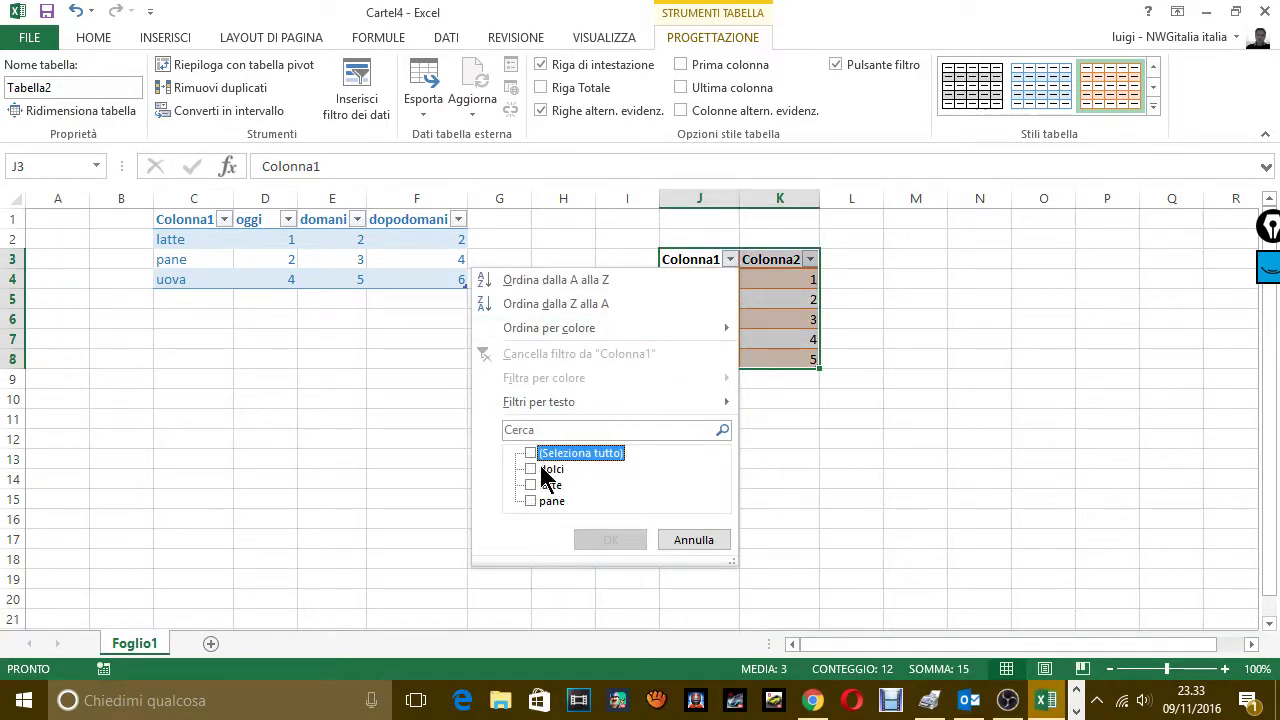
click(547, 469)
click(612, 540)
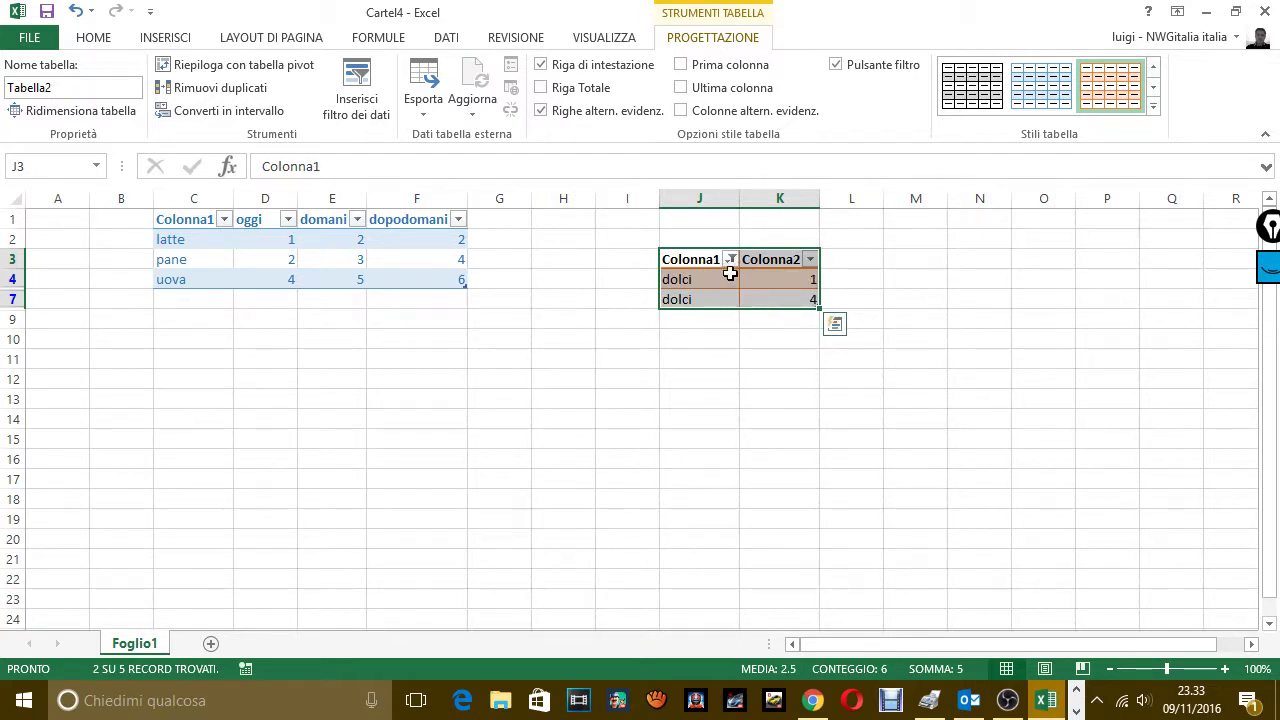
click(810, 260)
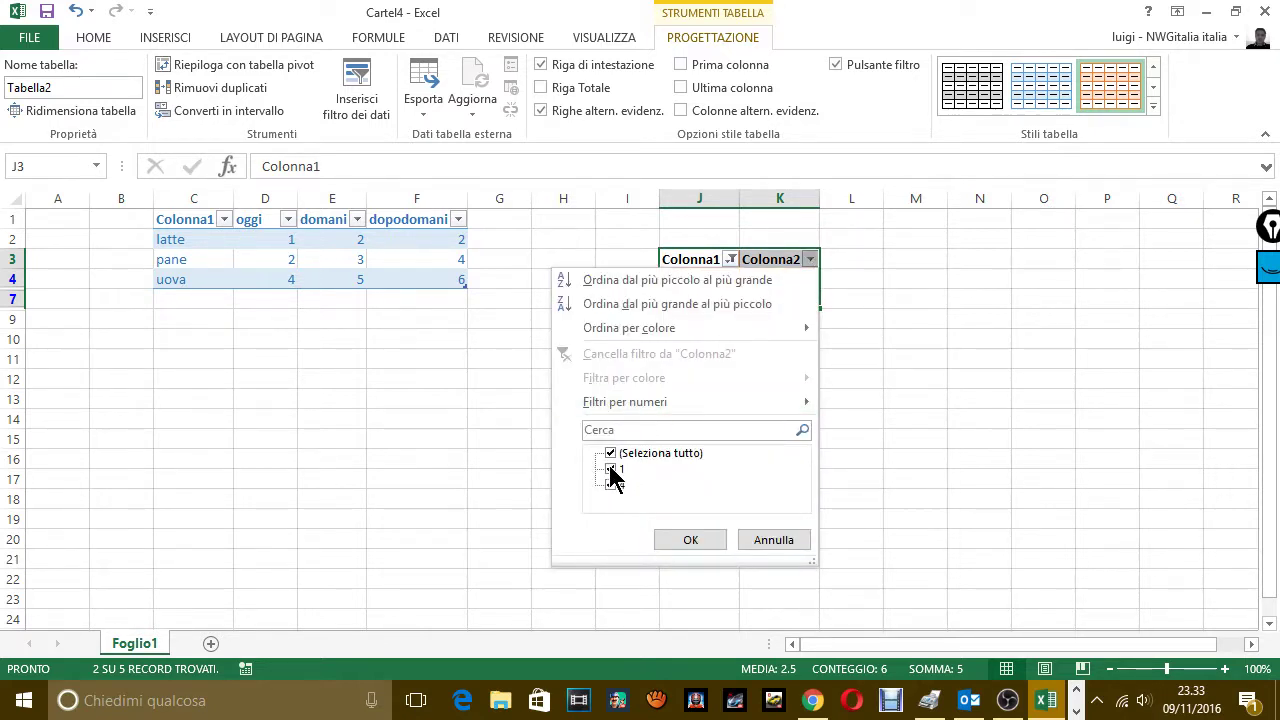
click(700, 539)
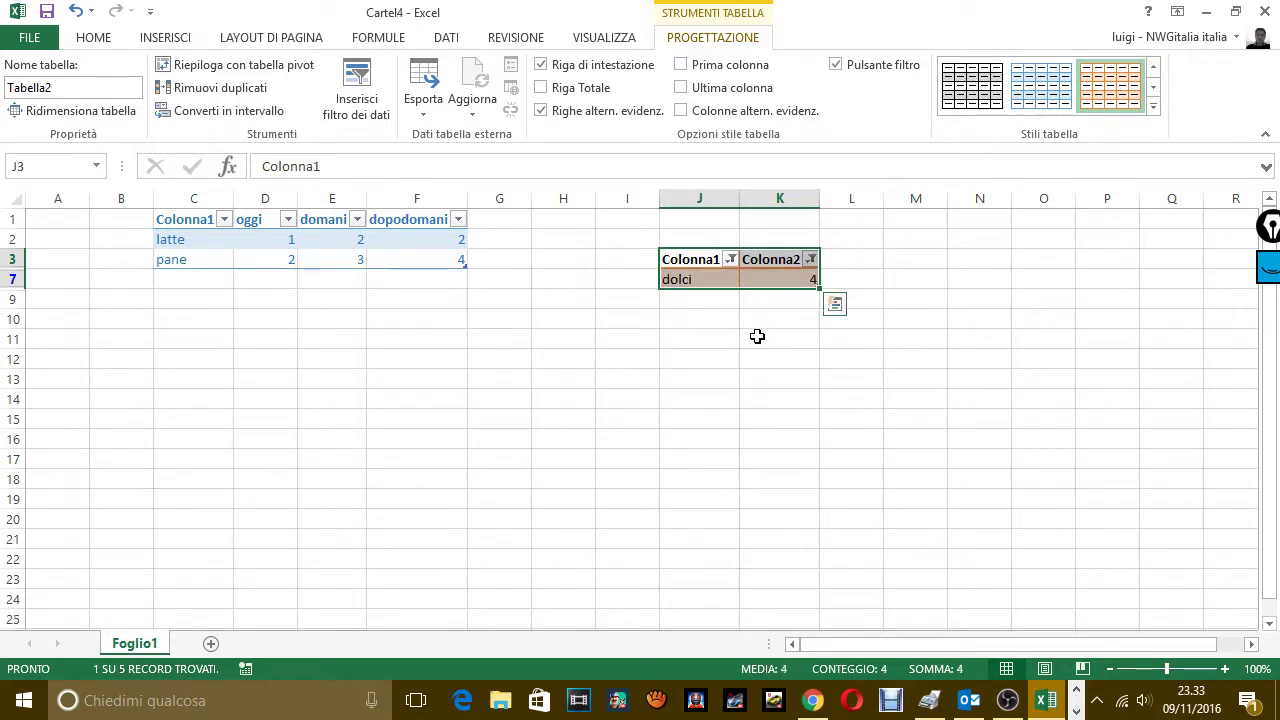
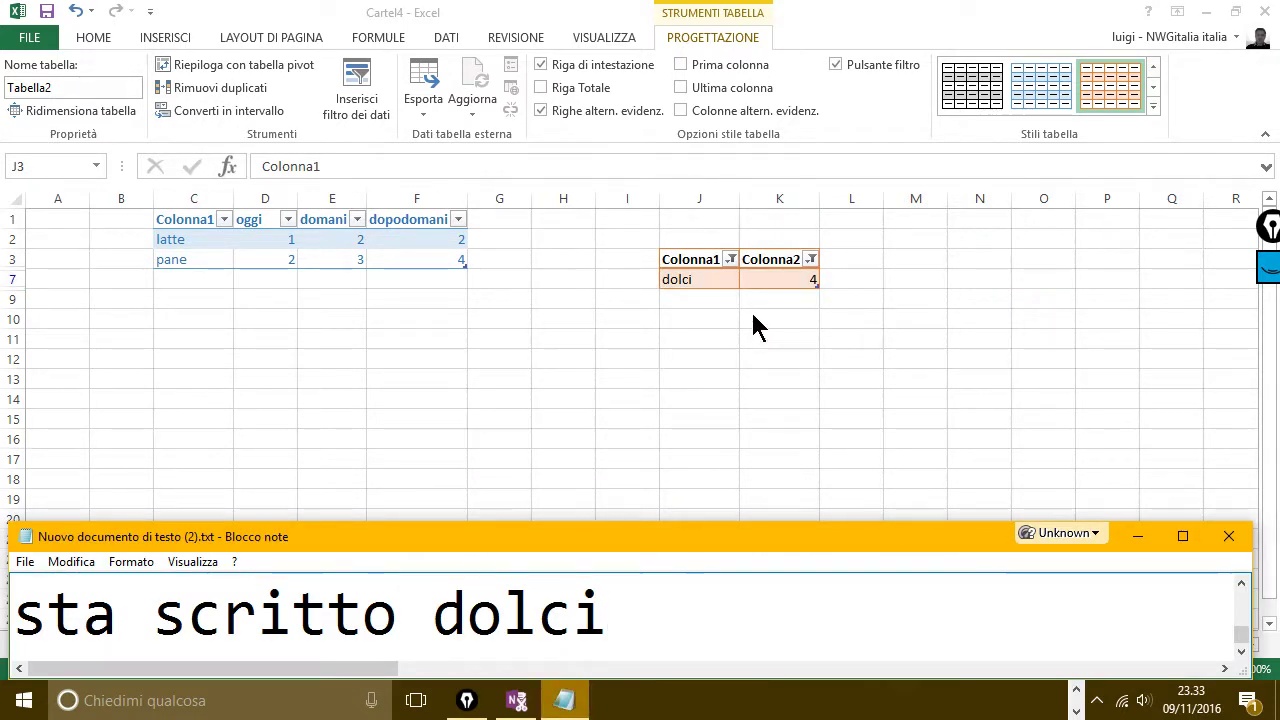
- Replace the Notepad caption with 'come hai visto mi ha dato due dolci'
key(ctrl+a)
key(Delete)
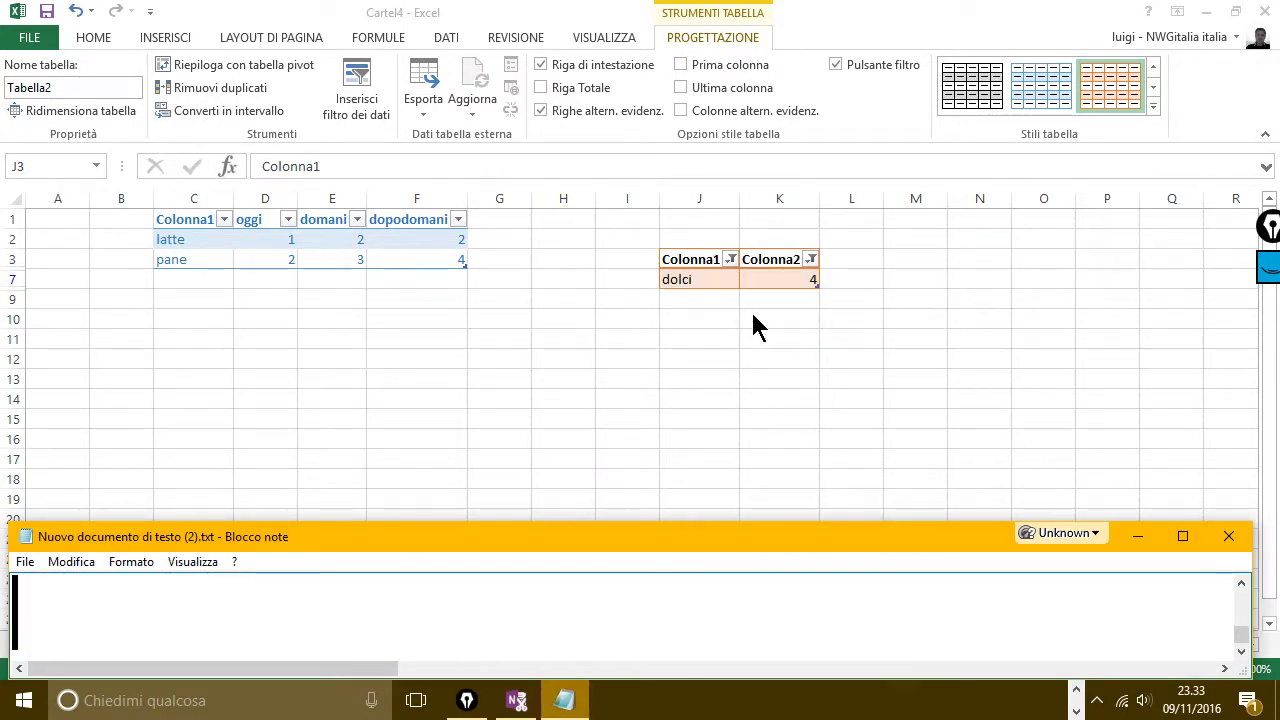
text(come hai vi)
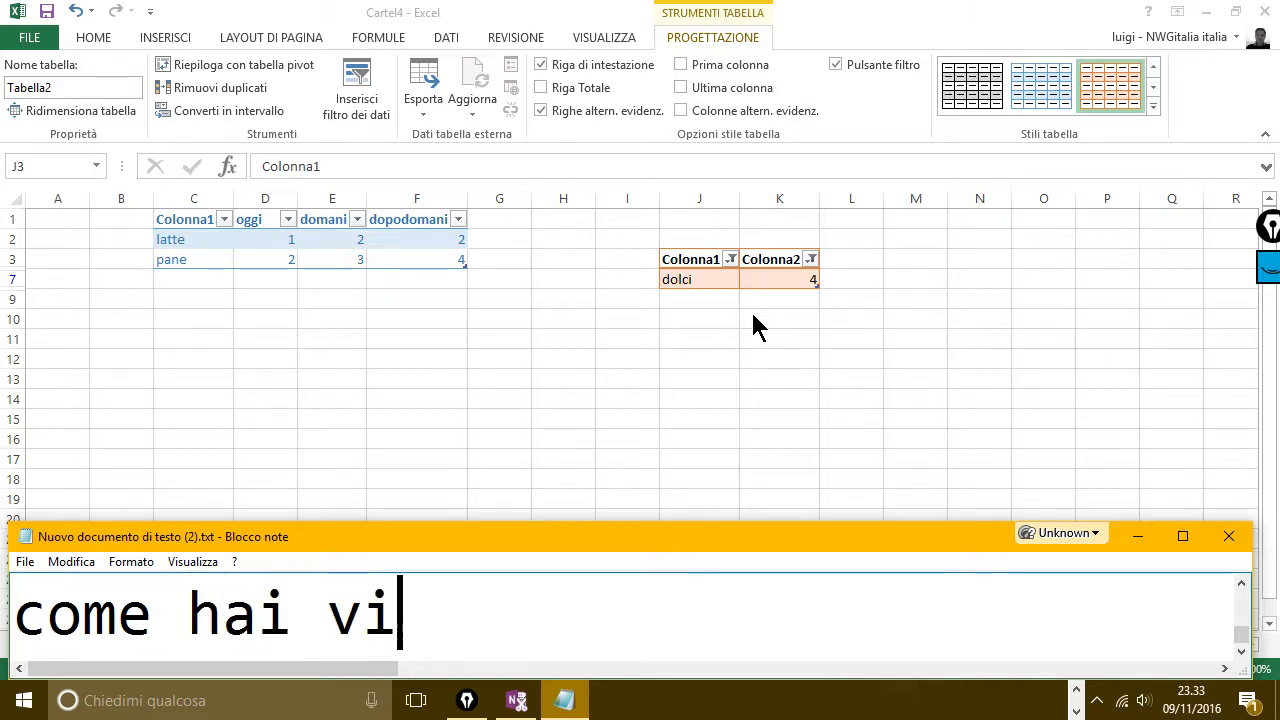
text(sto mi ha dato )
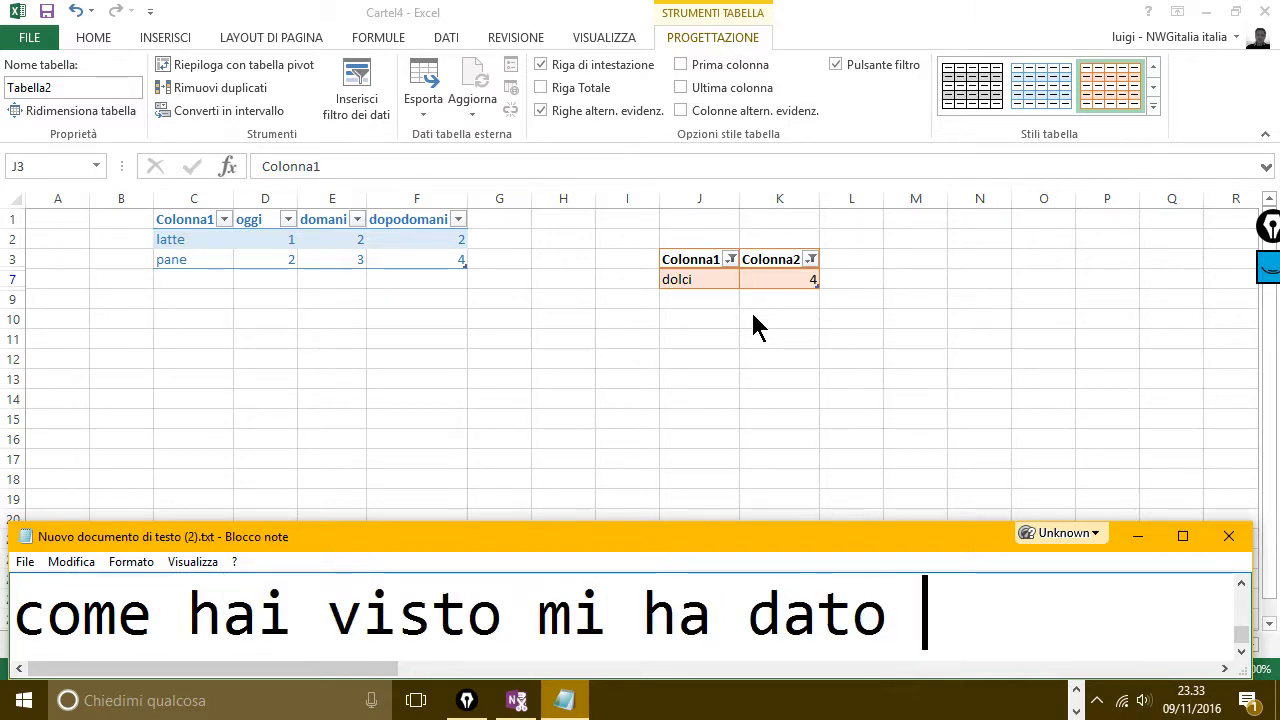
text(due c)
key(BackSpace)
text(d)
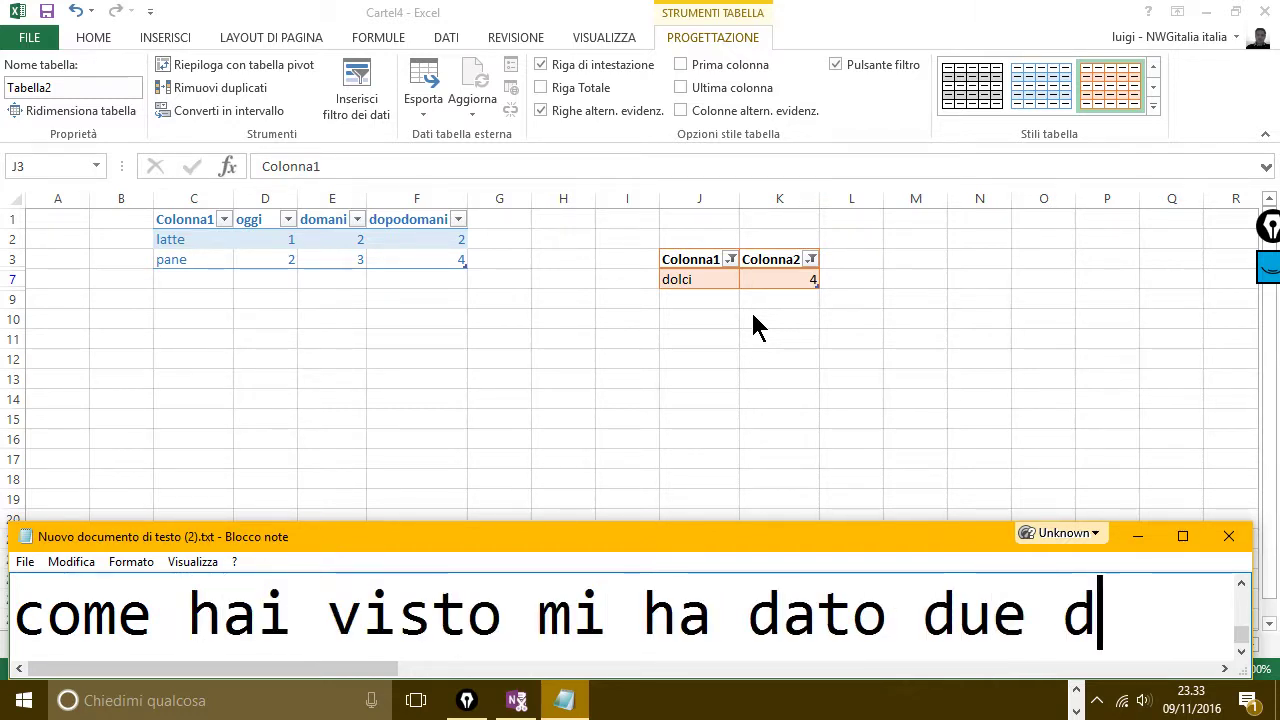
text(olci)
key(Return)
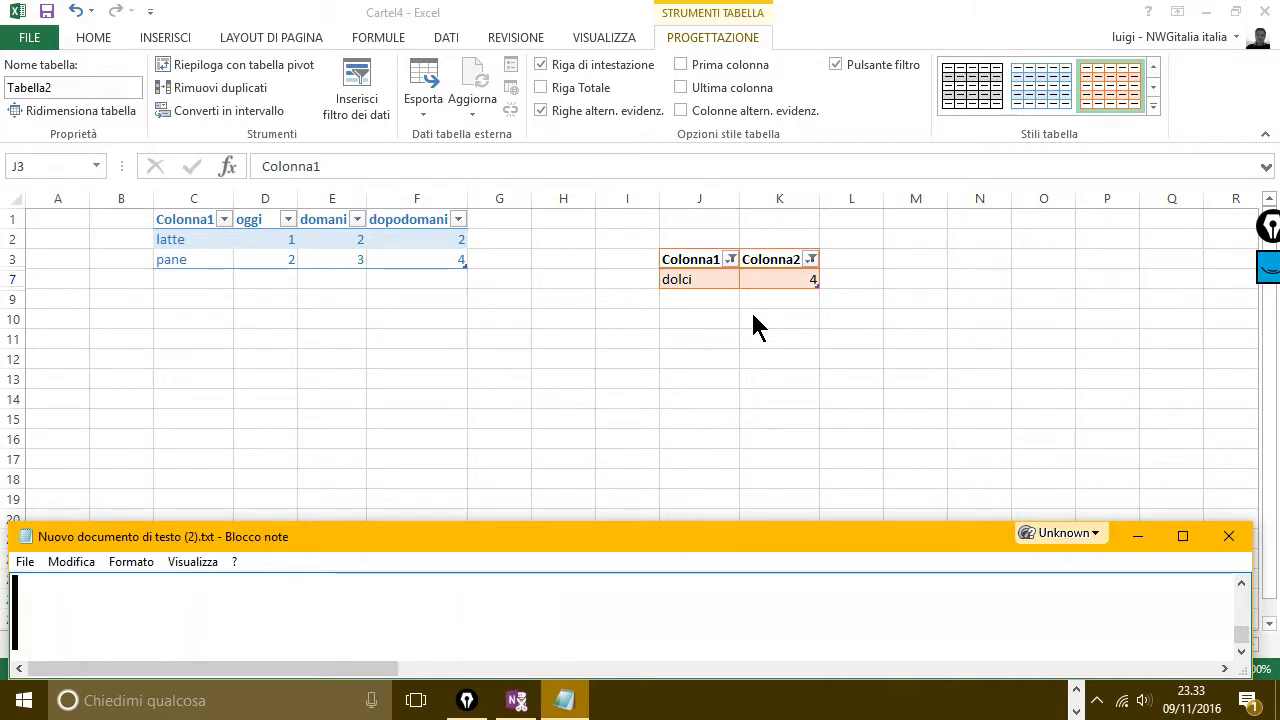
- Add the caption line 'e poi ho potuto anche sapere la casella che ne conteneva'
text(e poi nella)
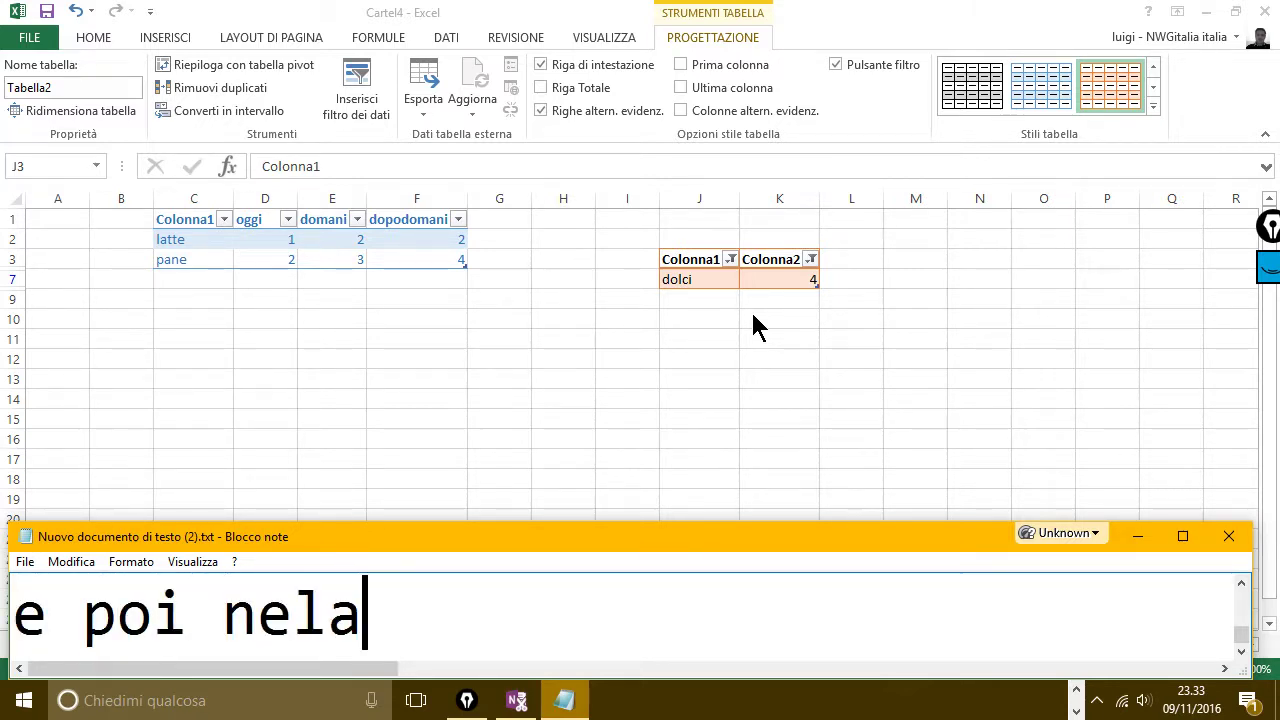
key(BackSpace)
text(la )
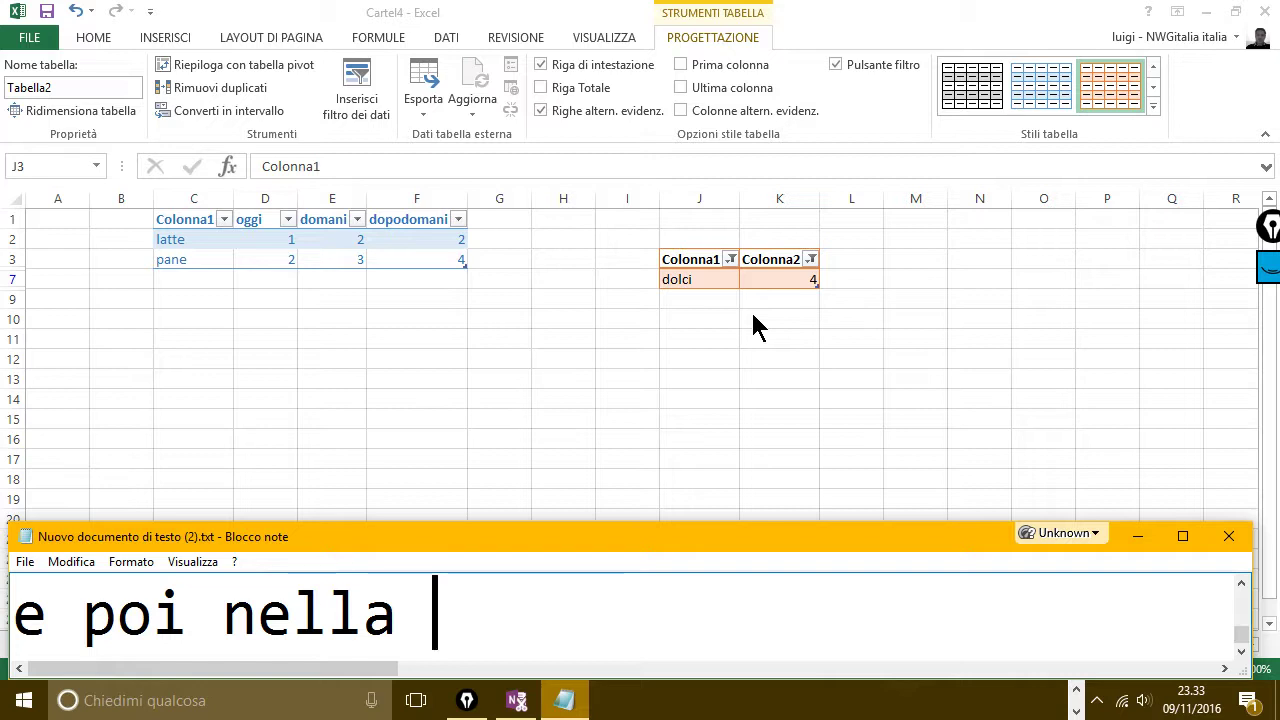
key(BackSpace)
key(BackSpace)
key(BackSpace)
key(BackSpace)
key(BackSpace)
key(BackSpace)
text(ho p)
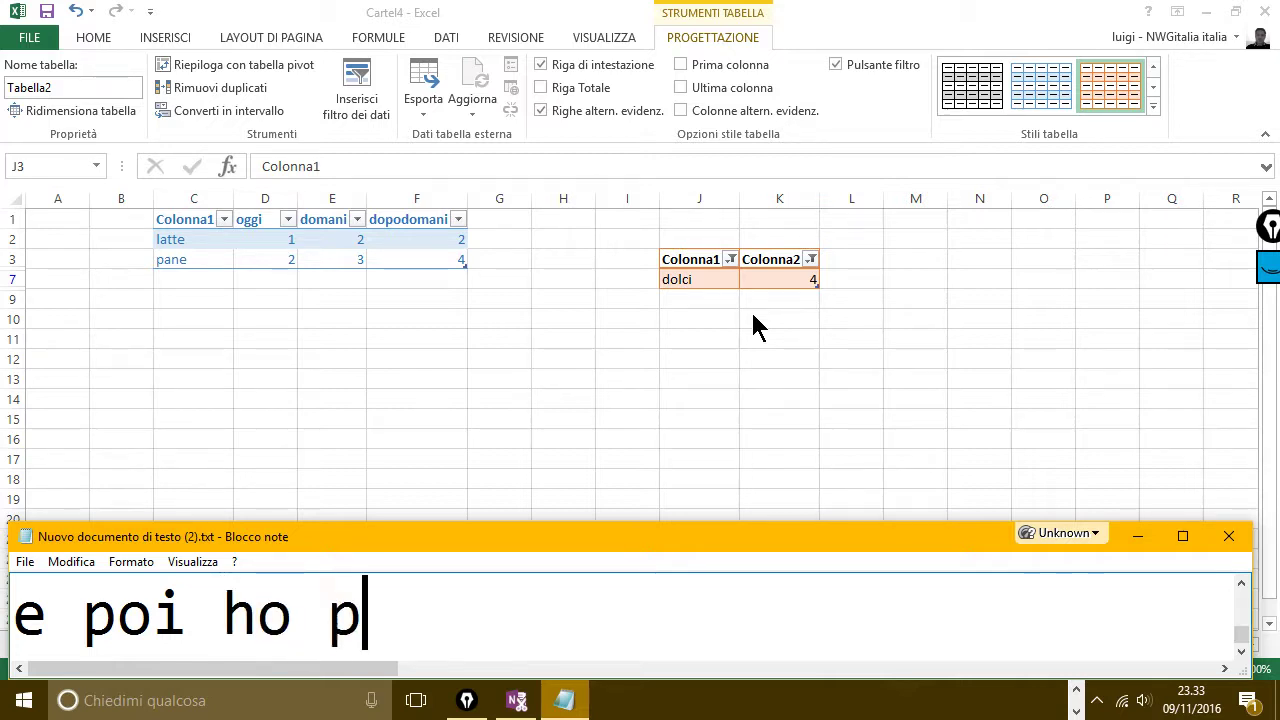
text(otuto anche )
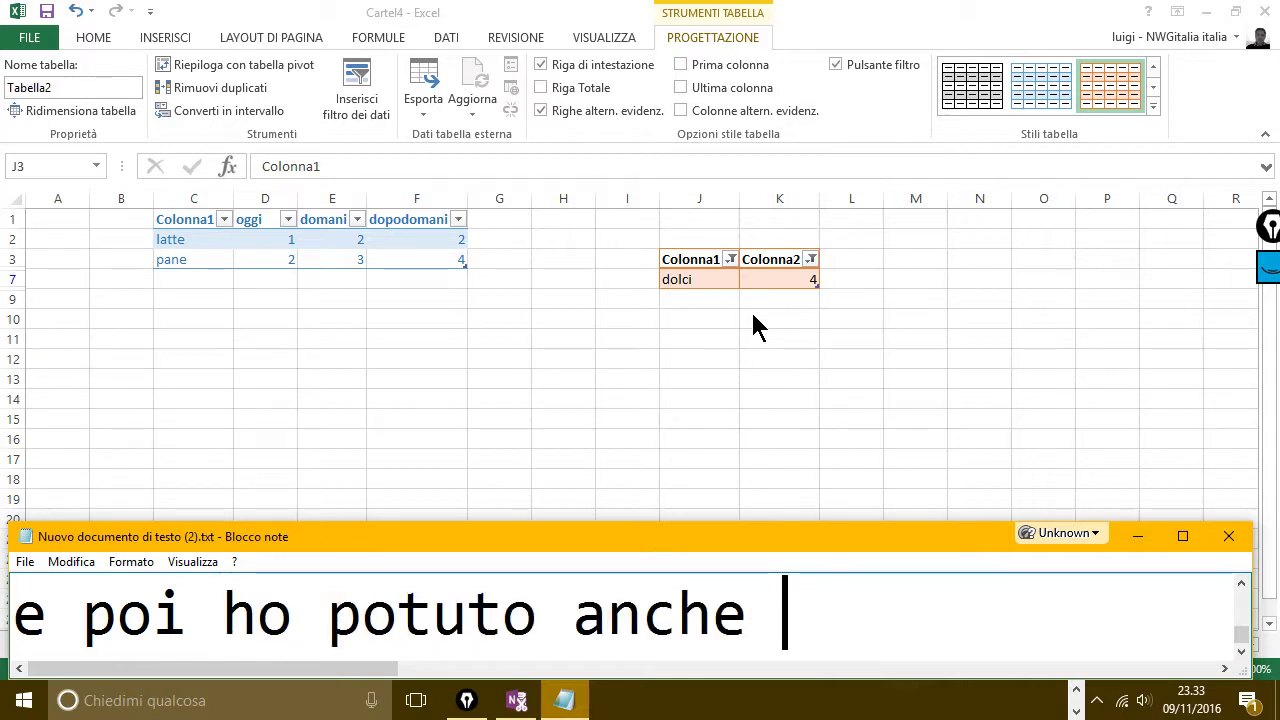
text(sapere)
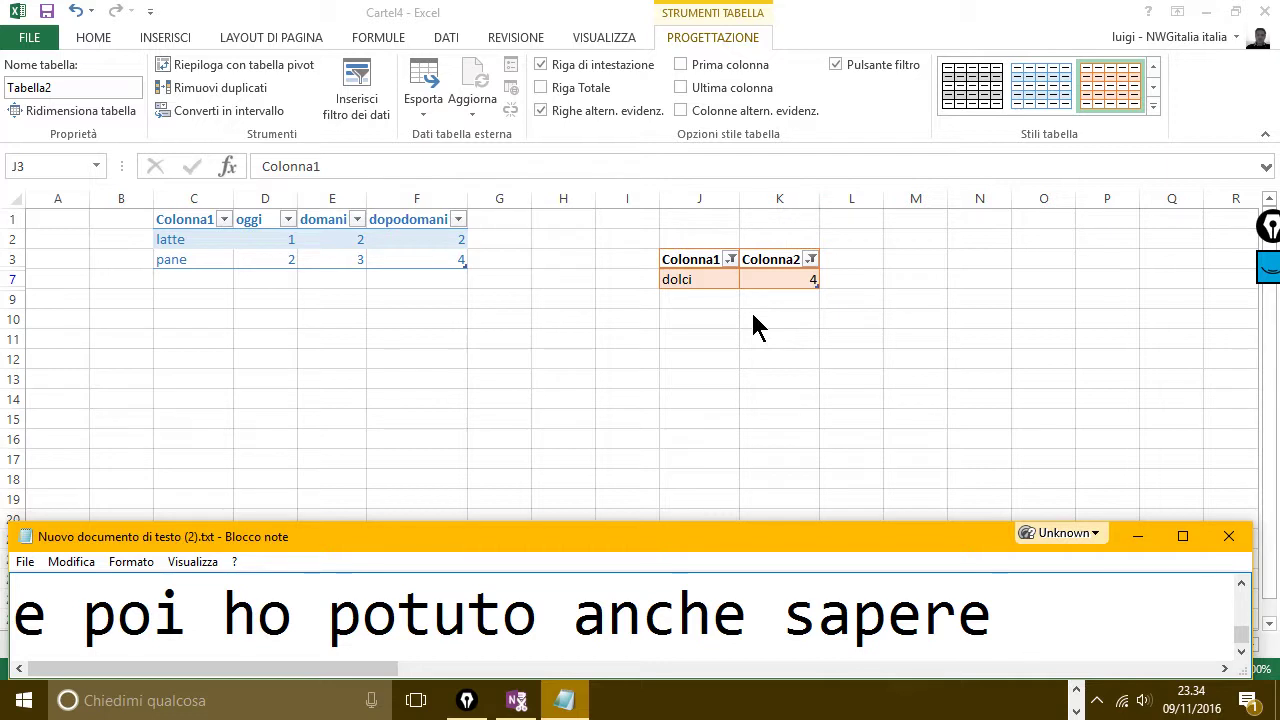
text(quan)
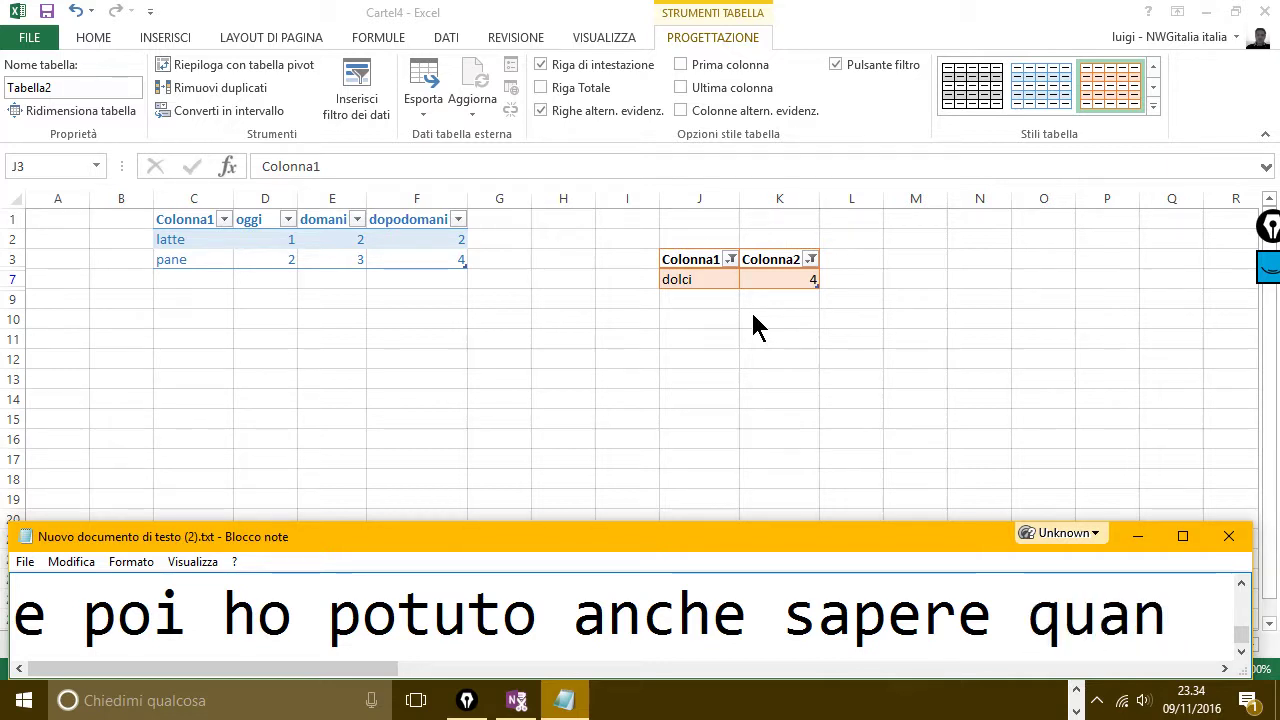
text(ti ne )
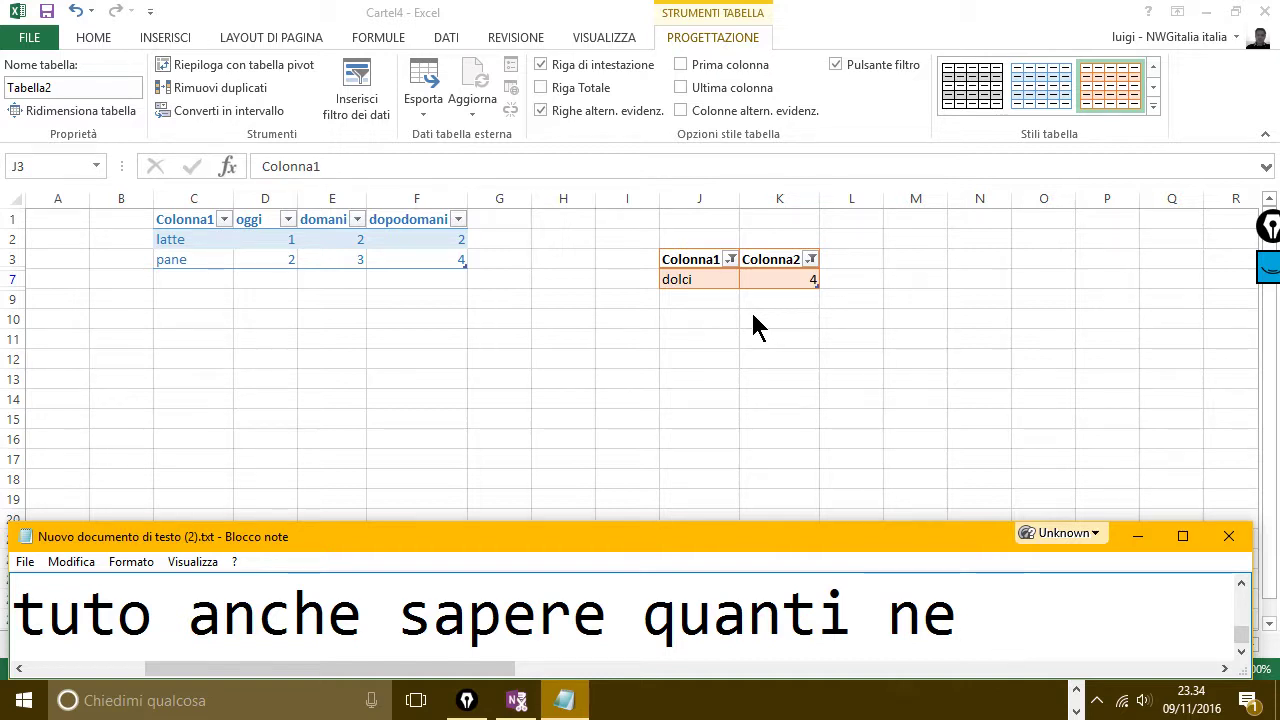
text(erano l)
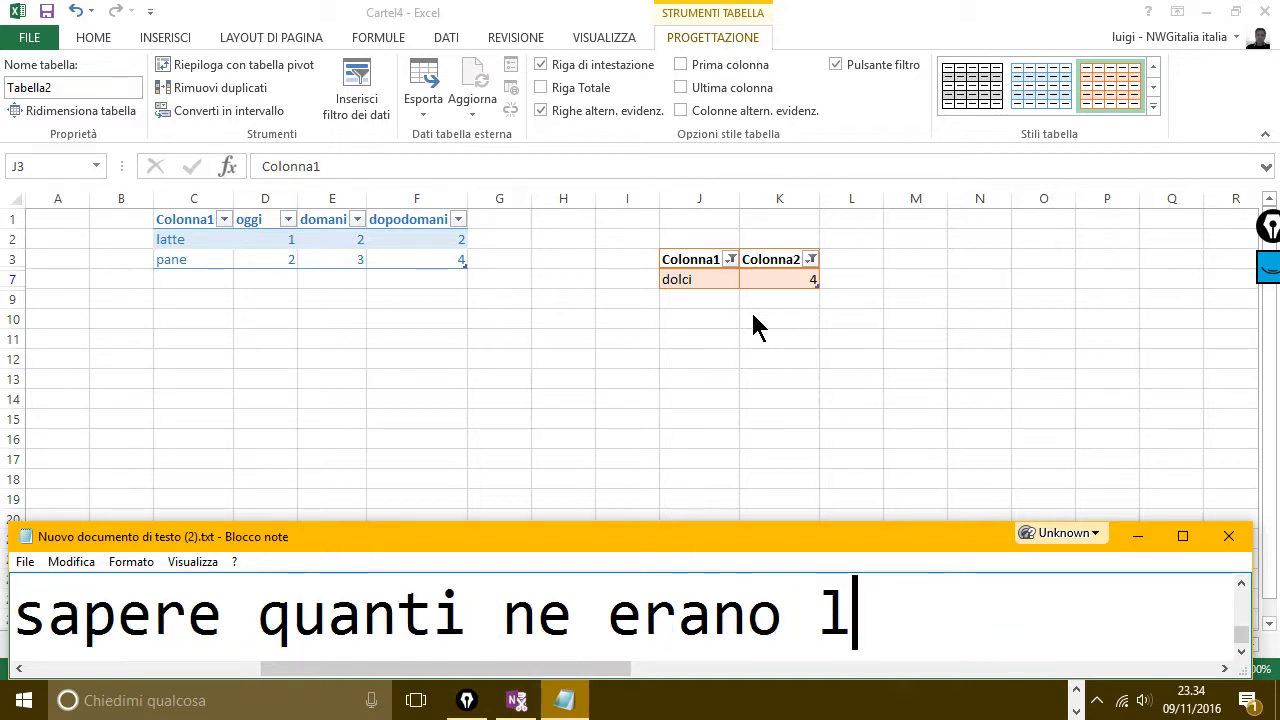
key(BackSpace)
text(enn)
key(BackSpace)
key(BackSpace)
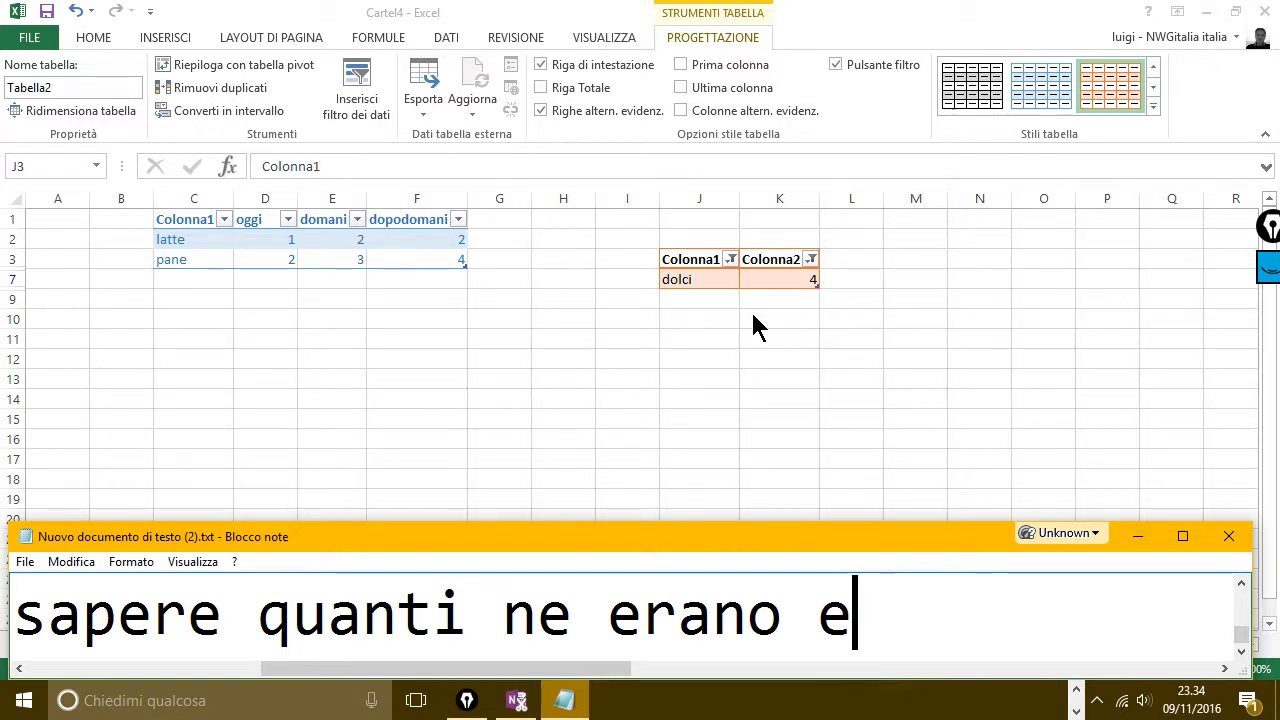
key(BackSpace)
key(BackSpace)
key(BackSpace)
key(BackSpace)
key(BackSpace)
key(BackSpace)
key(BackSpace)
key(BackSpace)
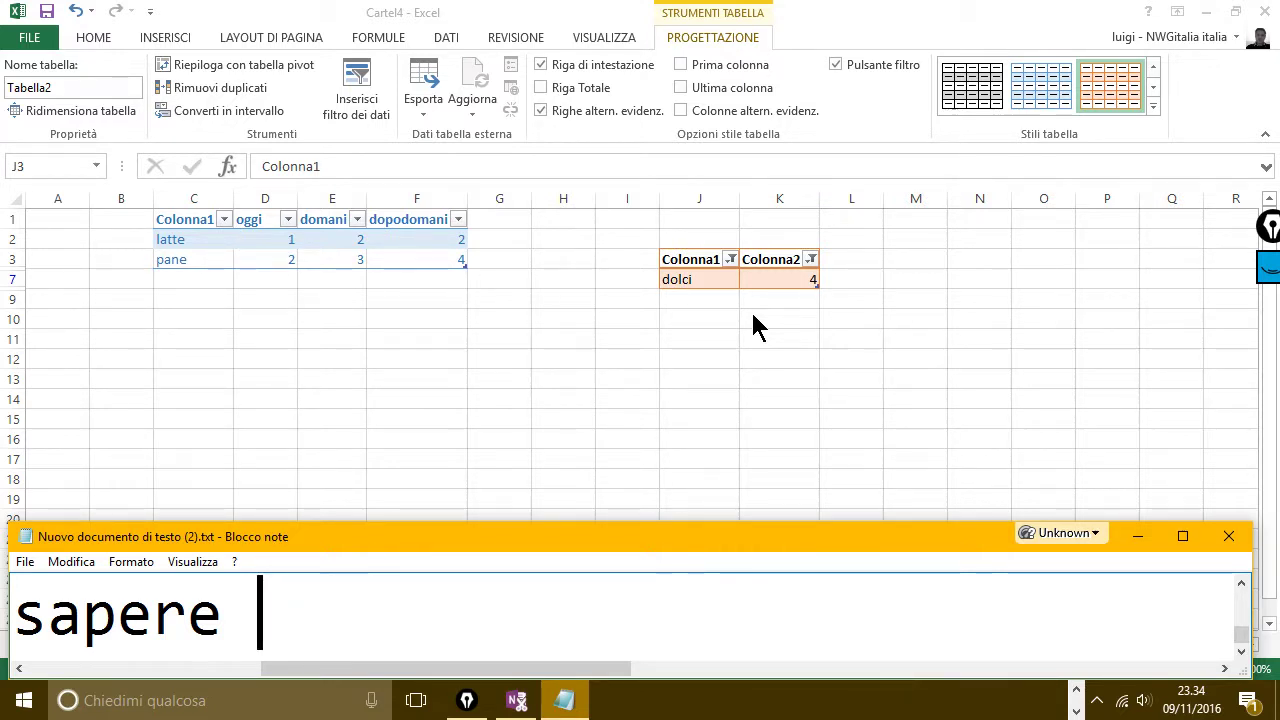
text(l)
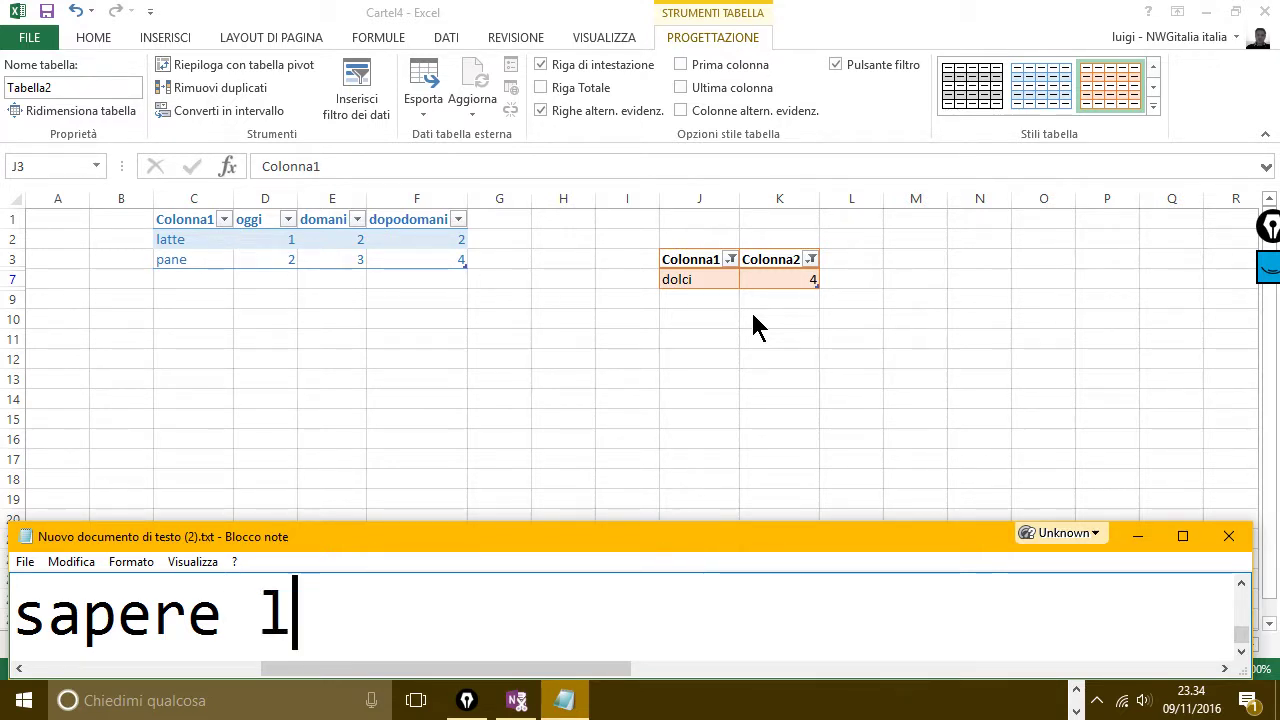
text(a cas)
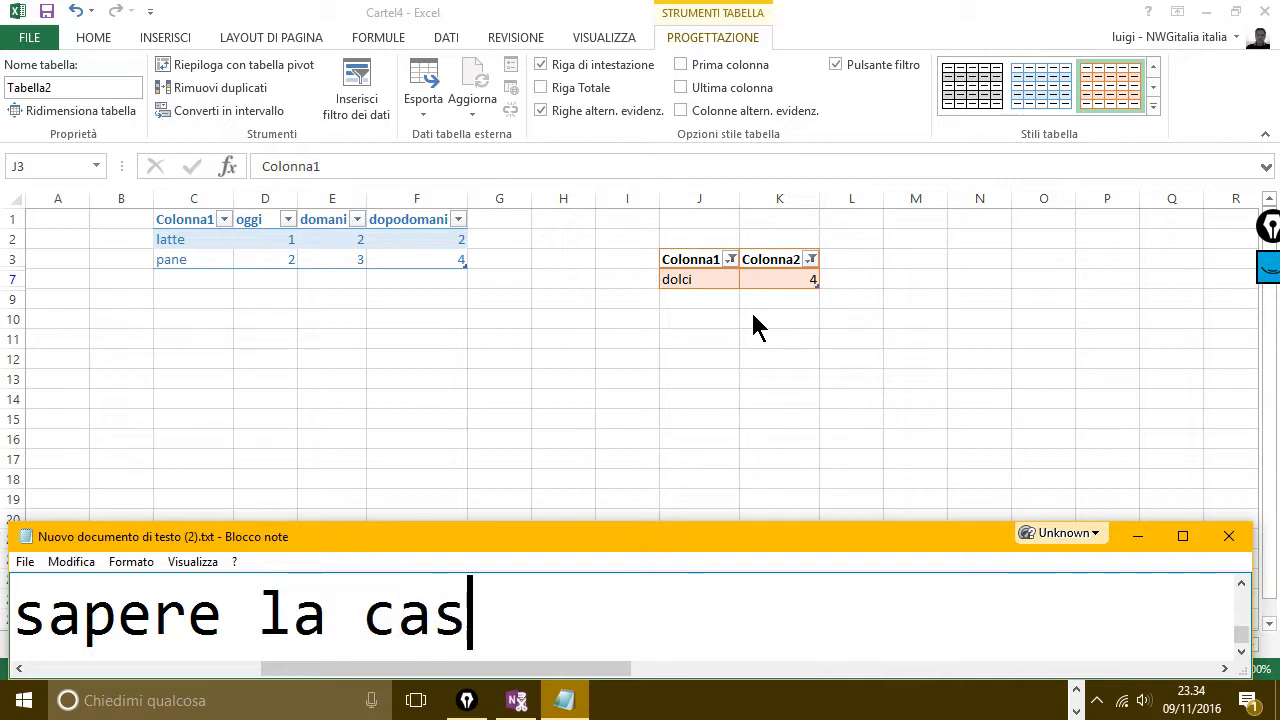
text(ella che )
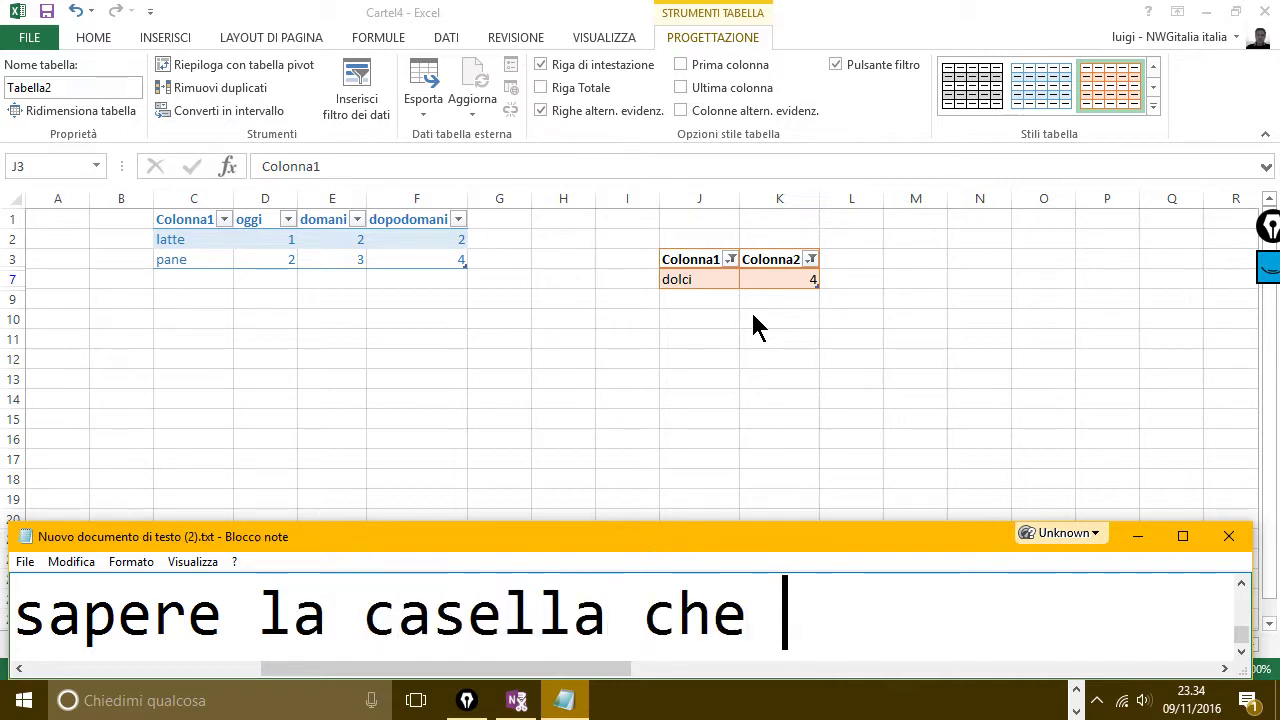
text(ne contene)
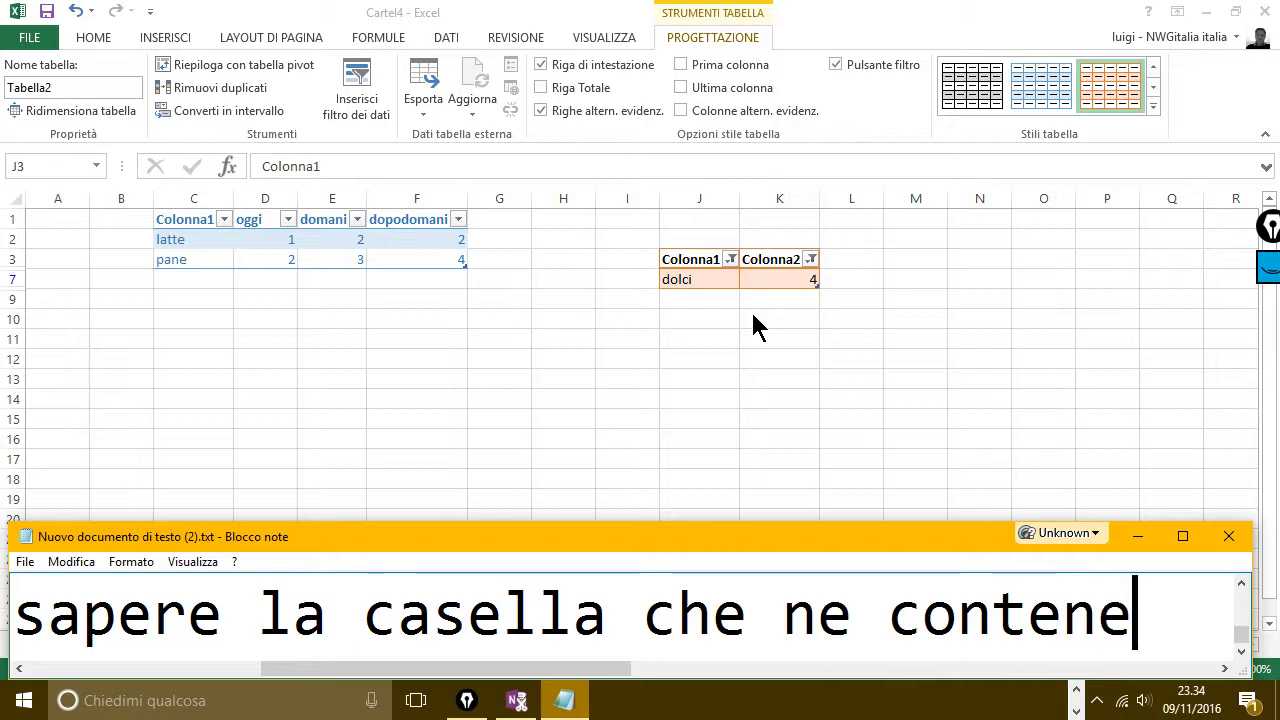
text(va)
- Add a caption line saying it was all a test, but tables are very handy ('molto comode.')
key(Return)
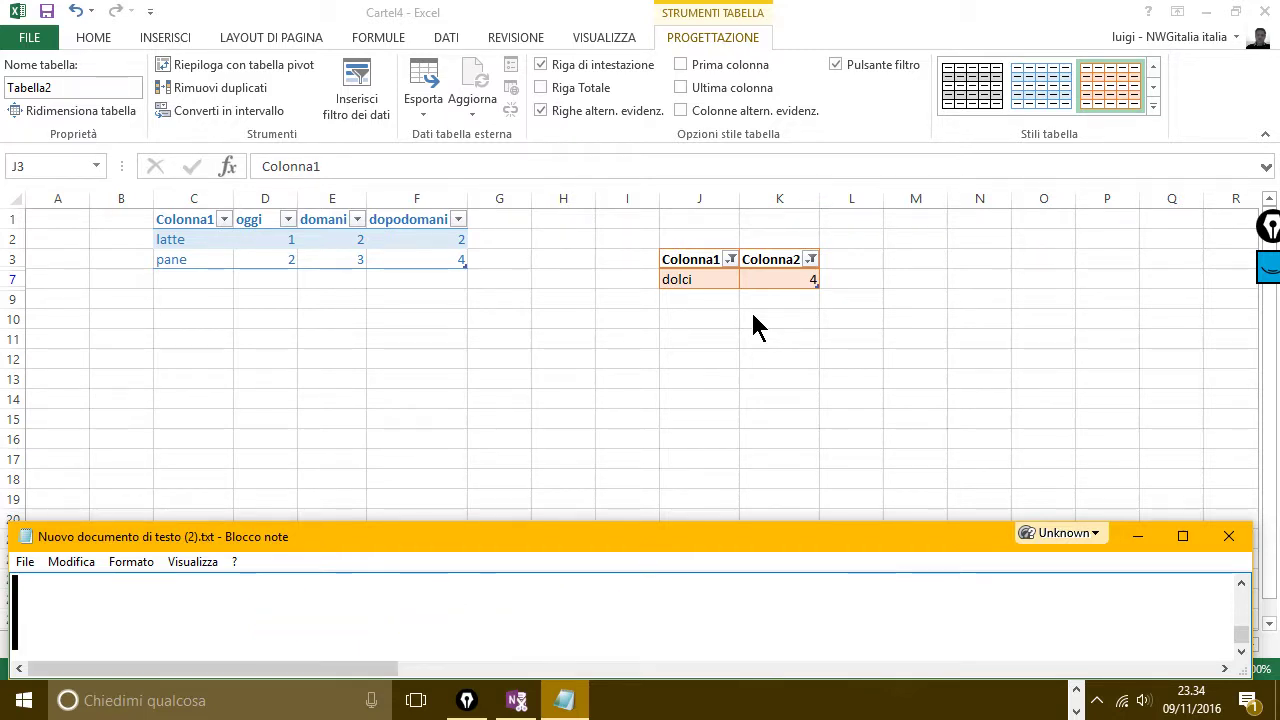
text(inso)
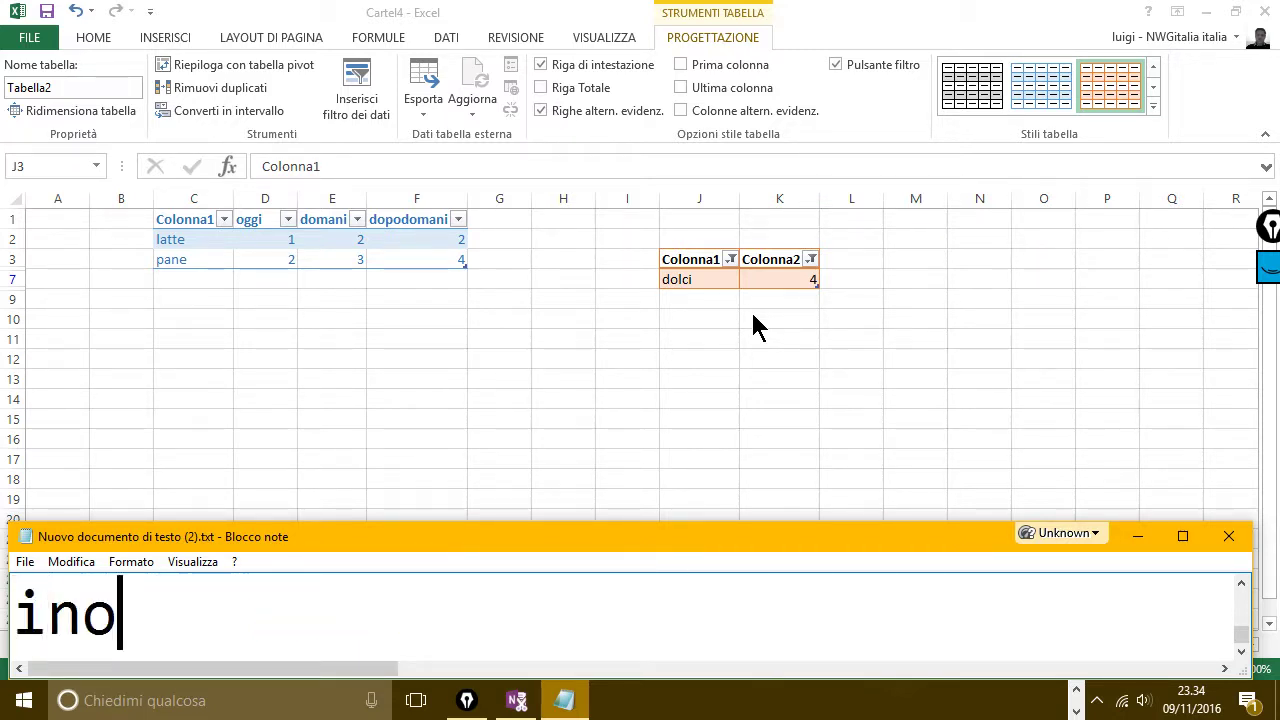
key(BackSpace)
text(sommma, t)
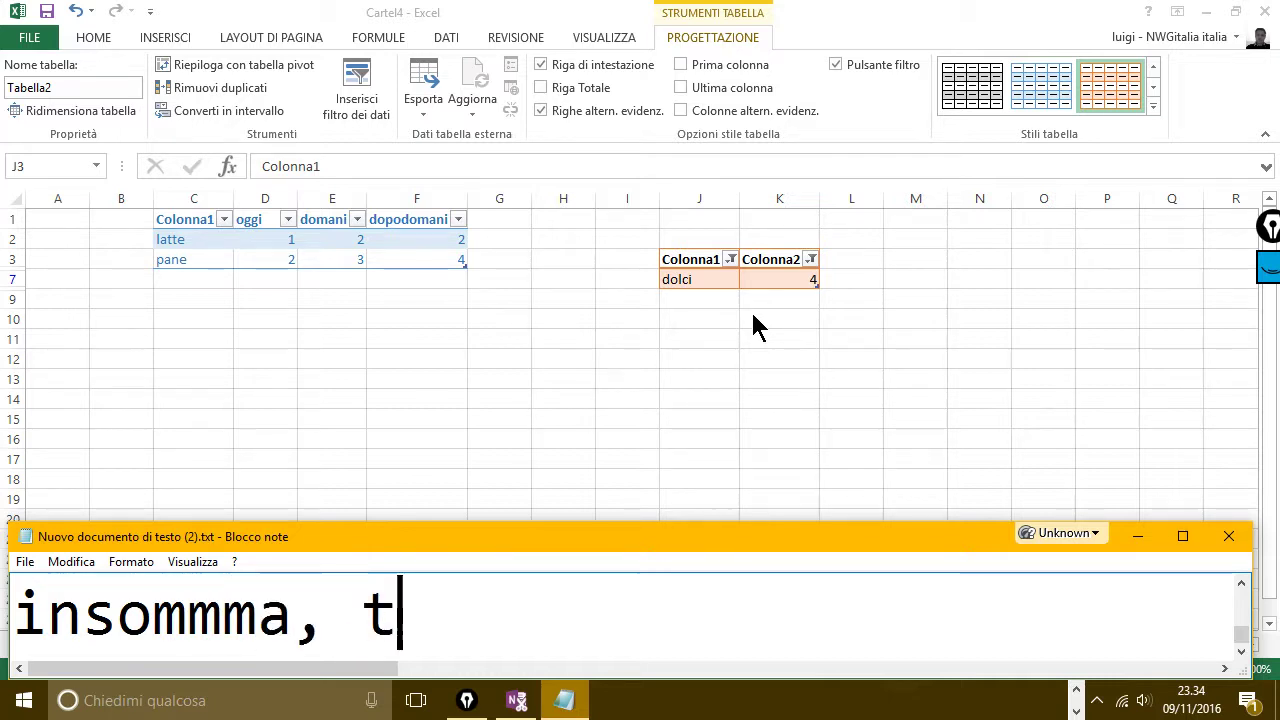
text(utot)
key(BackSpace)
key(BackSpace)
key(BackSpace)
text(to )
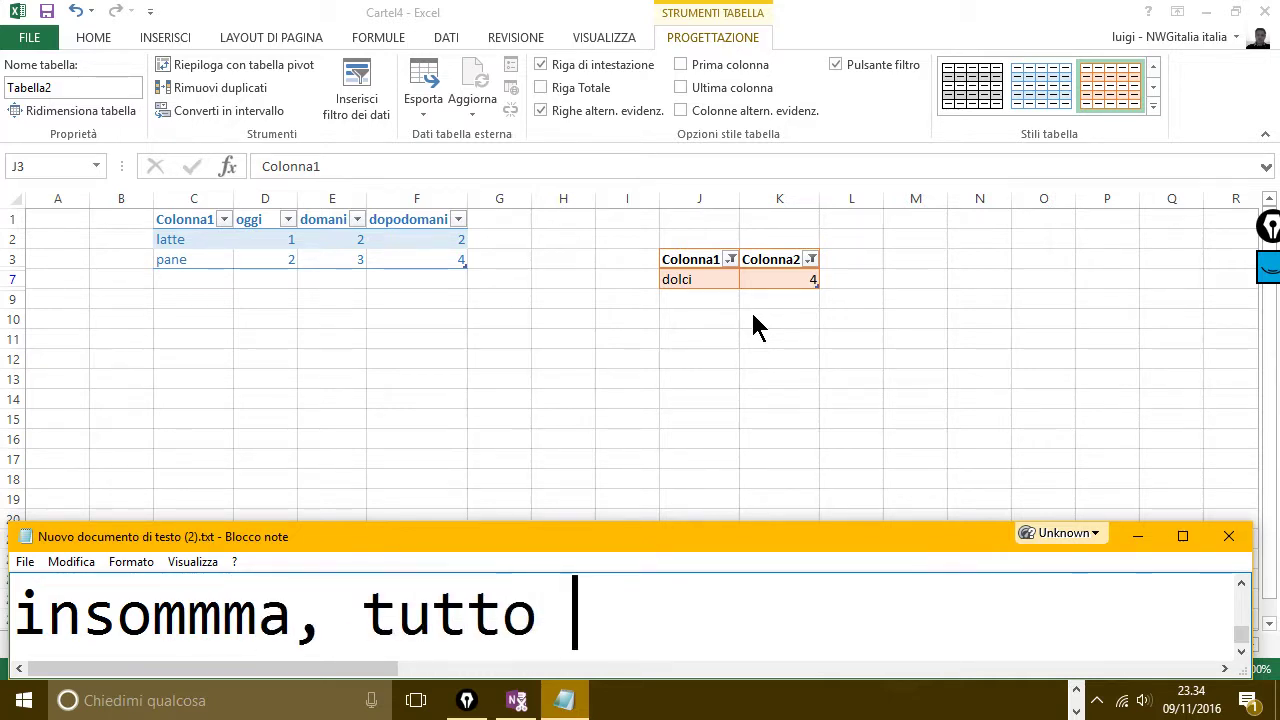
text(per prova.)
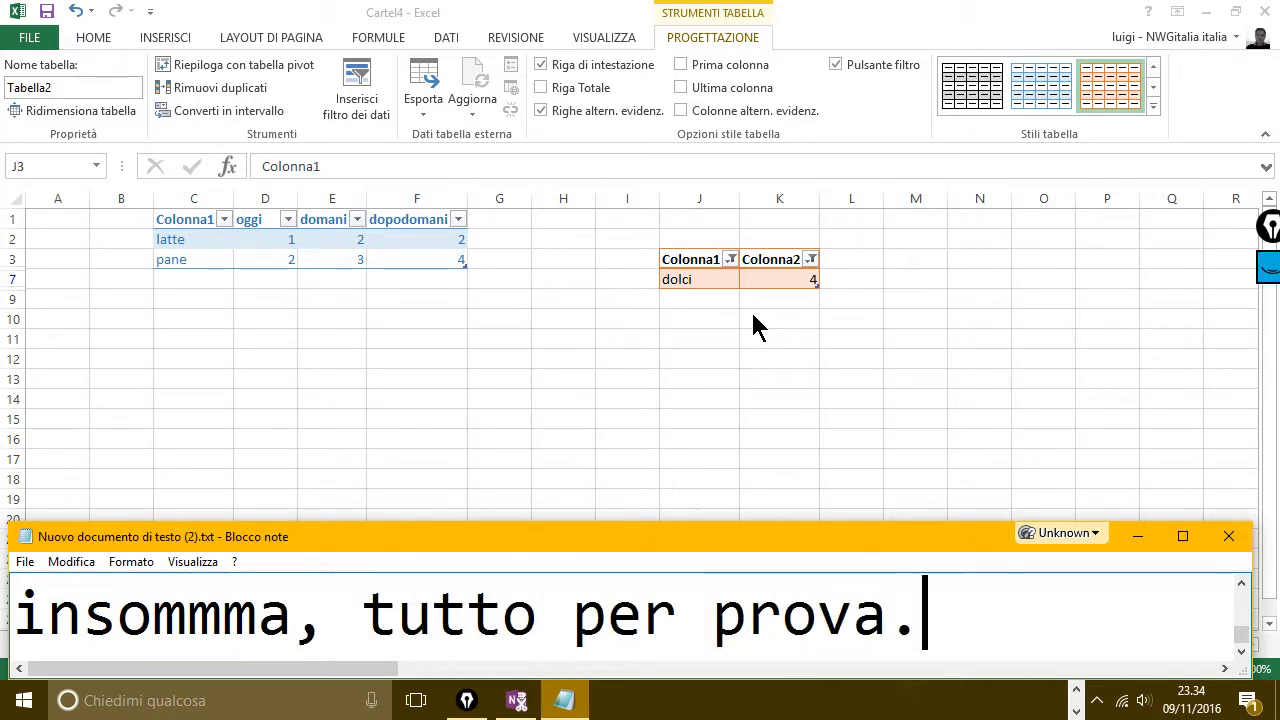
text( ma )
text(come )
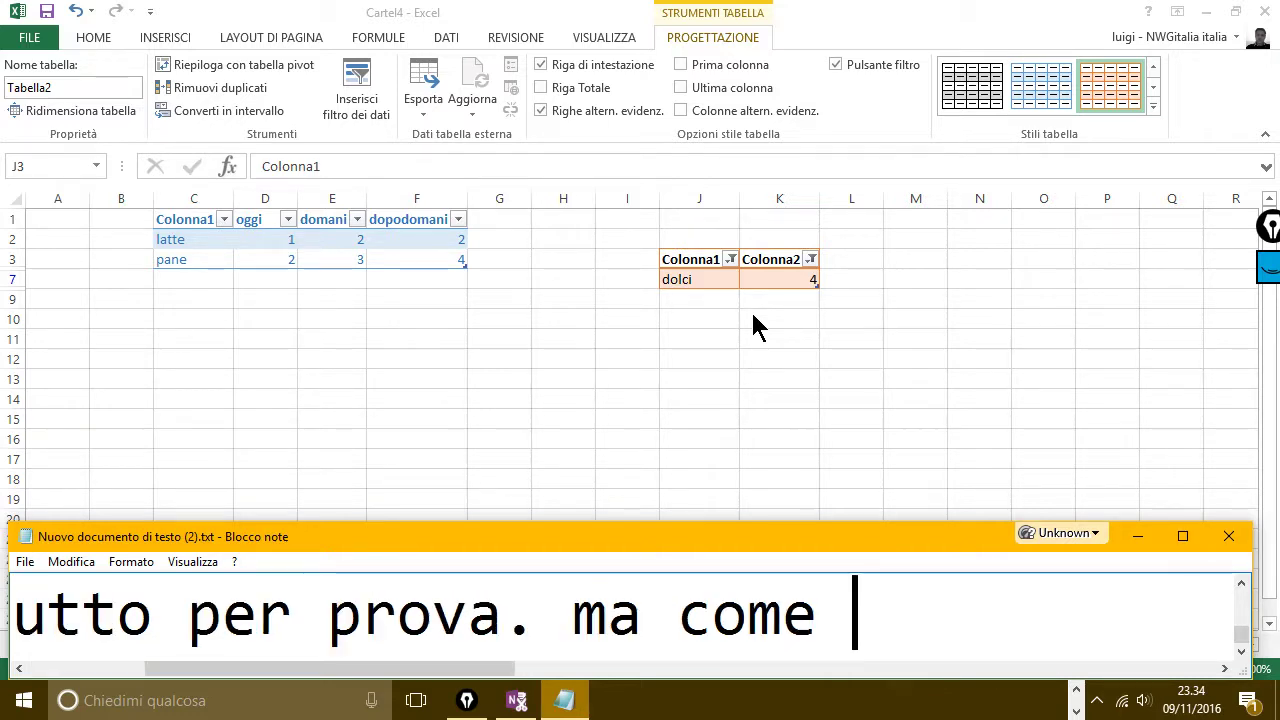
text(vedi le tabe)
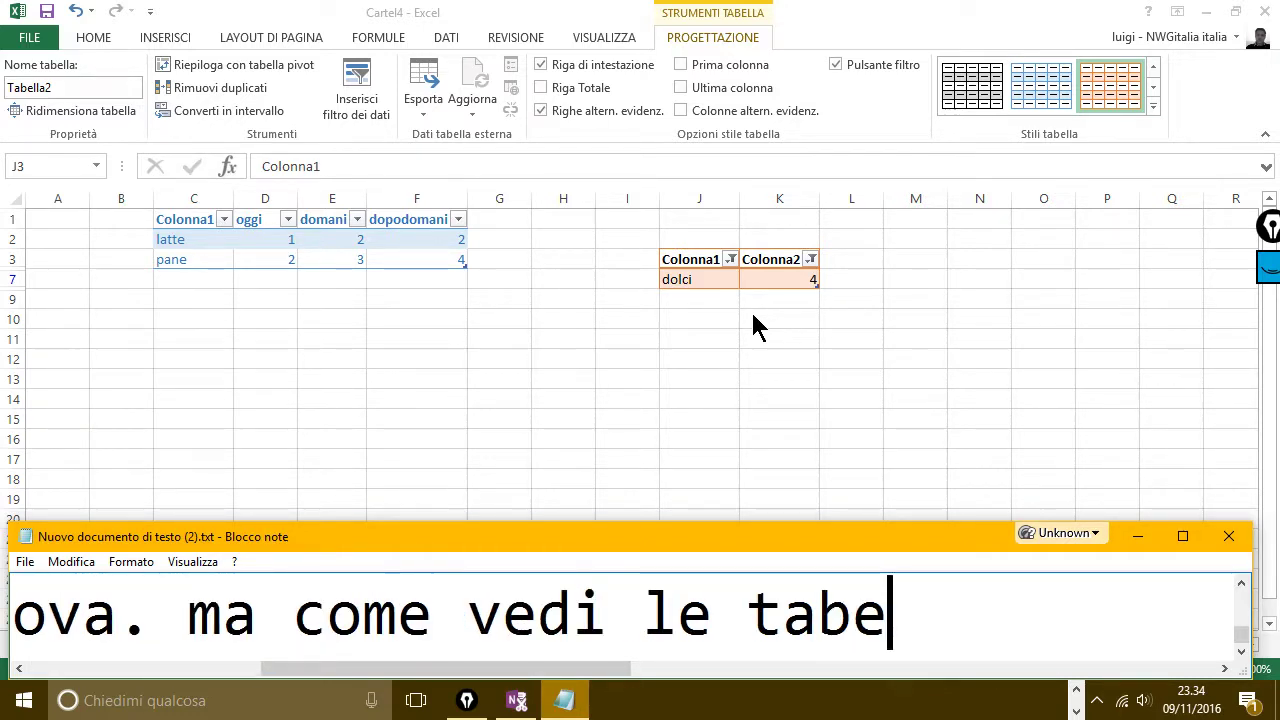
text(lle )
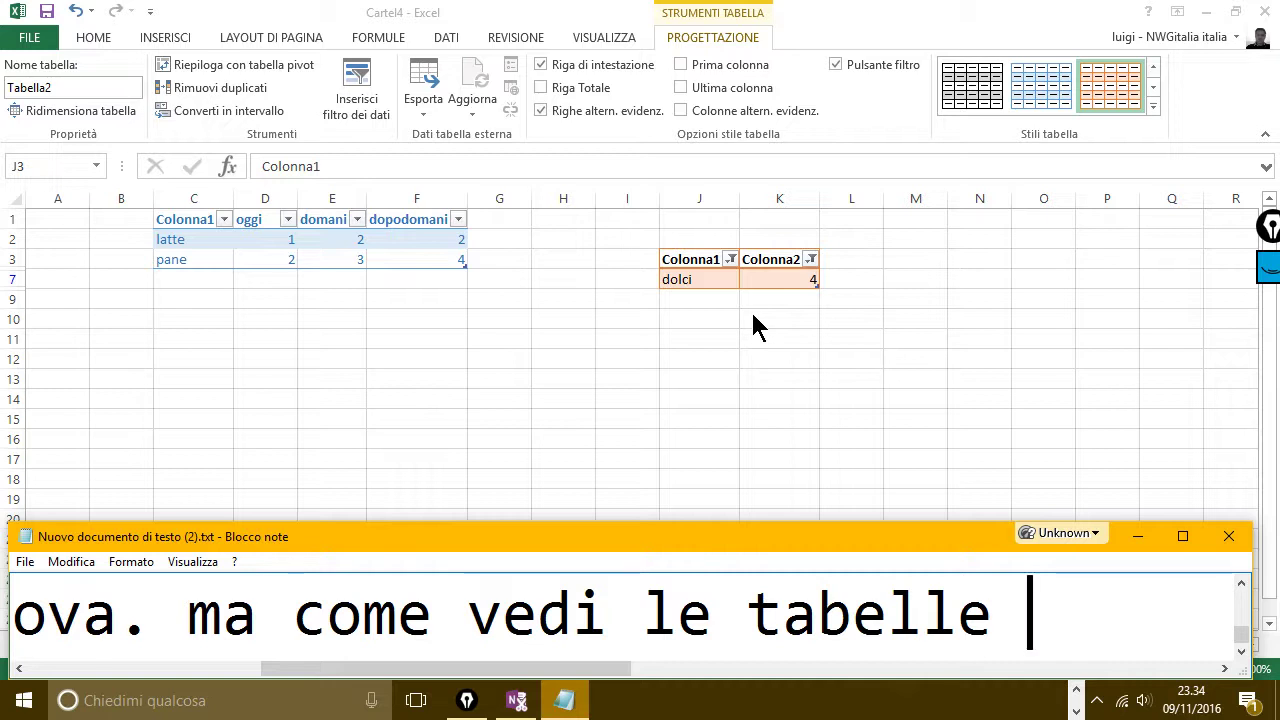
text(ono mo)
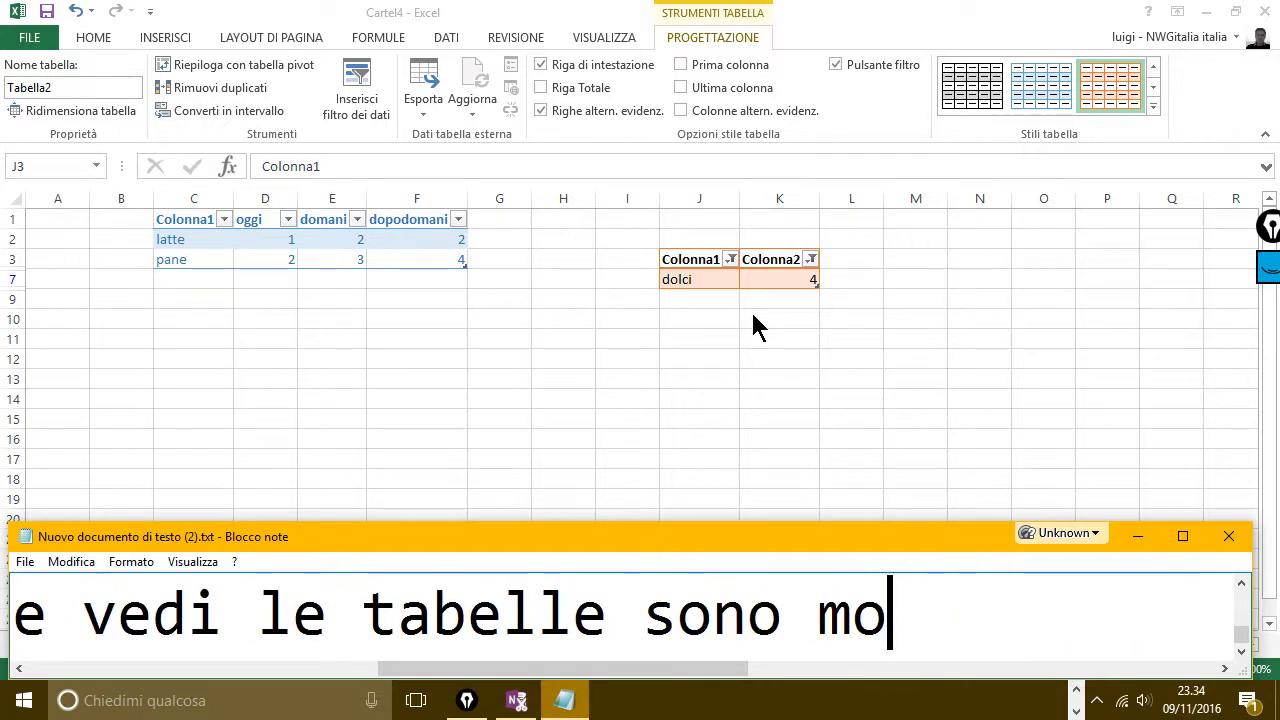
text(lto co)
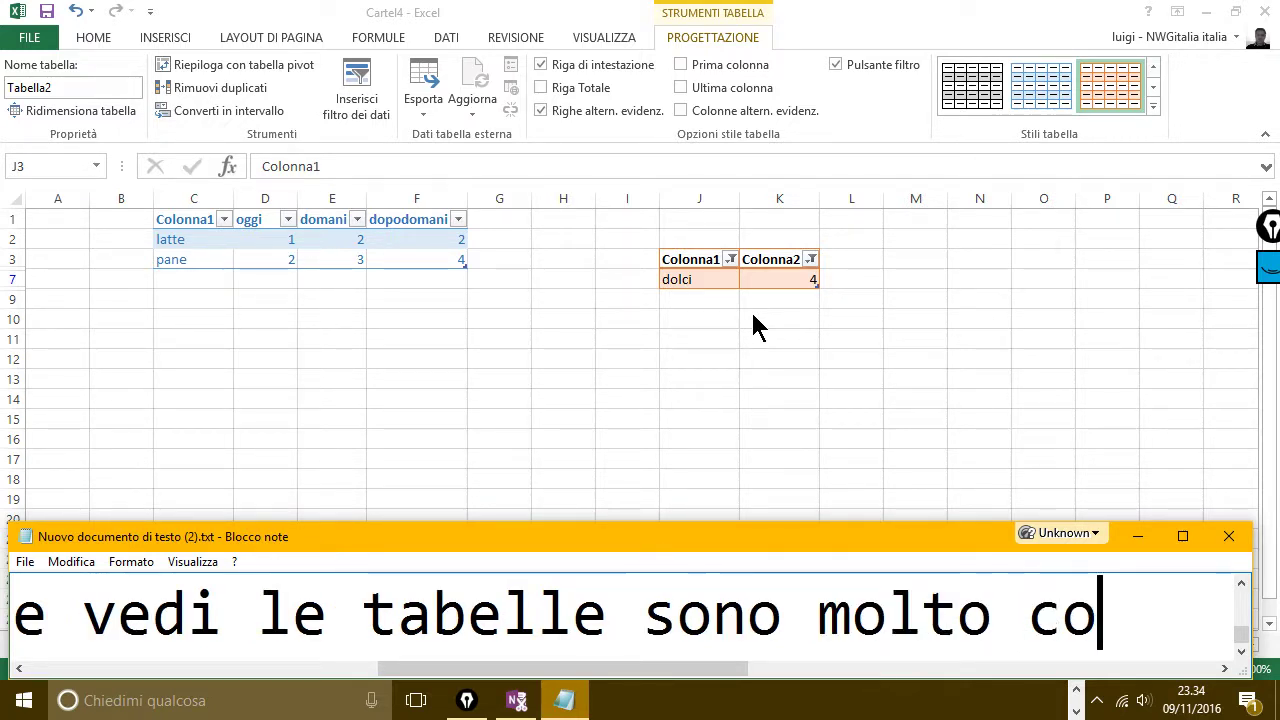
text(mode.)
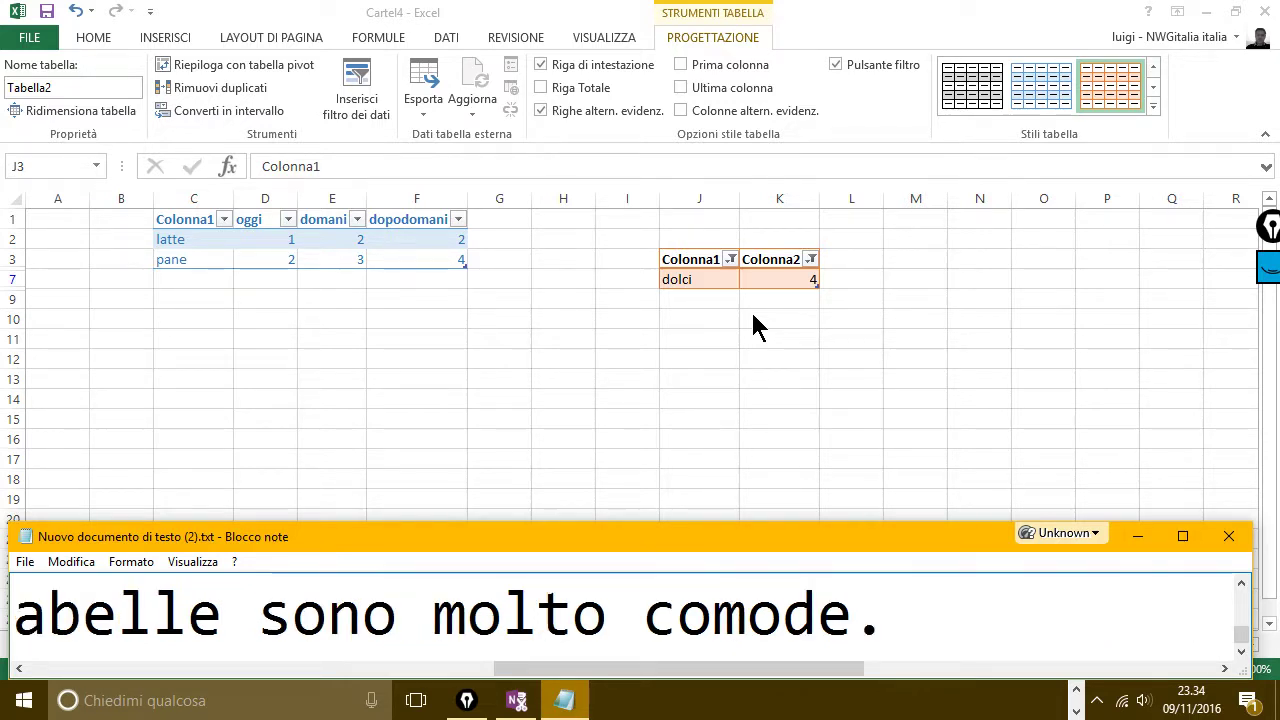
- Type 'Se fossero liste grandi si capirebbe quanto sono utili.' and start the farewell line
key(Return)
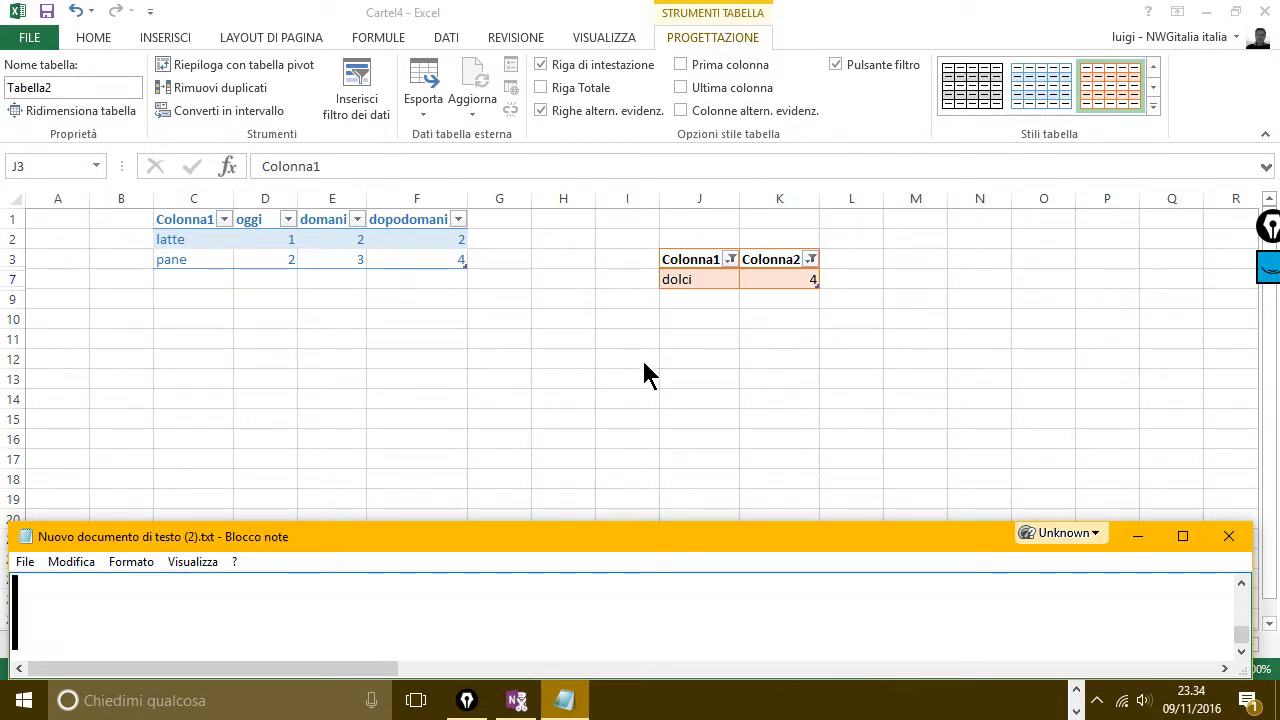
text(Se fo)
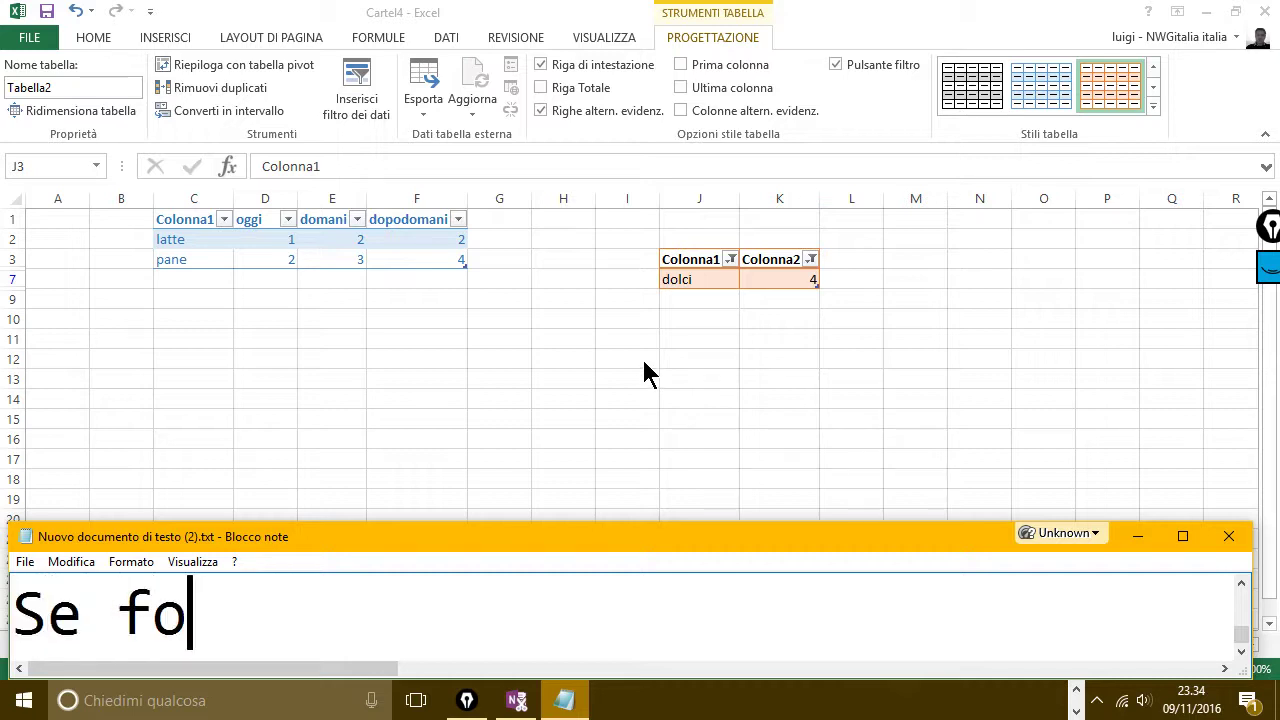
text(ssero m)
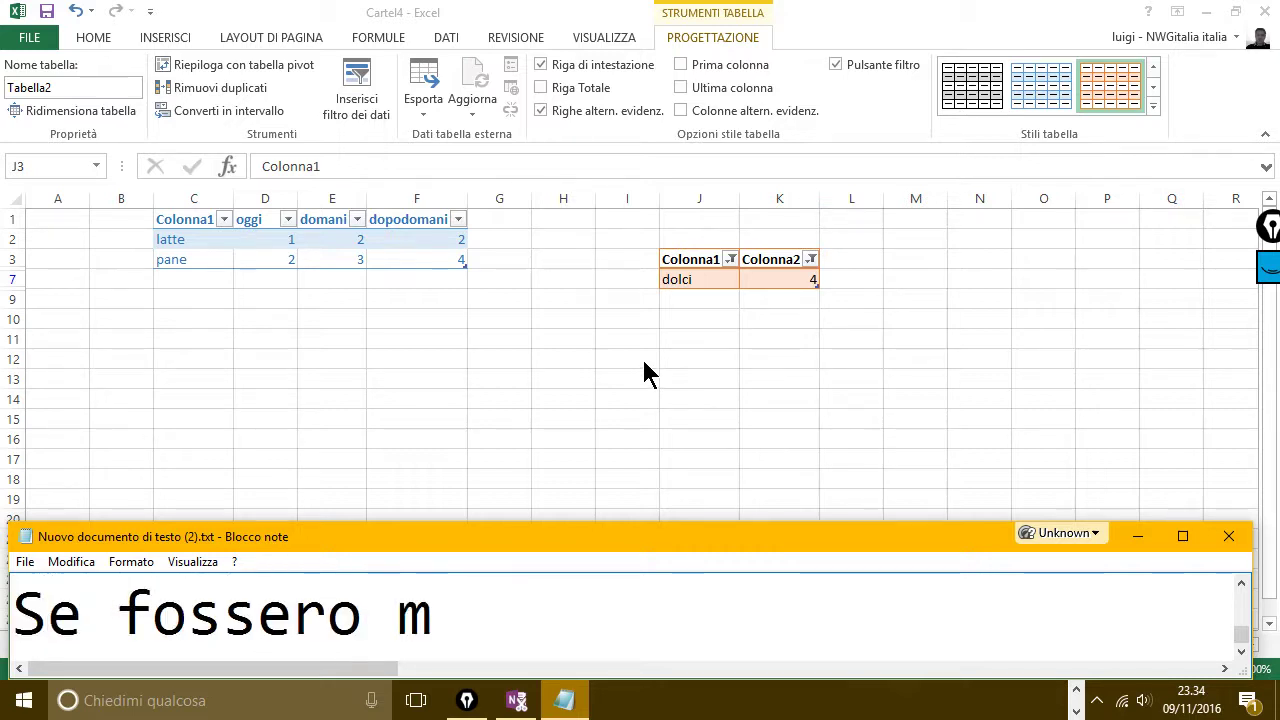
key(BackSpace)
text(list)
text(gran)
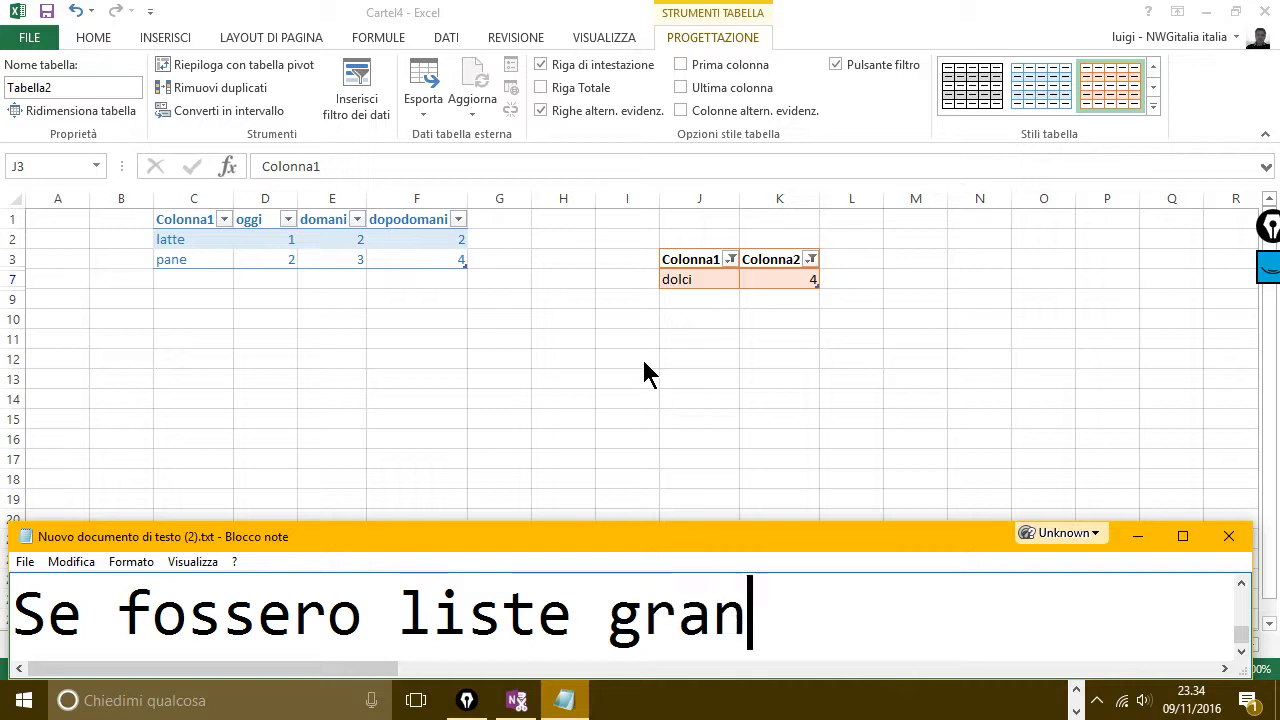
text(di )
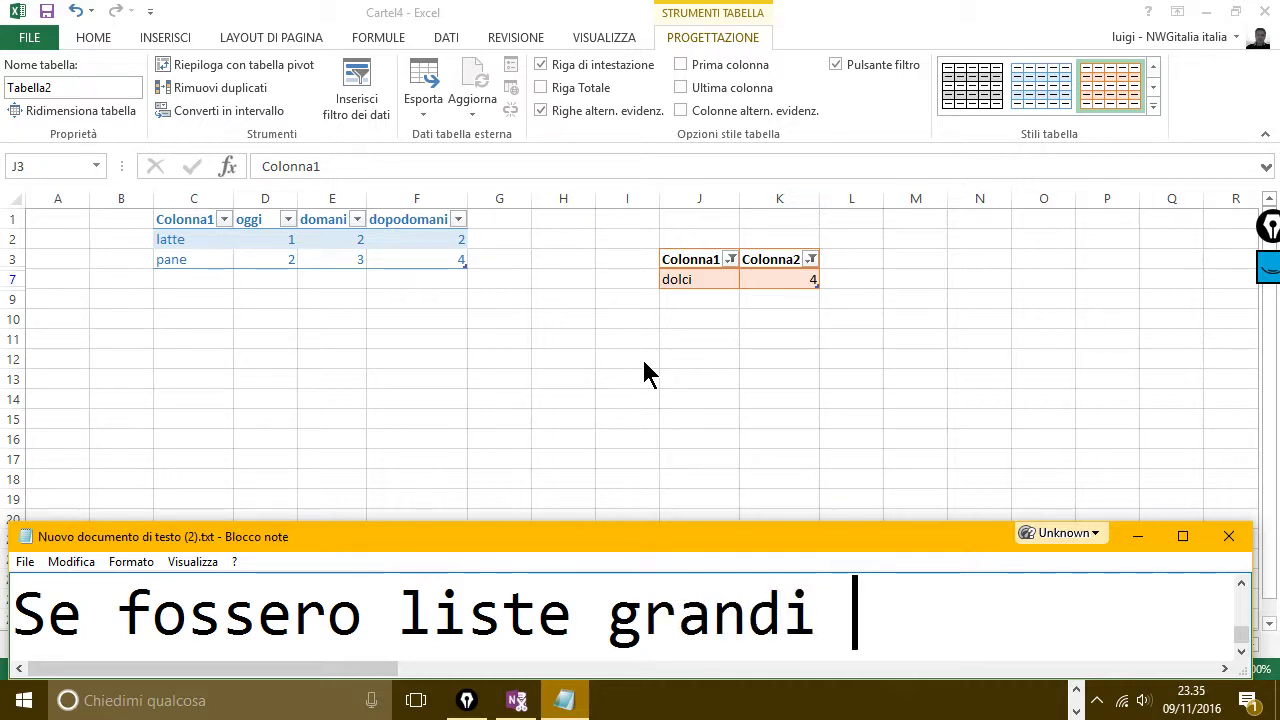
text(si capi)
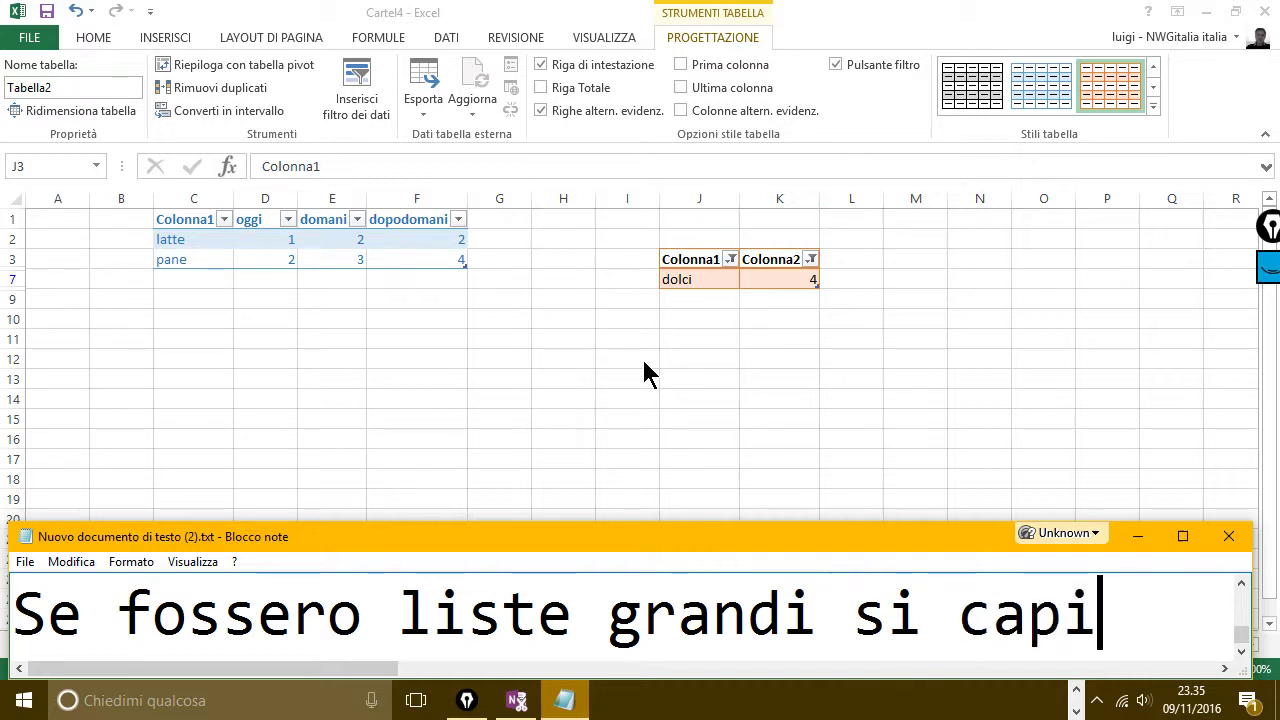
text(rebbe quan)
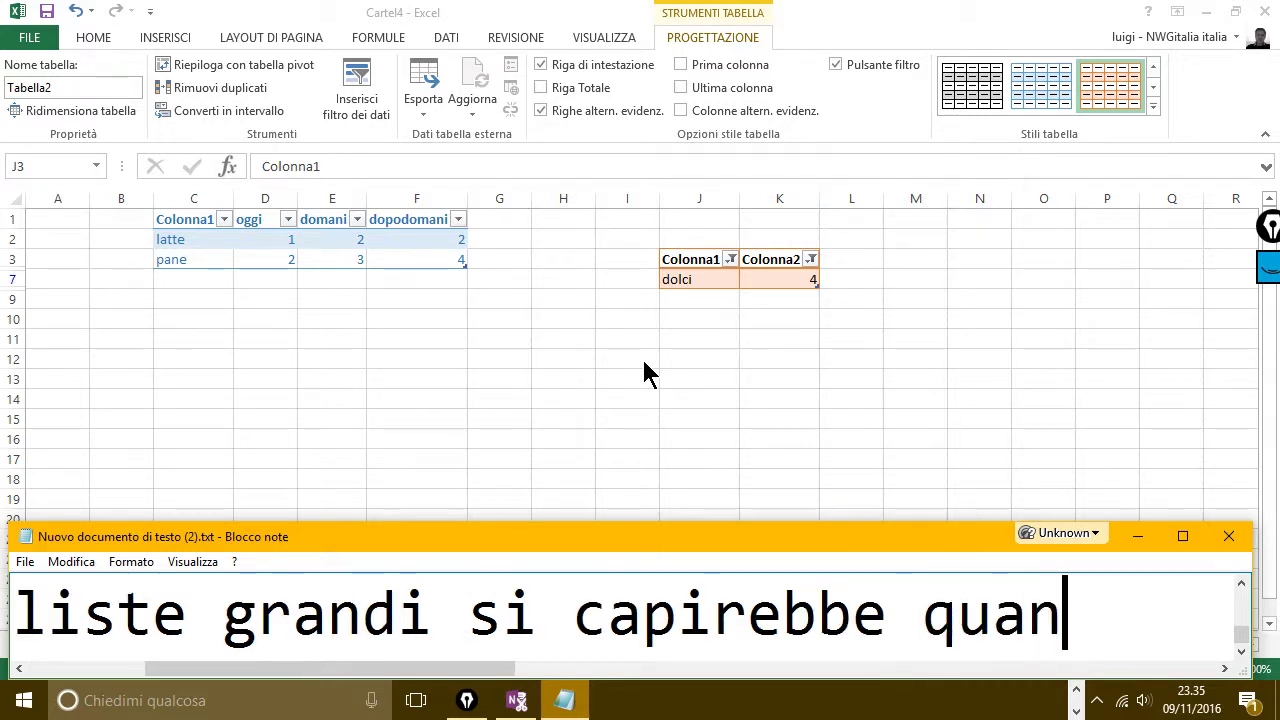
text(to è tu)
key(BackSpace)
key(BackSpace)
key(BackSpace)
key(BackSpace)
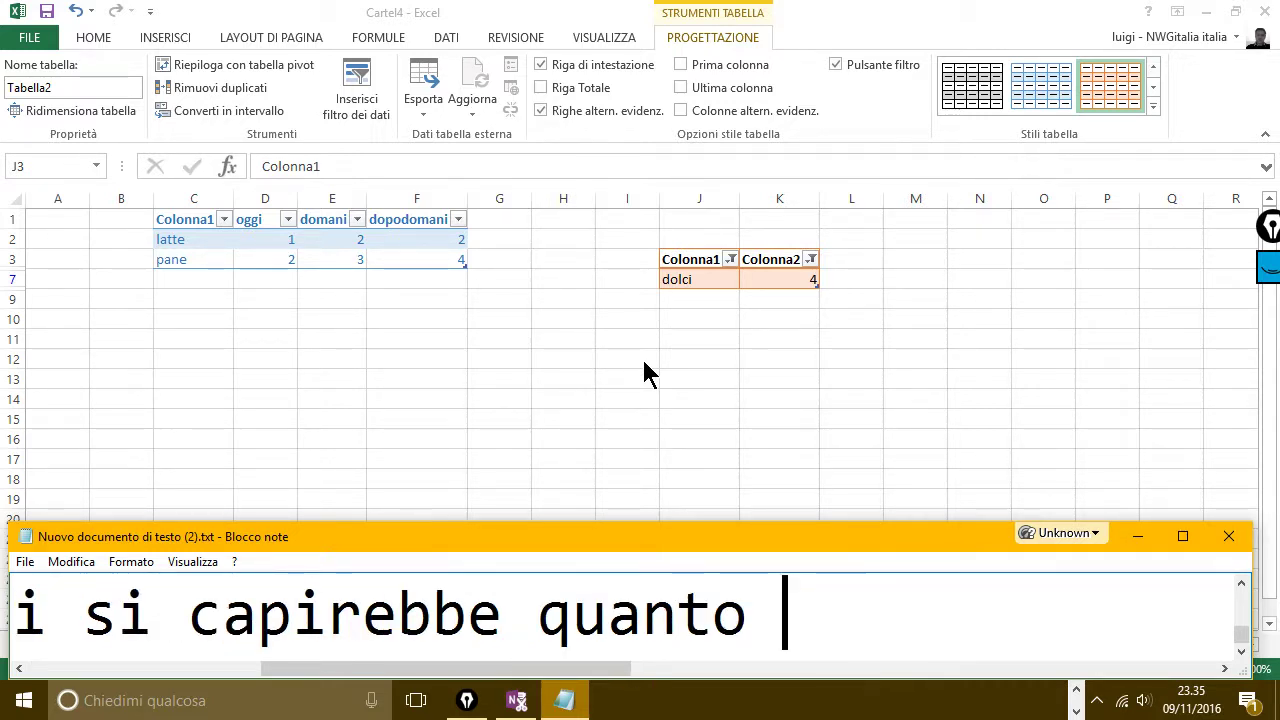
text(sono tu)
key(BackSpace)
key(BackSpace)
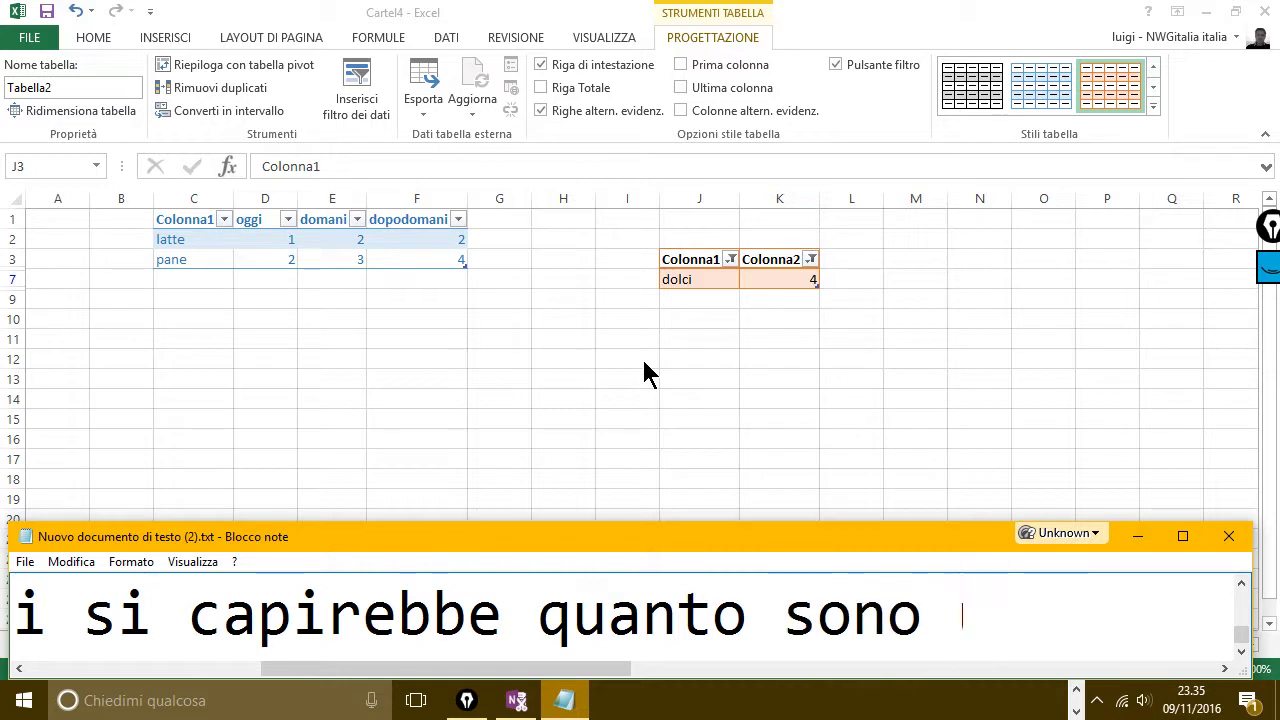
text(utili.)
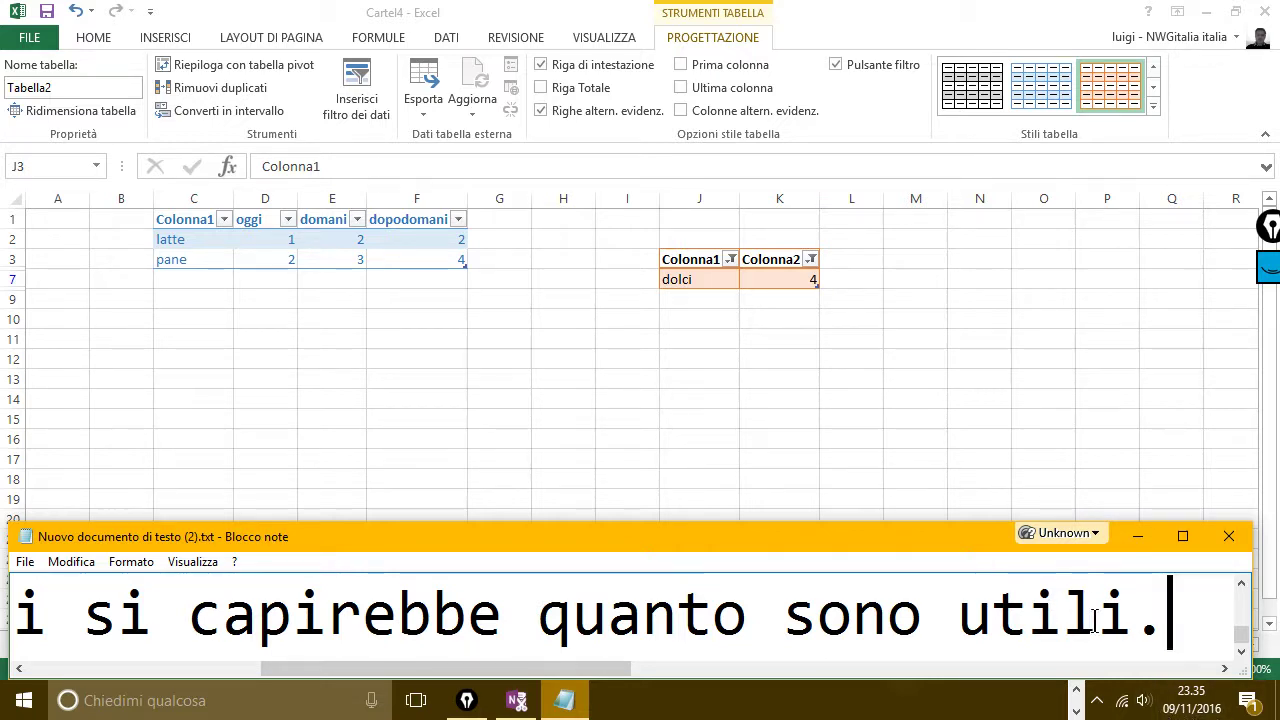
key(Return)
text(iao)
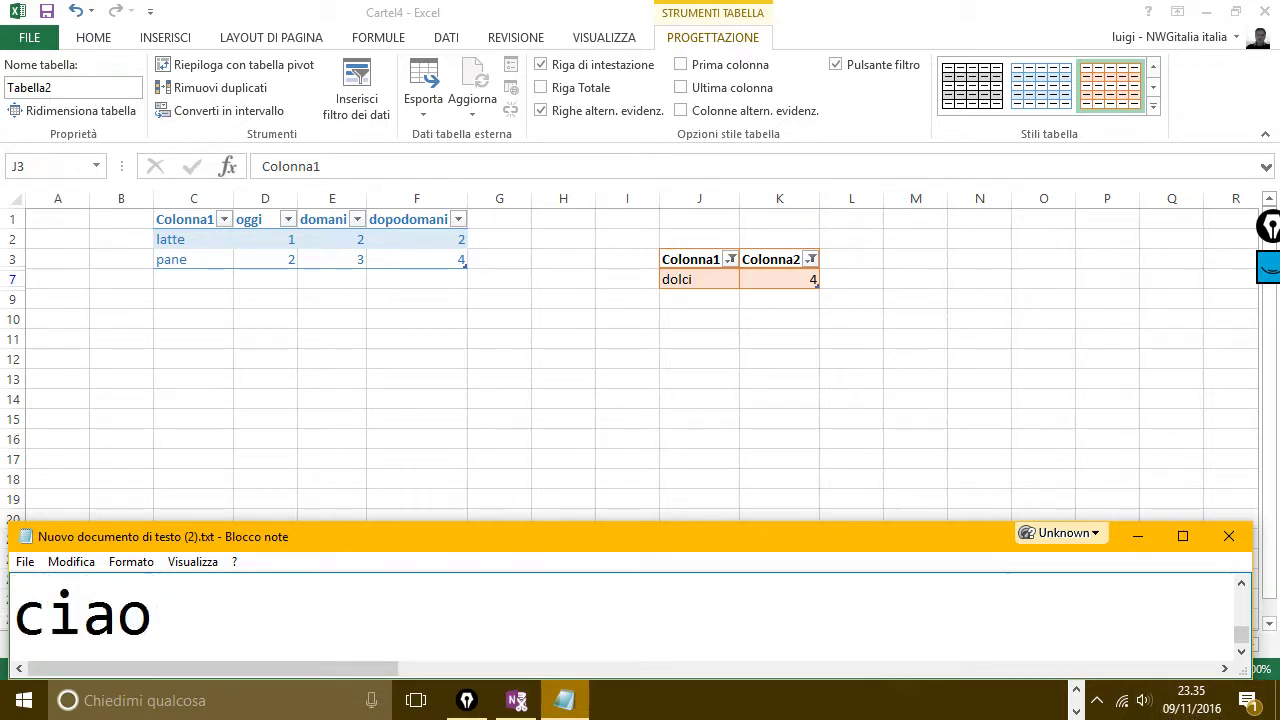
text( e al proxi)
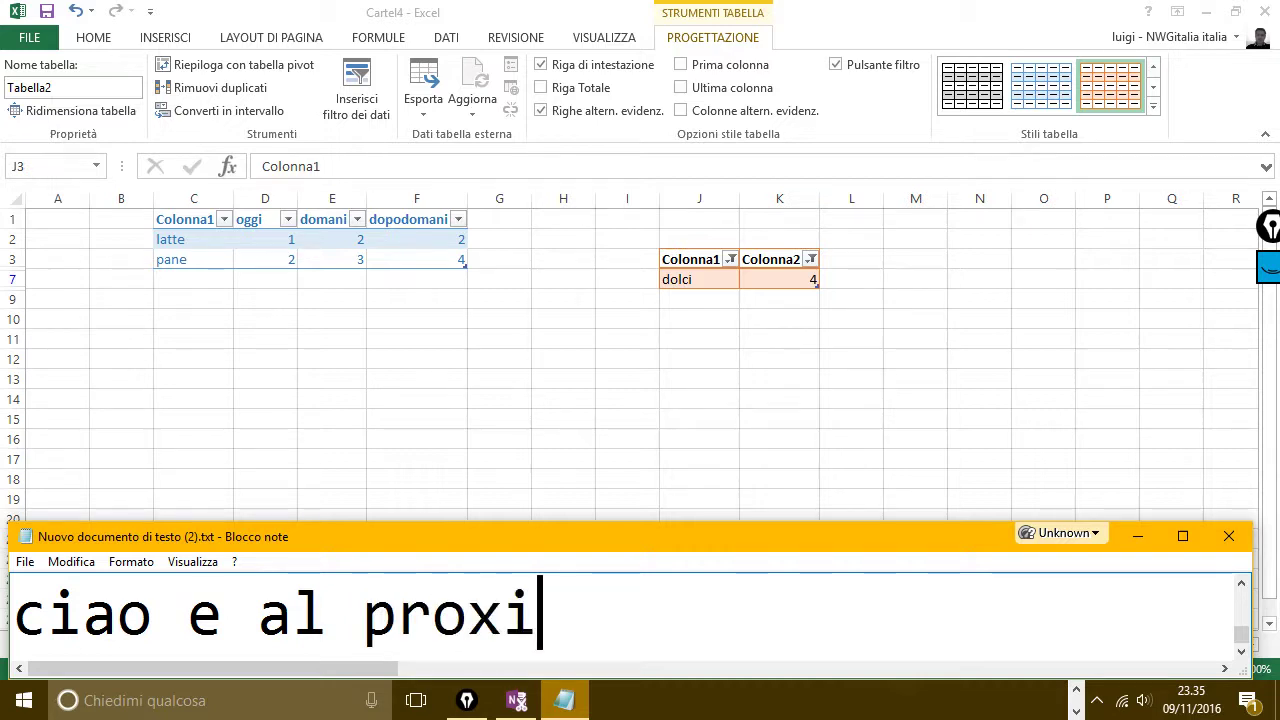
text(mo video.)
- Add the lines 'metti MI PIACE se ti è piaciuto il video' and the channel subscribe invitation
key(Return)
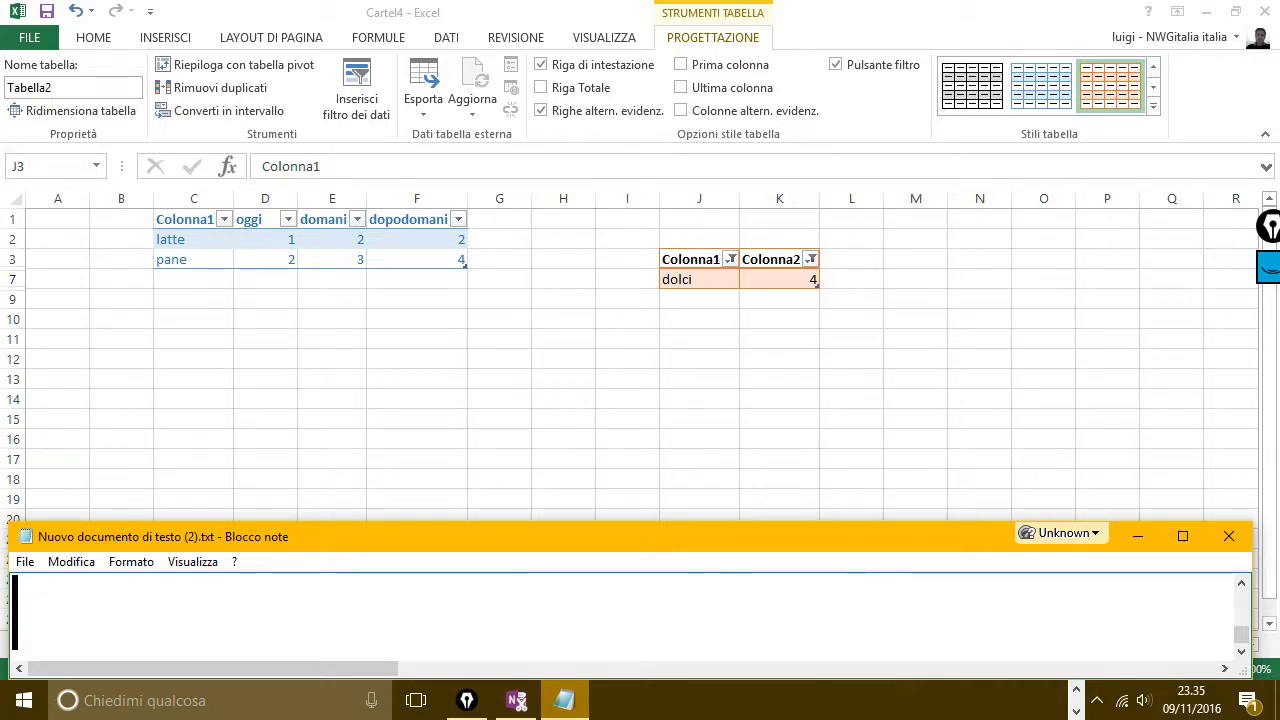
text(metti MI)
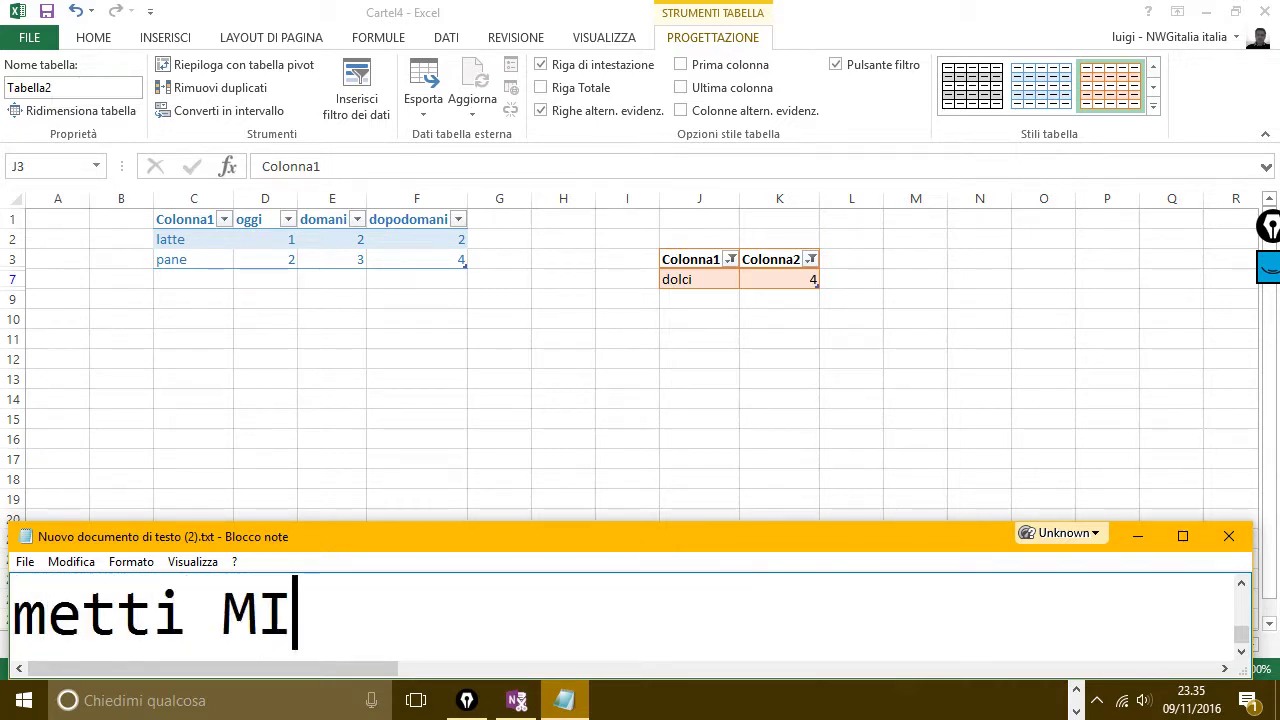
text( PIACE)
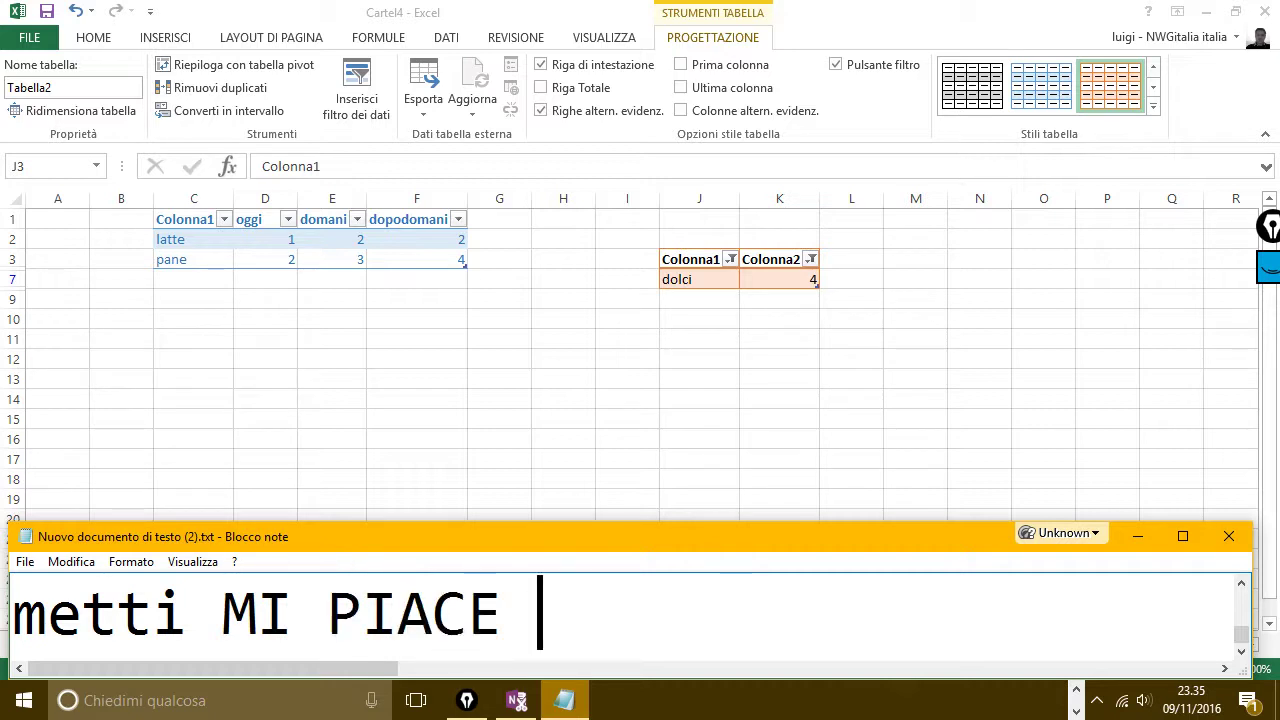
text( se t)
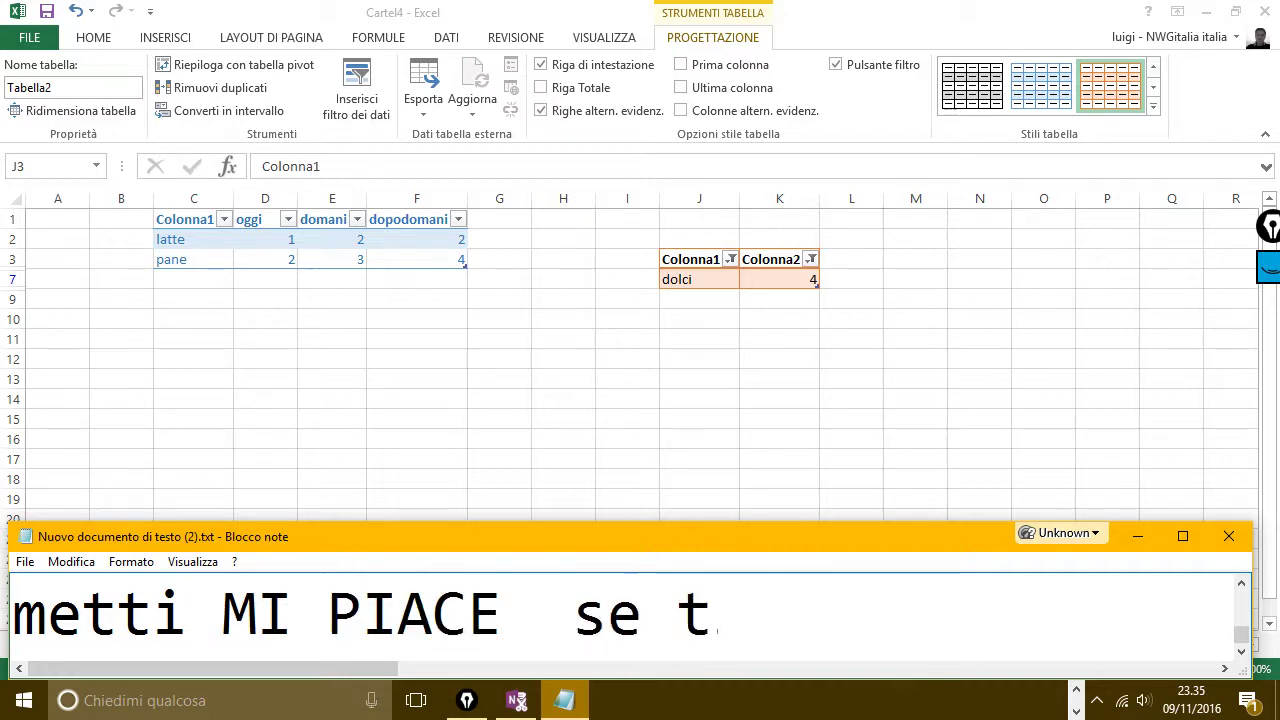
text(i è piaciut)
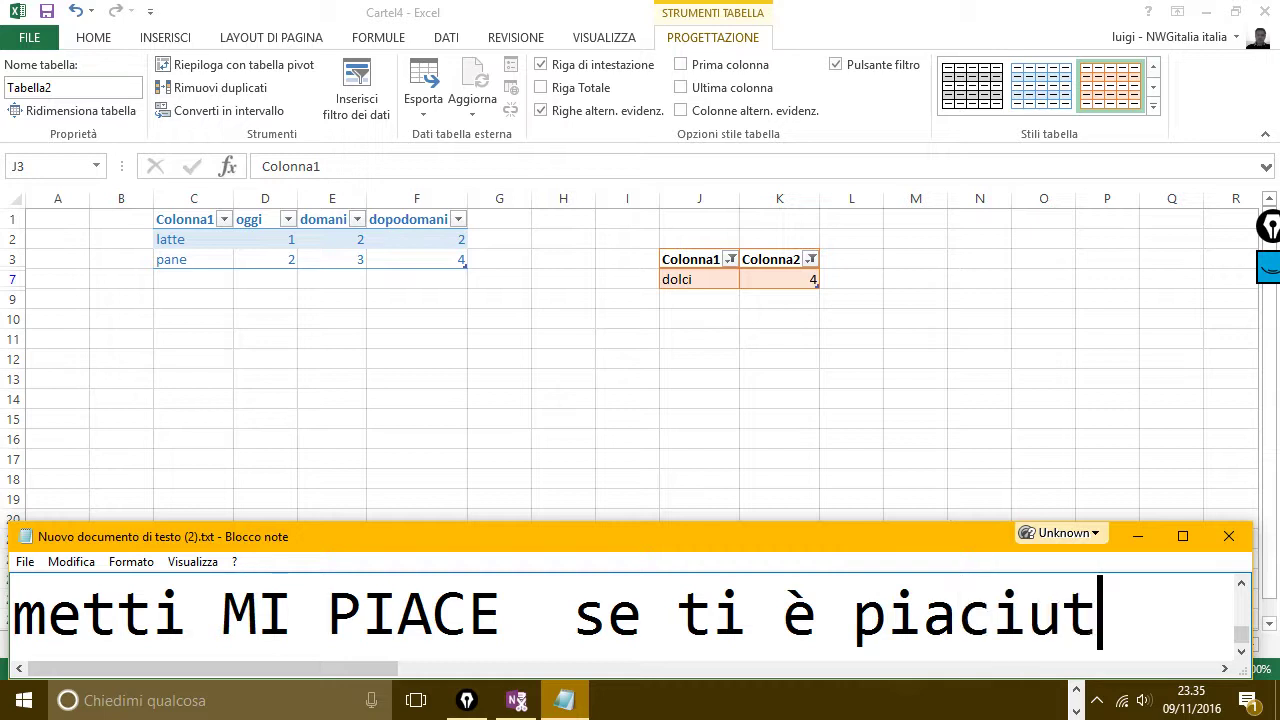
text(o il video)
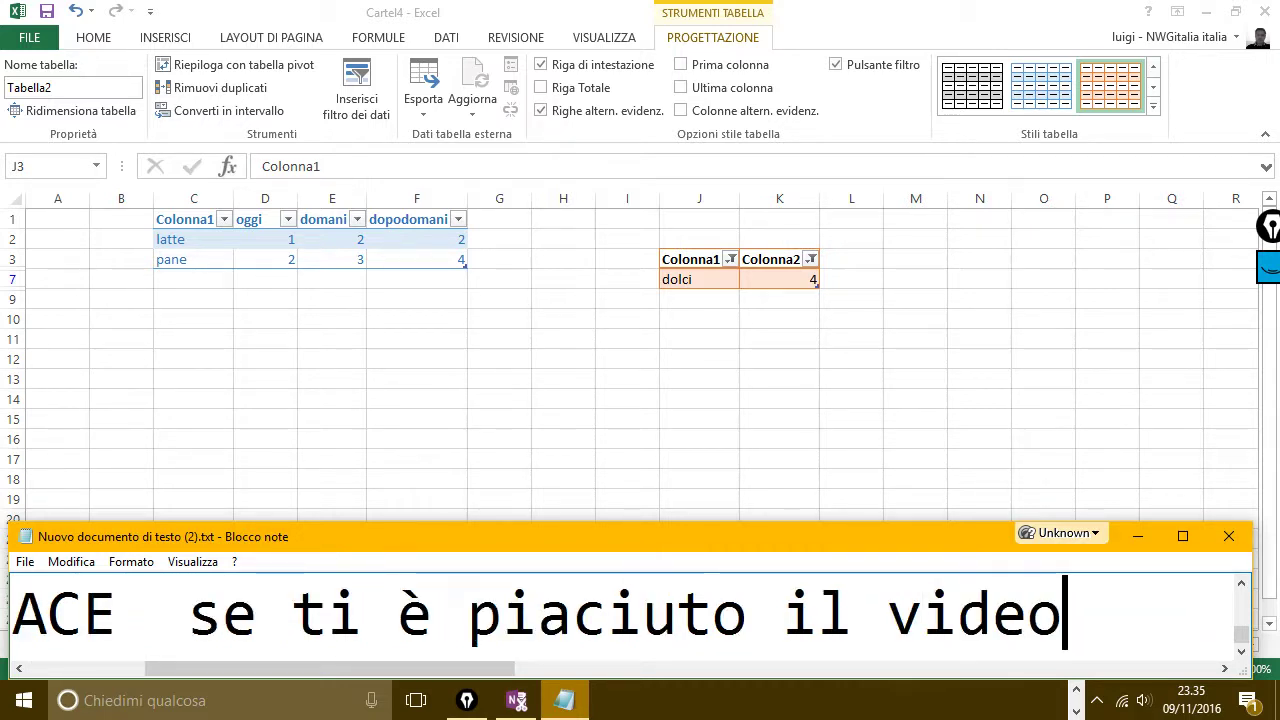
key(Return)
text(i)
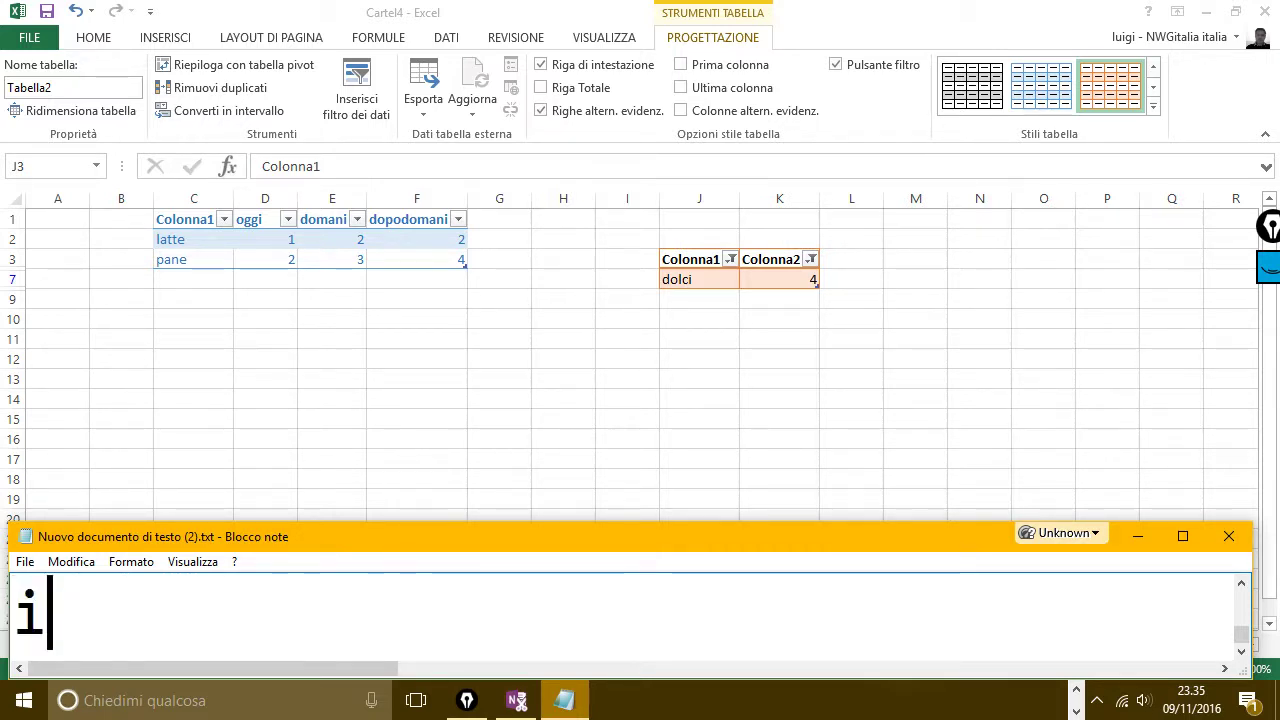
text(scriviti i)
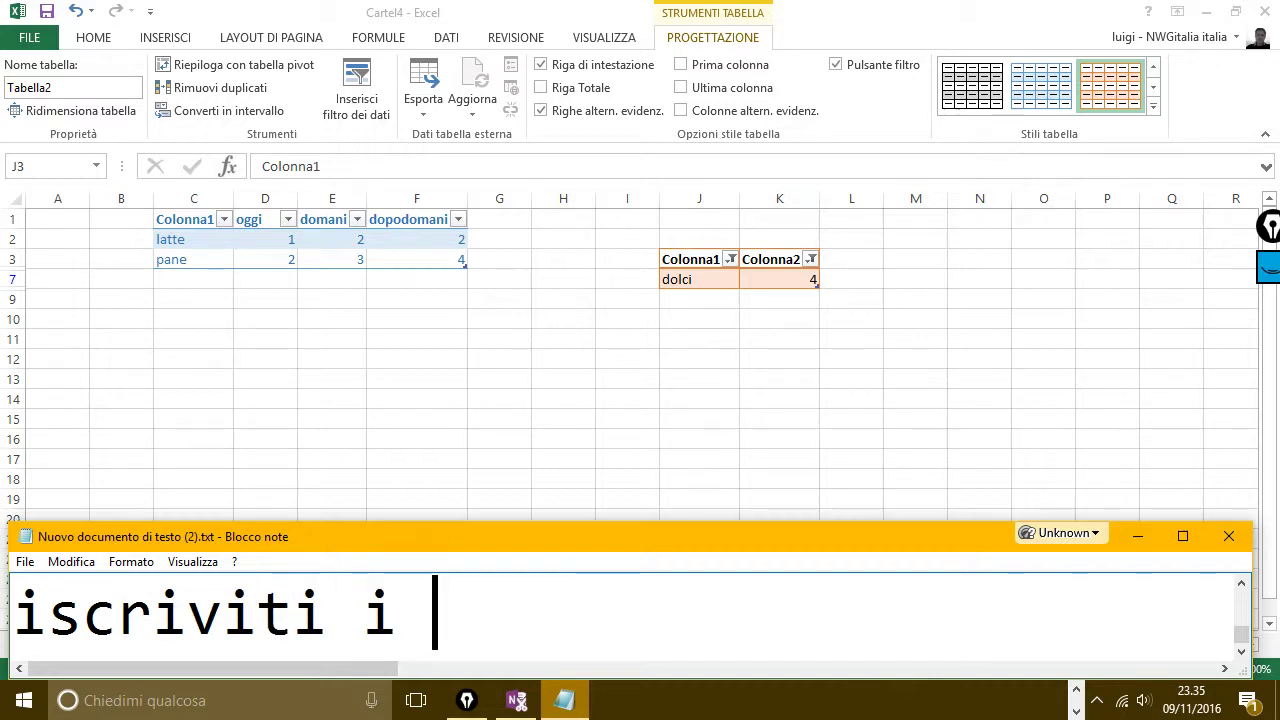
key(BackSpace)
key(BackSpace)
text(ance)
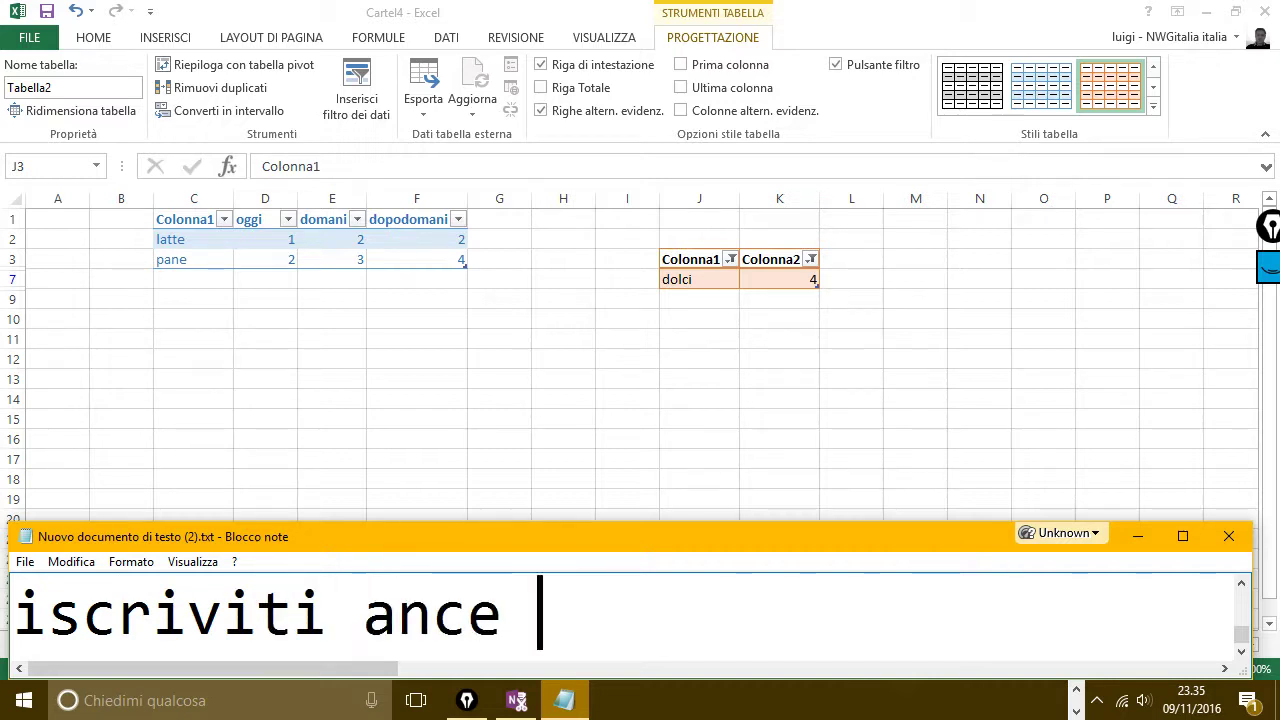
key(BackSpace)
key(BackSpace)
text(he al c)
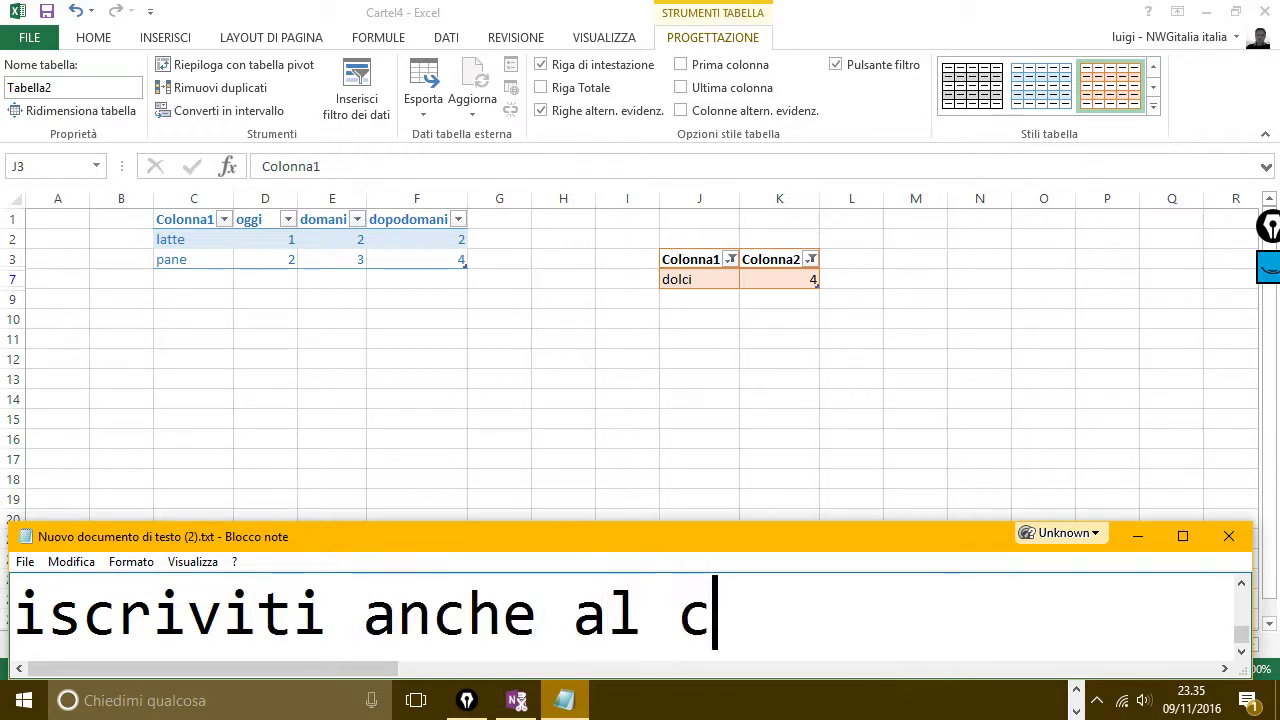
text(anale se )
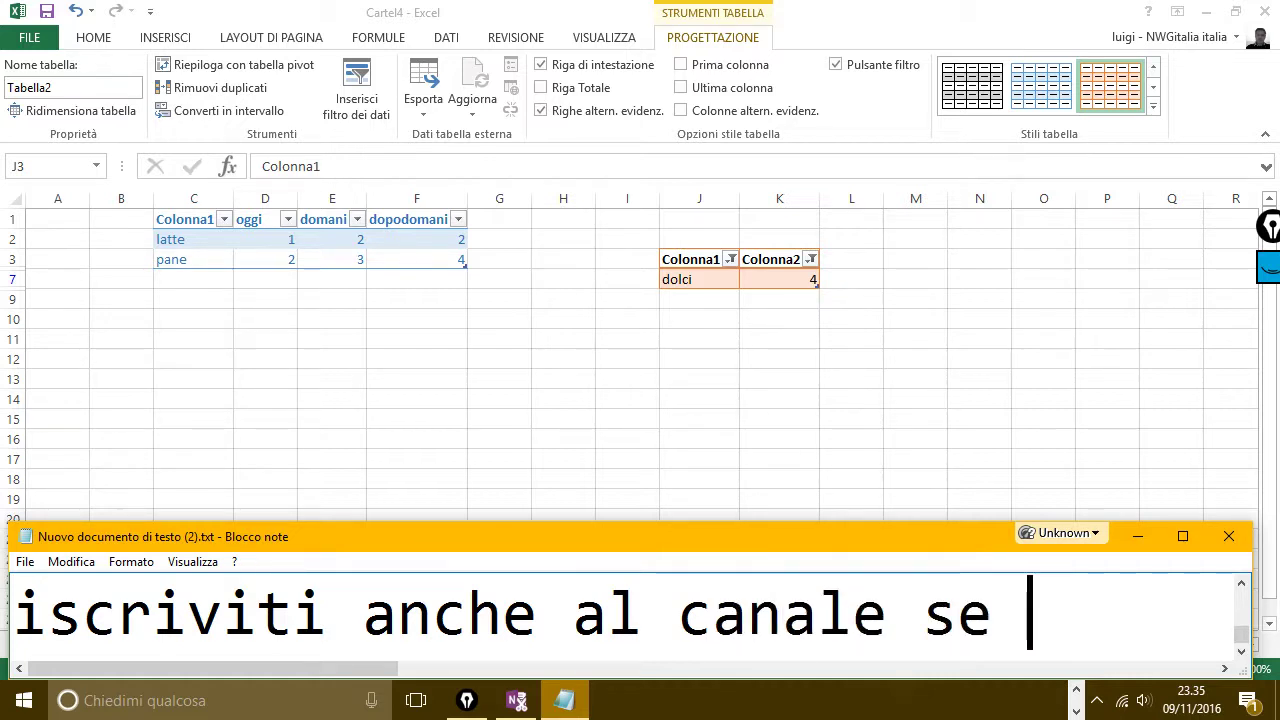
text(ti fa  piac)
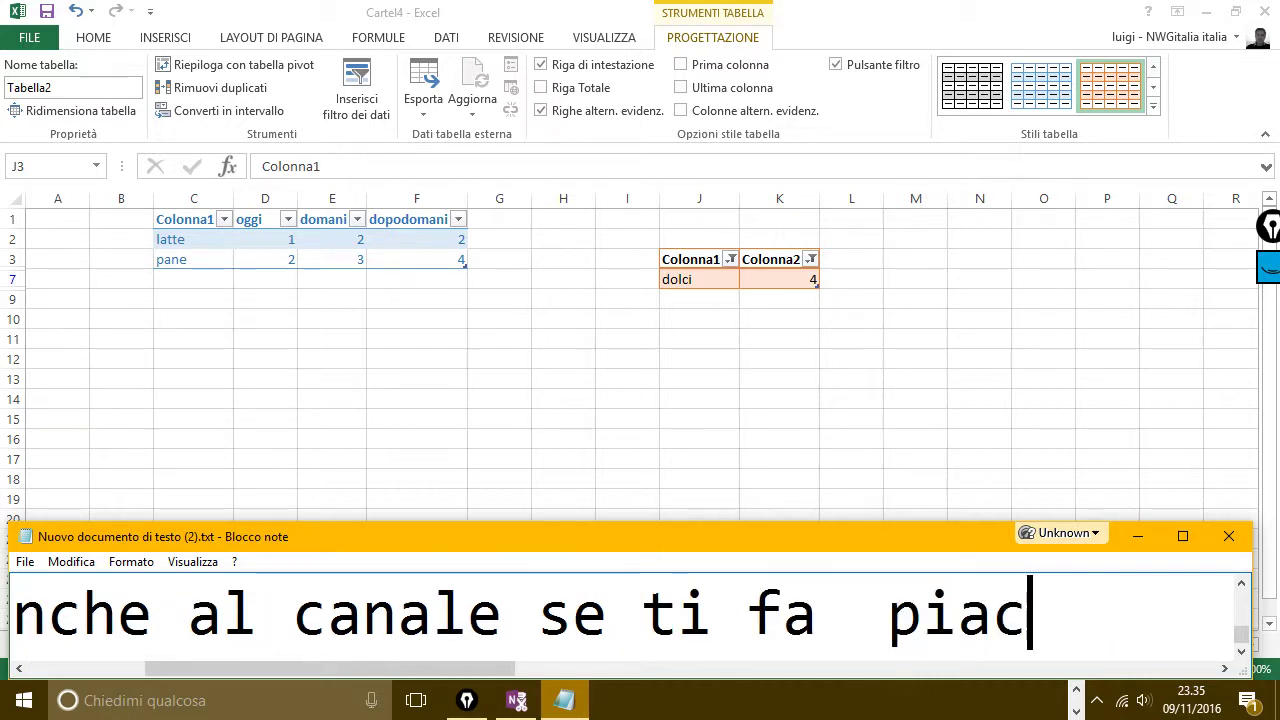
text(ere)
- Add 'a me farebbe piacere che tu ti iscrivessi.' and a final 'grazie' line
key(Return)
text(mi)
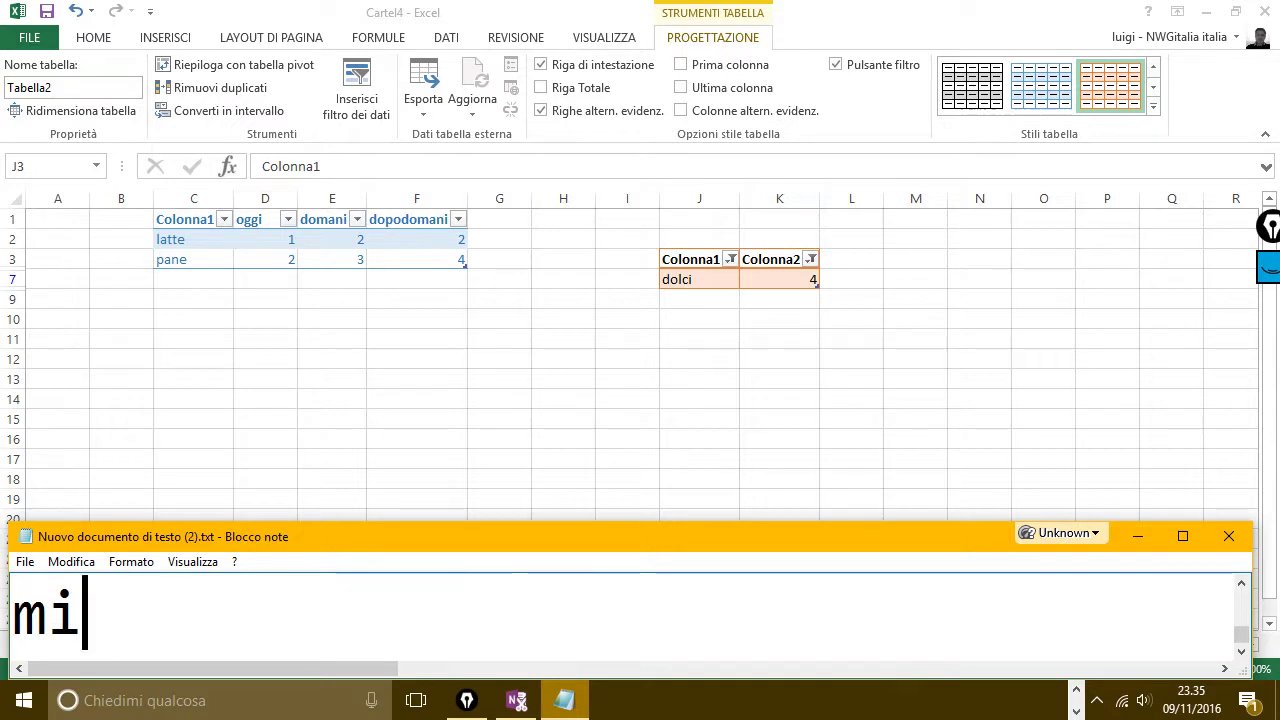
key(BackSpace)
key(BackSpace)
text(a me fa)
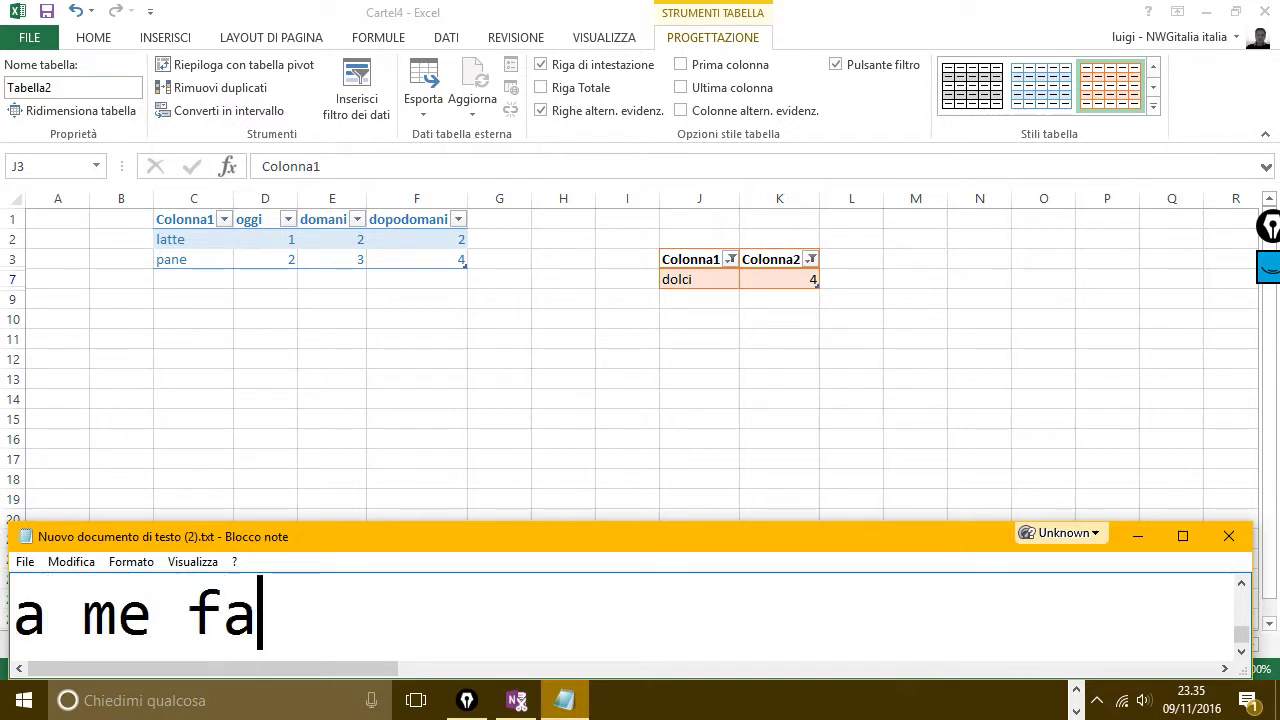
text(rebbe piace)
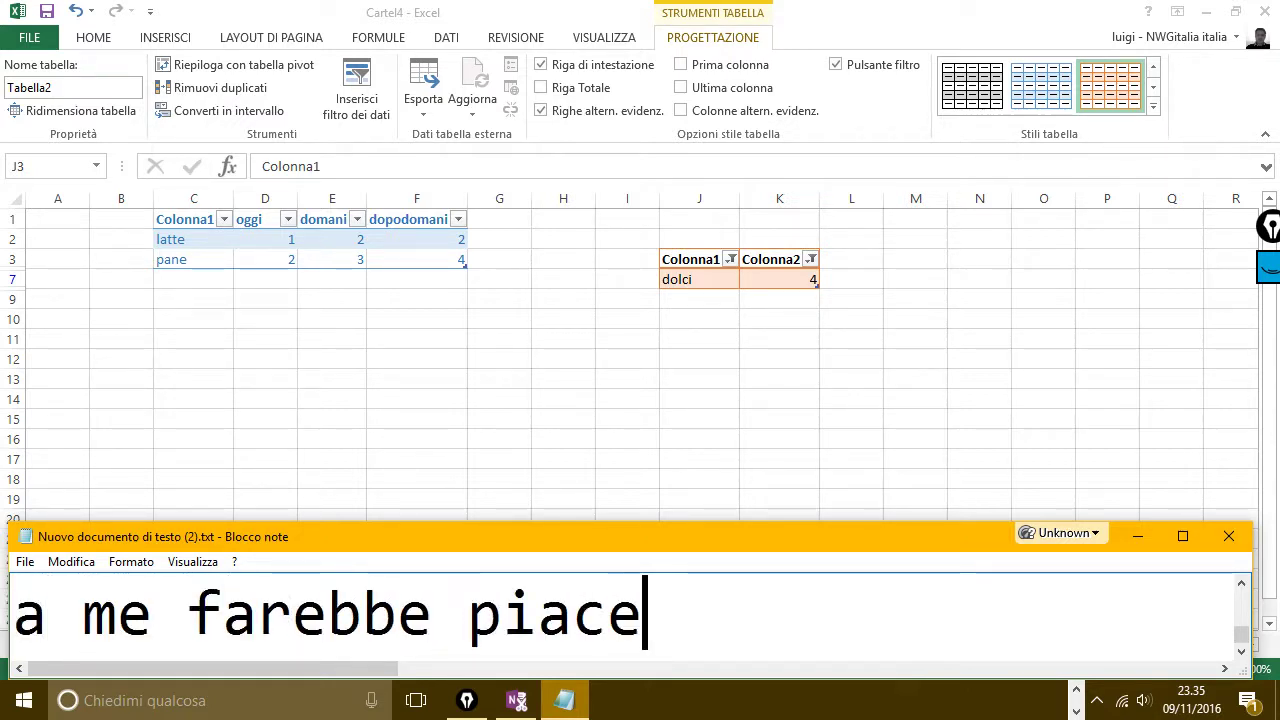
text(re che tu ti )
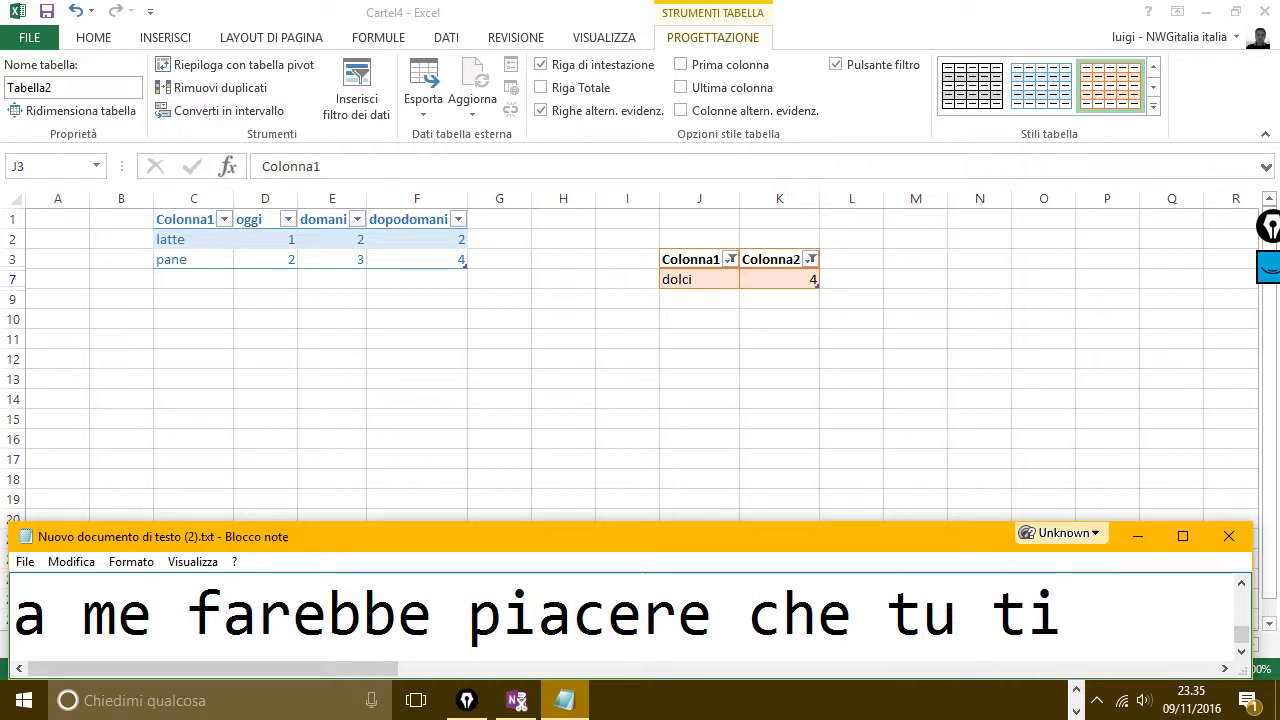
text(iscrivessi.)
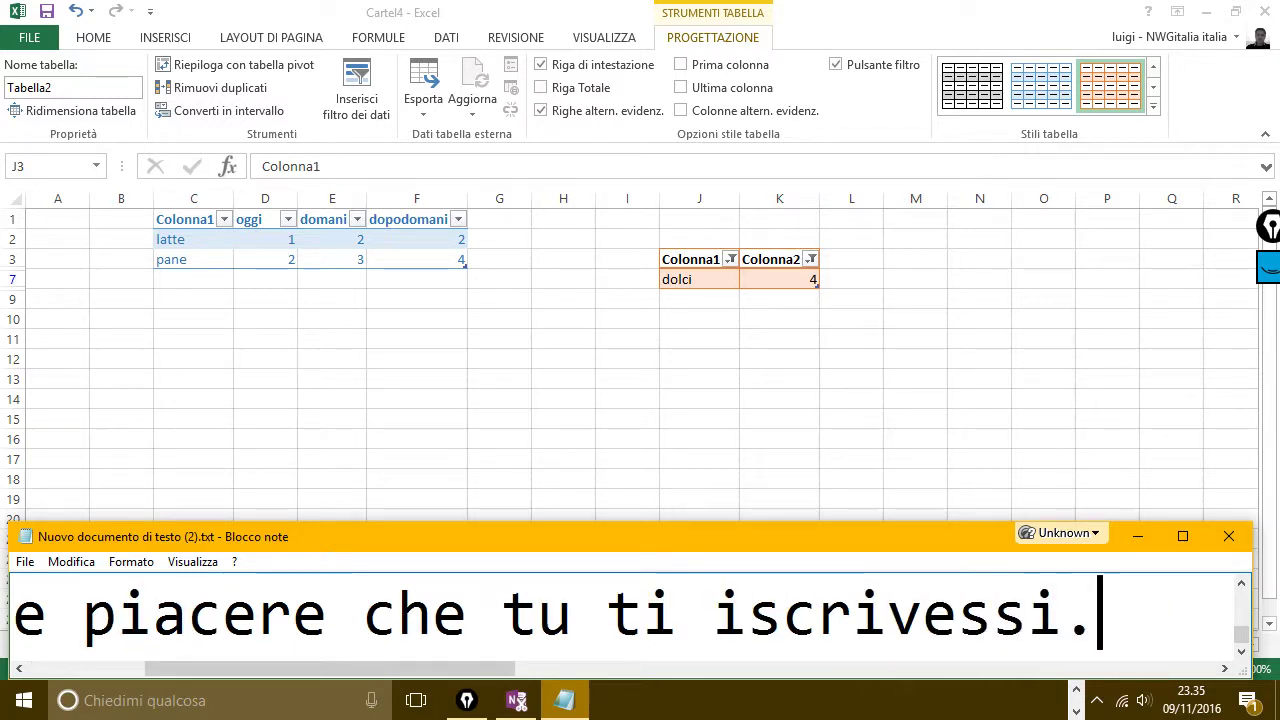
key(Return)
text(grazie)
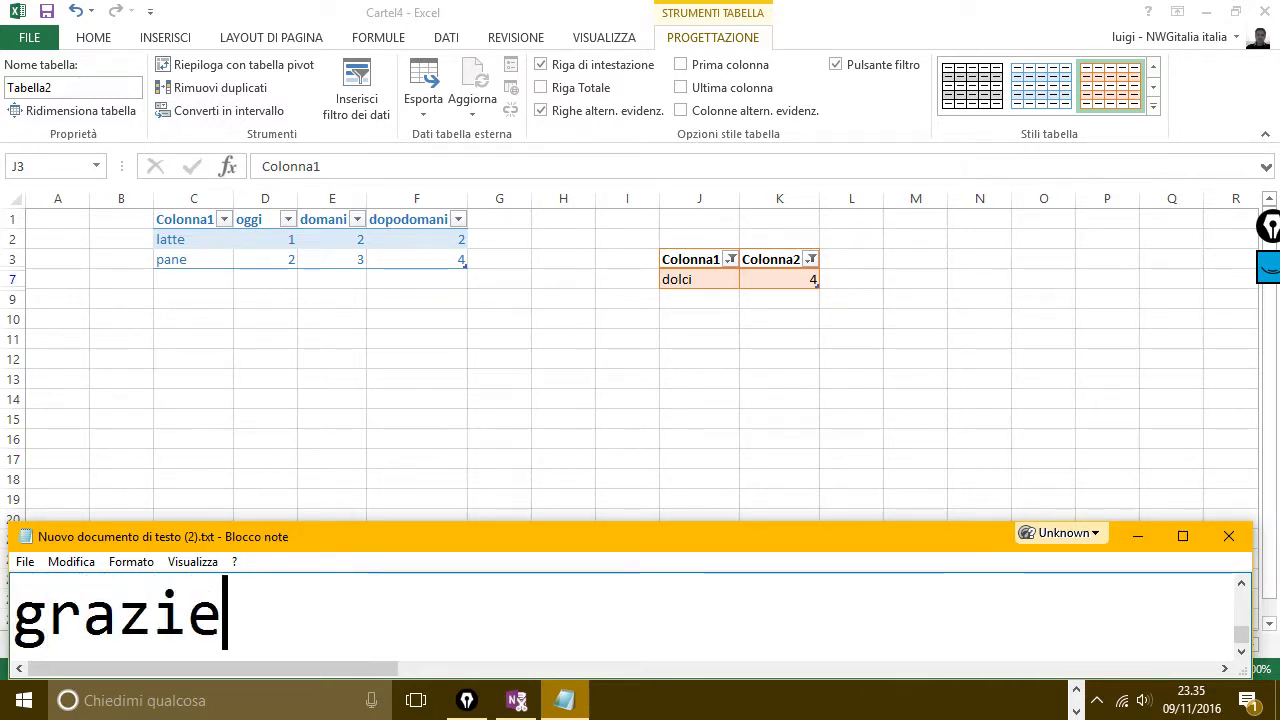
text(eeeeeeeeeeeeeeeeeeeeeeee)
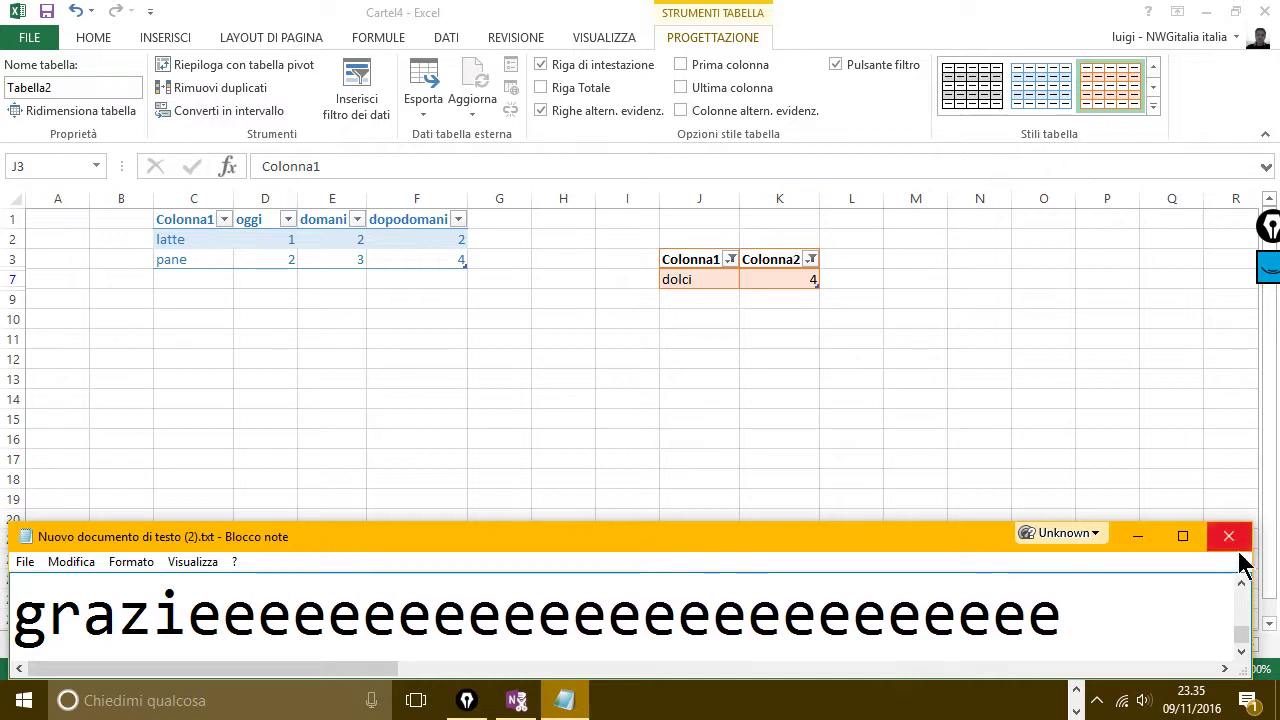
- Bring the OBS Studio window to the front from the hidden-icons tray
click(1097, 701)
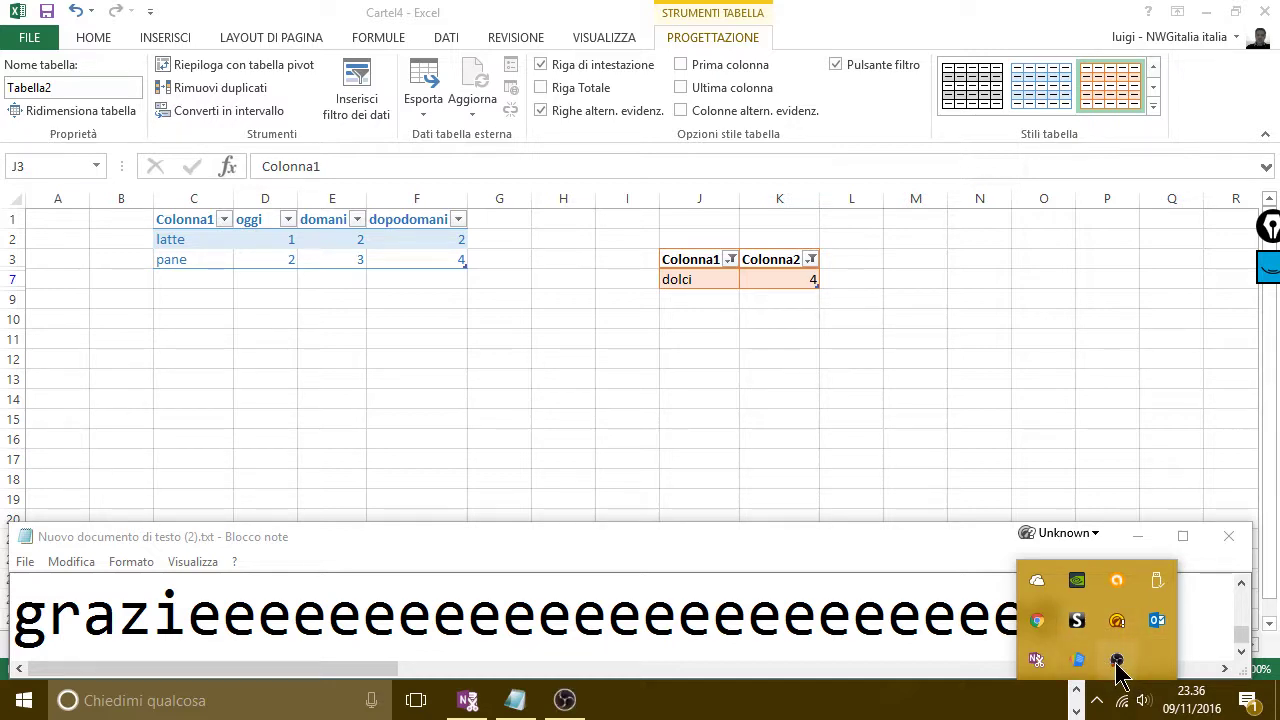
click(565, 700)
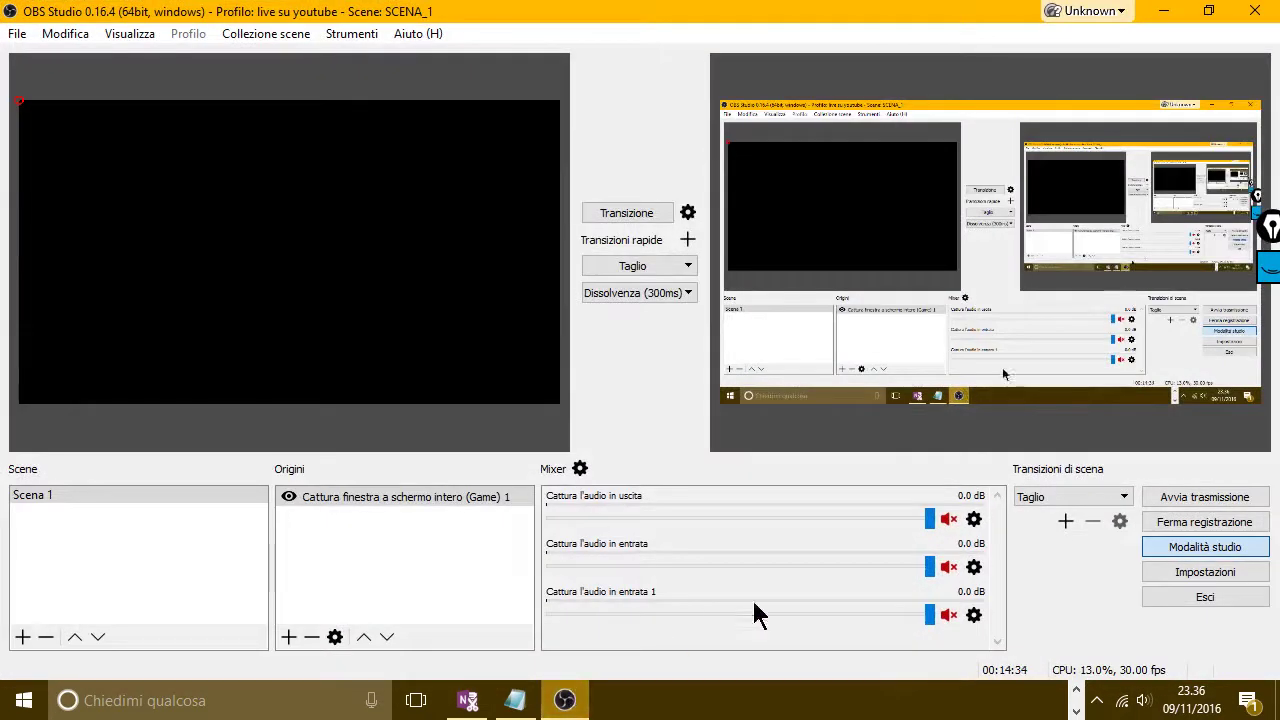